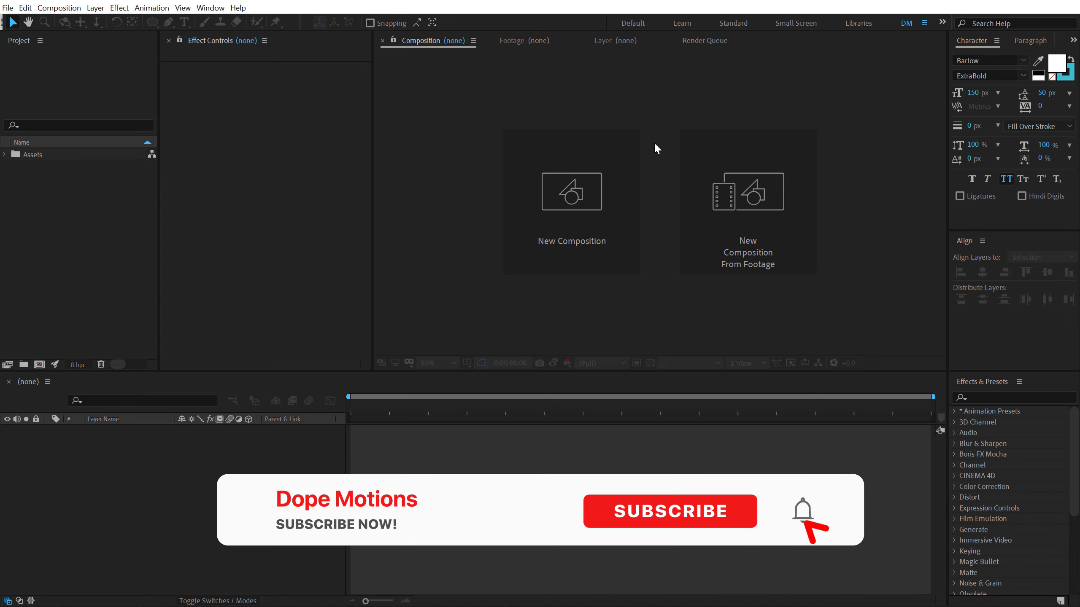
Step: Create a 1920 × 1080 px composition named Render at 30 frames per second with a 10-second duration
{"action": "left_click", "coordinate": [582, 188]}
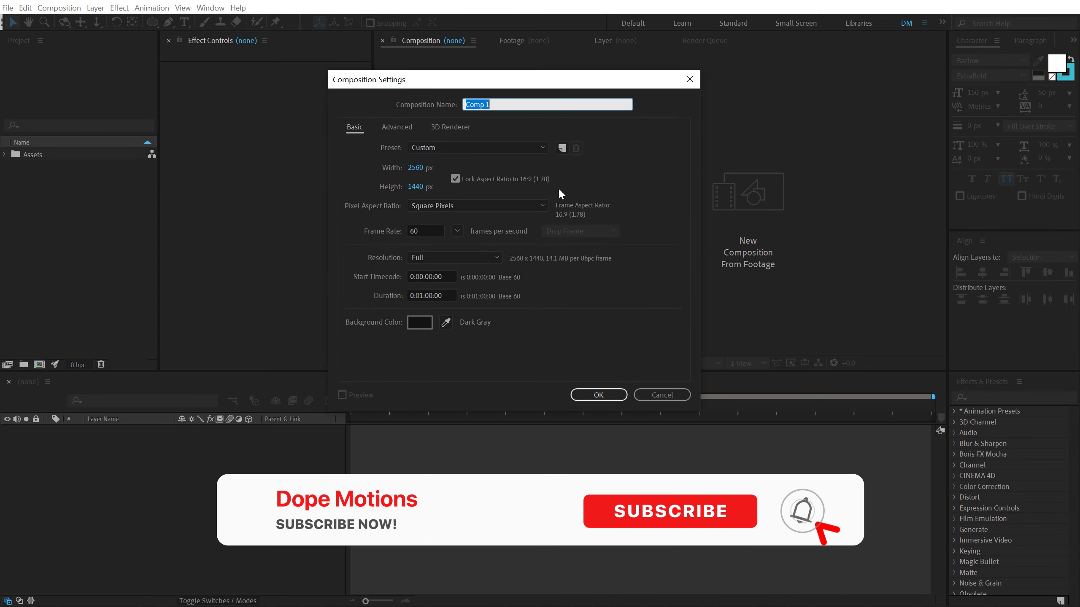
{"action": "left_click", "coordinate": [416, 168]}
{"action": "type", "text": "1920"}
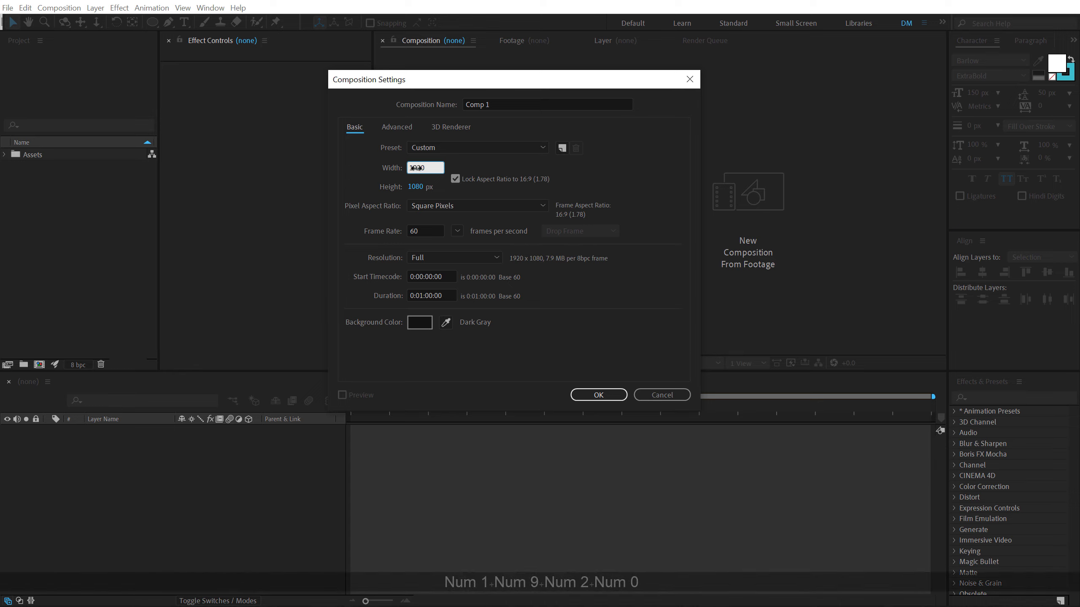
{"action": "left_click", "coordinate": [425, 231]}
{"action": "type", "text": "3"}
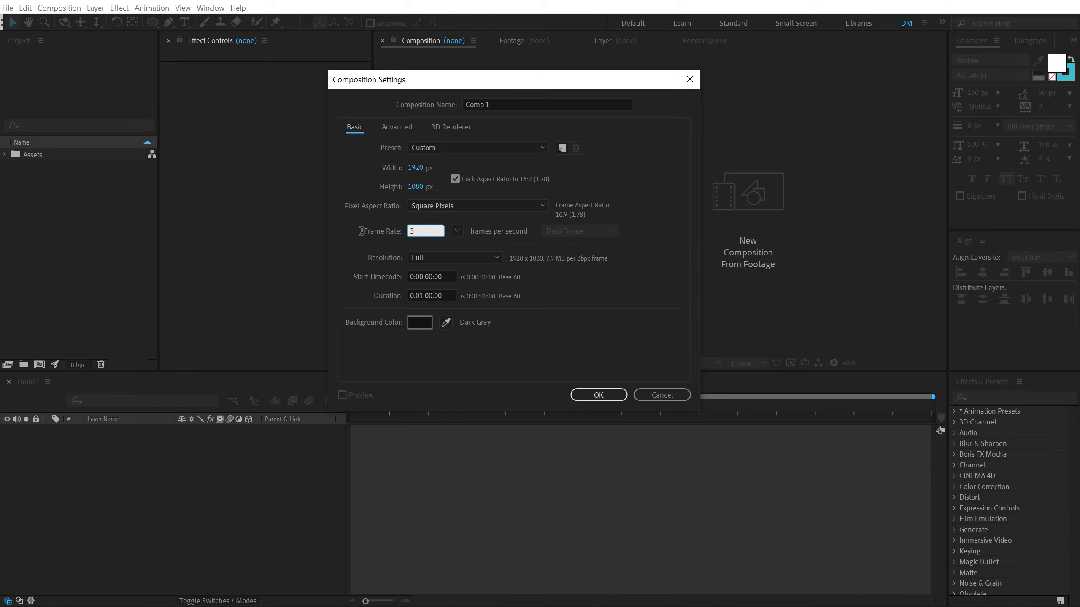
{"action": "type", "text": "0"}
{"action": "left_click", "coordinate": [450, 296]}
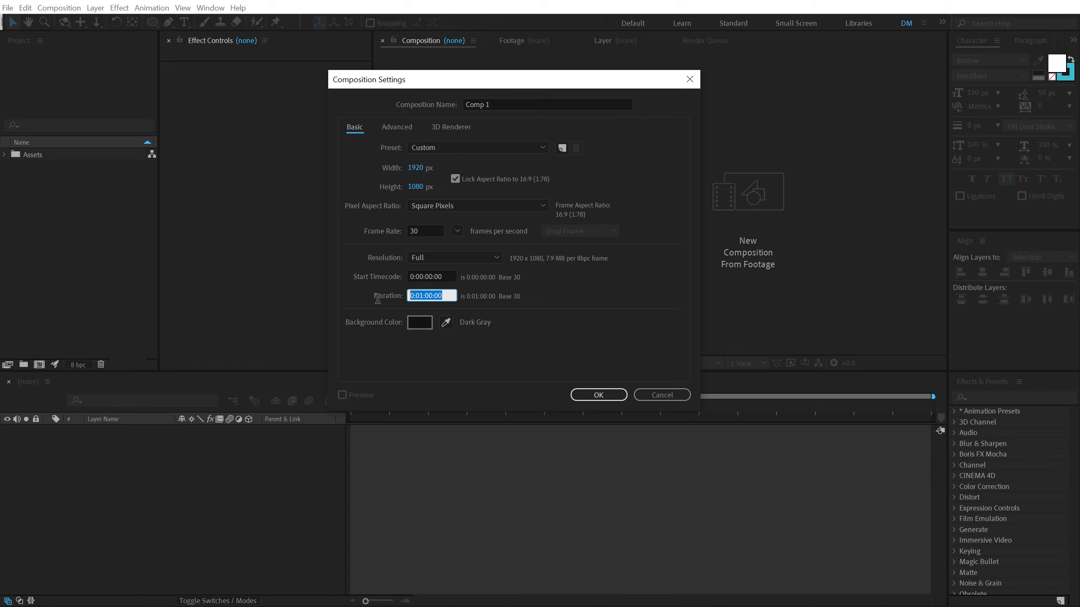
{"action": "type", "text": "10."}
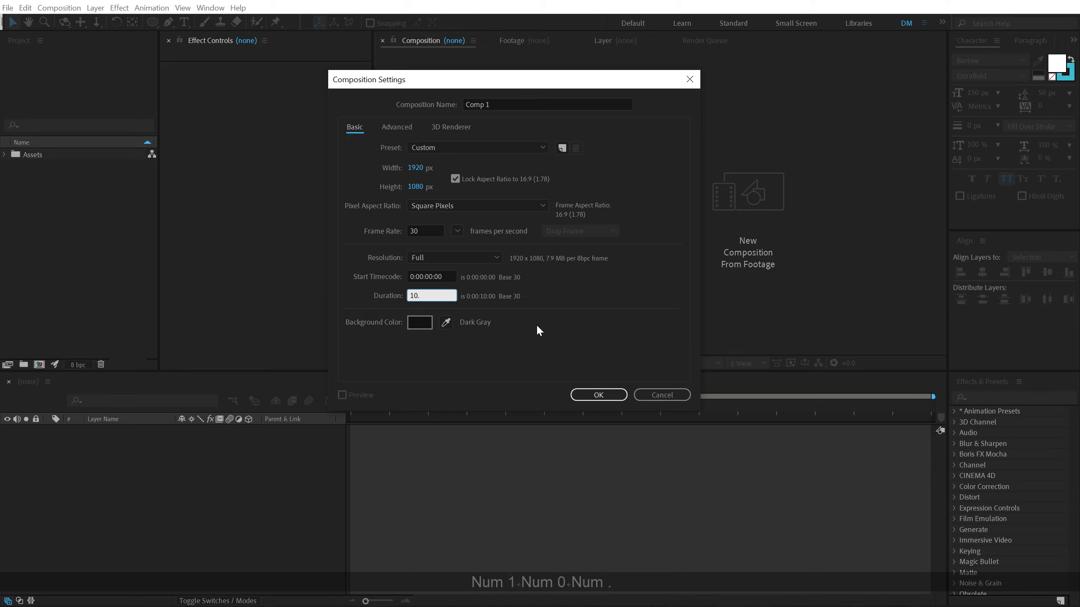
{"action": "left_click", "coordinate": [536, 324]}
{"action": "left_click", "coordinate": [500, 104]}
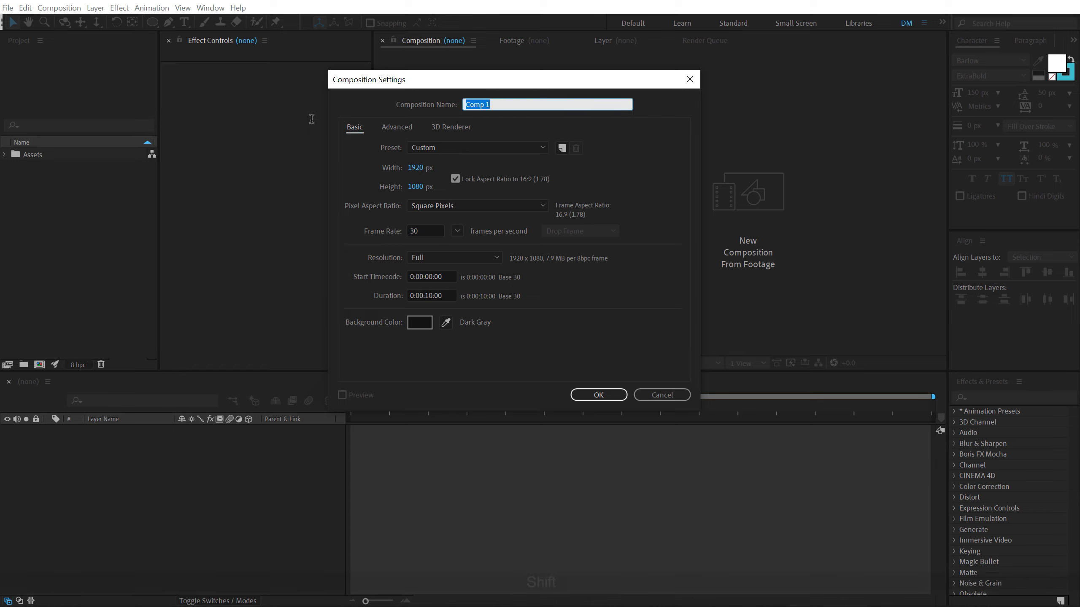
{"action": "type", "text": "Render"}
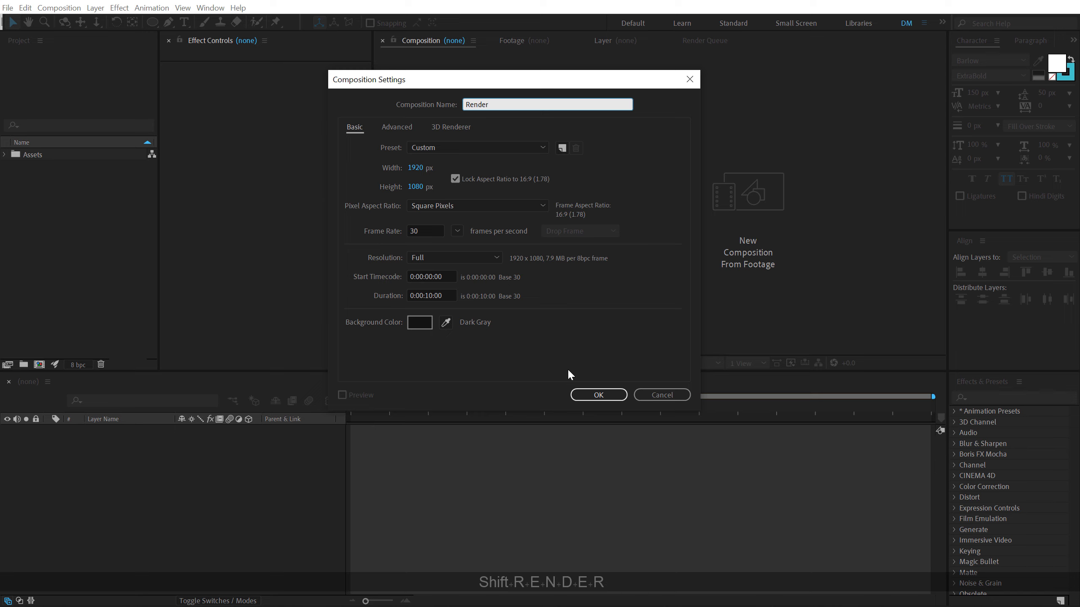
{"action": "left_click", "coordinate": [594, 394]}
Step: Create another composition named Media_01 with the same 1920 × 1080 px, 30 fps, 10-second settings
{"action": "left_click", "coordinate": [37, 353]}
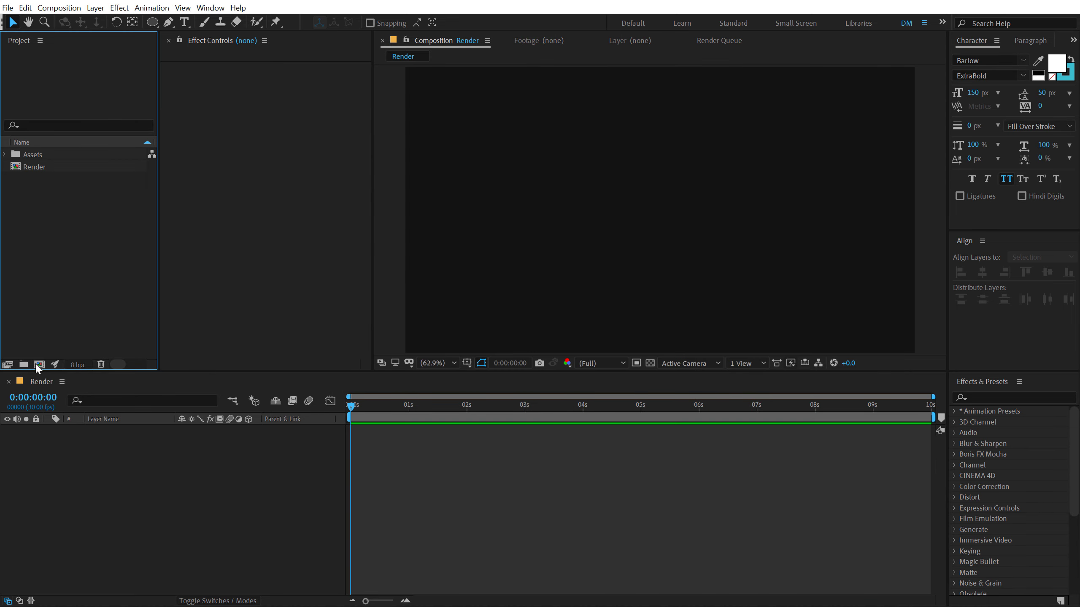
{"action": "left_click", "coordinate": [40, 365]}
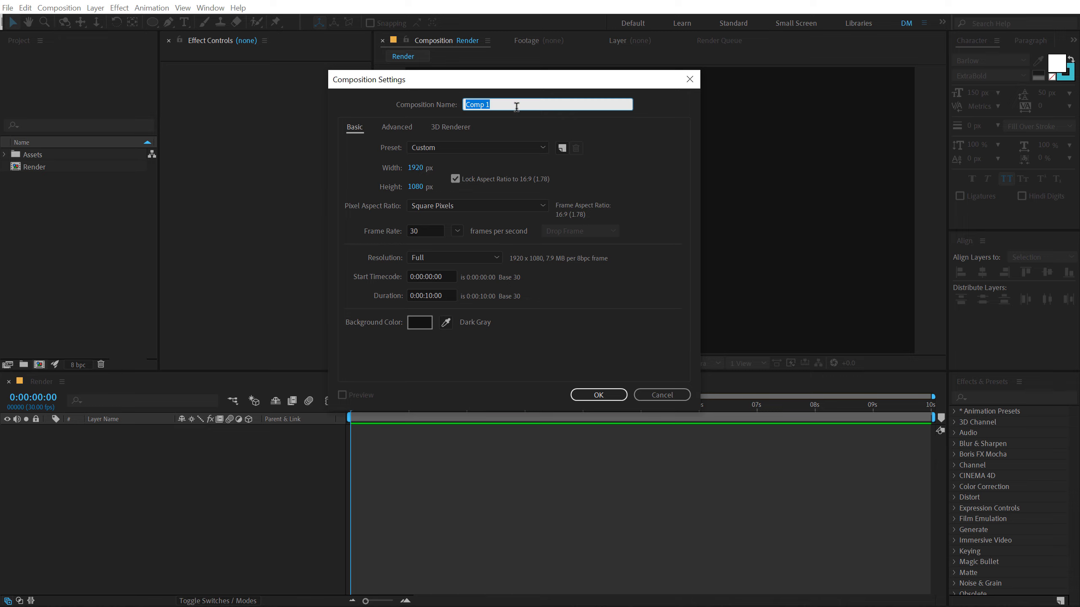
{"action": "type", "text": "Media"}
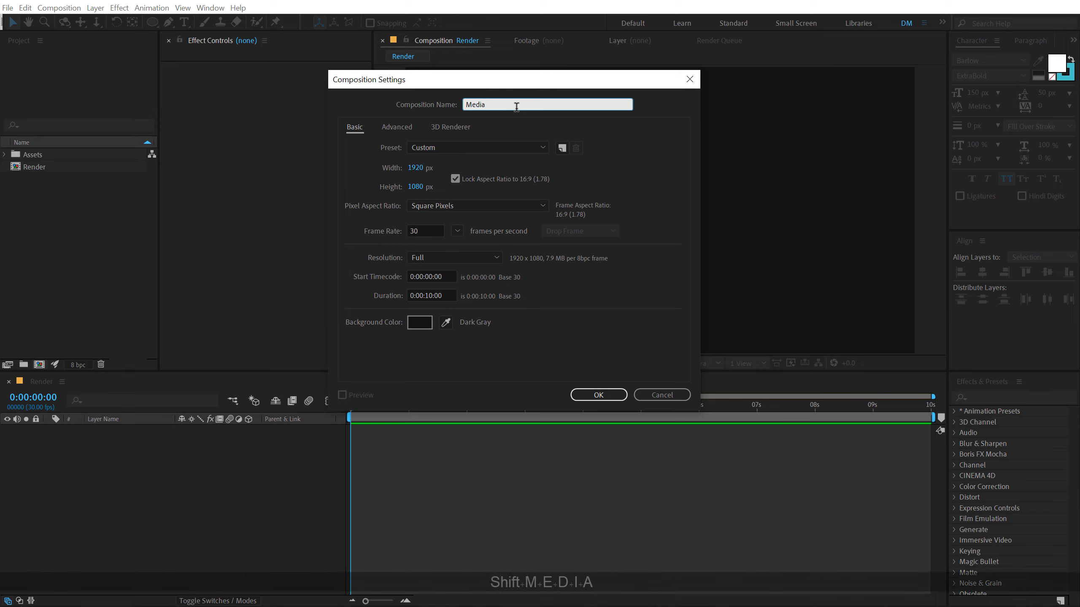
{"action": "type", "text": "_01"}
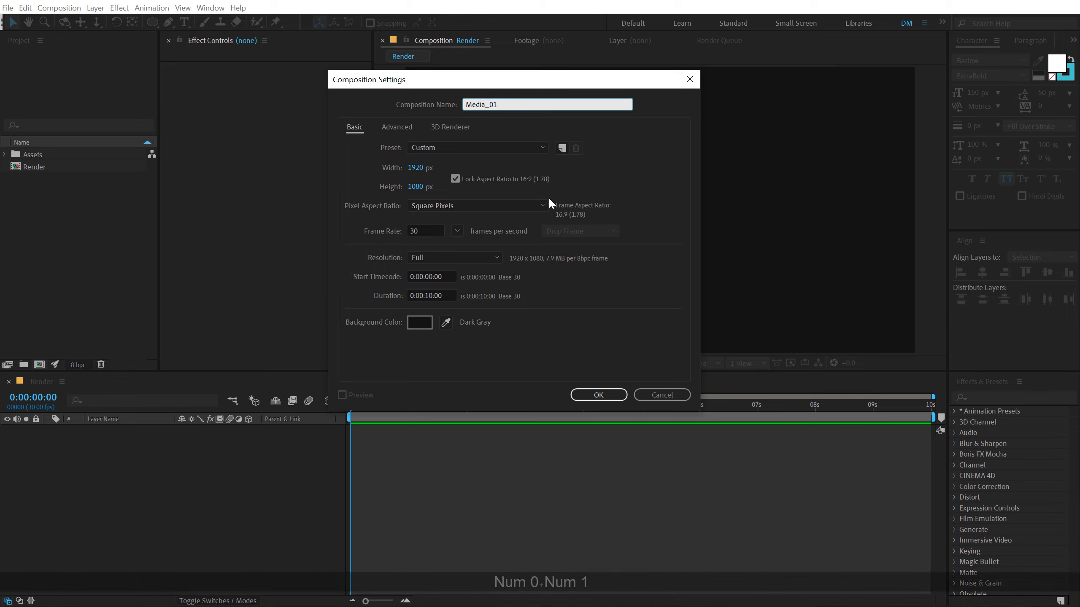
{"action": "left_click", "coordinate": [598, 395]}
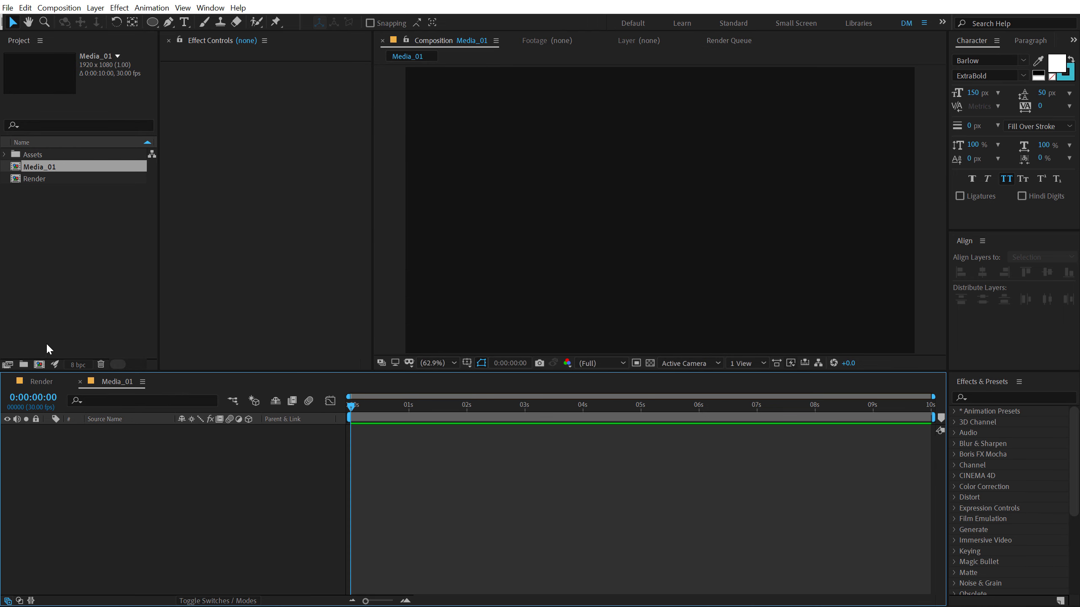
Step: Create a composition named Title_01 with the same size, frame rate and duration settings
{"action": "left_click", "coordinate": [39, 365]}
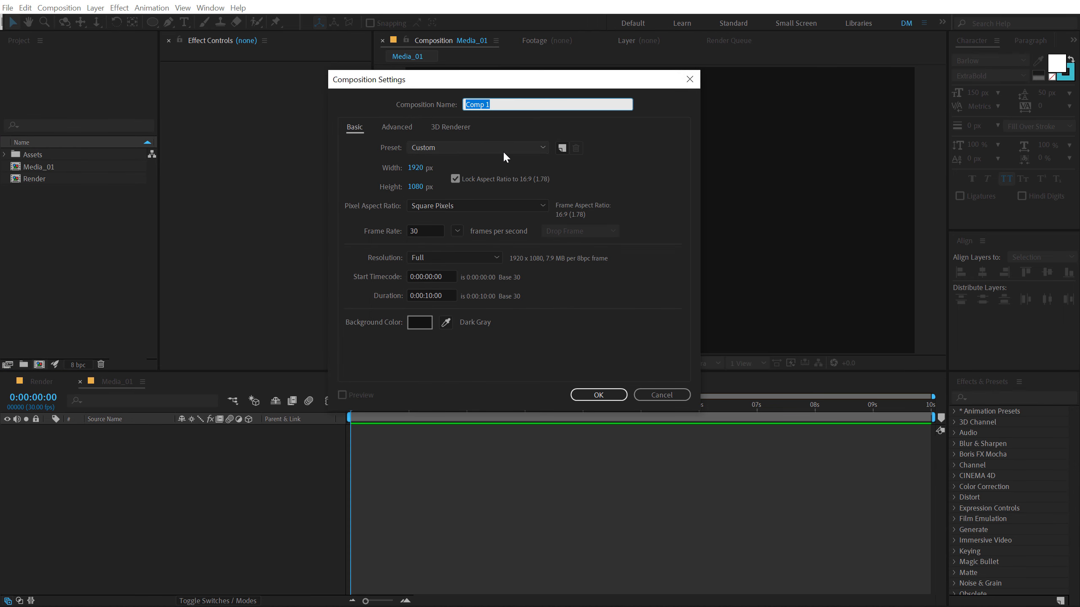
{"action": "type", "text": "Title"}
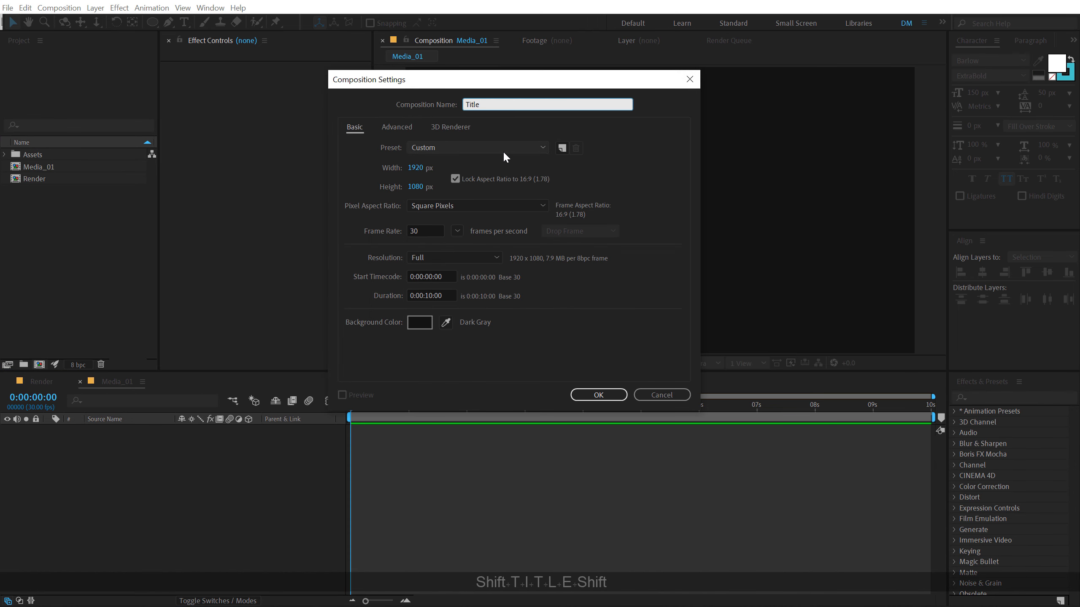
{"action": "type", "text": "_01"}
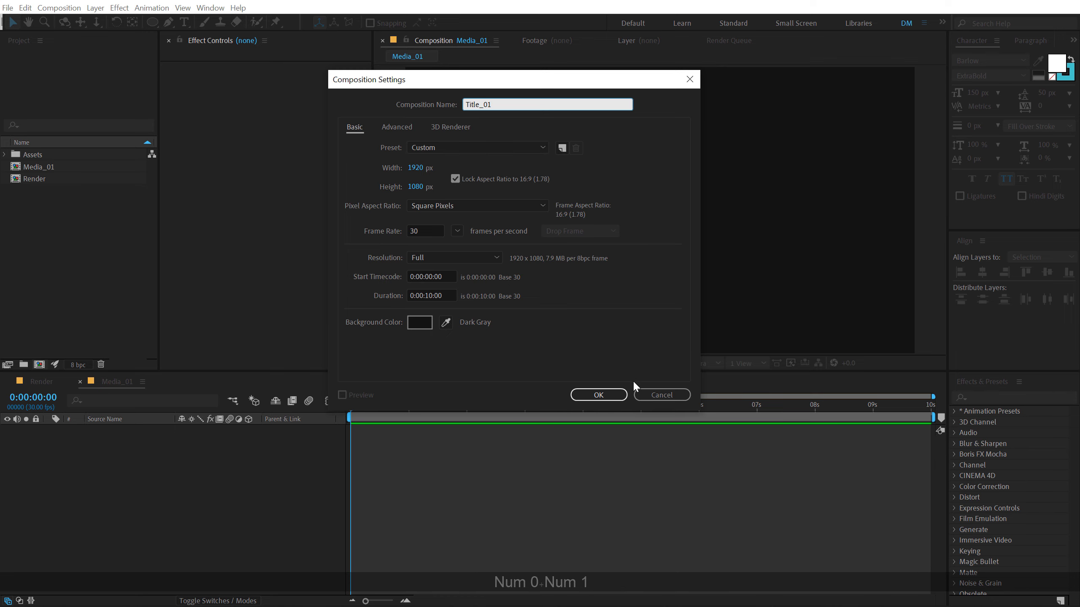
{"action": "left_click", "coordinate": [598, 395]}
Step: Add the 4608 × 2592 image of the man in the denim shirt from Assets to the Media_01 composition
{"action": "left_click", "coordinate": [76, 279]}
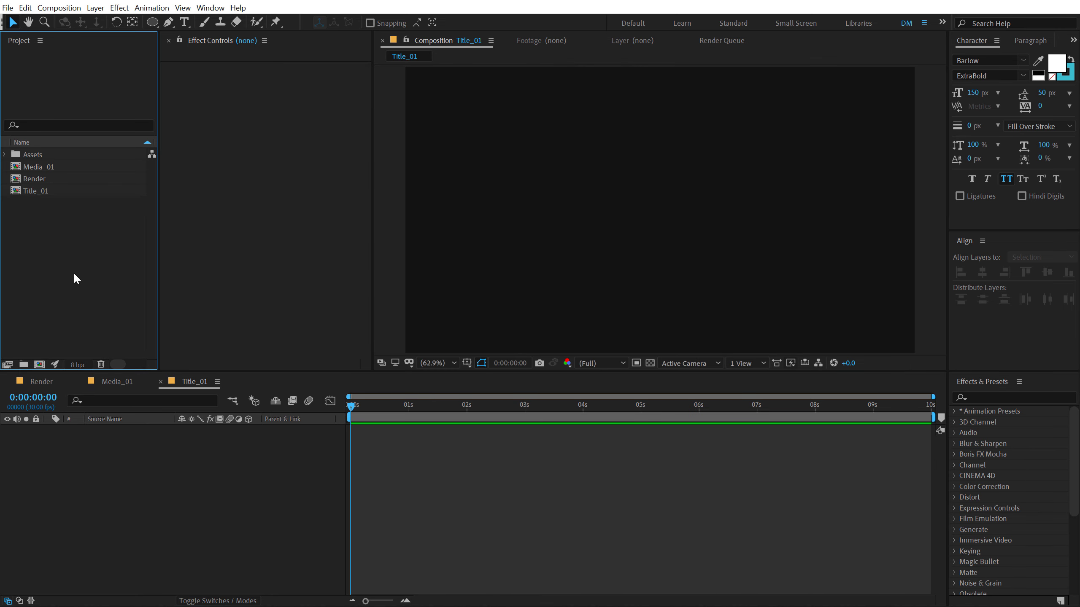
{"action": "left_click", "coordinate": [5, 155]}
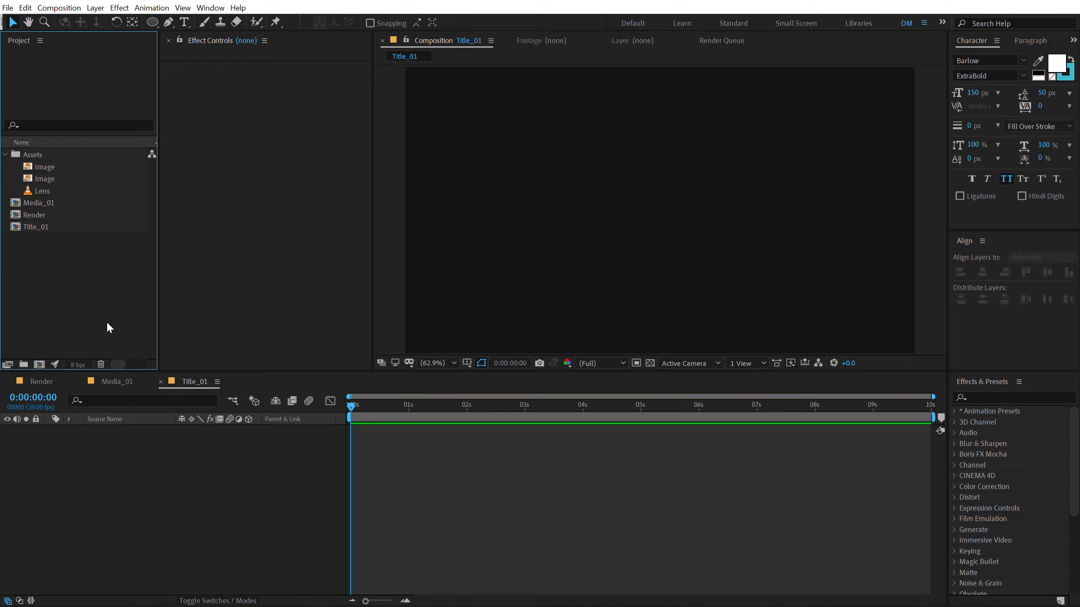
{"action": "left_click", "coordinate": [116, 381]}
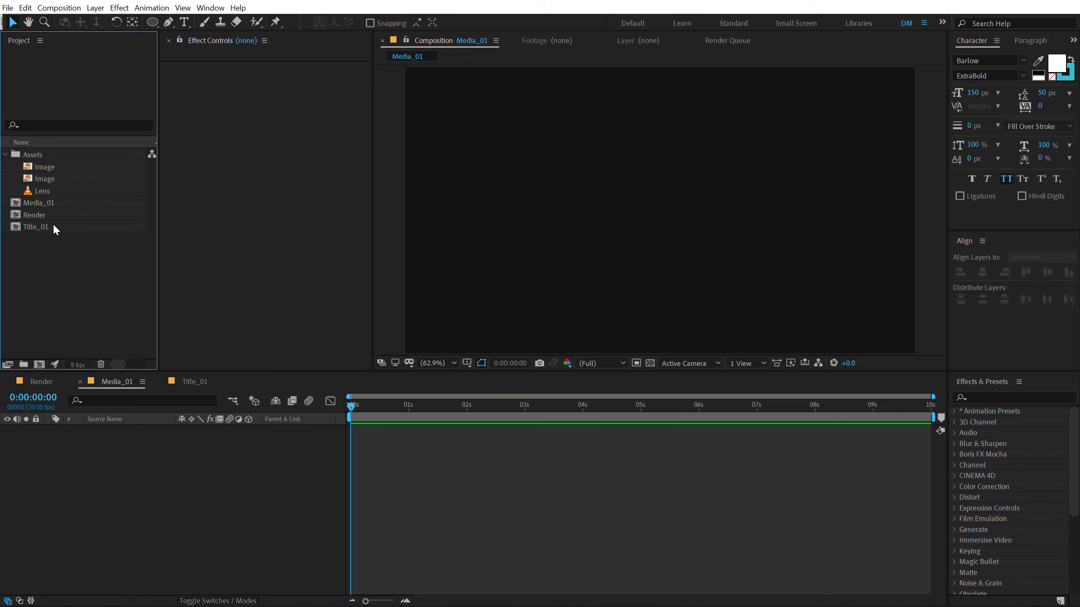
{"action": "left_click", "coordinate": [45, 167]}
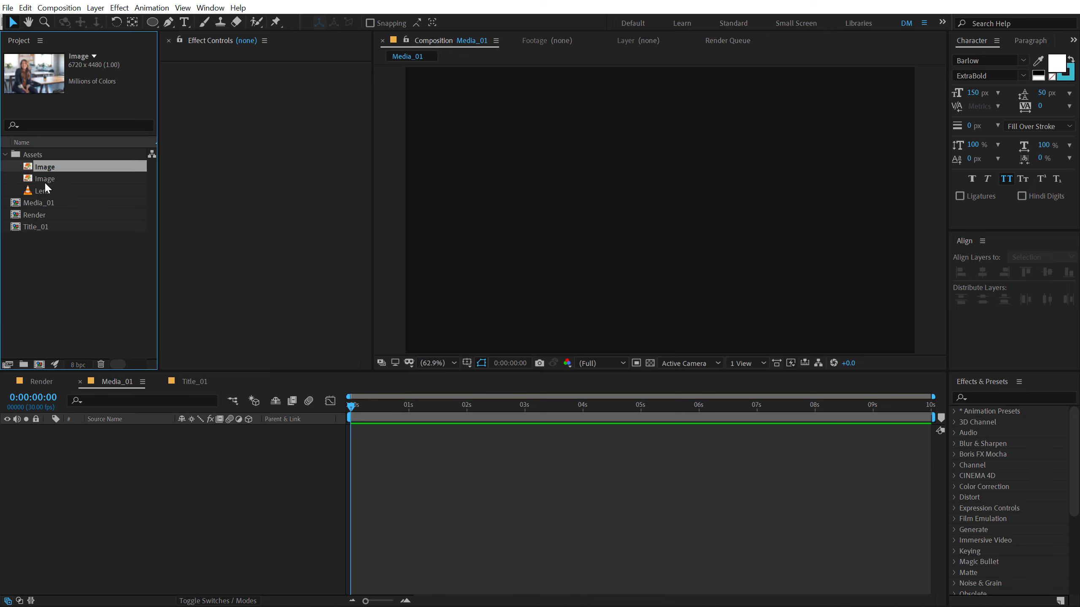
{"action": "left_click_drag", "start_coordinate": [45, 183], "coordinate": [142, 450]}
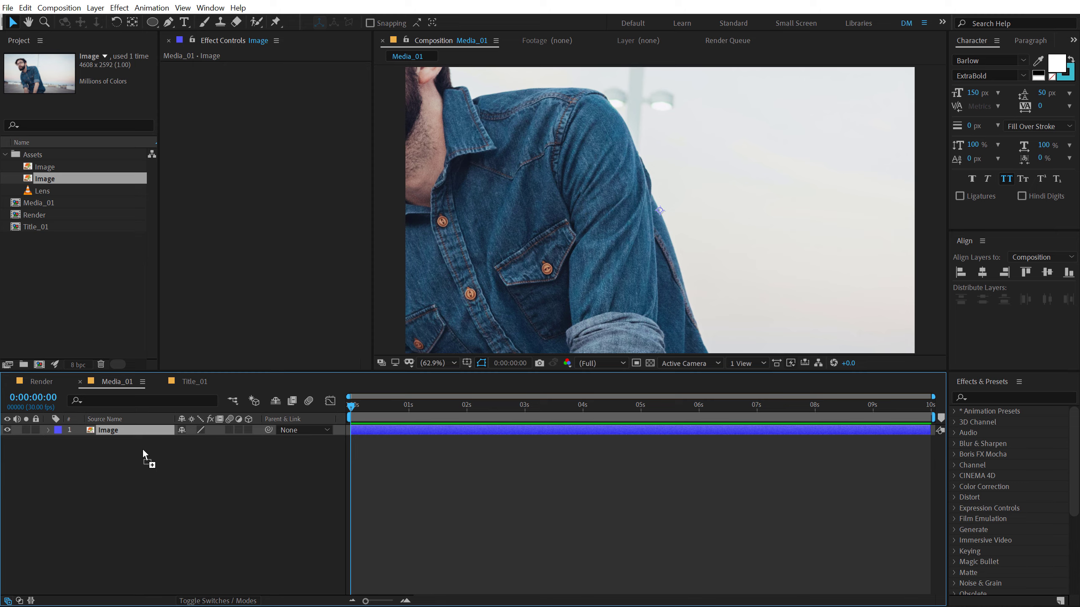
Step: Scale the image layer down to 51% in both dimensions
{"action": "key", "text": "s"}
{"action": "left_click_drag", "start_coordinate": [215, 441], "coordinate": [186, 440]}
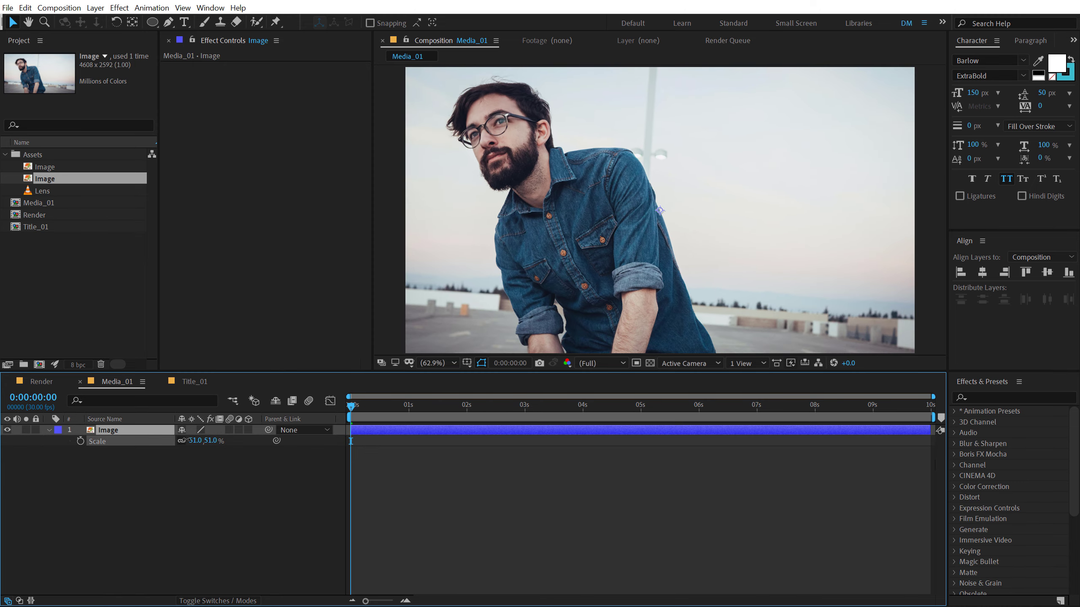
{"action": "key", "text": "s"}
{"action": "key", "text": "s"}
Step: Unlink the image layer's scale dimensions and flip it horizontally with a horizontal scale of -51%
{"action": "left_click", "coordinate": [181, 441]}
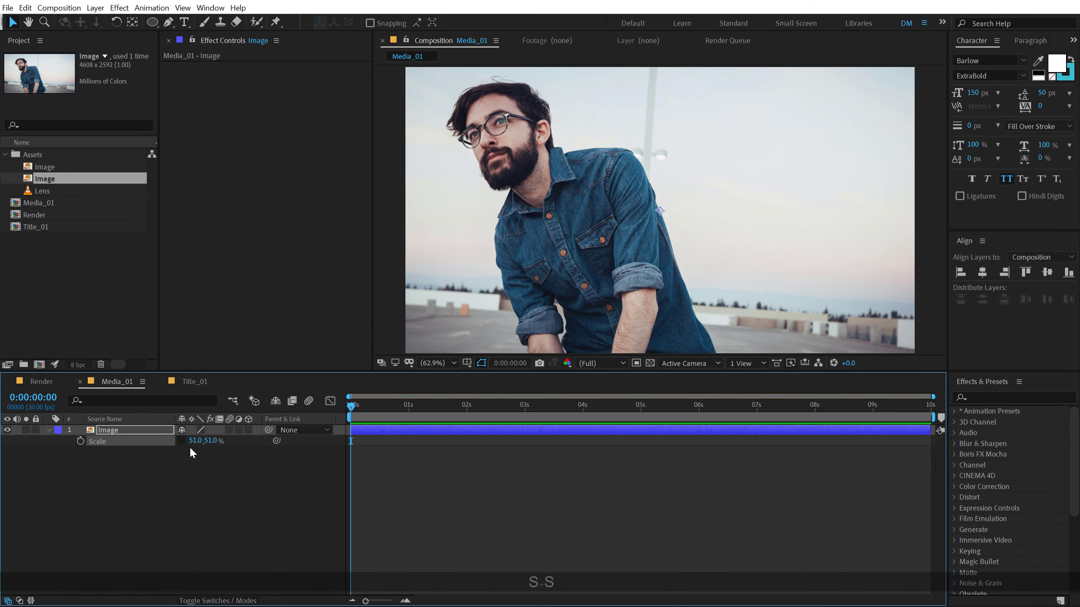
{"action": "left_click", "coordinate": [194, 441]}
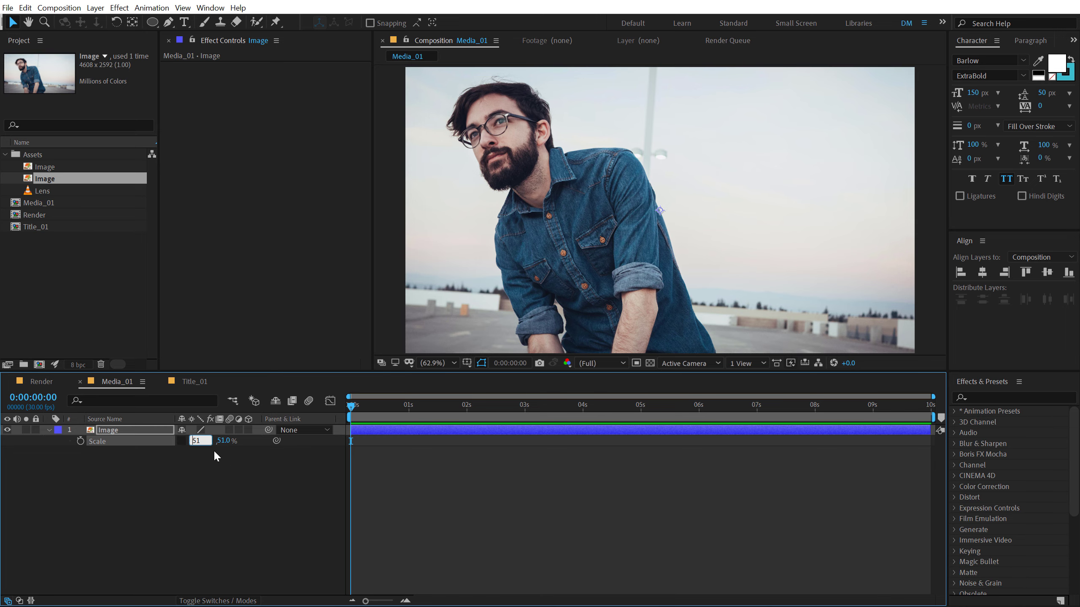
{"action": "type", "text": "-"}
{"action": "key", "text": "KP_Enter"}
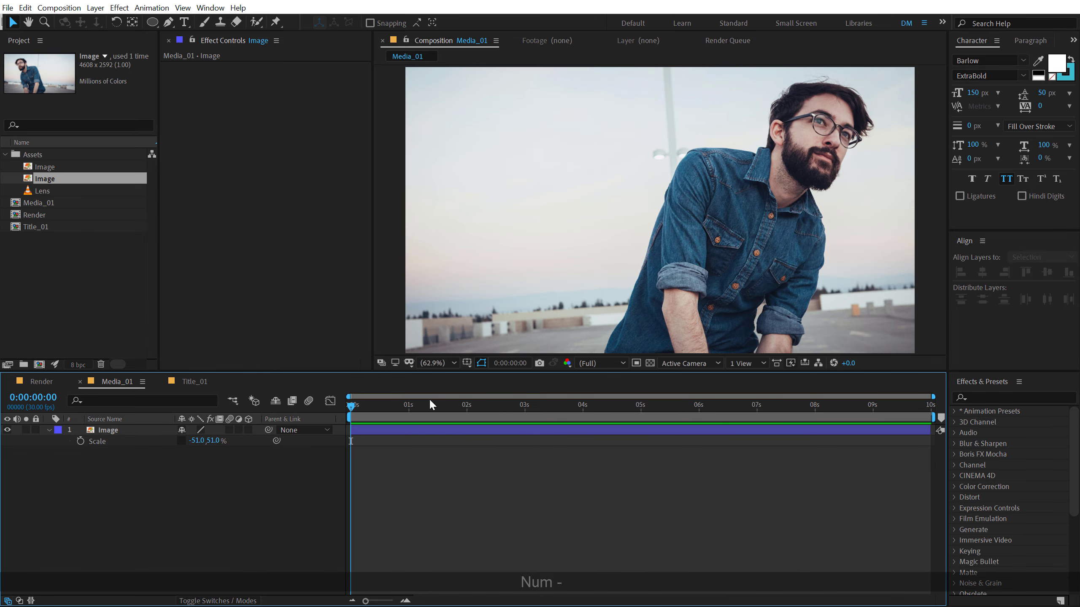
Step: Resize the flipped image proportionally in the viewer to a scale of -51.1, 51.1% and collapse its layer properties
{"action": "key", "text": "comma"}
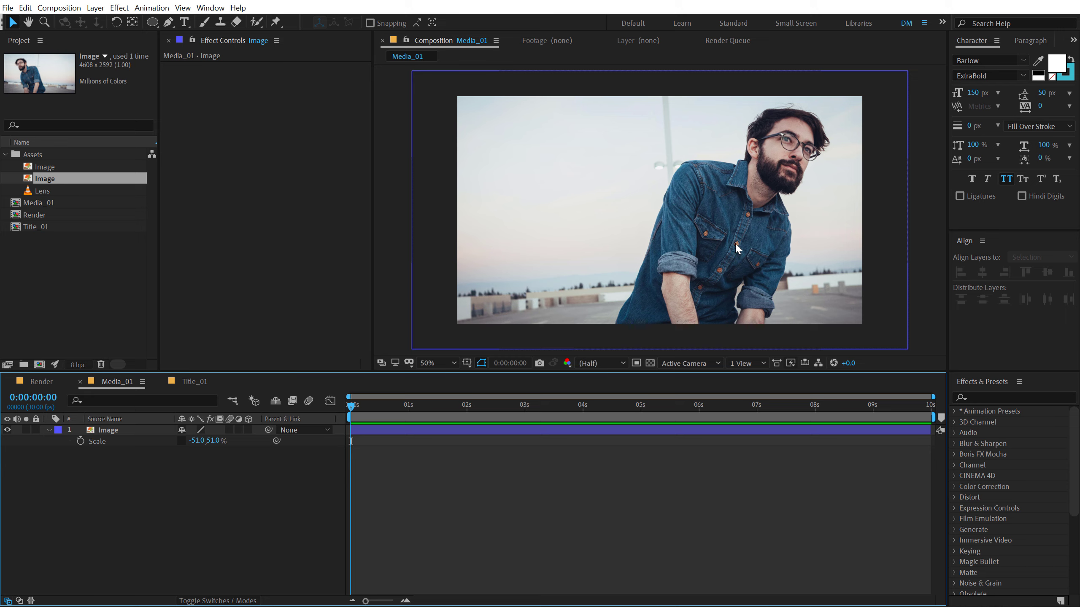
{"action": "left_click", "coordinate": [906, 211]}
{"action": "mouse_move", "coordinate": [906, 211]}
{"action": "left_mouse_down"}
{"action": "mouse_move", "coordinate": [918, 217]}
{"action": "mouse_move", "coordinate": [906, 212]}
{"action": "left_mouse_up"}
{"action": "left_click", "coordinate": [108, 469]}
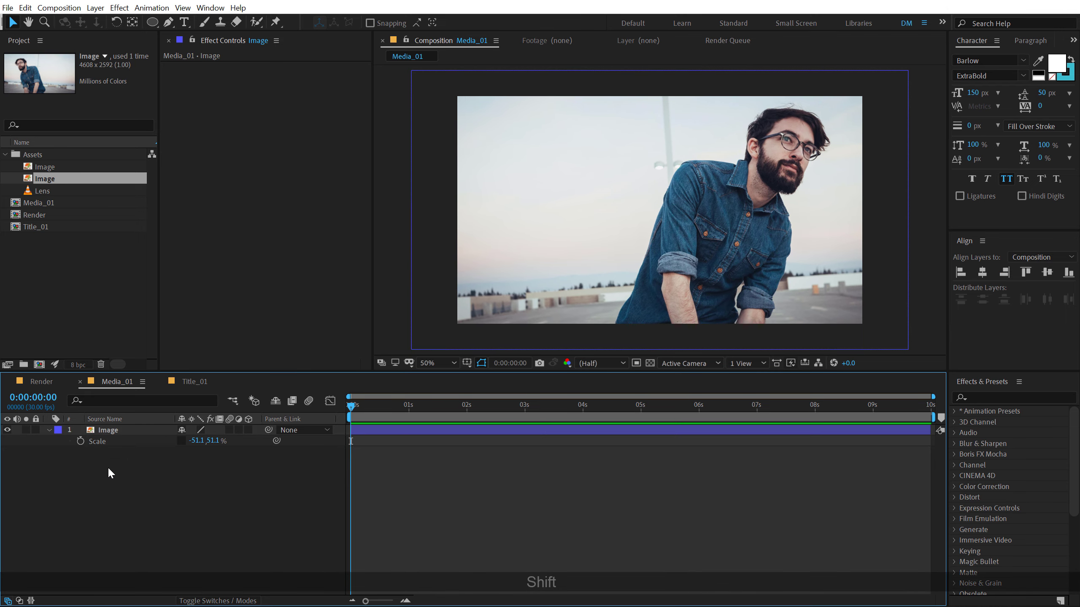
{"action": "left_click", "coordinate": [49, 431]}
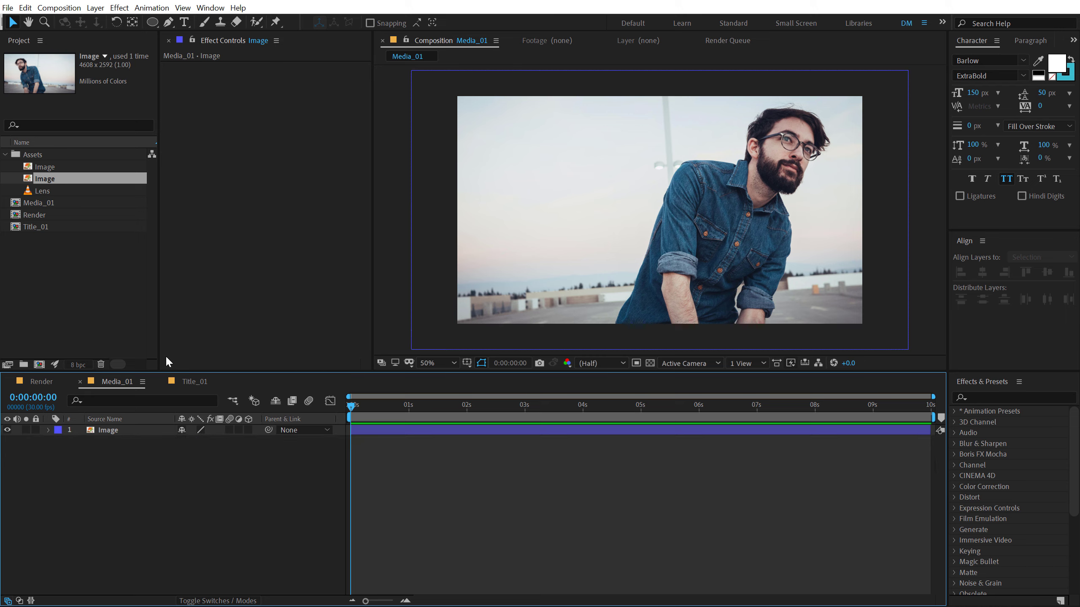
Step: Collapse the Assets folder and create a 1920 × 1080 px composition named Texture at 30 fps, 10 seconds long
{"action": "left_click", "coordinate": [53, 317]}
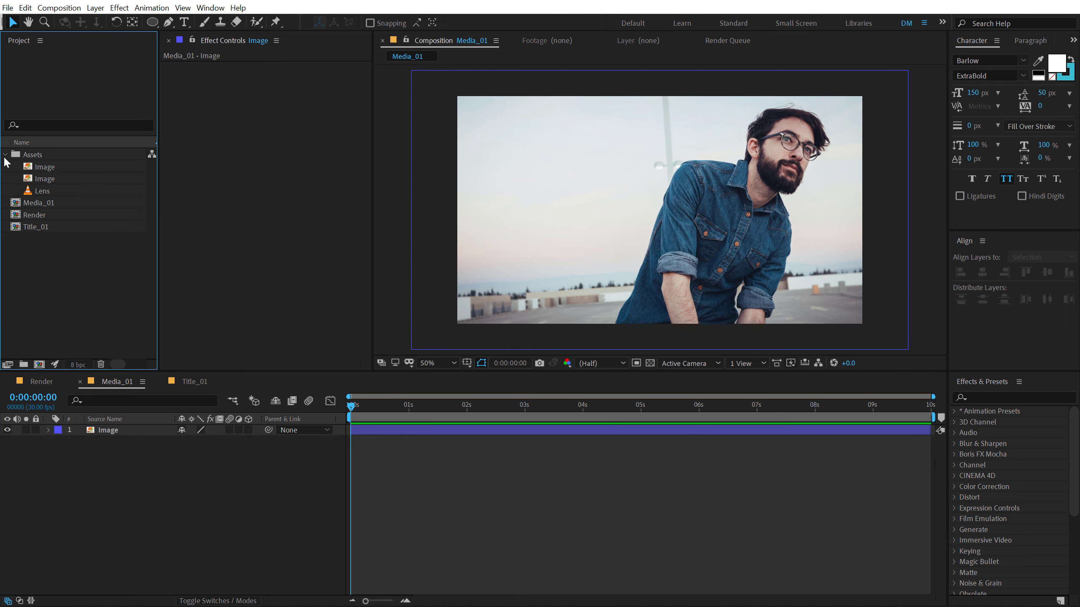
{"action": "left_click", "coordinate": [5, 155]}
{"action": "left_click", "coordinate": [39, 364]}
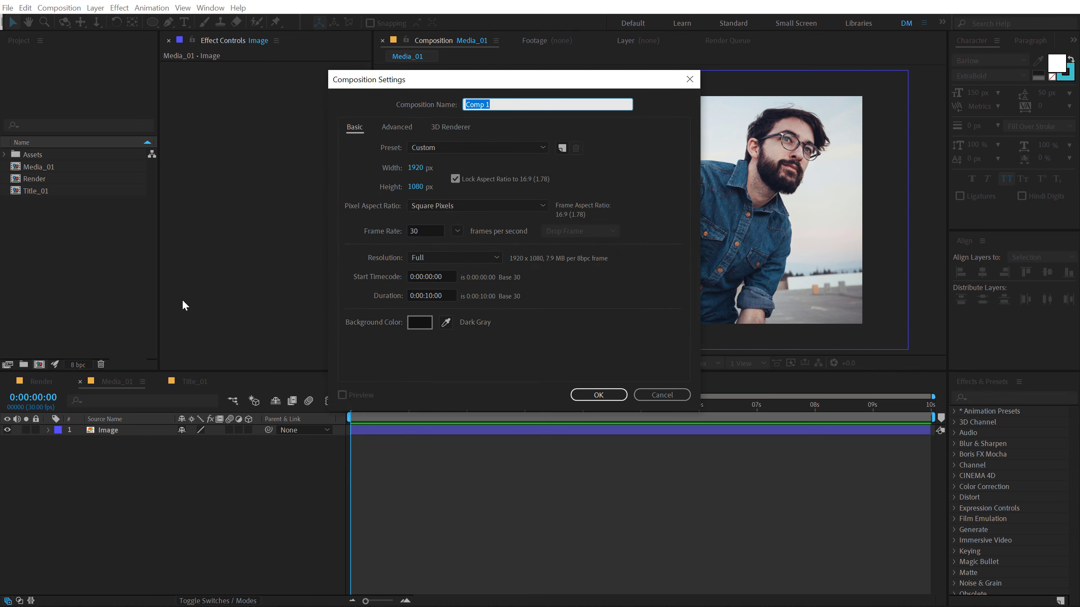
{"action": "type", "text": "Texture"}
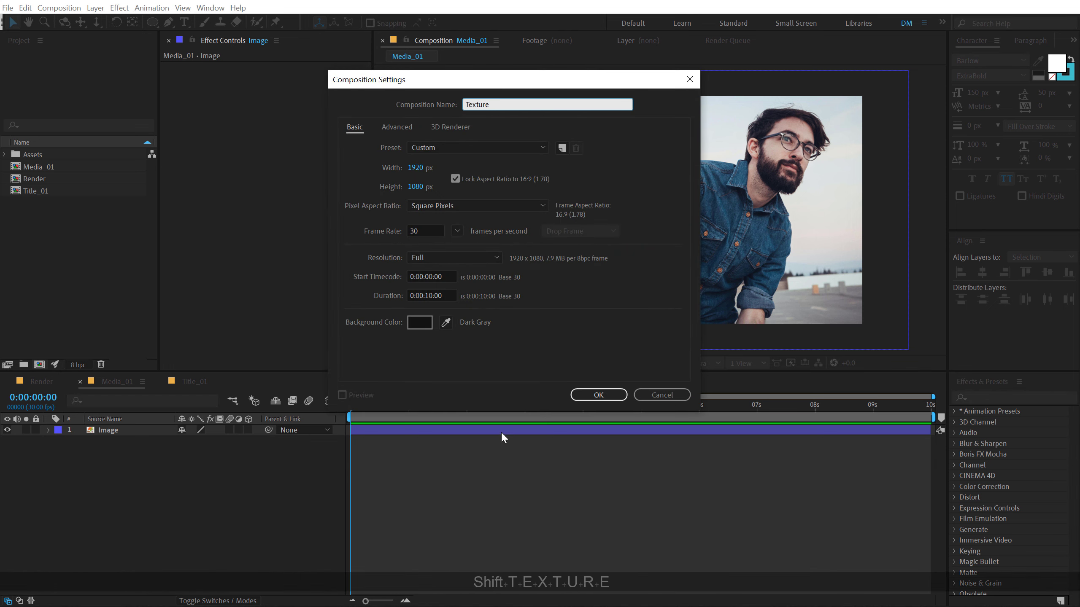
{"action": "left_click", "coordinate": [589, 396]}
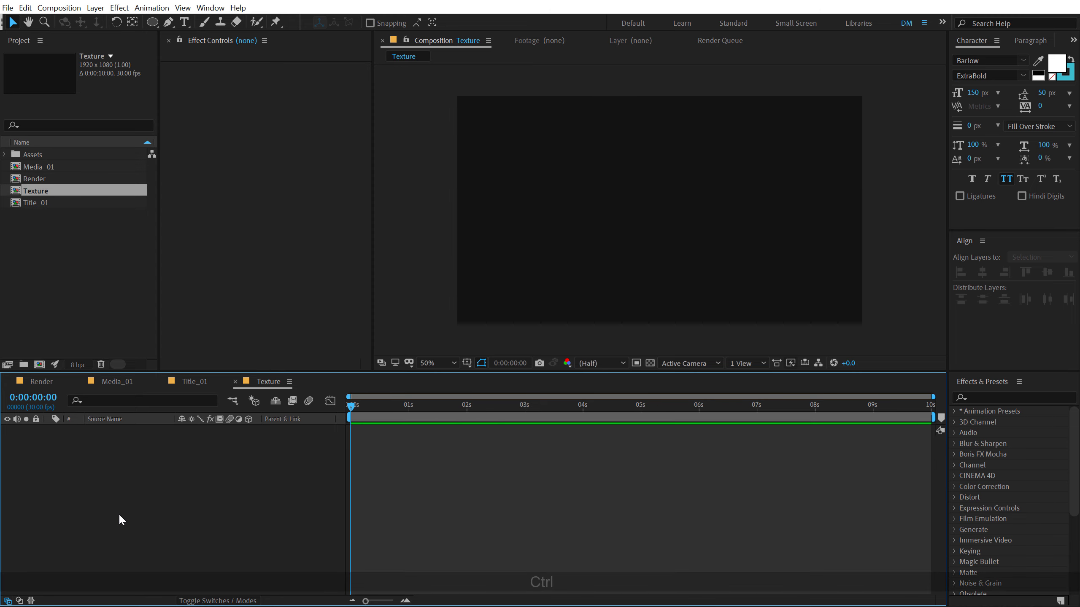
Step: Add a white 1920 × 1080 px solid named Fractal to the Texture composition
{"action": "key", "text": "ctrl+y"}
{"action": "type", "text": "Fractal"}
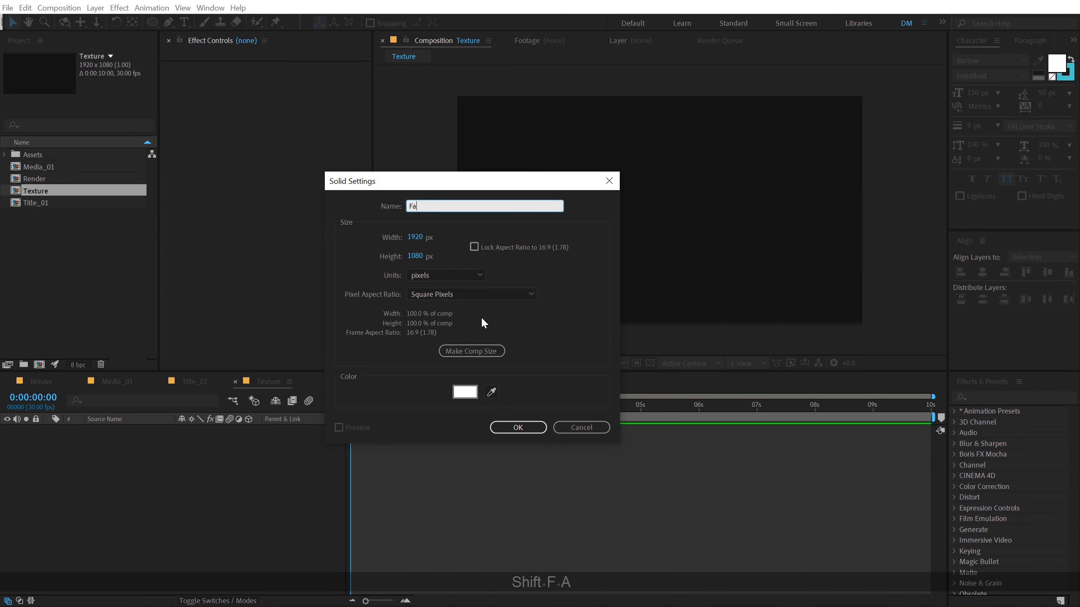
{"action": "left_click", "coordinate": [529, 427]}
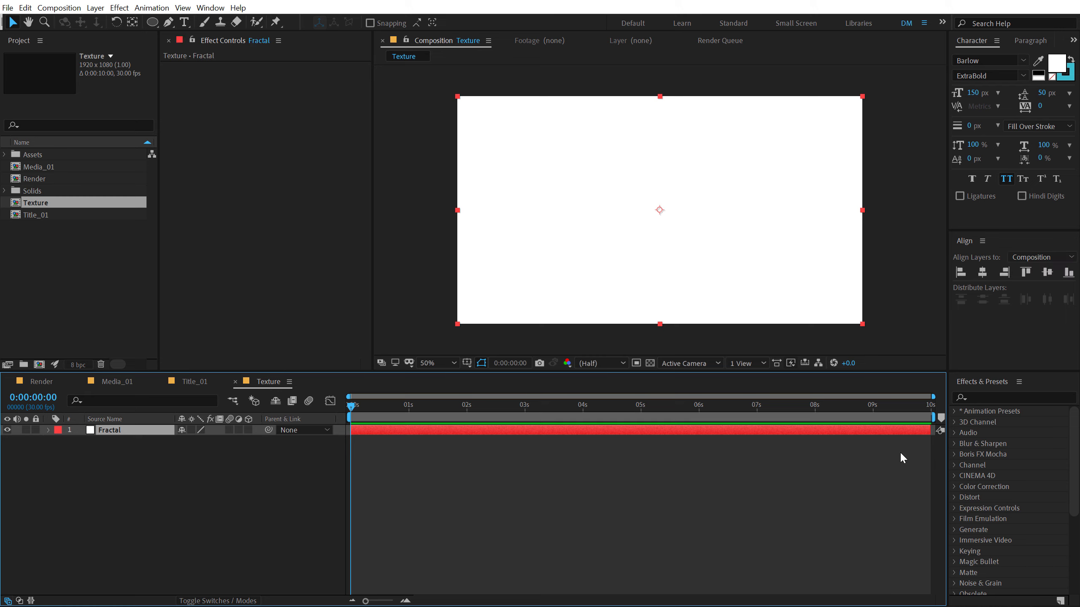
Step: Apply the Fractal Noise effect to the Fractal layer with noise type Block and contrast 200
{"action": "left_click", "coordinate": [980, 400]}
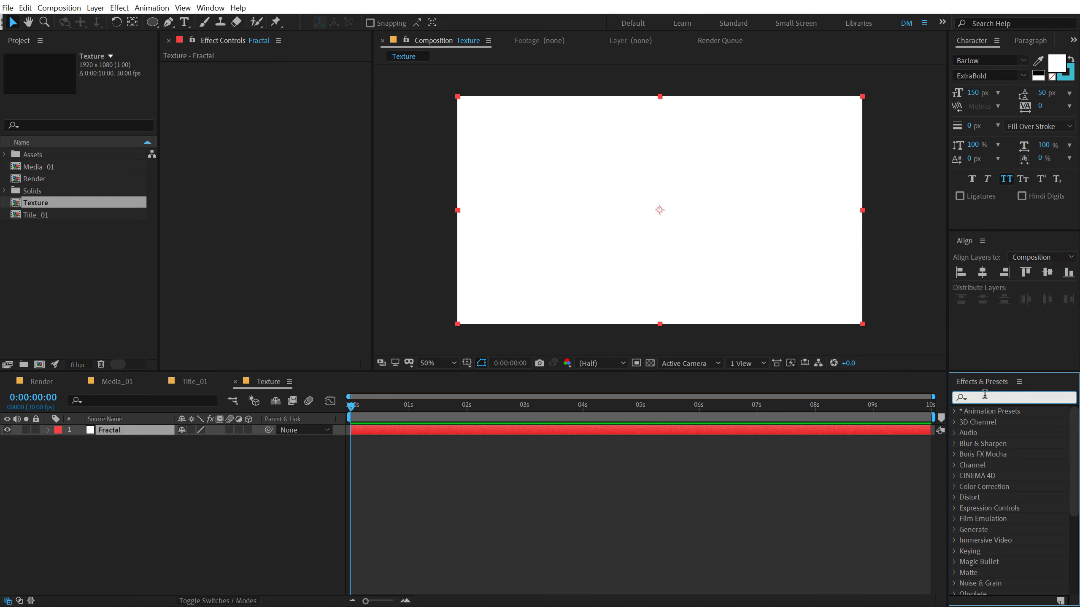
{"action": "type", "text": "frac"}
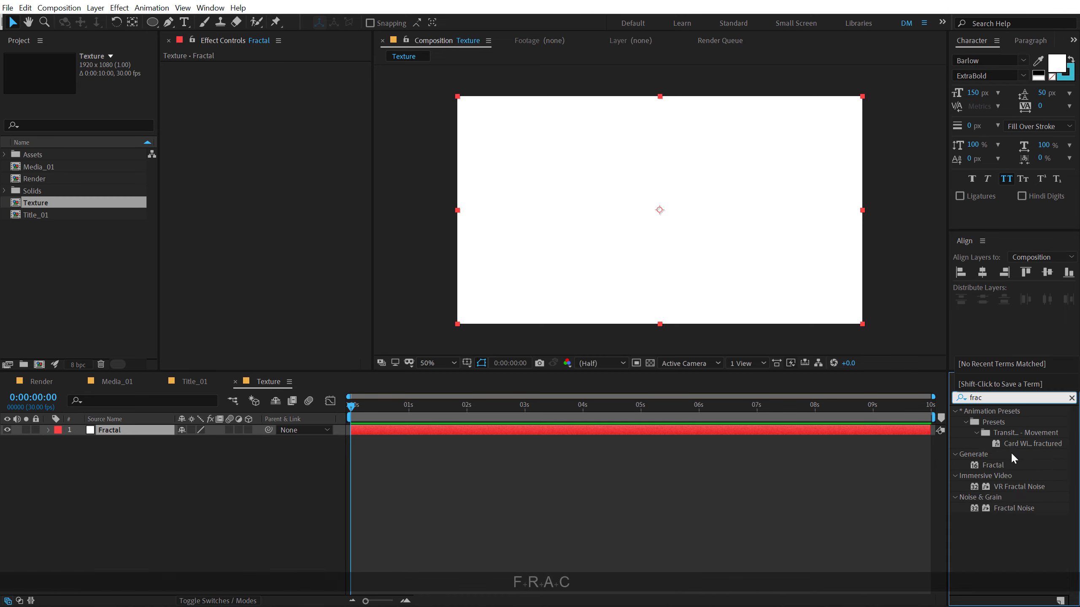
{"action": "double_click", "coordinate": [1013, 508]}
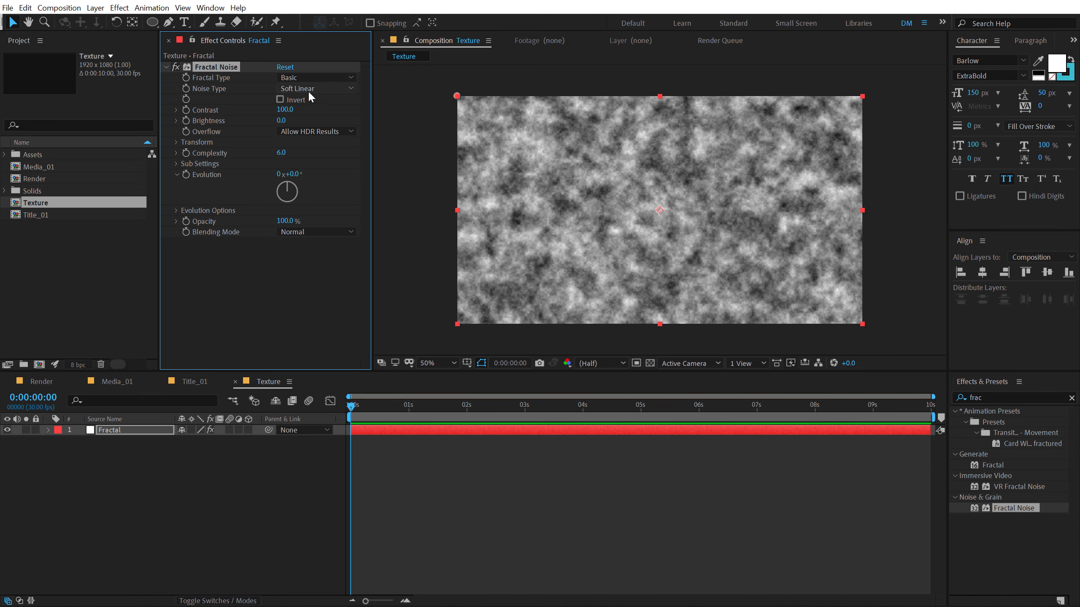
{"action": "left_click", "coordinate": [304, 89]}
{"action": "left_click", "coordinate": [310, 103]}
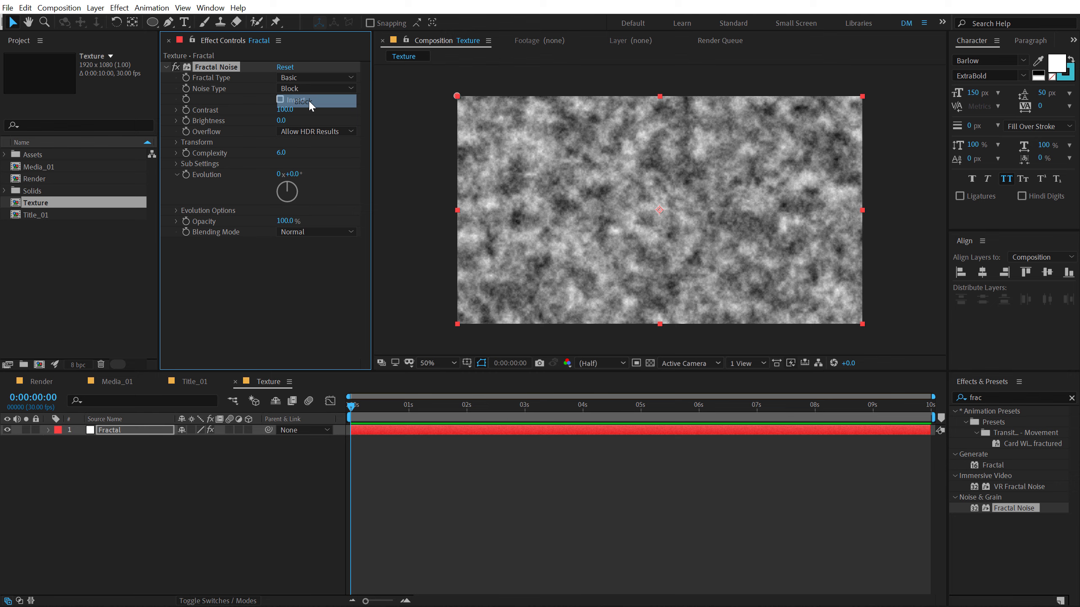
{"action": "left_click", "coordinate": [283, 110]}
{"action": "type", "text": "200"}
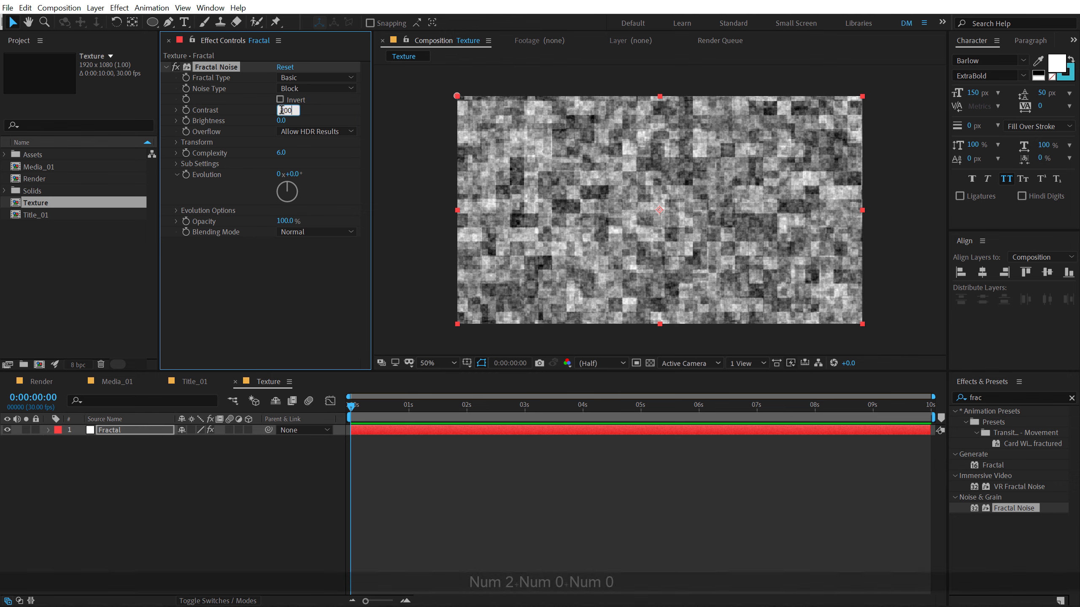
{"action": "key", "text": "KP_Enter"}
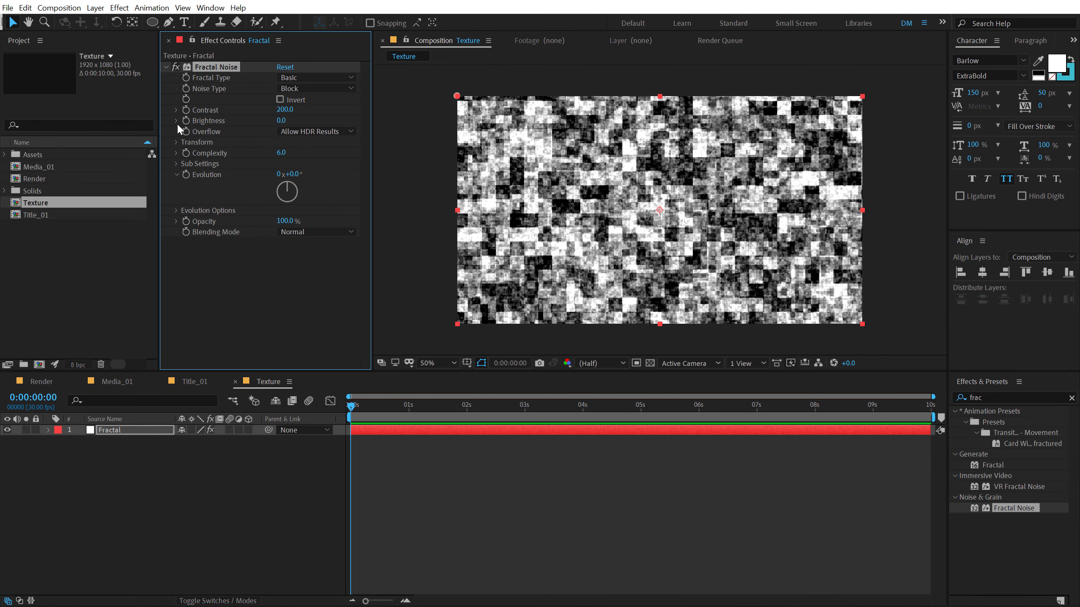
Step: Set the Fractal Noise transform scale to 400 and its complexity to 1
{"action": "left_click", "coordinate": [176, 142]}
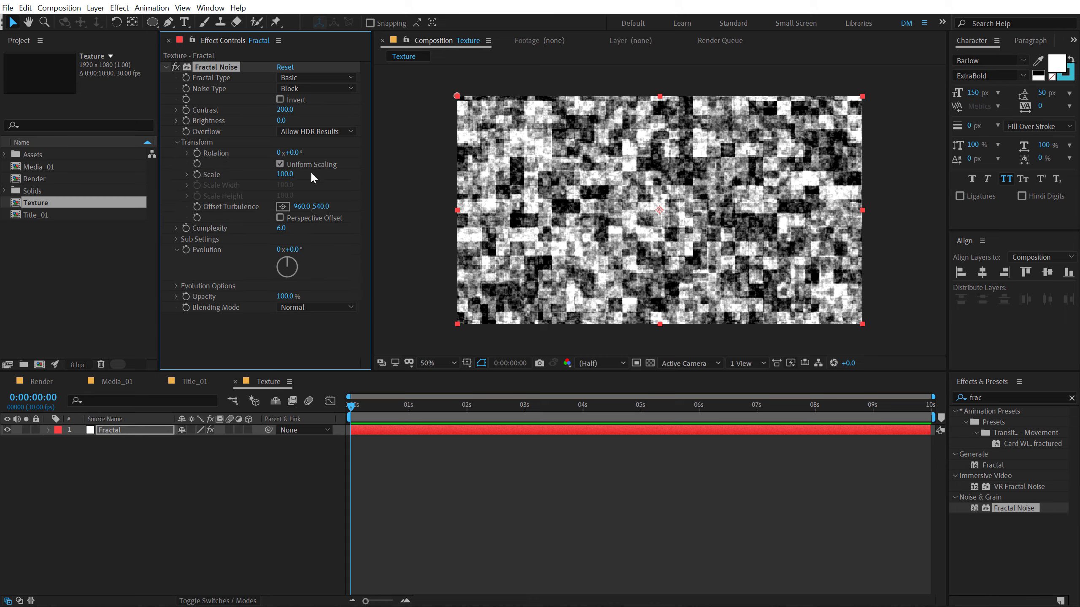
{"action": "left_click", "coordinate": [286, 174]}
{"action": "type", "text": "400"}
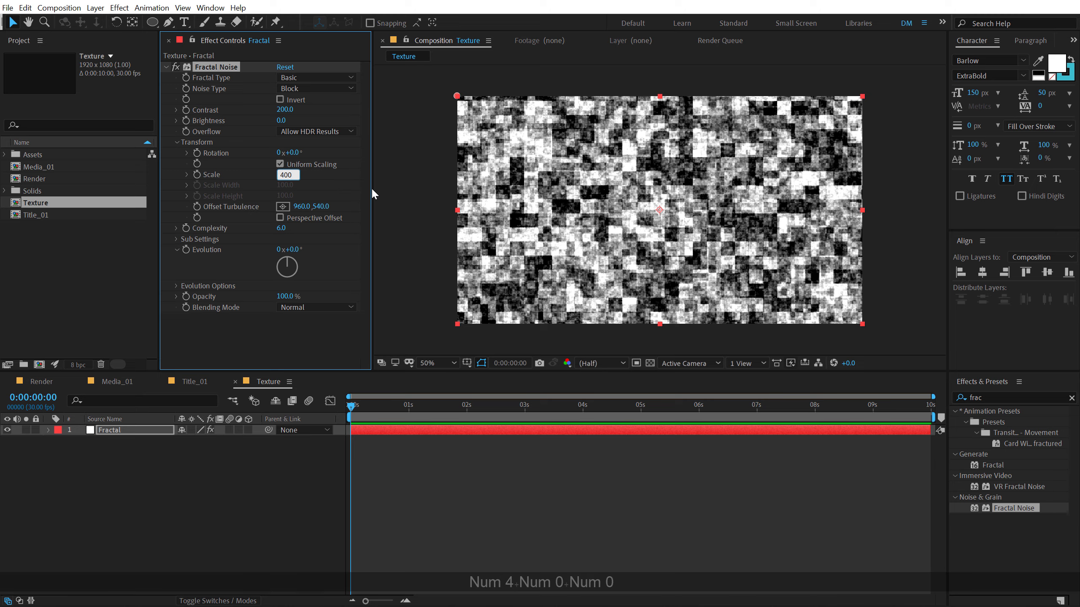
{"action": "key", "text": "Return"}
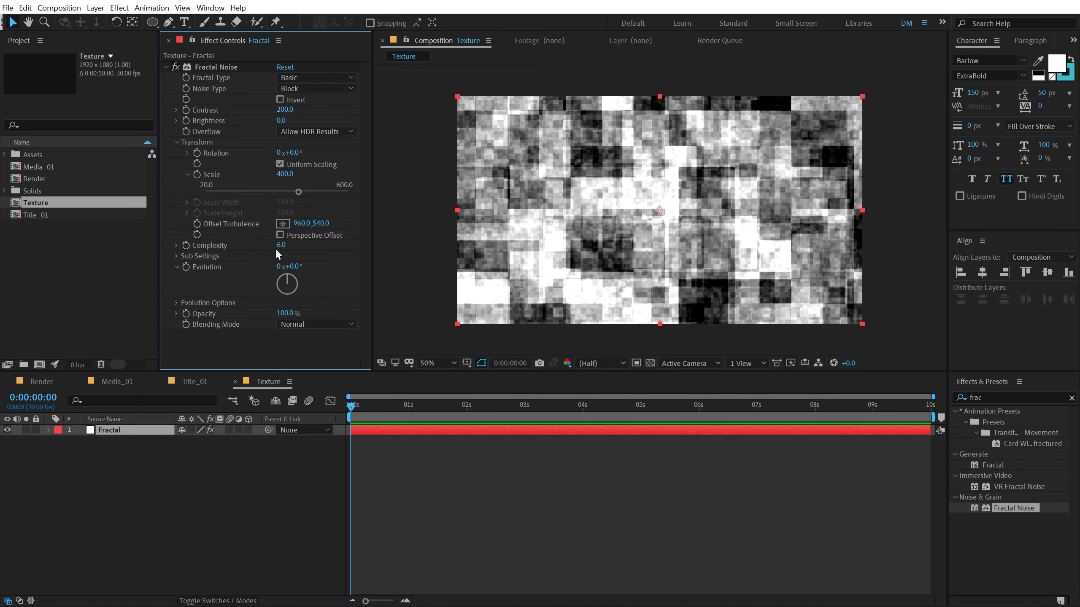
{"action": "left_click_drag", "start_coordinate": [276, 250], "coordinate": [0, 269]}
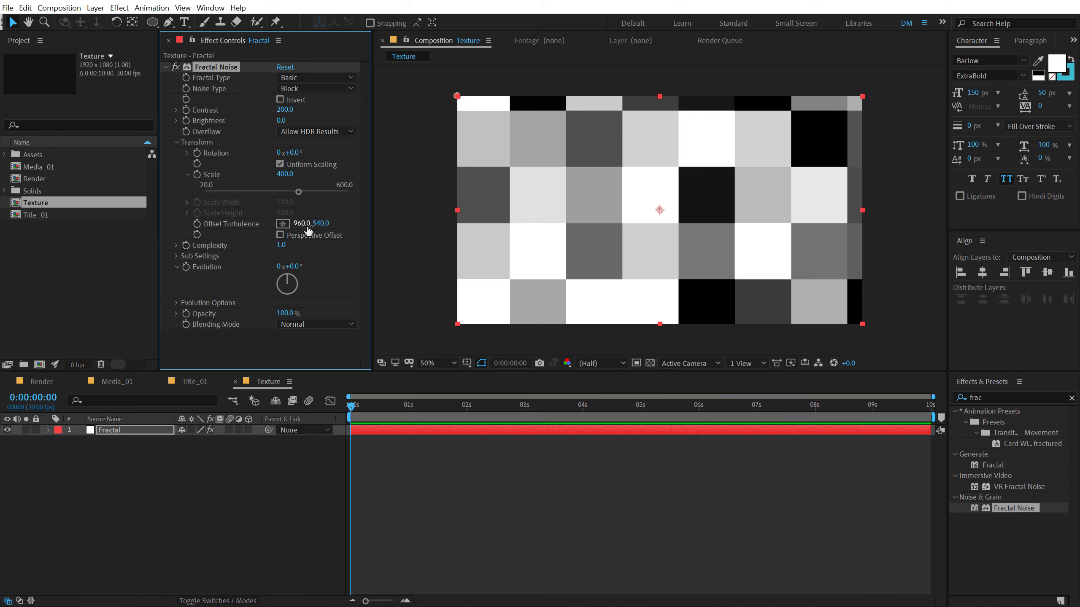
Step: Fit the block grid to the frame edges with a noise scale of 420 and an offset turbulence of 987, 482
{"action": "left_click_drag", "start_coordinate": [321, 230], "coordinate": [300, 230]}
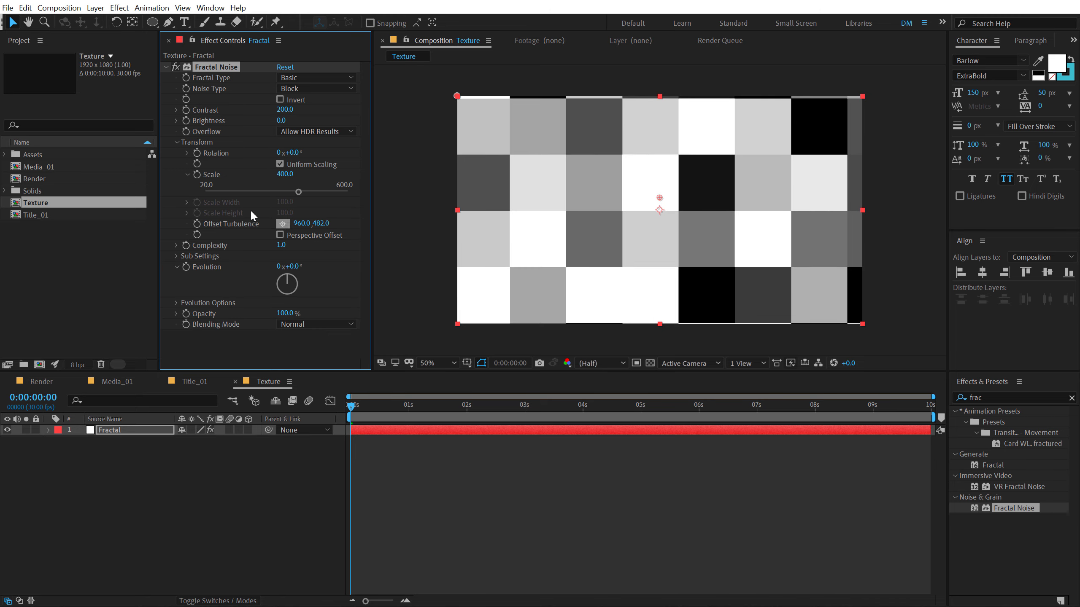
{"action": "mouse_move", "coordinate": [284, 174]}
{"action": "left_mouse_down"}
{"action": "mouse_move", "coordinate": [301, 171]}
{"action": "mouse_move", "coordinate": [284, 175]}
{"action": "mouse_move", "coordinate": [289, 164]}
{"action": "left_mouse_up"}
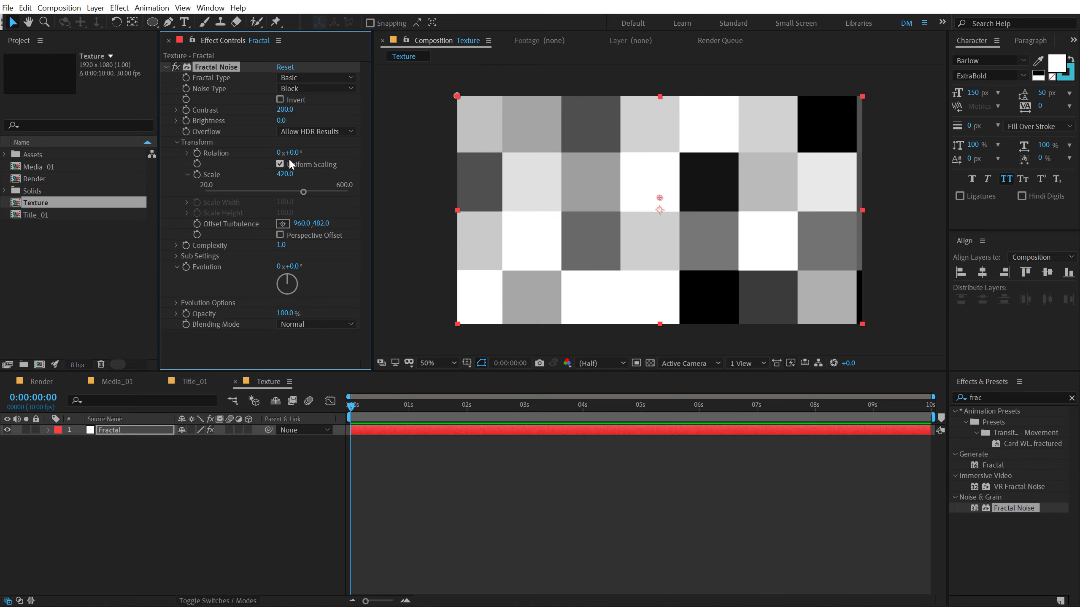
{"action": "left_click_drag", "start_coordinate": [302, 223], "coordinate": [314, 222]}
{"action": "left_click", "coordinate": [244, 550]}
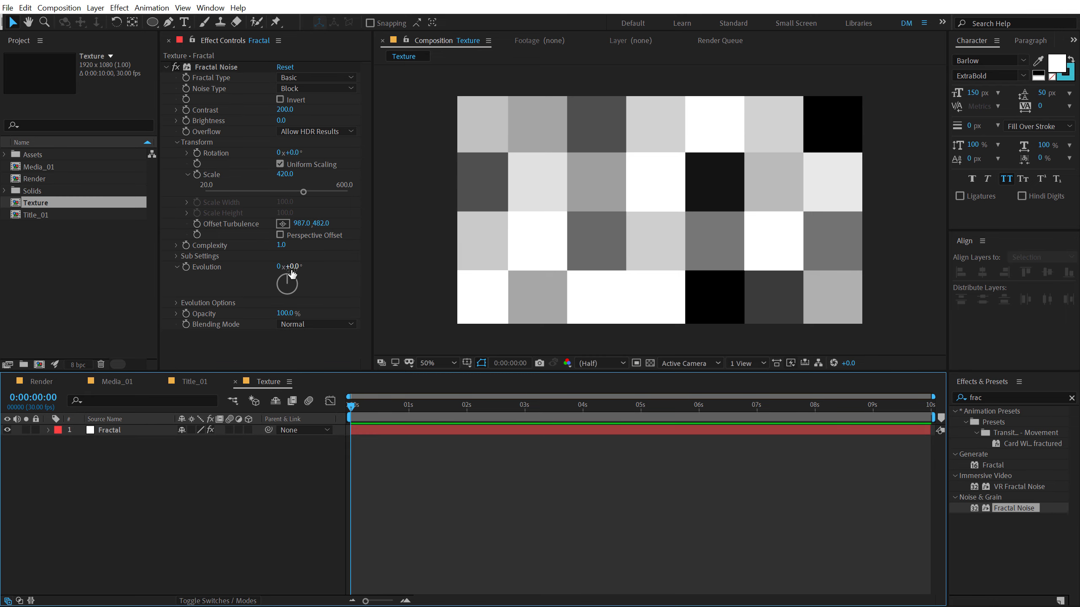
Step: Drive the Fractal Noise Evolution with the expression time*150 and preview the block animation
{"action": "left_click_drag", "start_coordinate": [293, 267], "coordinate": [344, 263]}
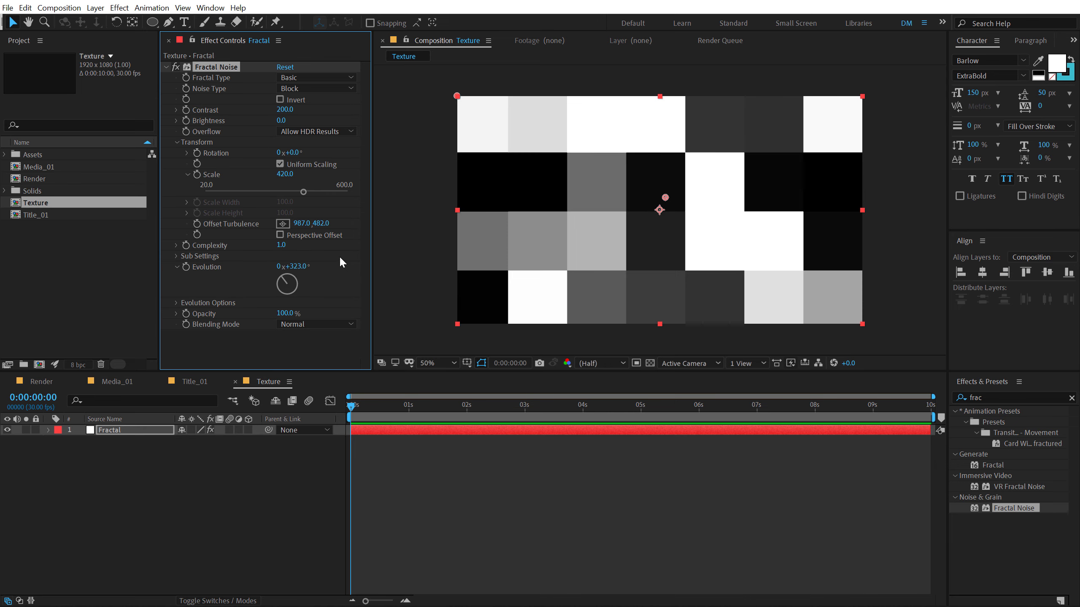
{"action": "key", "text": "alt"}
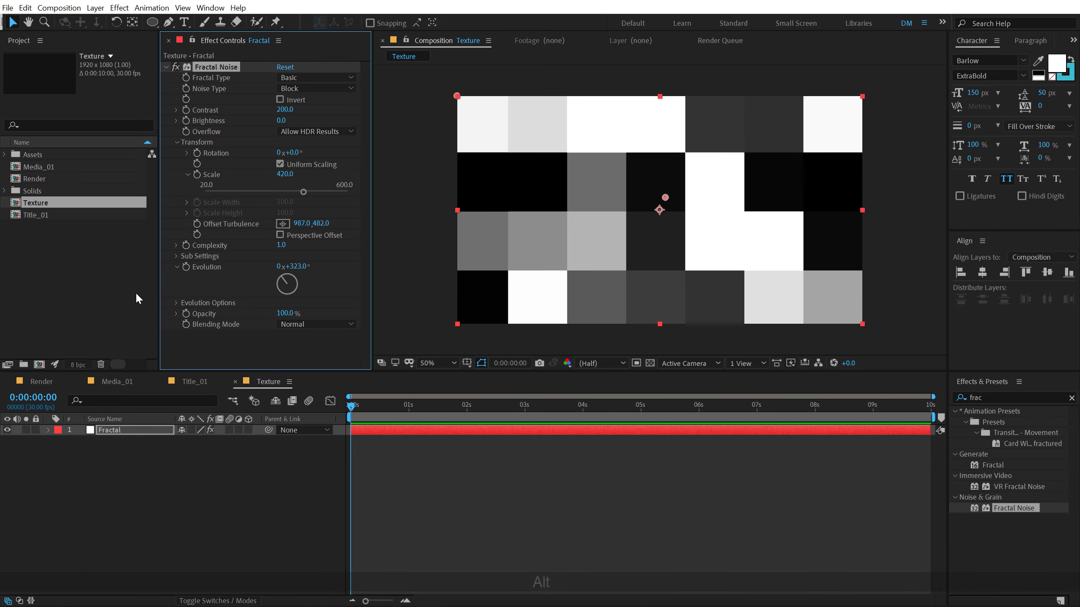
{"action": "left_click", "coordinate": [186, 268], "text": "alt"}
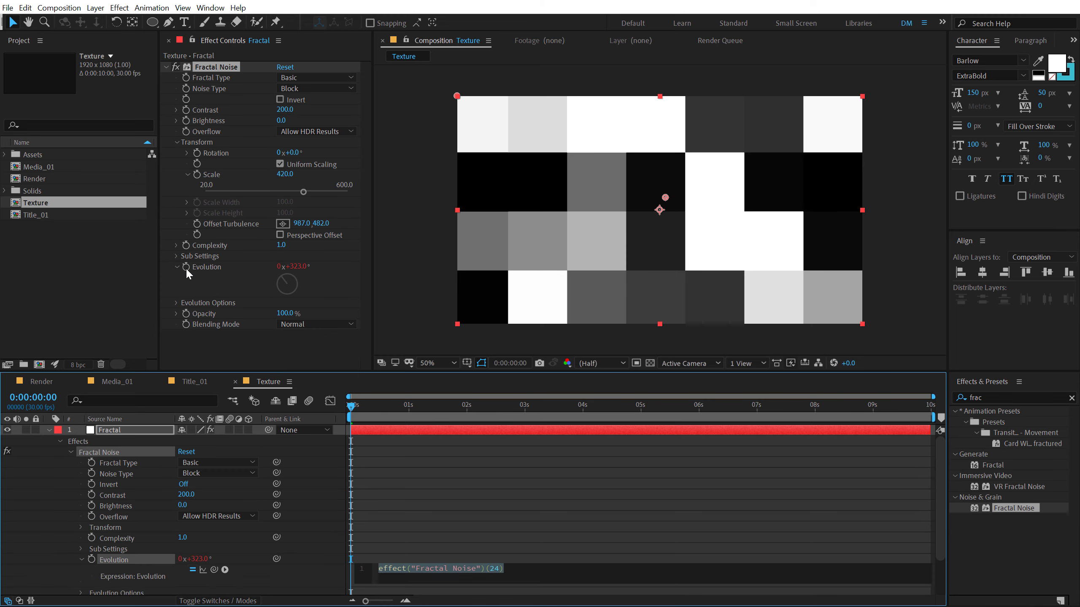
{"action": "type", "text": "time*"}
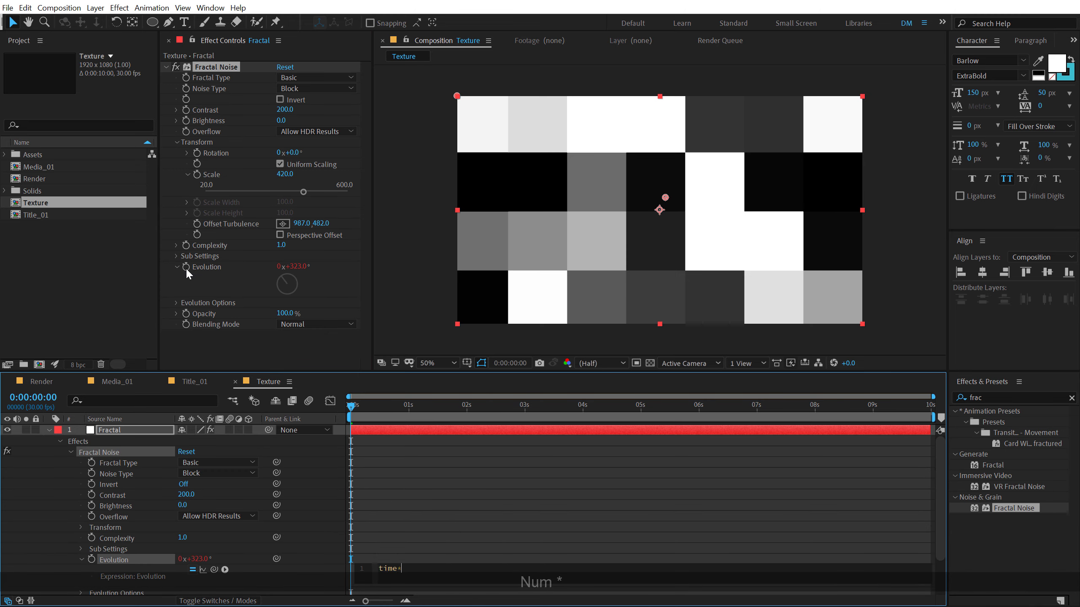
{"action": "type", "text": "150"}
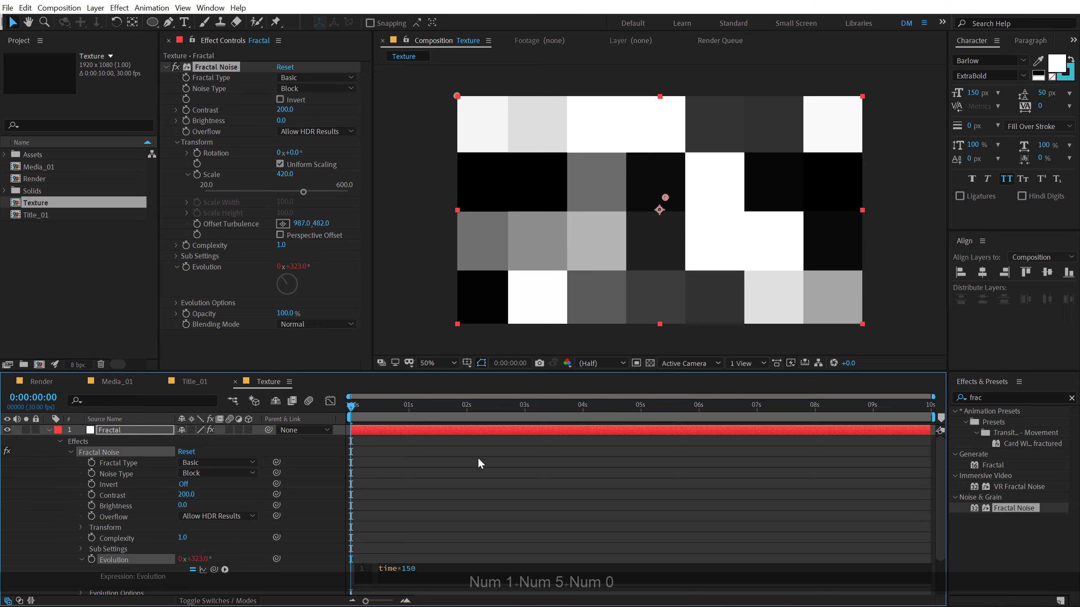
{"action": "left_click", "coordinate": [477, 458]}
{"action": "key", "text": "space"}
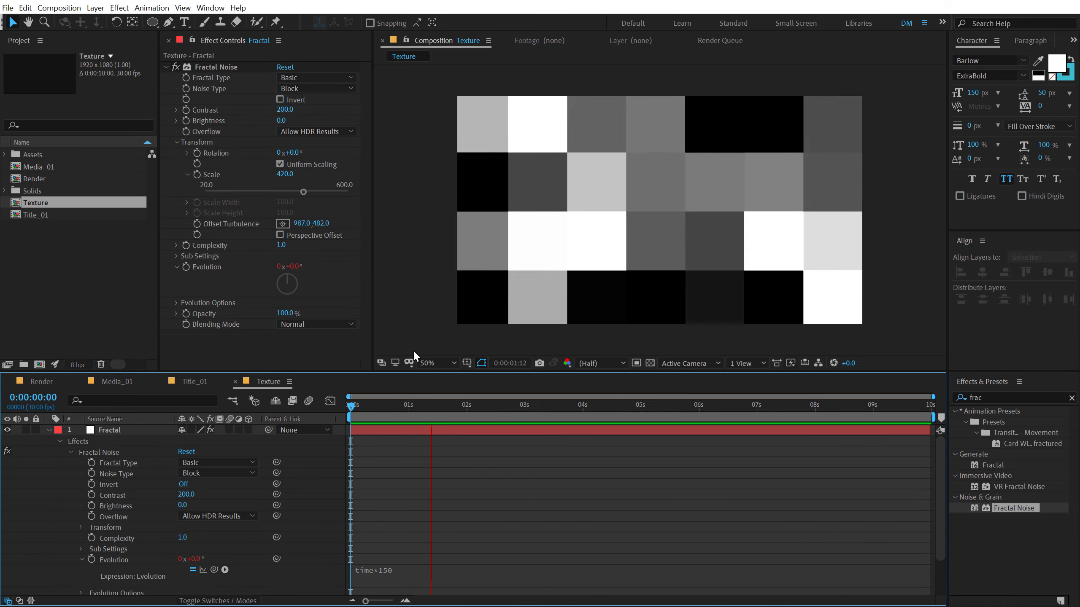
{"action": "key", "text": "space"}
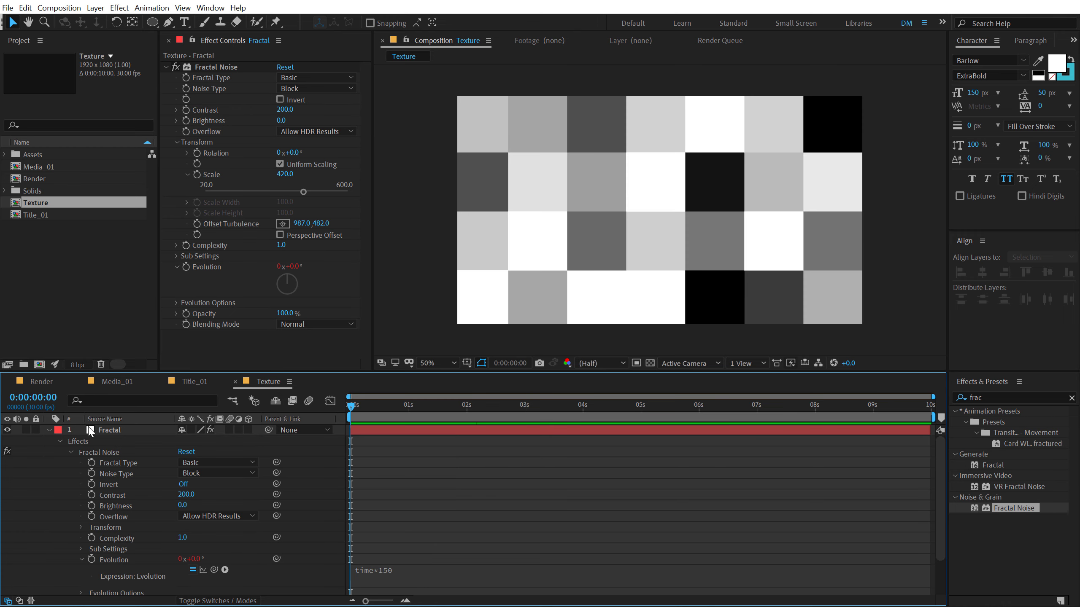
{"action": "left_click", "coordinate": [48, 430]}
{"action": "left_click", "coordinate": [41, 328]}
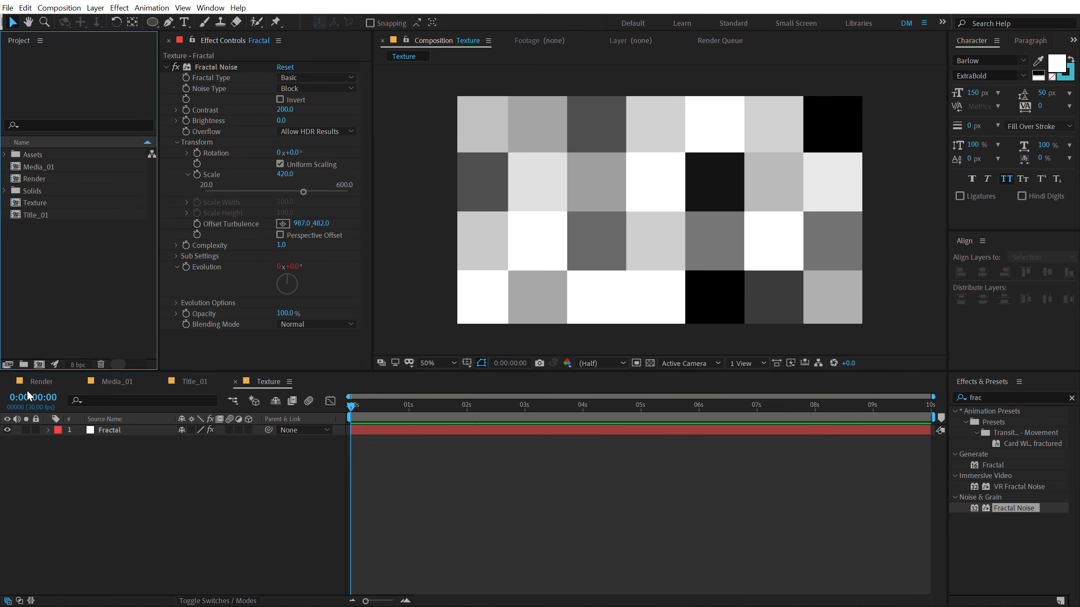
Step: Create a 1920 × 1080 px composition named Scene_01 at 30 fps, 10 seconds long
{"action": "left_click", "coordinate": [40, 365]}
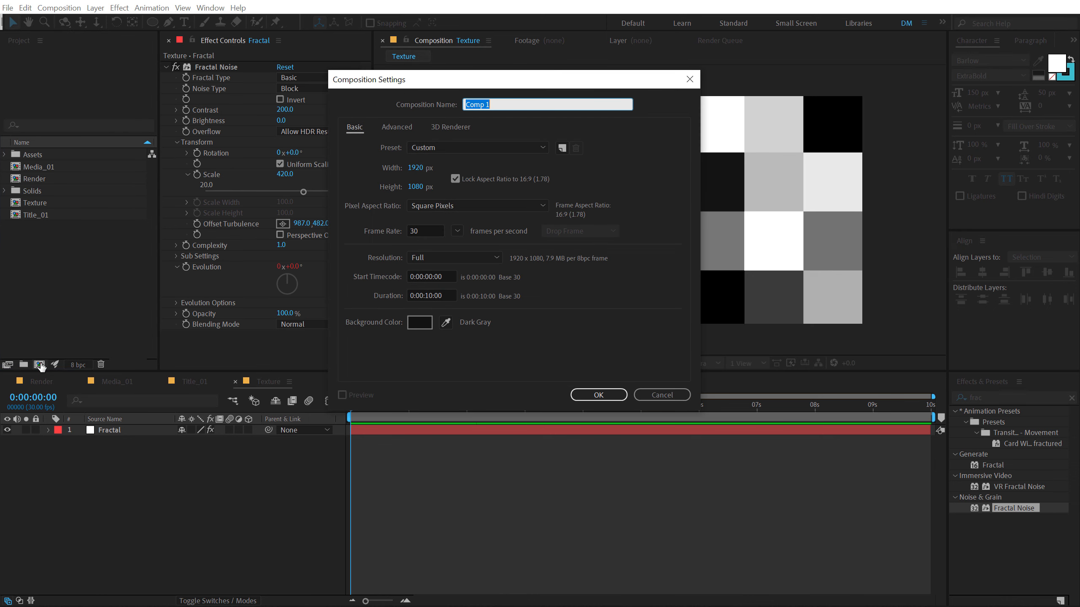
{"action": "type", "text": "Scene_)"}
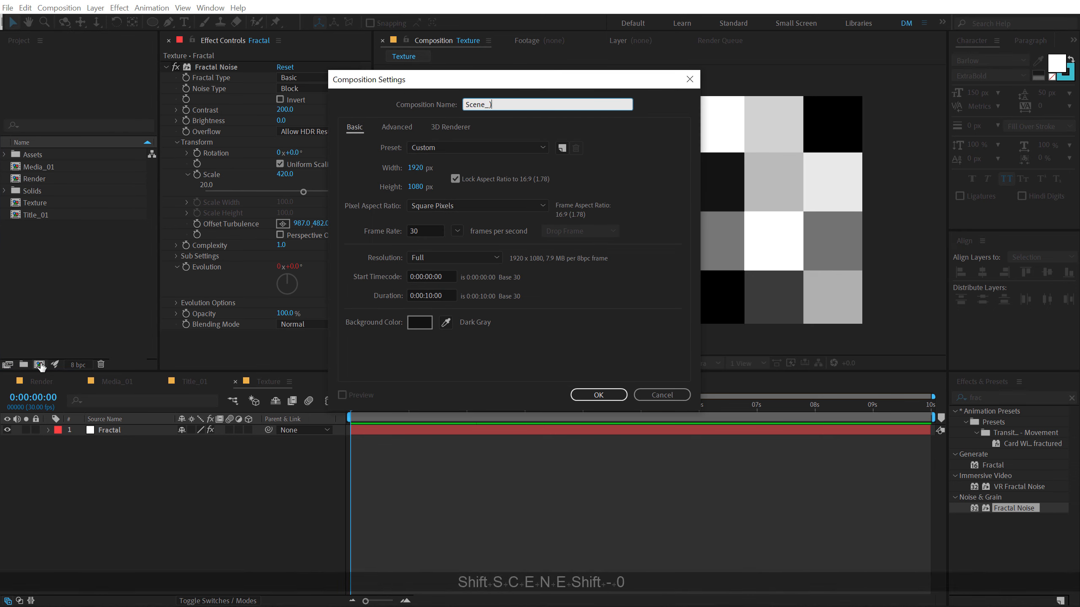
{"action": "key", "text": "BackSpace"}
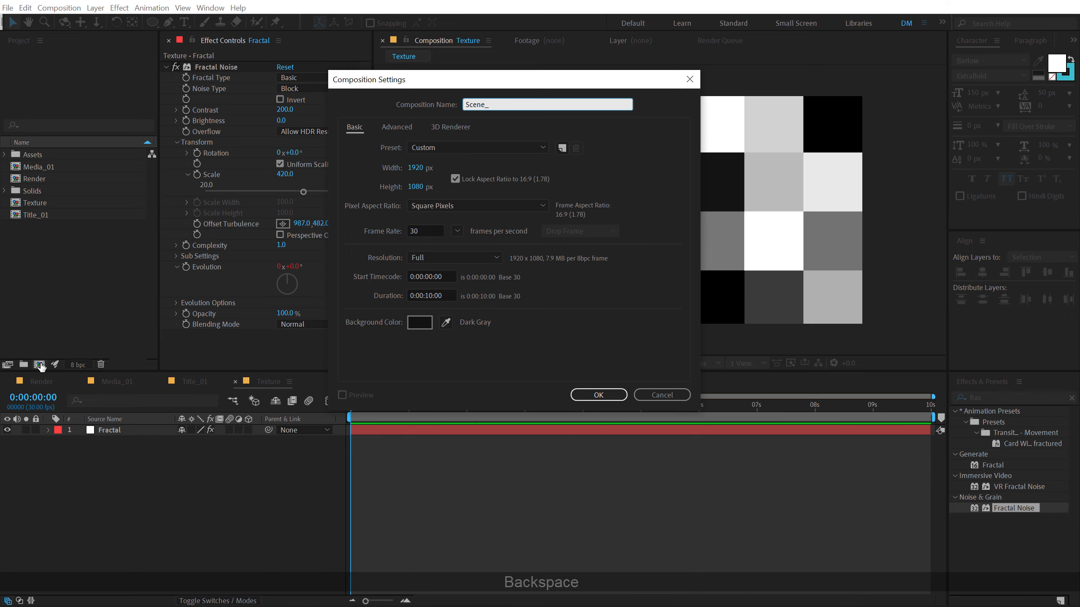
{"action": "type", "text": "01"}
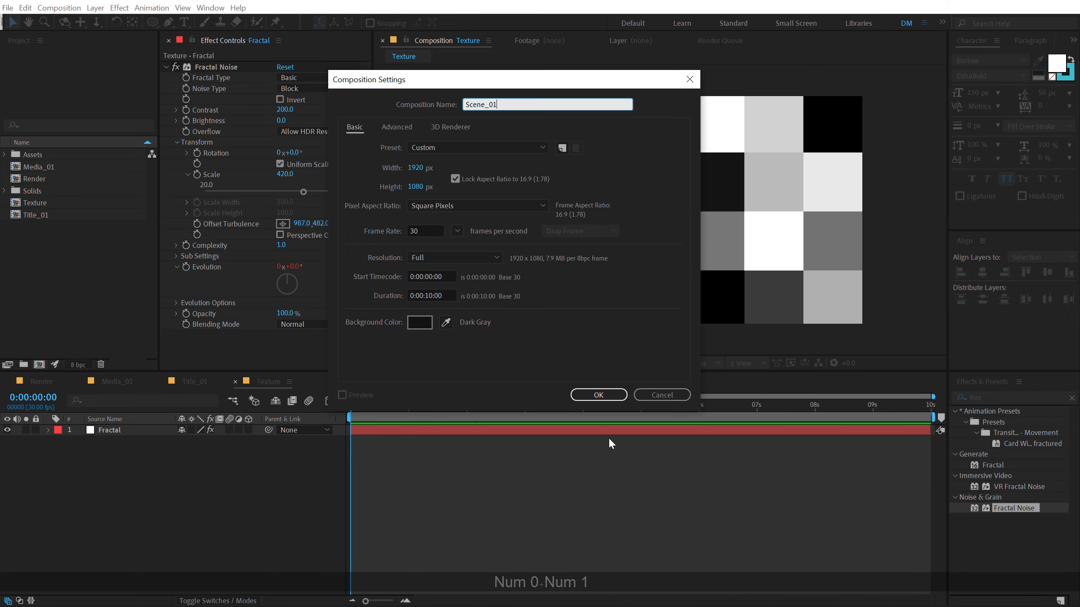
{"action": "left_click", "coordinate": [597, 394]}
{"action": "left_click", "coordinate": [56, 255]}
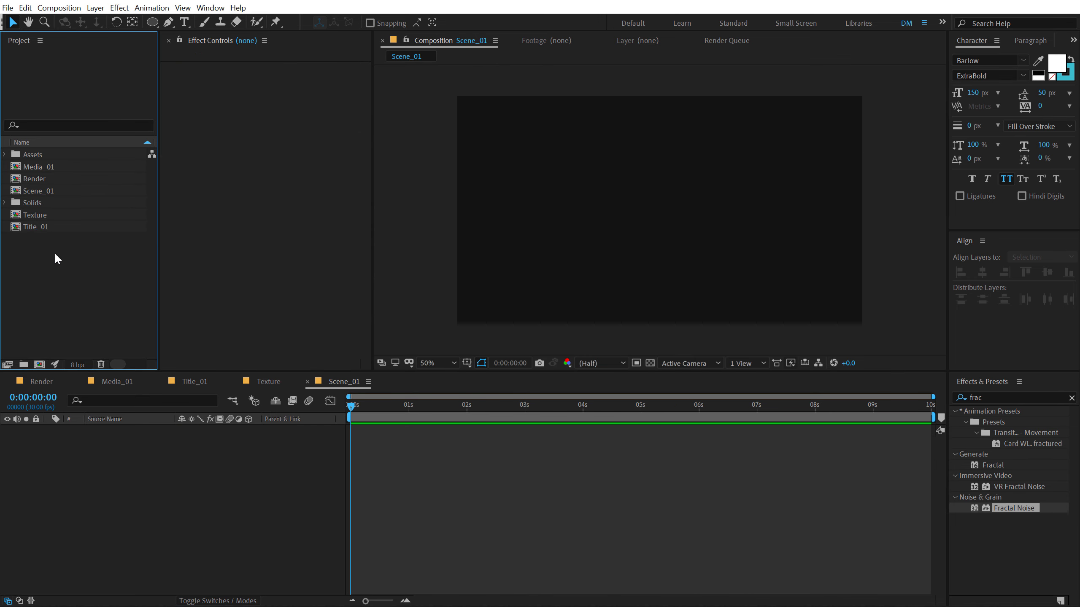
Step: Add the Media_01 and Texture compositions to Scene_01, with Texture above Media_01
{"action": "left_click_drag", "start_coordinate": [41, 169], "coordinate": [114, 472]}
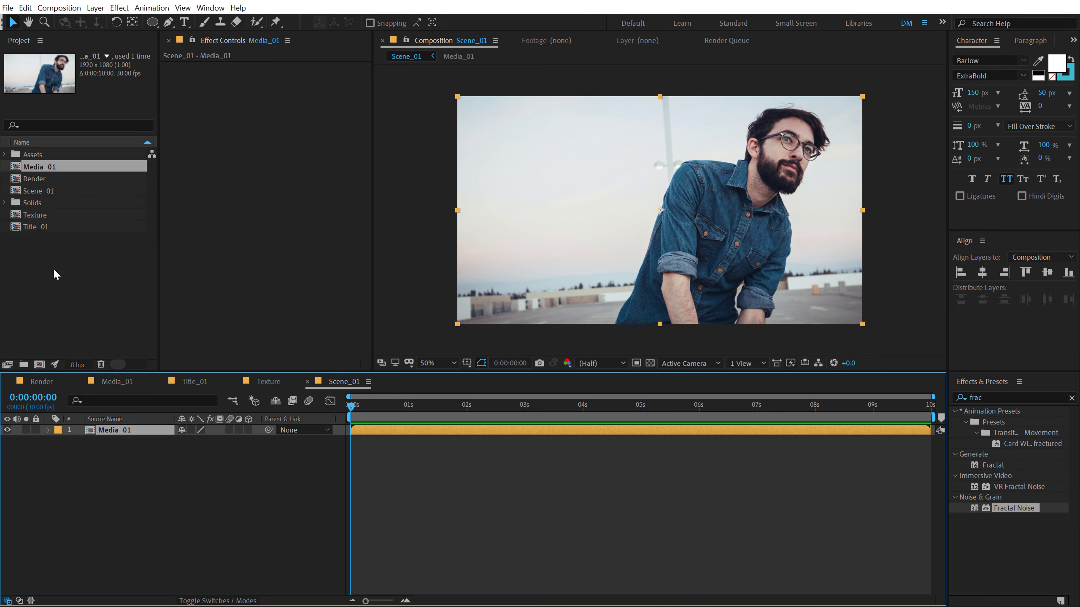
{"action": "left_click_drag", "start_coordinate": [30, 214], "coordinate": [121, 427]}
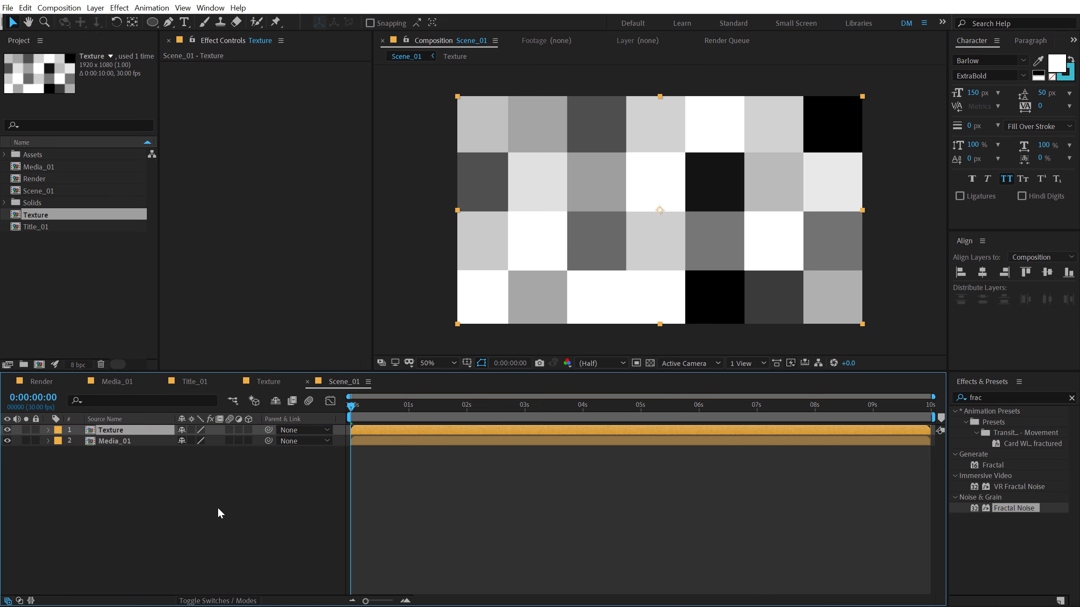
{"action": "left_click", "coordinate": [245, 505]}
Step: Set the Media_01 layer's track matte to Luma Matte "Texture" and scrub the timeline to check the effect
{"action": "key", "text": "F4"}
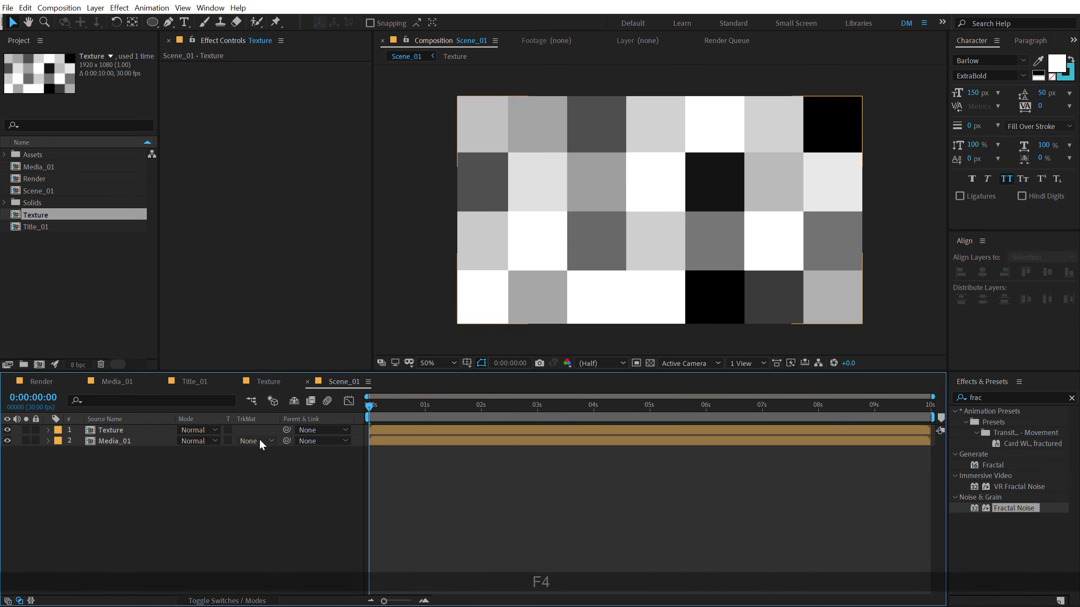
{"action": "left_click", "coordinate": [256, 441]}
{"action": "left_click", "coordinate": [267, 494]}
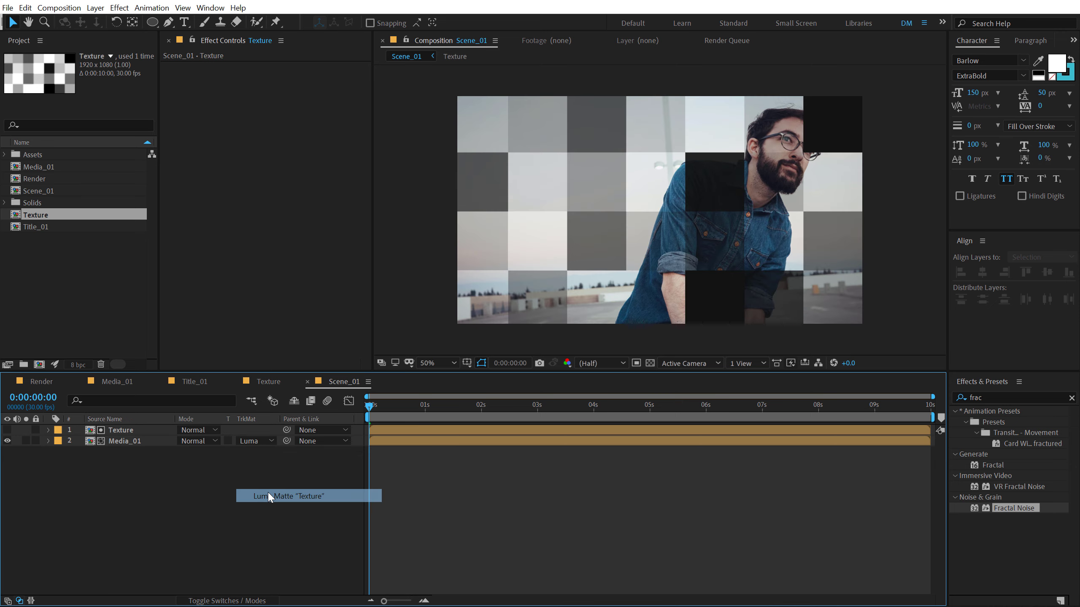
{"action": "left_click_drag", "start_coordinate": [393, 415], "coordinate": [623, 408]}
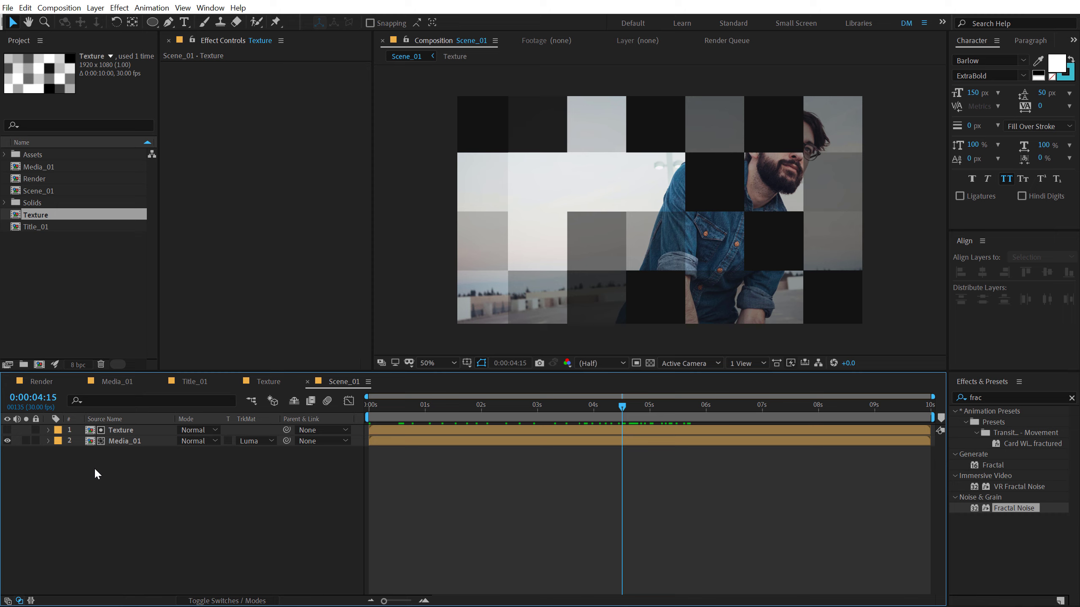
Step: Duplicate the Media_01 layer above Texture, set the copy's blending mode to Screen and check it at 0:00:03:00
{"action": "left_click", "coordinate": [142, 440]}
{"action": "key", "text": "ctrl+d"}
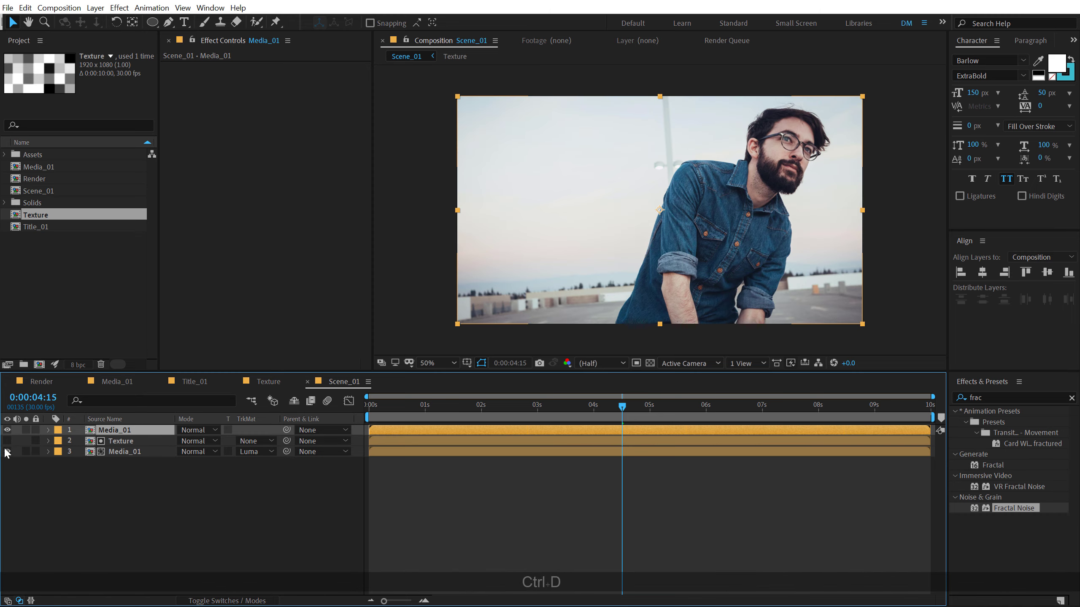
{"action": "left_click", "coordinate": [207, 429]}
{"action": "left_click", "coordinate": [238, 64]}
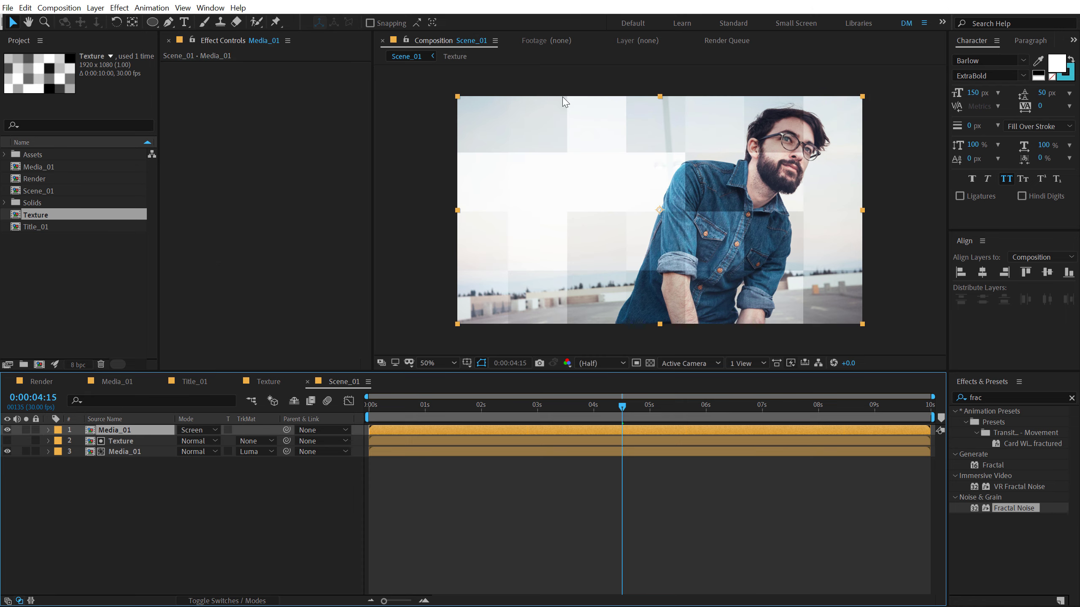
{"action": "left_click_drag", "start_coordinate": [410, 406], "coordinate": [537, 411]}
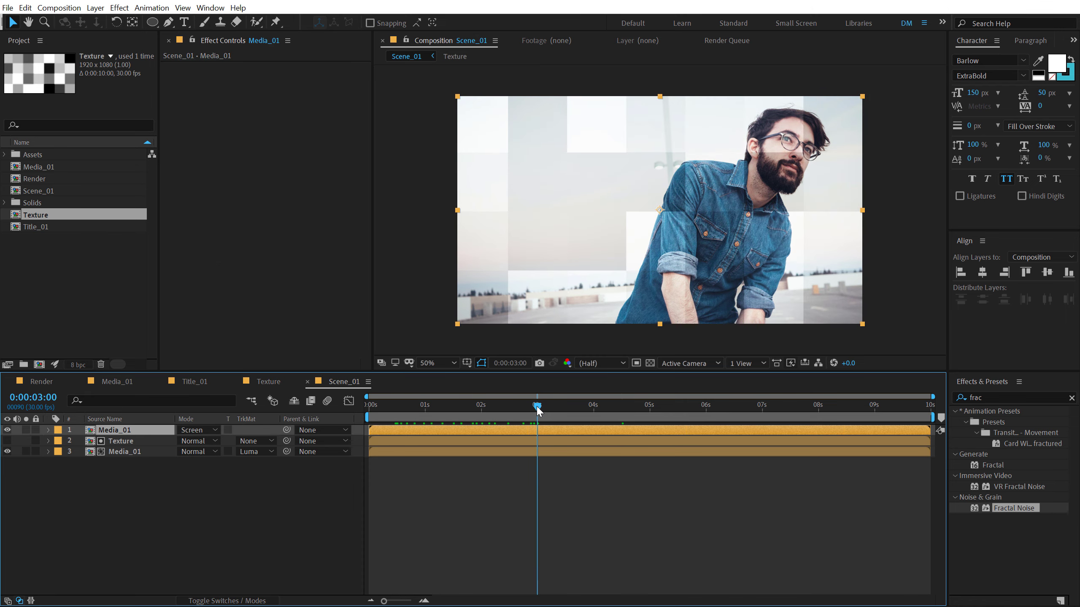
Step: Try an opacity of 30% on the Texture layer and scrub the timeline to check the effect
{"action": "left_click", "coordinate": [123, 443]}
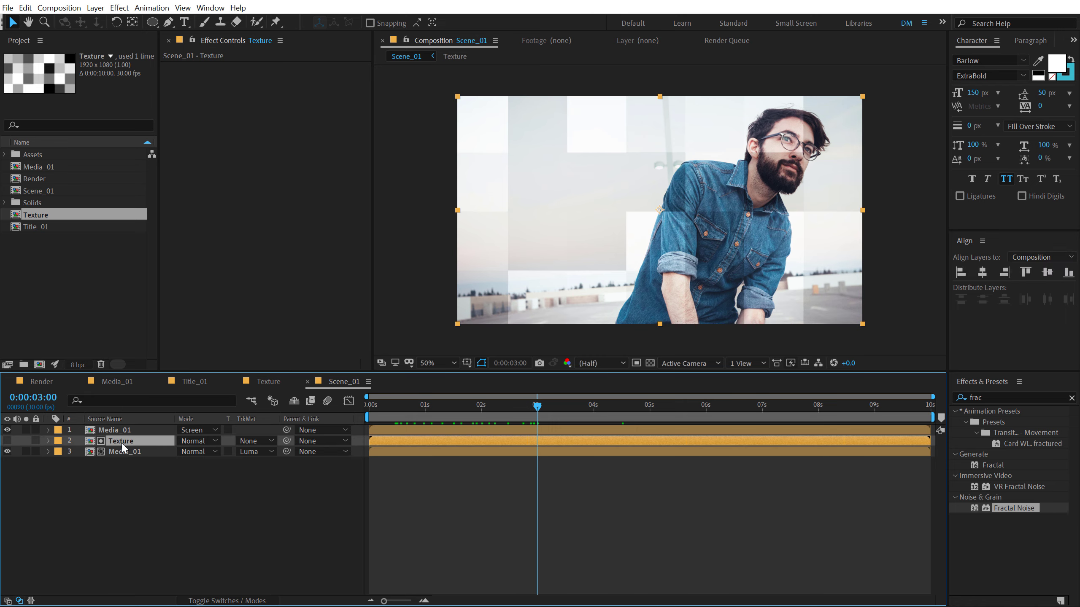
{"action": "key", "text": "t"}
{"action": "left_click", "coordinate": [187, 452]}
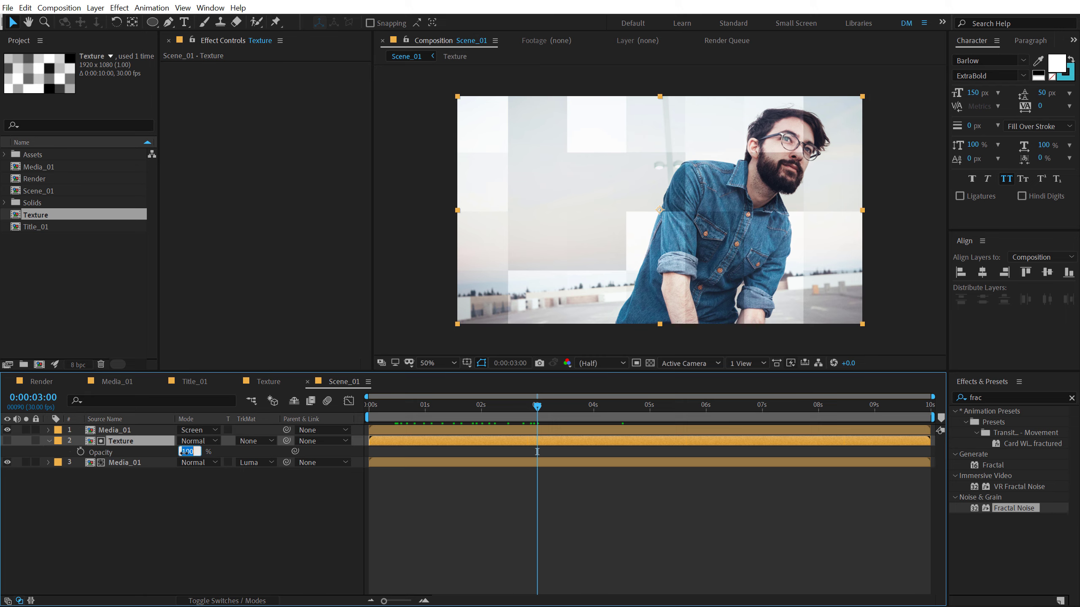
{"action": "type", "text": "30"}
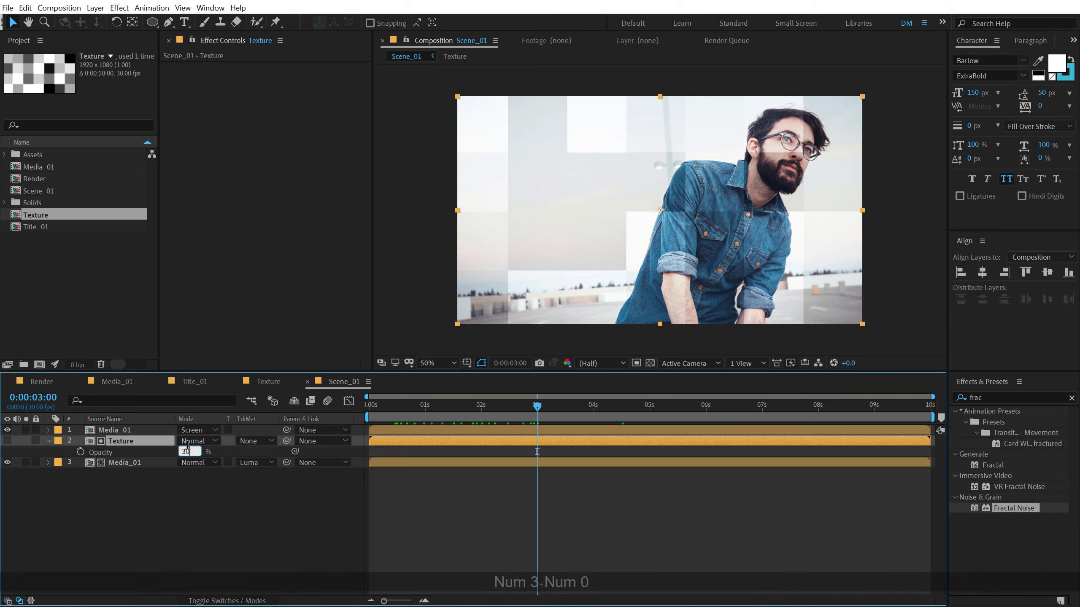
{"action": "left_click", "coordinate": [198, 530]}
{"action": "left_click_drag", "start_coordinate": [383, 402], "coordinate": [540, 416]}
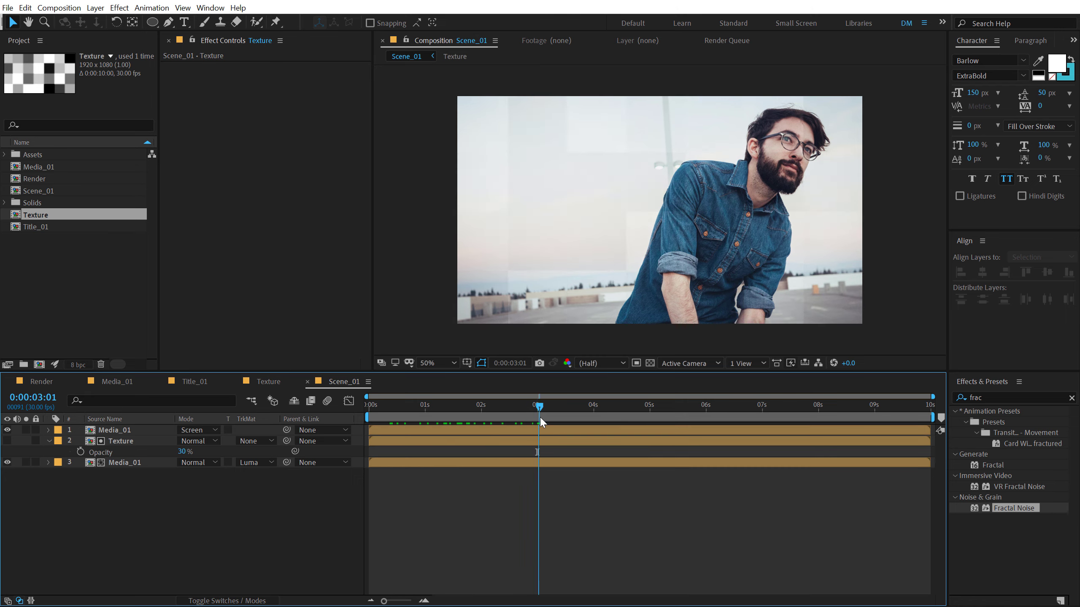
Step: Set the Texture layer's opacity to 50% and scrub the timeline to check the block effect
{"action": "left_click", "coordinate": [178, 451]}
{"action": "type", "text": "50"}
{"action": "key", "text": "Return"}
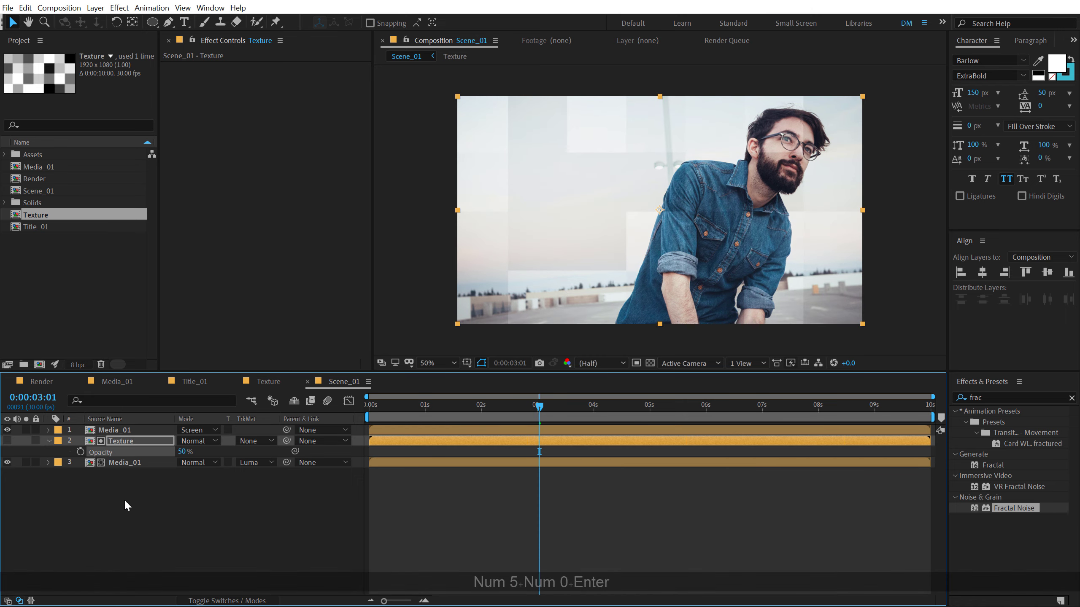
{"action": "left_click", "coordinate": [386, 406]}
{"action": "left_click_drag", "start_coordinate": [389, 407], "coordinate": [691, 409]}
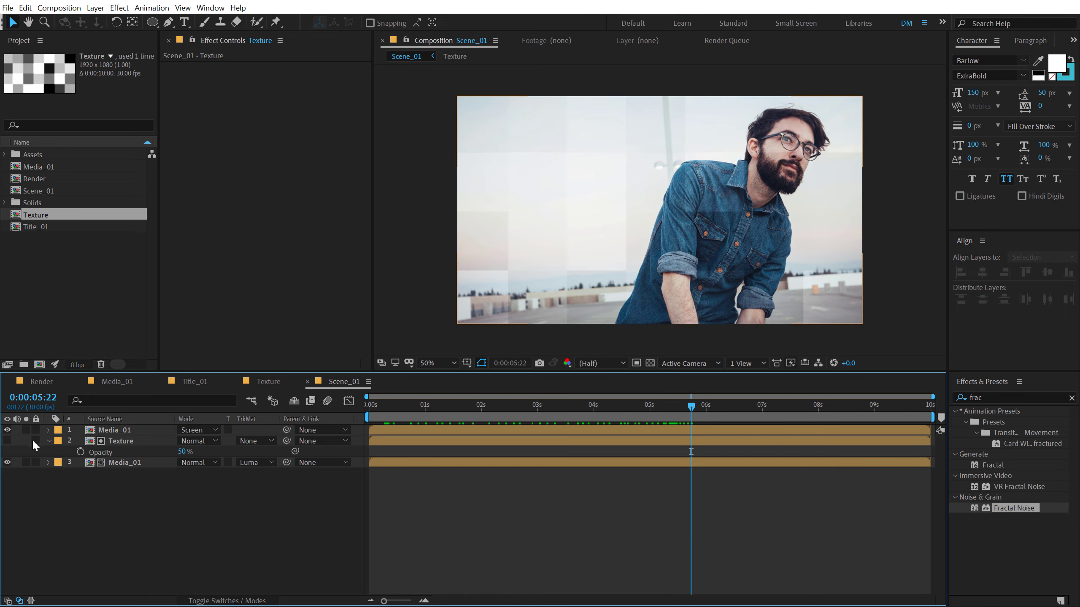
{"action": "left_click", "coordinate": [49, 441]}
{"action": "left_click_drag", "start_coordinate": [376, 407], "coordinate": [723, 406]}
Step: Pre-compose all three Scene_01 layers into a composition named Sc_BK_01, moving all attributes into it
{"action": "left_click_drag", "start_coordinate": [118, 497], "coordinate": [119, 404]}
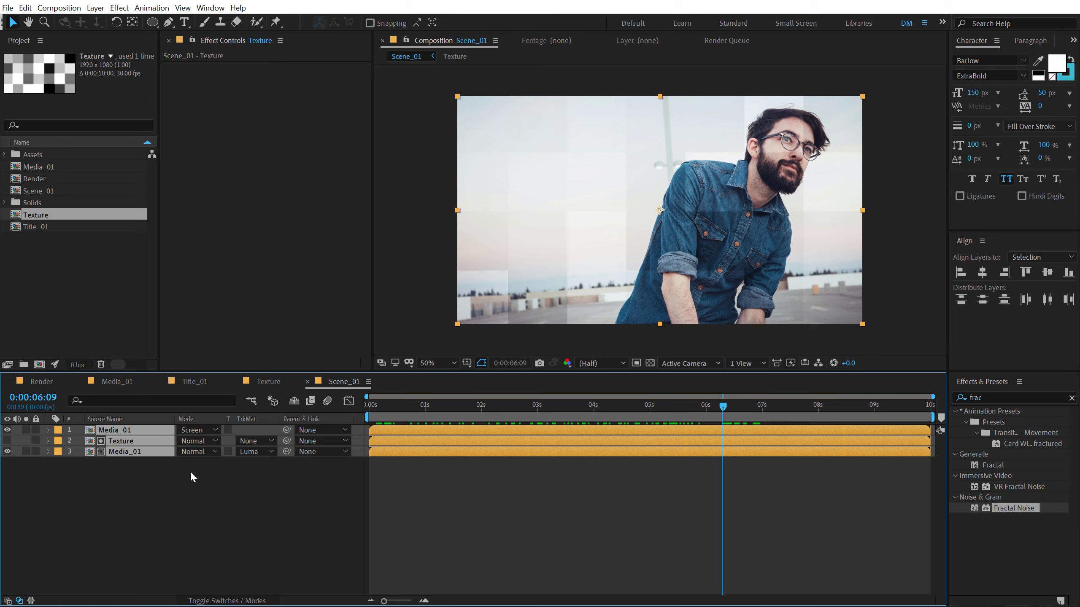
{"action": "key", "text": "ctrl+shift+c"}
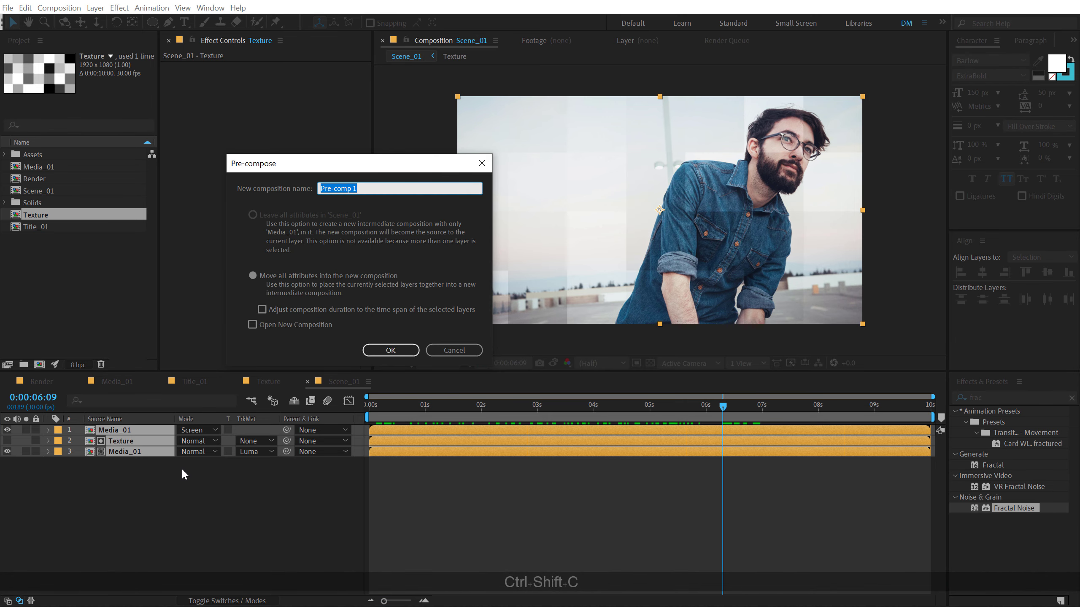
{"action": "type", "text": "Sc"}
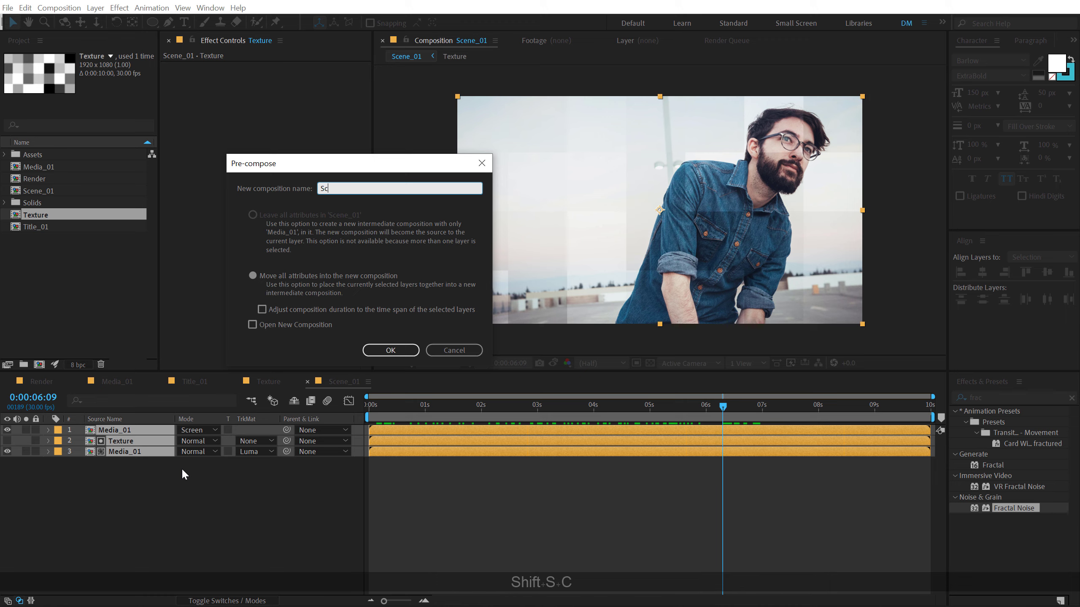
{"action": "type", "text": "_B"}
{"action": "key", "text": "BackSpace"}
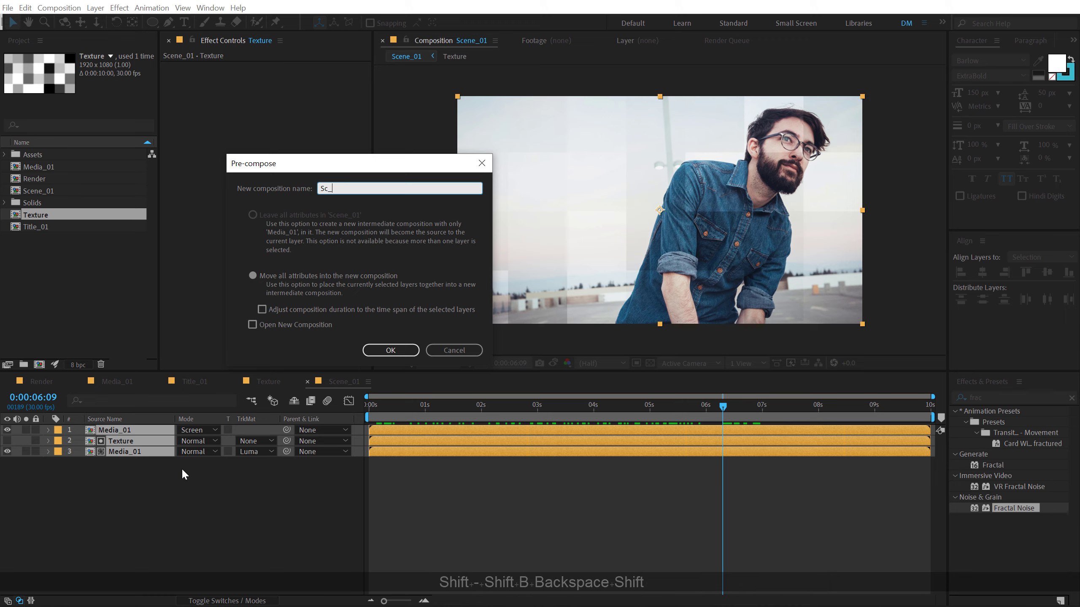
{"action": "type", "text": "BK"}
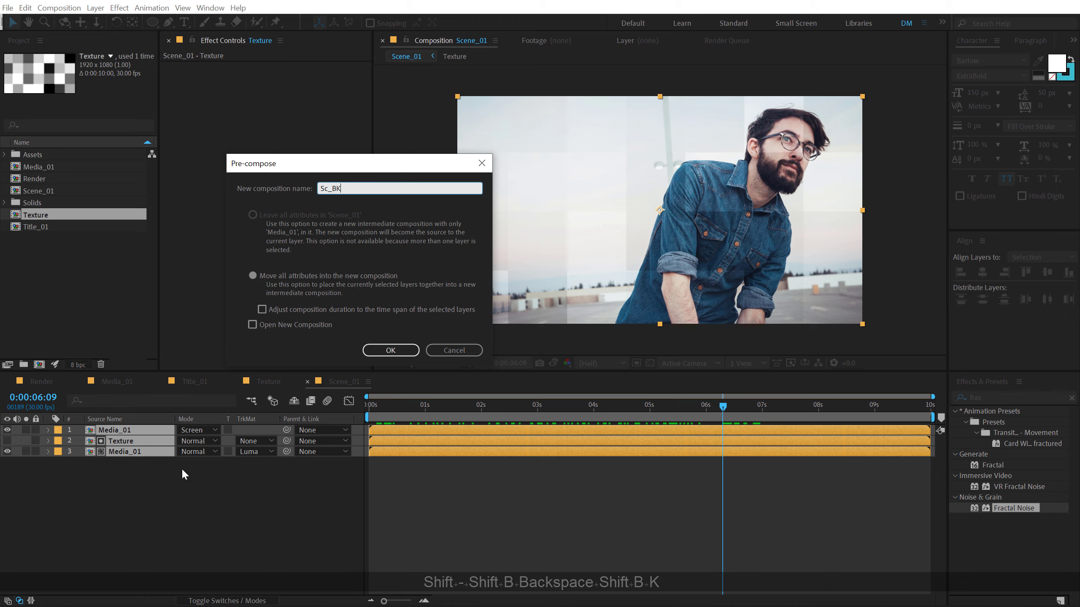
{"action": "type", "text": "_01"}
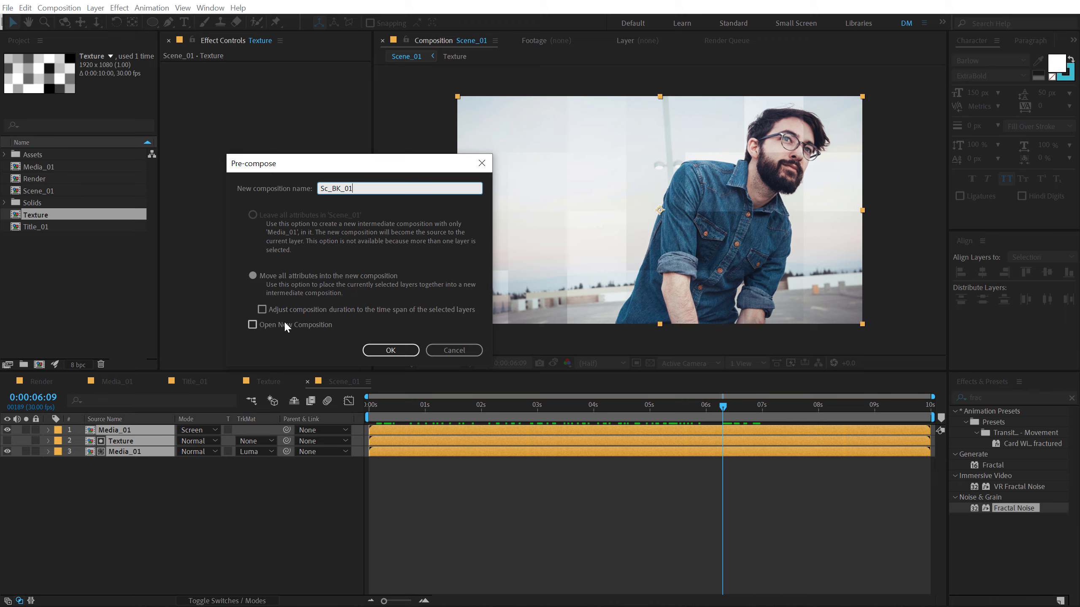
{"action": "left_click", "coordinate": [391, 344]}
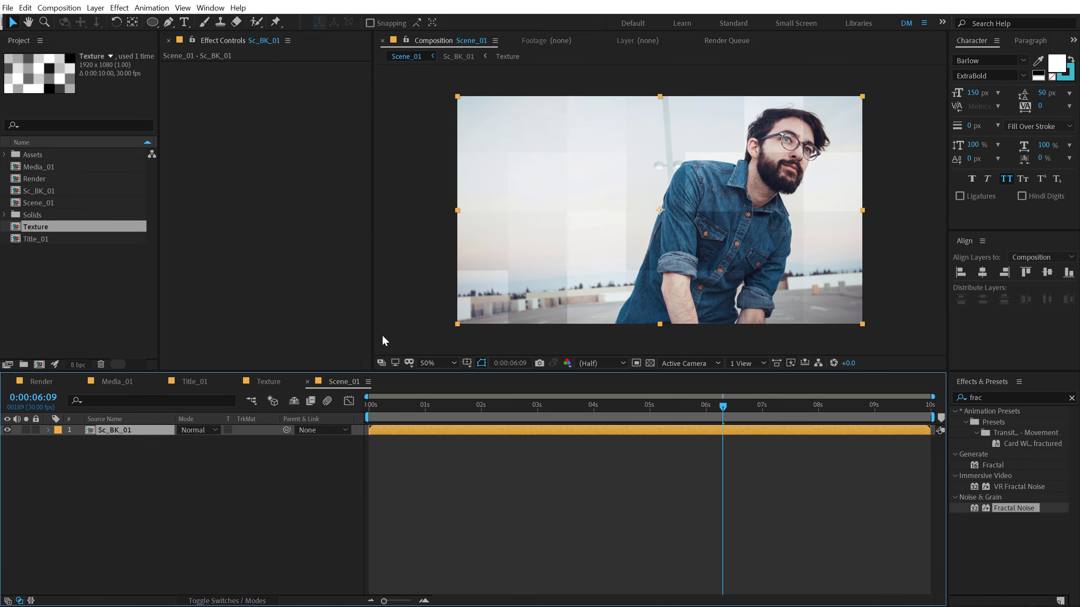
{"action": "left_click", "coordinate": [222, 465]}
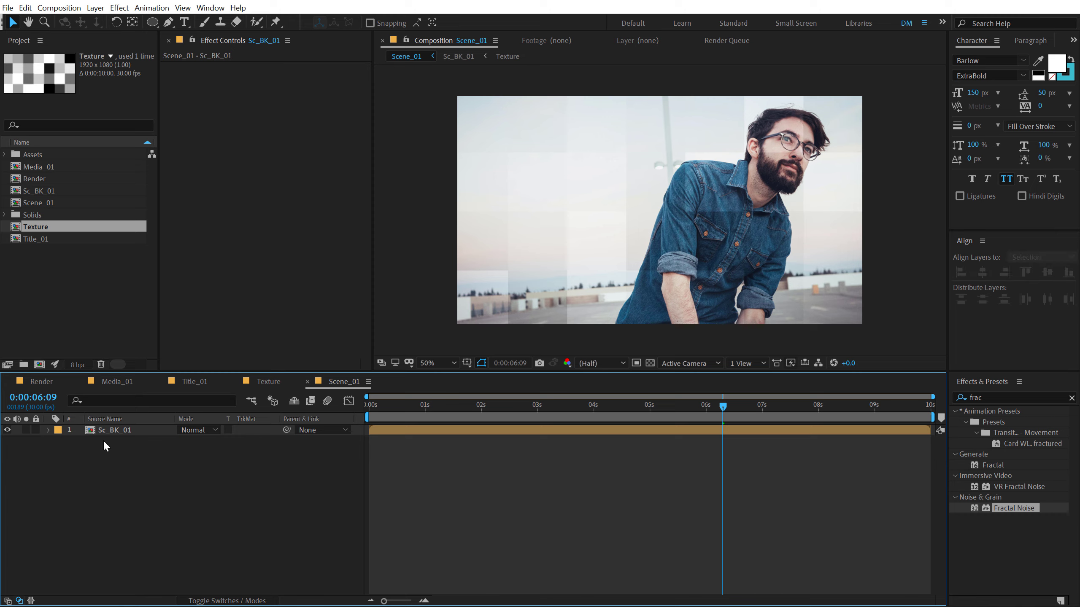
Step: Place the Scene_01 timeline directly after Render and make the Sc_BK_01 layer 3D
{"action": "left_click_drag", "start_coordinate": [330, 382], "coordinate": [107, 385]}
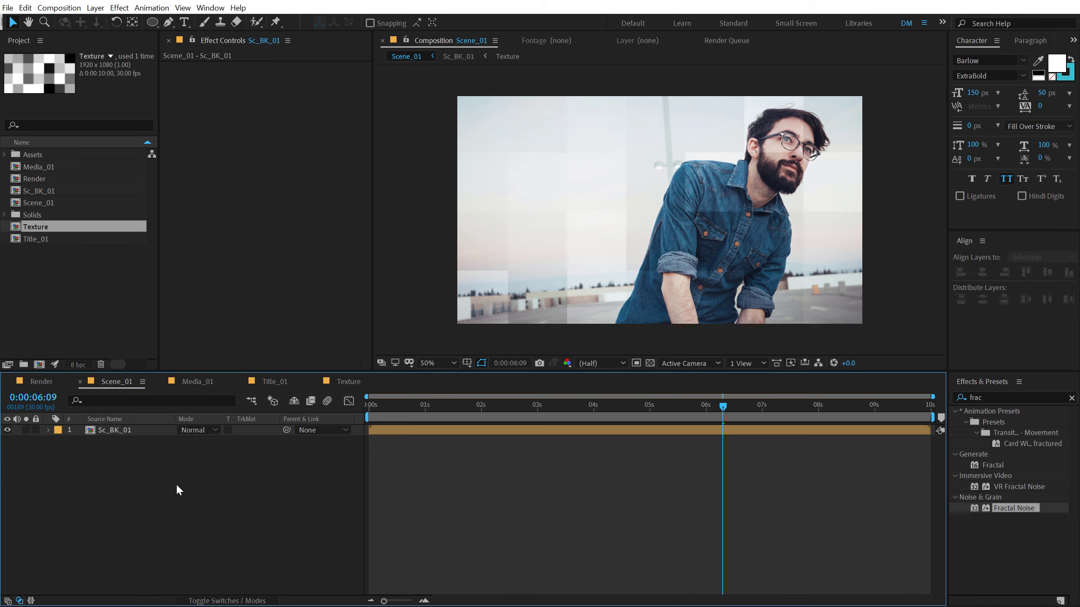
{"action": "left_click", "coordinate": [112, 428]}
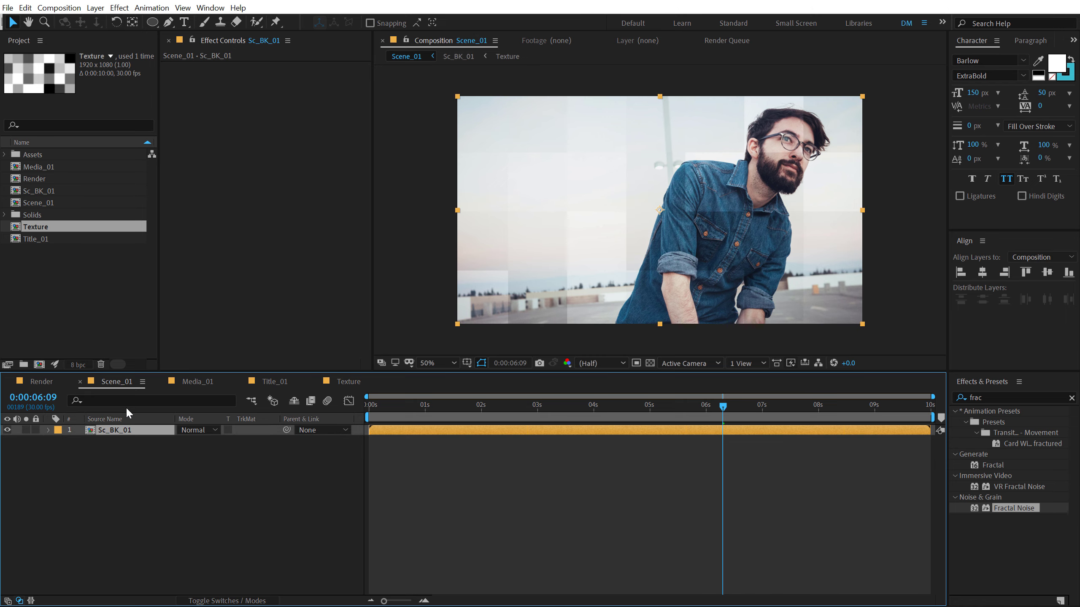
{"action": "left_click", "coordinate": [228, 463]}
{"action": "key", "text": "F4"}
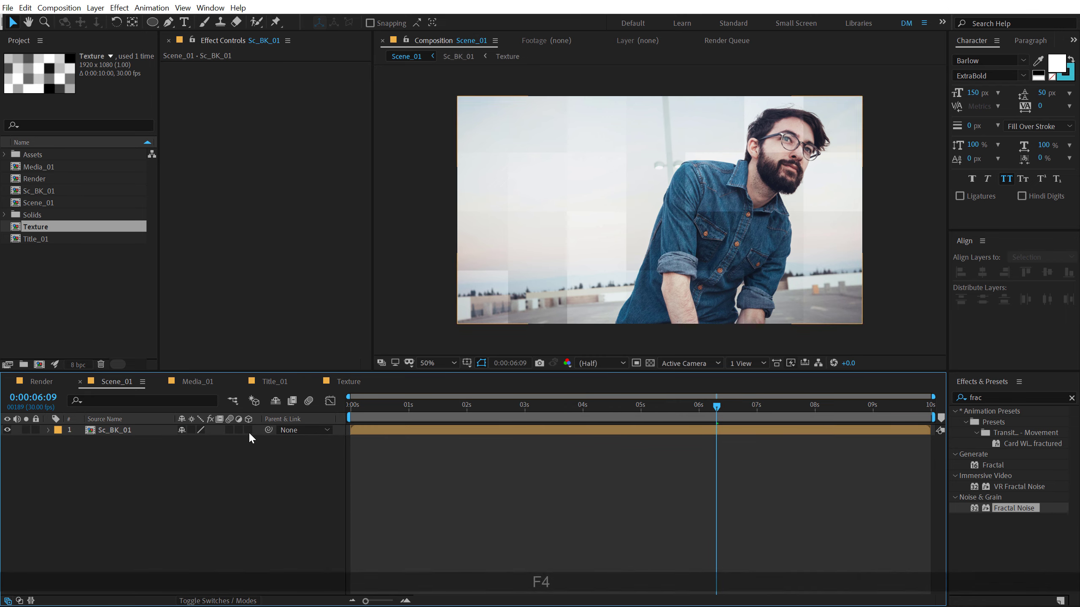
{"action": "left_click", "coordinate": [113, 434]}
{"action": "left_click", "coordinate": [141, 474]}
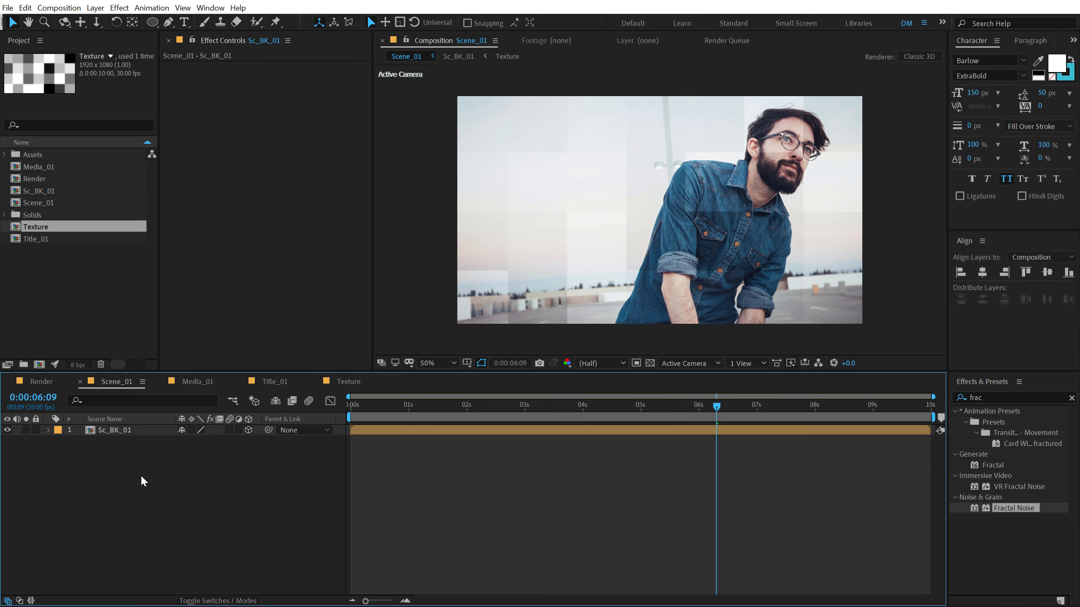
Step: Duplicate the Sc_BK_01 layer and draw a rectangular mask over the upper copy's lower-right area, extending beyond the frame
{"action": "left_click", "coordinate": [123, 431]}
{"action": "key", "text": "ctrl+d"}
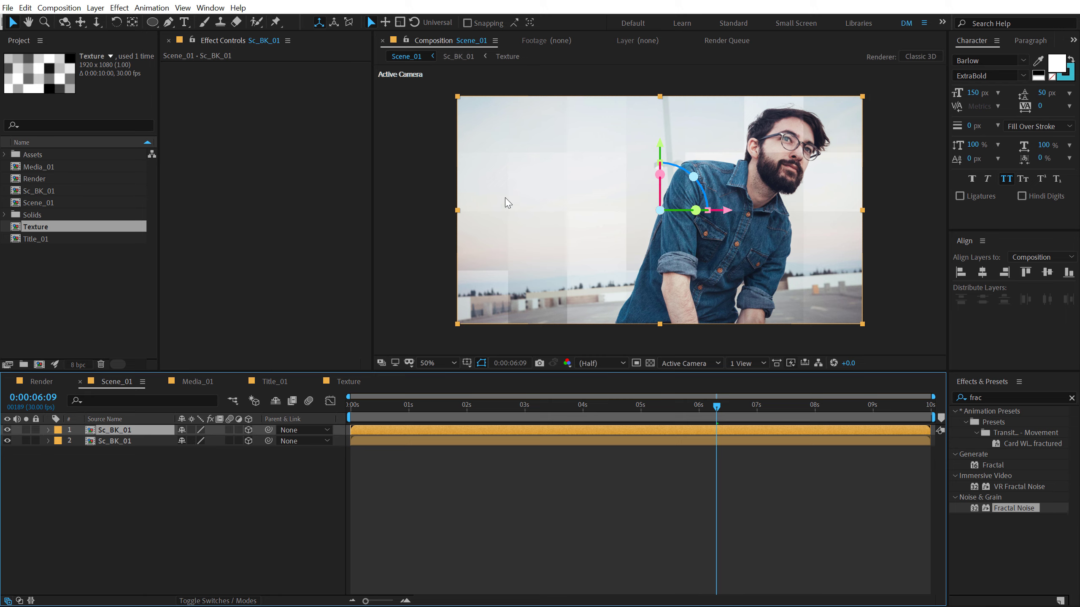
{"action": "scroll", "coordinate": [505, 199], "scroll_direction": "down", "scroll_amount": 2}
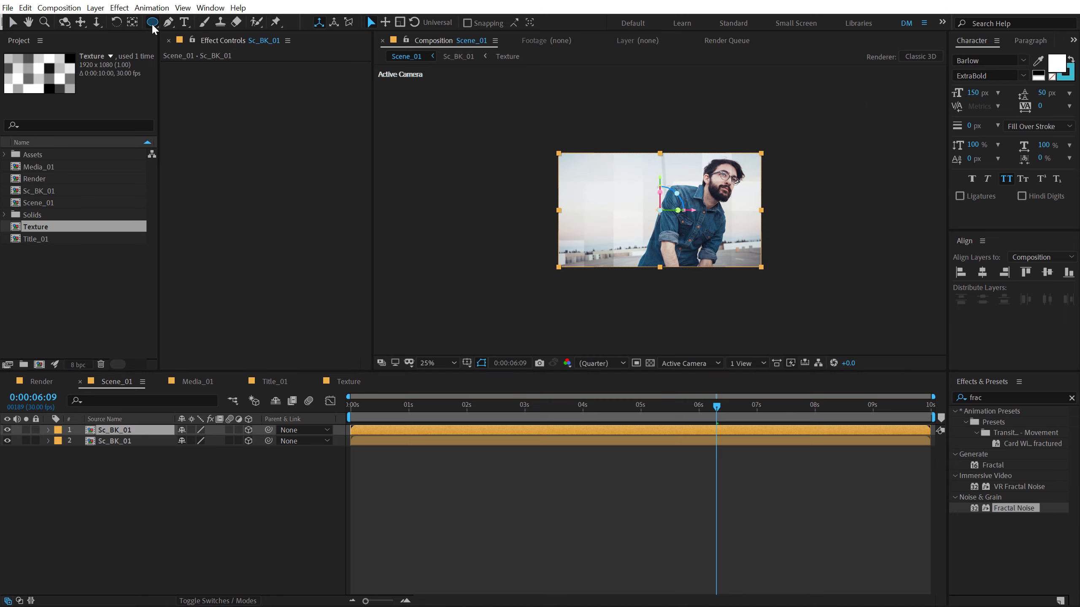
{"action": "left_click_drag", "start_coordinate": [151, 22], "coordinate": [192, 35]}
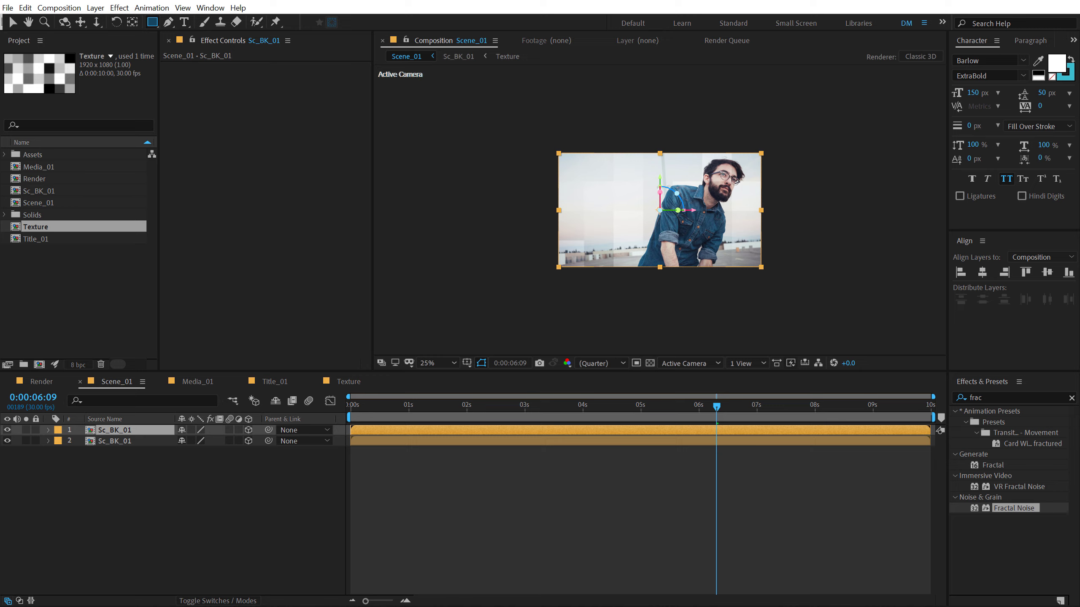
{"action": "left_click_drag", "start_coordinate": [606, 185], "coordinate": [821, 323]}
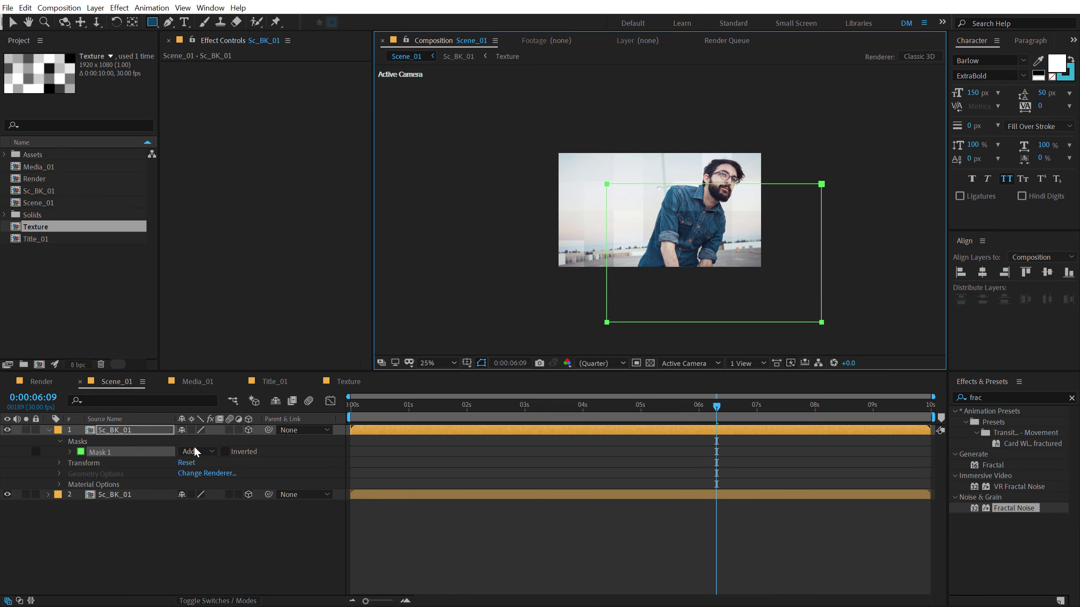
Step: Set the masked Sc_BK_01 copy's Z position to -200 and return to the Selection tool
{"action": "left_click", "coordinate": [130, 430]}
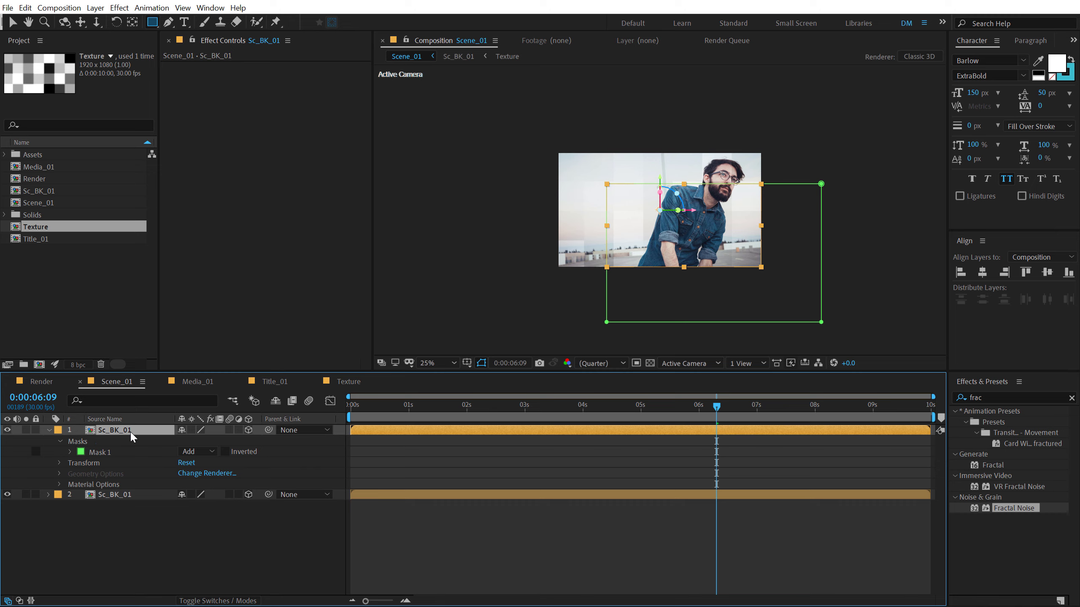
{"action": "key", "text": "p"}
{"action": "left_click_drag", "start_coordinate": [219, 441], "coordinate": [120, 467]}
{"action": "left_click", "coordinate": [226, 441]}
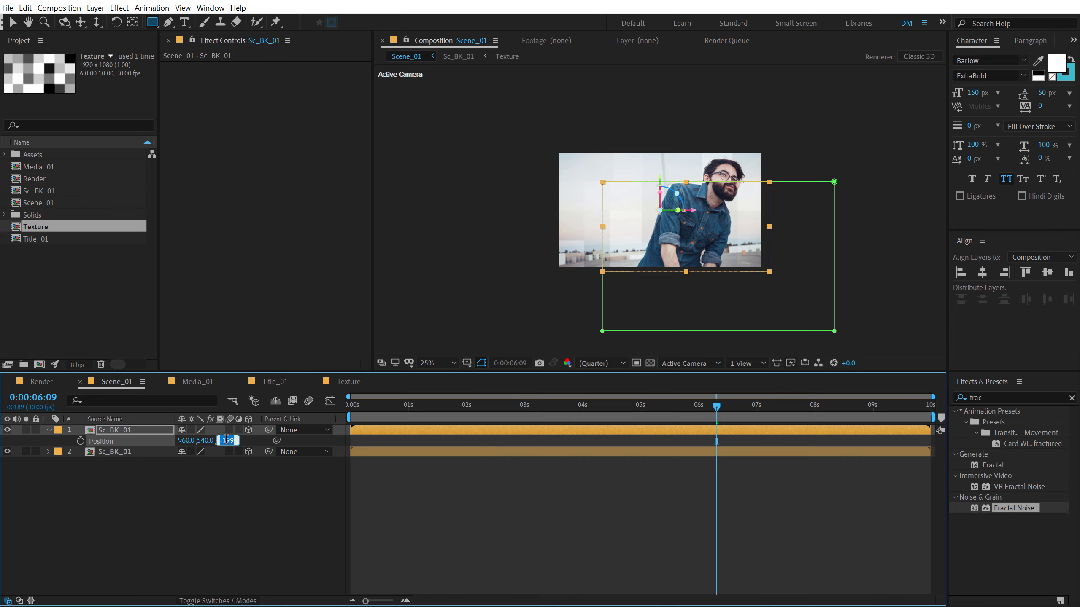
{"action": "type", "text": "-200"}
{"action": "key", "text": "Return"}
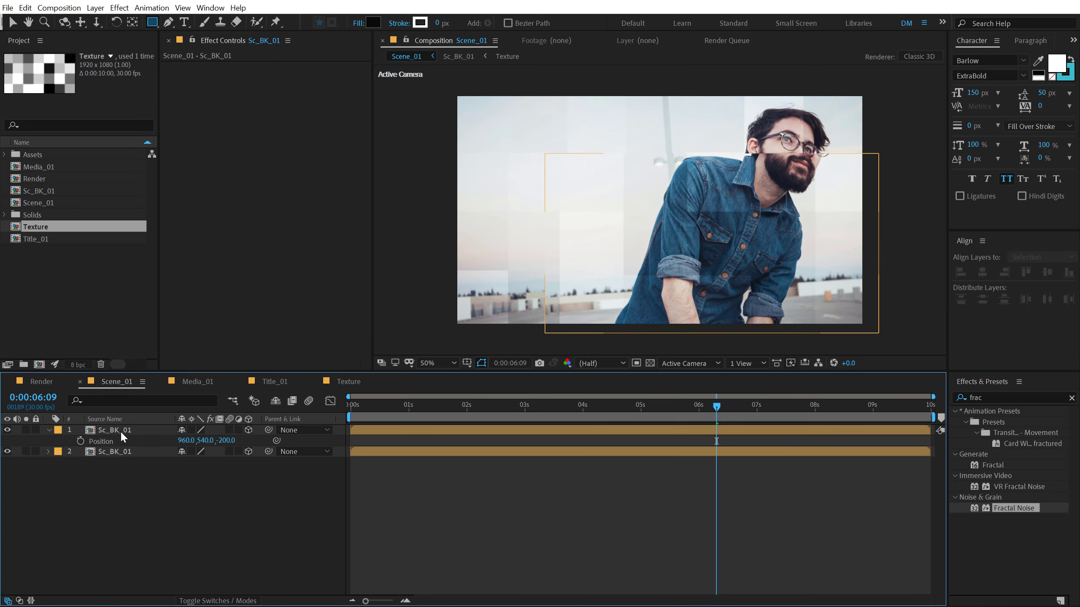
{"action": "left_click", "coordinate": [12, 22]}
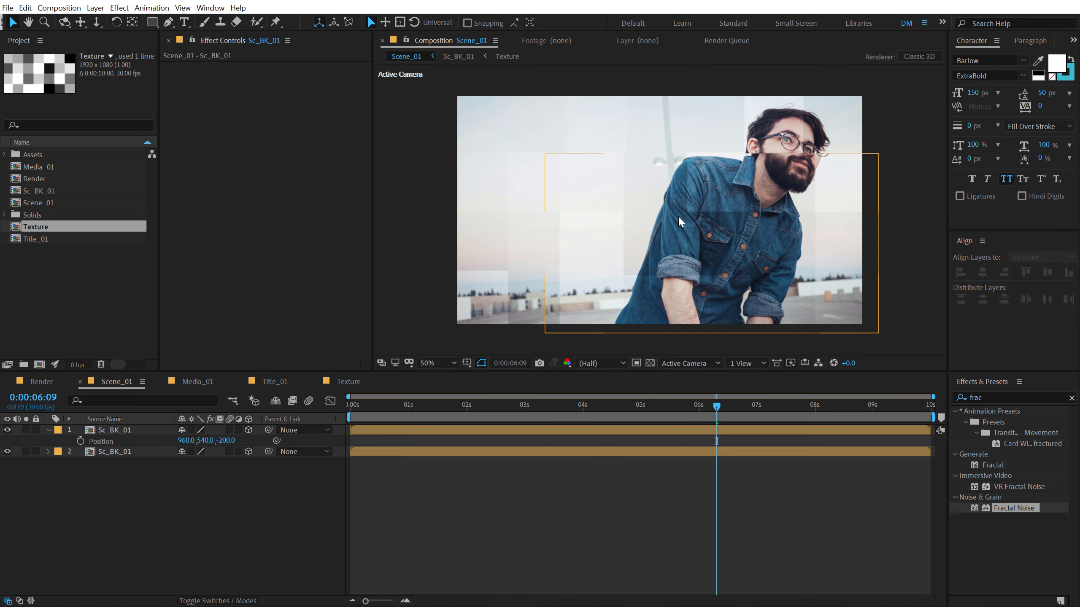
{"action": "scroll", "coordinate": [807, 169], "scroll_direction": "up", "scroll_amount": 1}
{"action": "scroll", "coordinate": [807, 169], "scroll_direction": "down", "scroll_amount": 1}
Step: Find the Drop Shadow effect and apply it to the masked Sc_BK_01 layer
{"action": "left_click", "coordinate": [160, 430]}
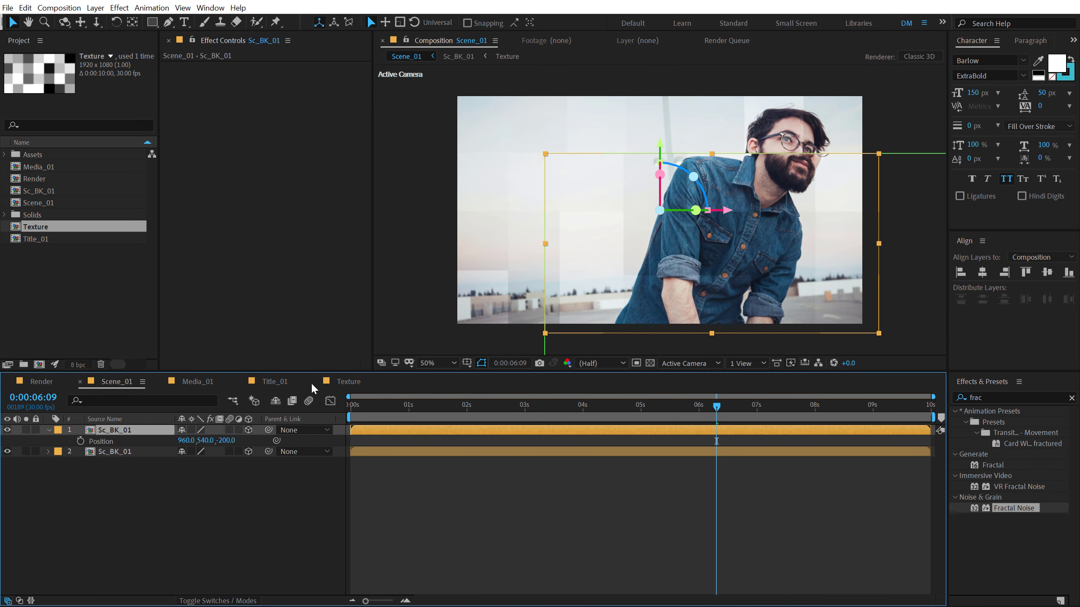
{"action": "left_click", "coordinate": [995, 397]}
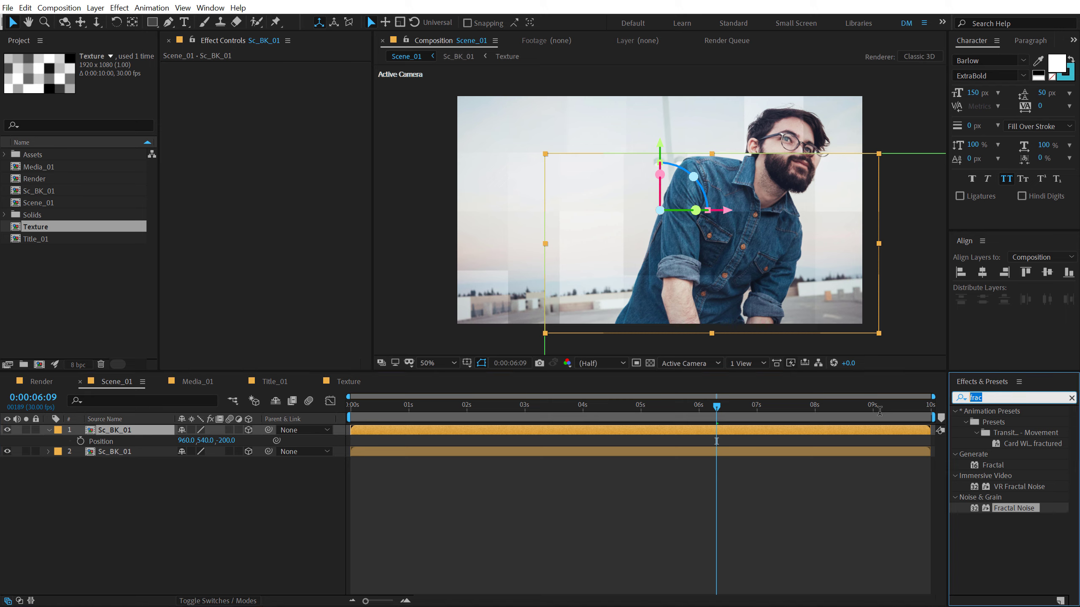
{"action": "type", "text": "drop"}
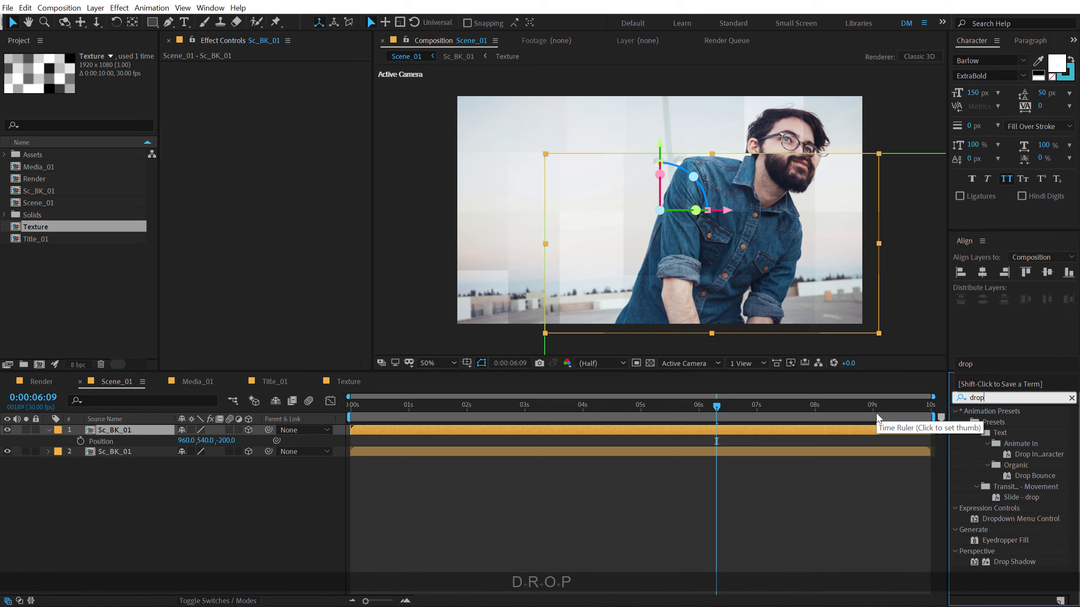
{"action": "type", "text": "s"}
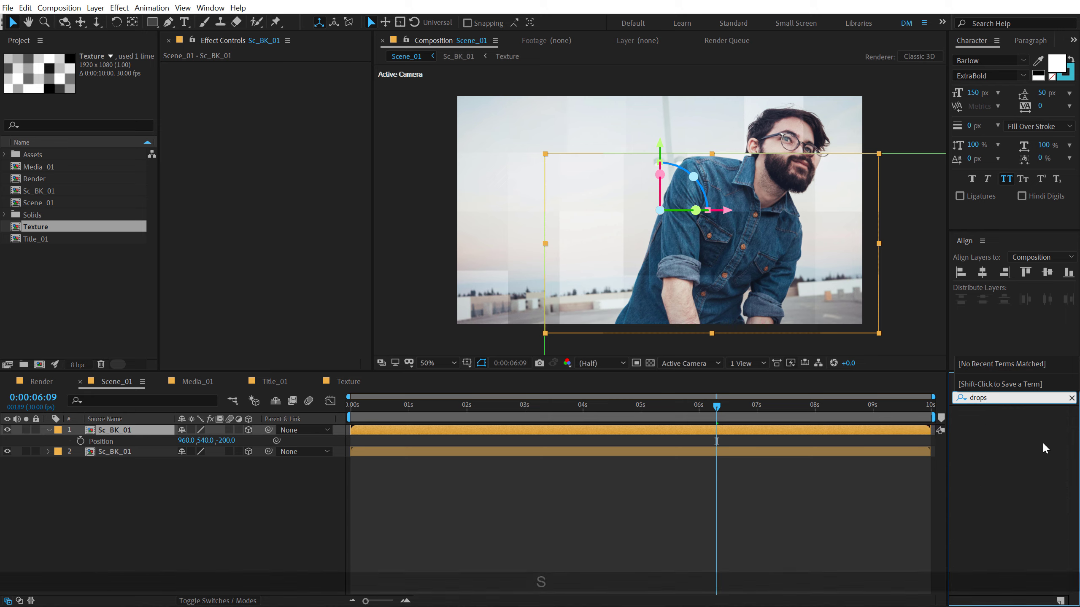
{"action": "key", "text": "BackSpace"}
{"action": "type", "text": "s"}
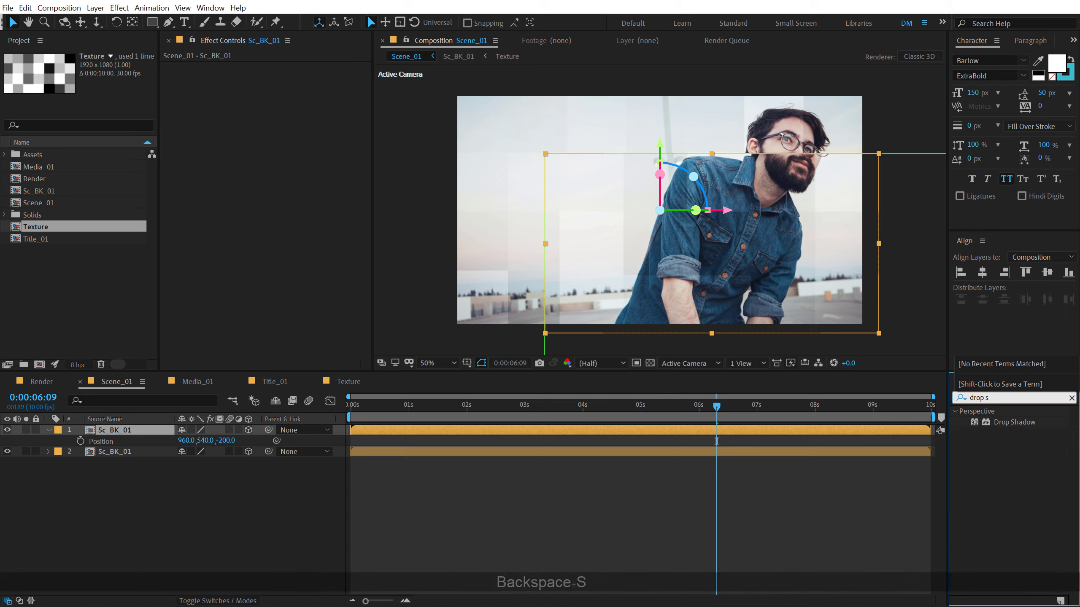
{"action": "double_click", "coordinate": [1004, 421]}
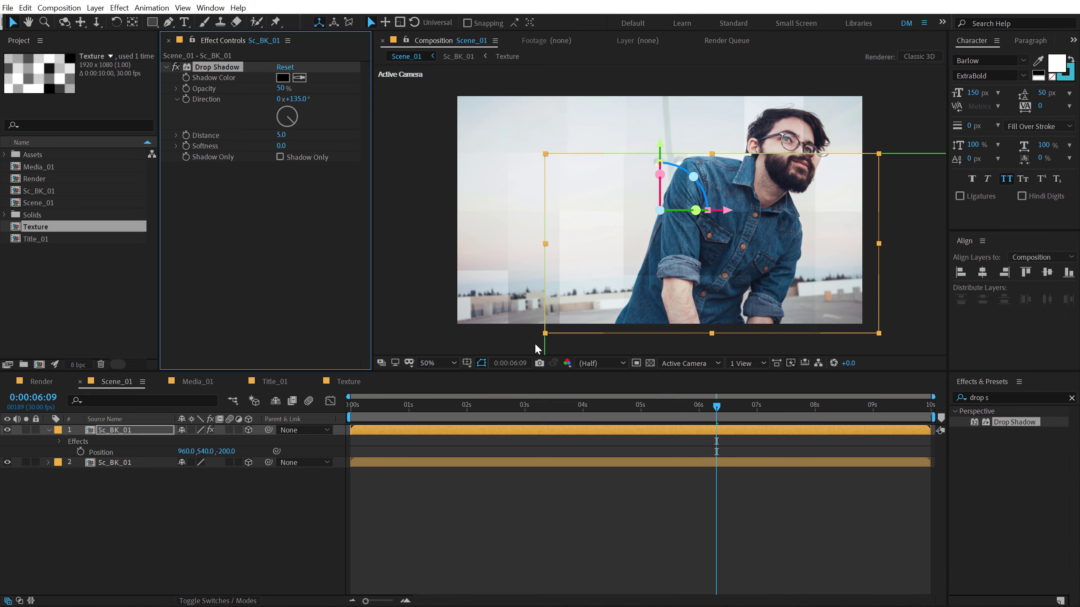
Step: Set the Drop Shadow opacity to 25% and hide the layer controls in the composition view
{"action": "left_click", "coordinate": [281, 88]}
{"action": "type", "text": "25"}
{"action": "key", "text": "Return"}
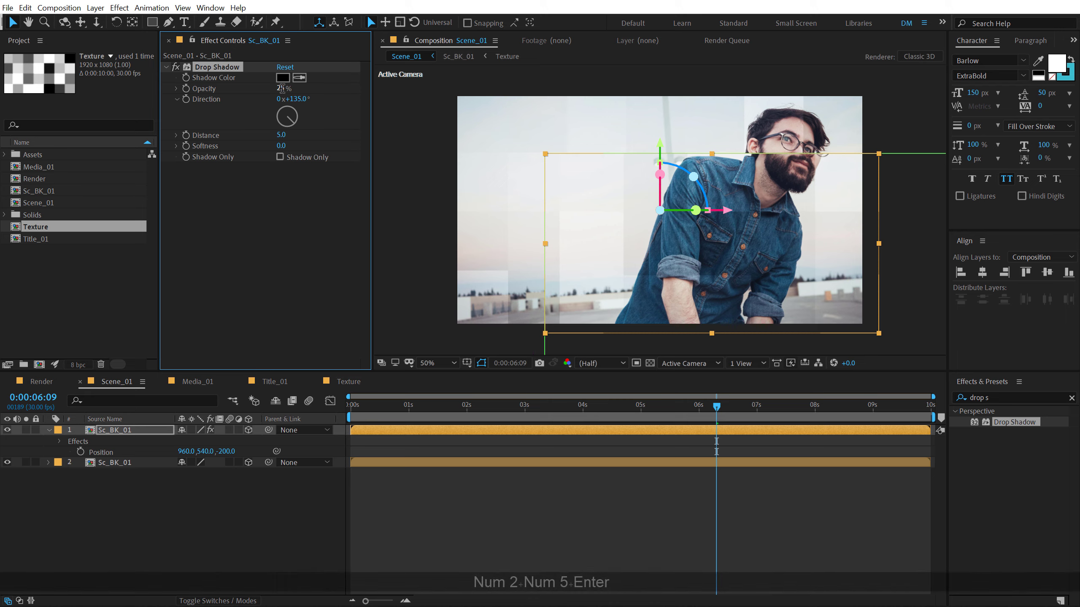
{"action": "key", "text": "ctrl+shift+h"}
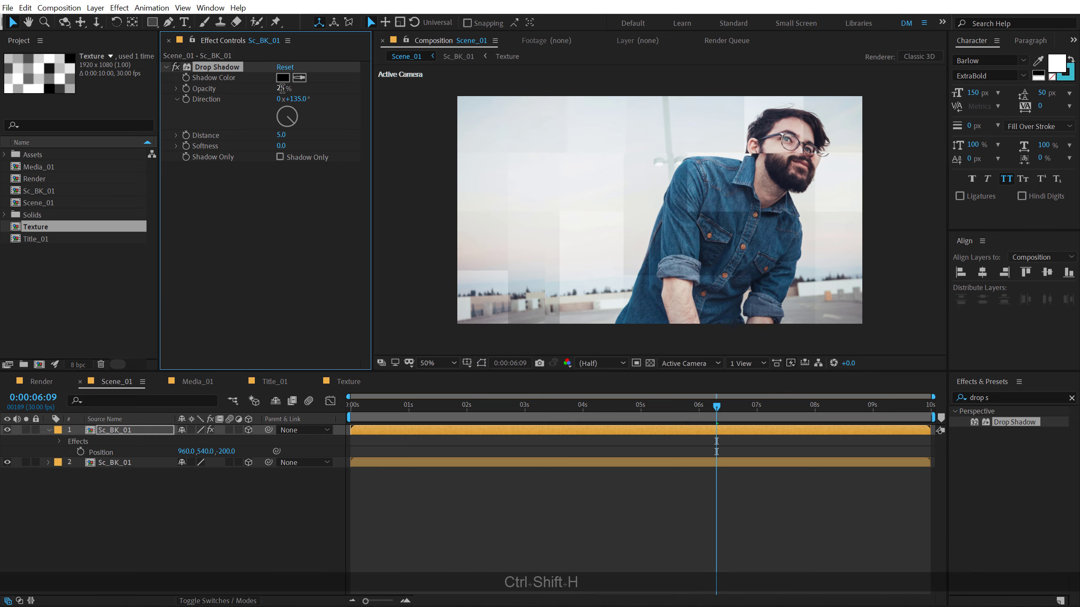
{"action": "scroll", "coordinate": [602, 150], "scroll_direction": "up", "scroll_amount": 1}
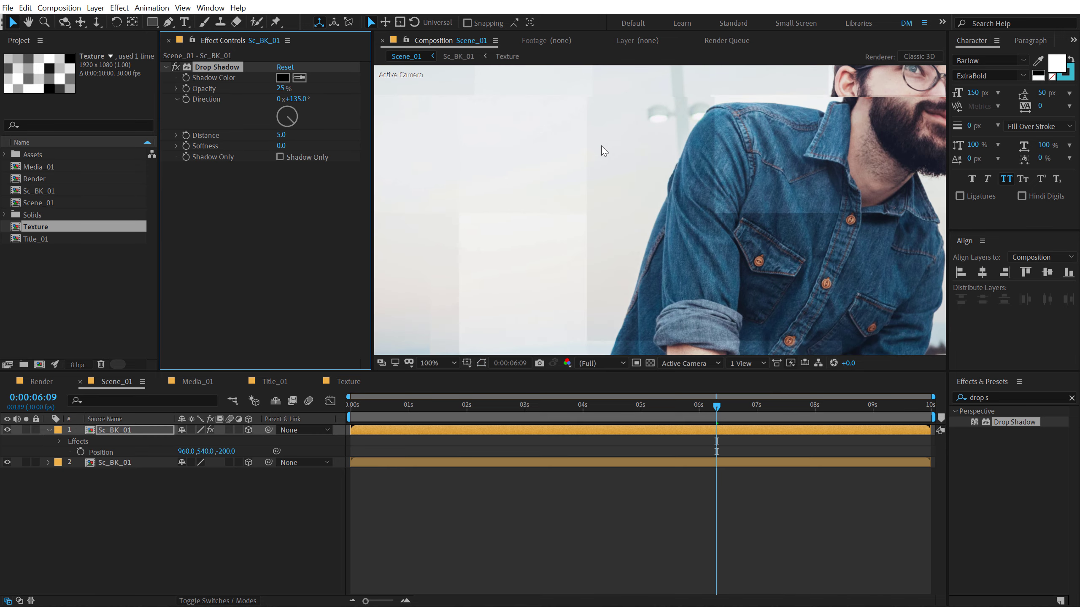
Step: Set the masked Sc_BK_01 layer's Drop Shadow direction to 312°, distance to 0 and softness to 250
{"action": "scroll", "coordinate": [651, 214], "scroll_direction": "down", "scroll_amount": 2}
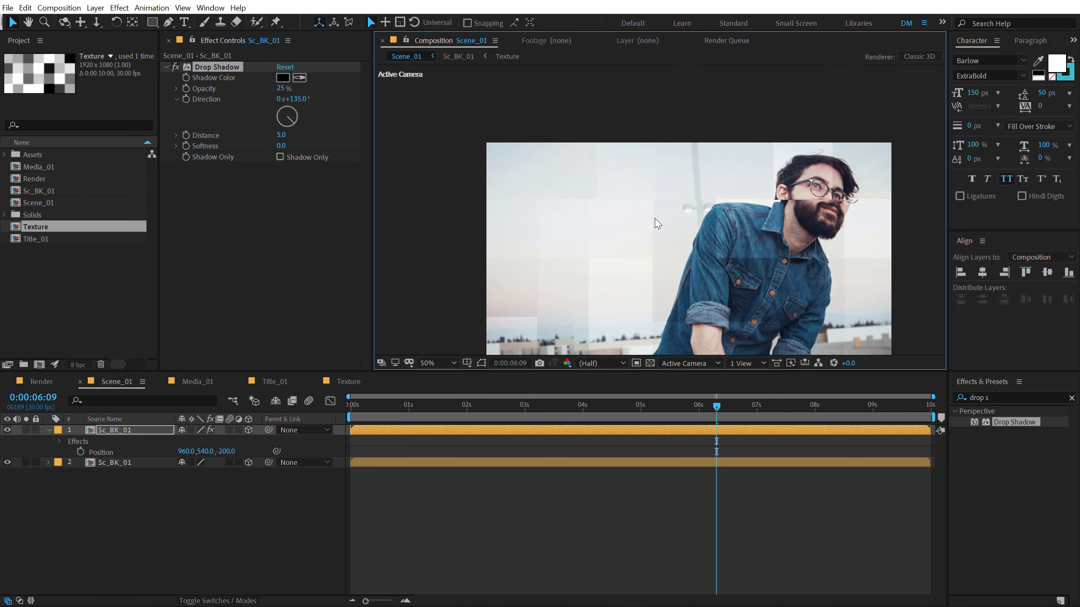
{"action": "left_click_drag", "start_coordinate": [651, 214], "coordinate": [640, 205]}
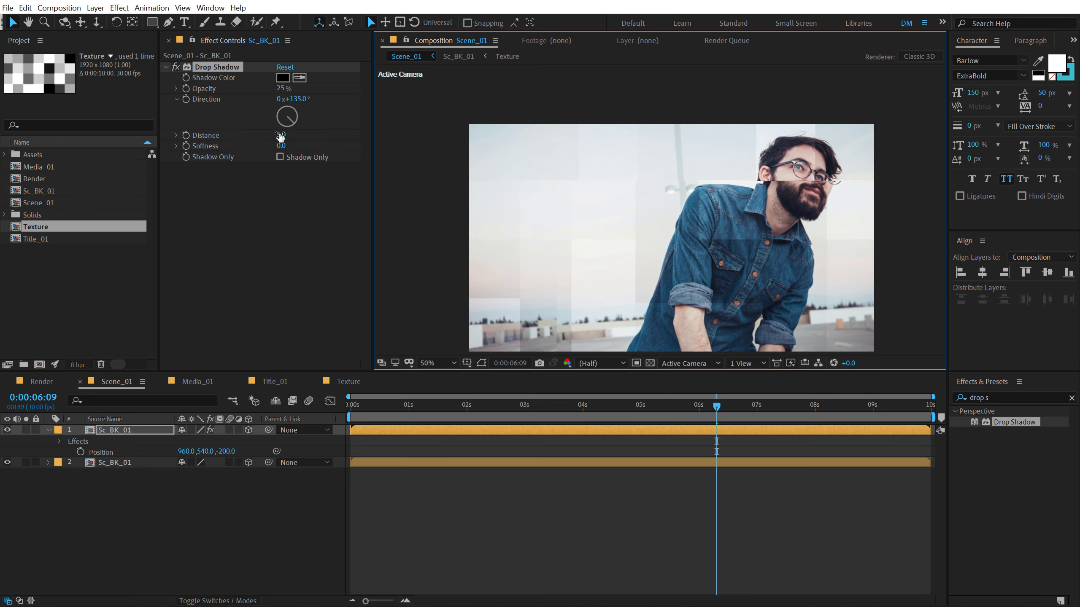
{"action": "left_click_drag", "start_coordinate": [281, 136], "coordinate": [418, 106]}
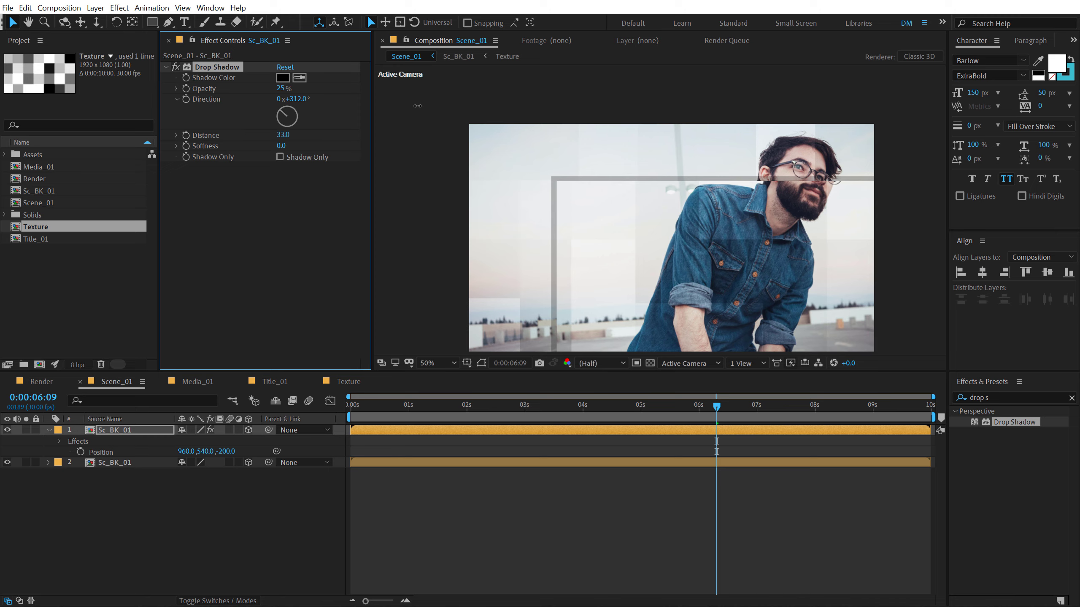
{"action": "left_click_drag", "start_coordinate": [287, 147], "coordinate": [435, 144]}
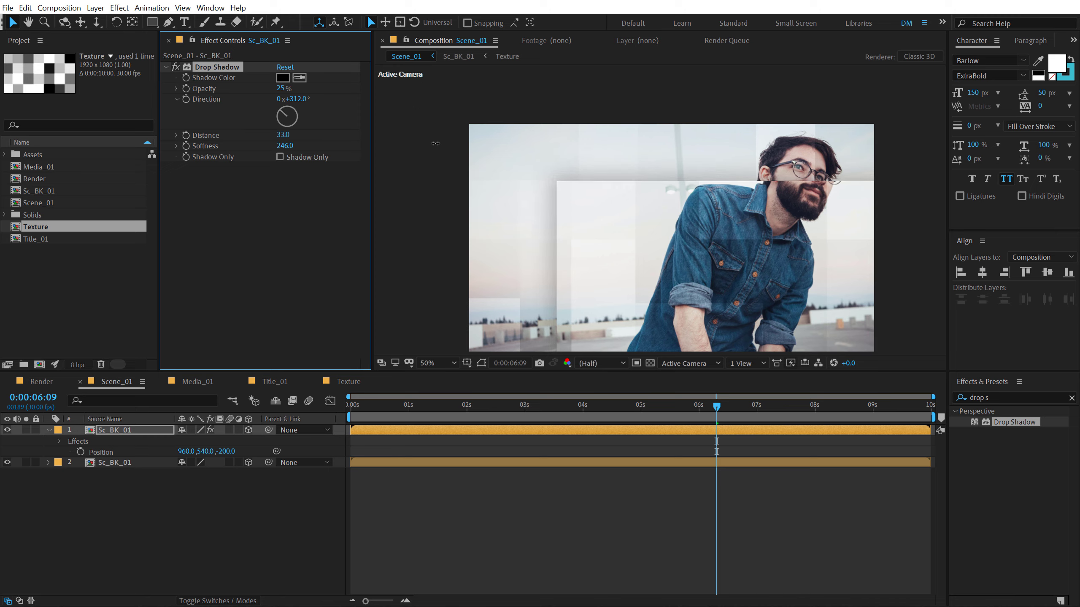
{"action": "left_click_drag", "start_coordinate": [287, 136], "coordinate": [222, 136]}
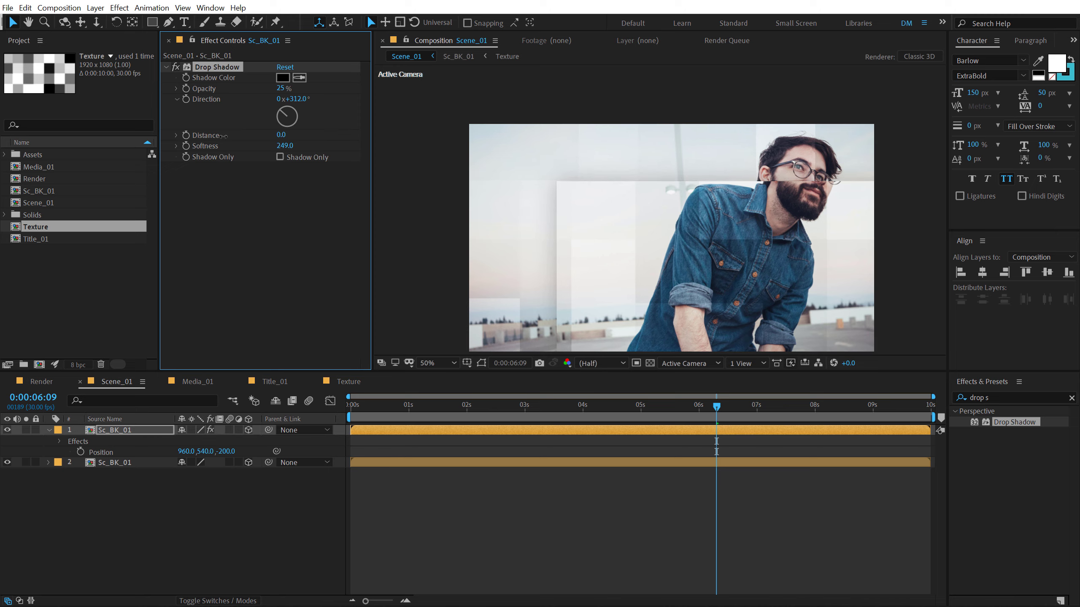
{"action": "left_click", "coordinate": [283, 146]}
{"action": "type", "text": "250"}
{"action": "key", "text": "Return"}
Step: Find the CC Light Sweep effect and apply it to the masked Sc_BK_01 layer
{"action": "scroll", "coordinate": [660, 224], "scroll_direction": "up", "scroll_amount": 2}
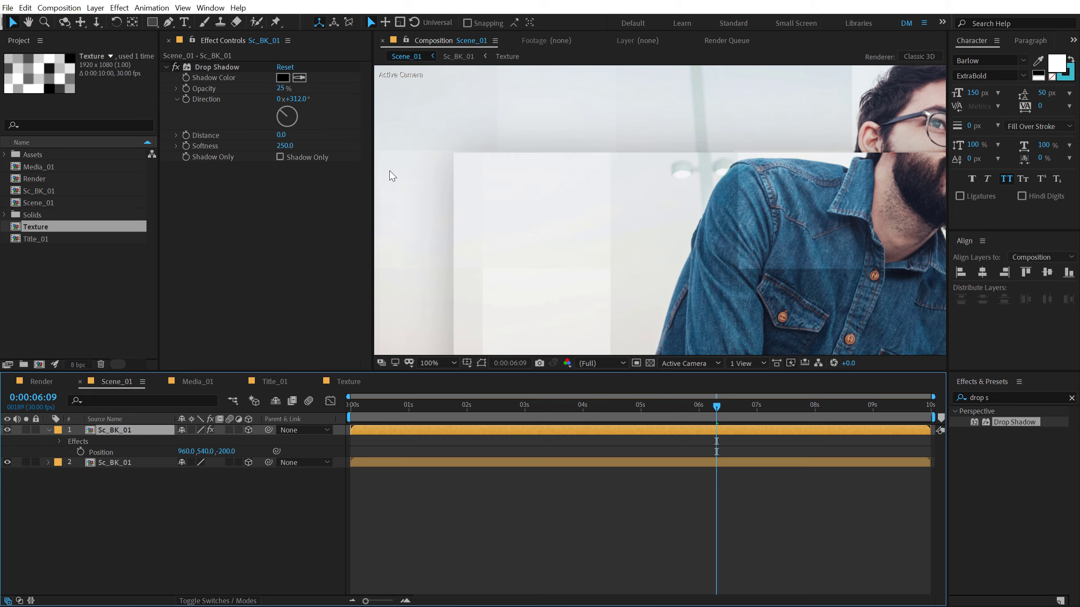
{"action": "left_click", "coordinate": [996, 397]}
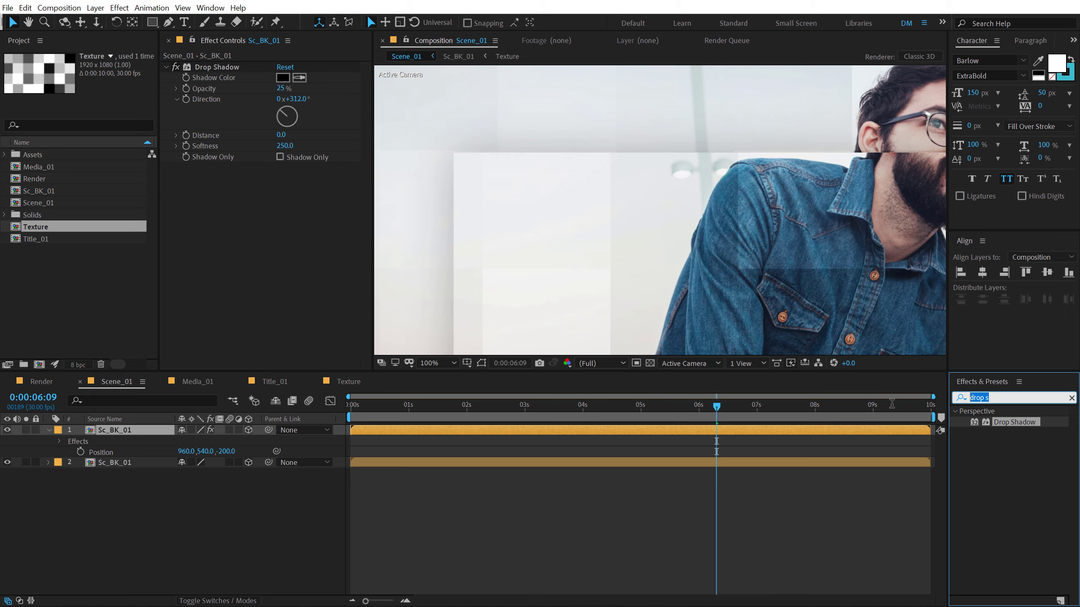
{"action": "type", "text": "CC lig"}
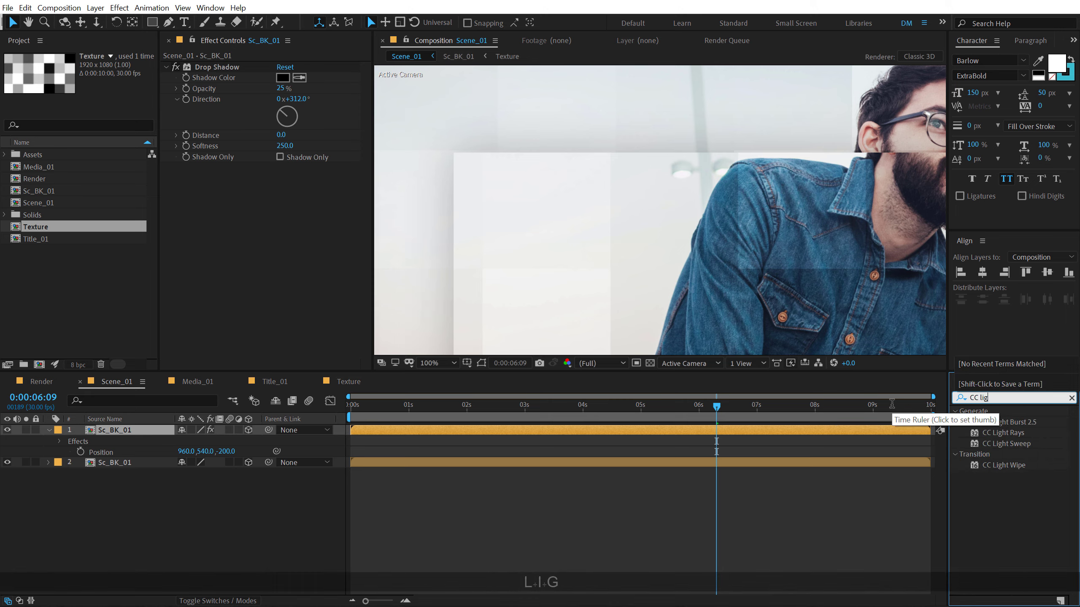
{"action": "left_click", "coordinate": [998, 445]}
{"action": "double_click", "coordinate": [998, 445]}
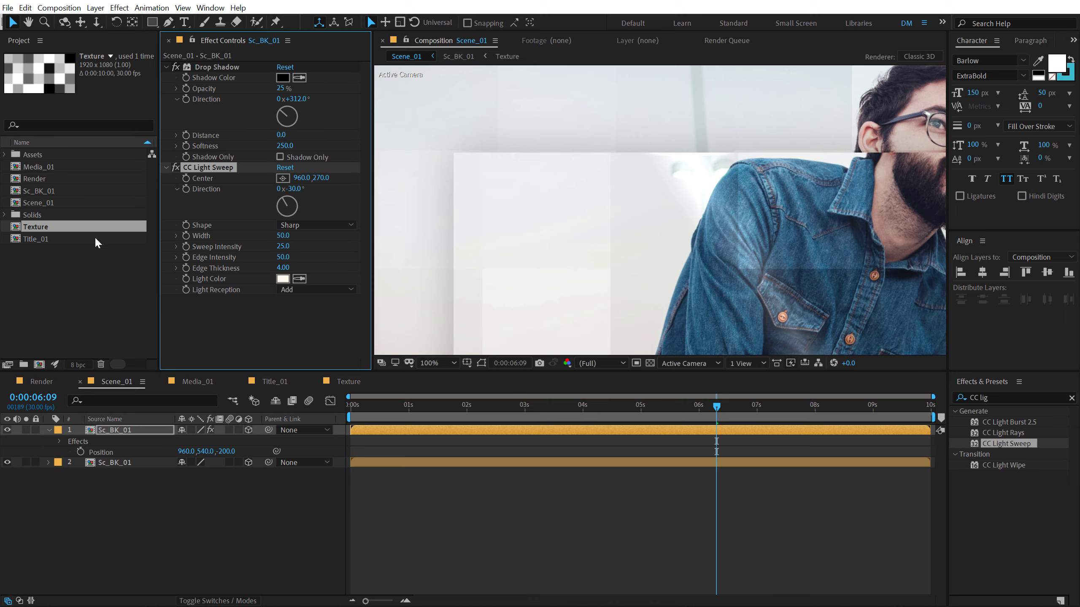
Step: Set the CC Light Sweep width to 1000 and its sweep intensity to 0
{"action": "left_click", "coordinate": [281, 237]}
{"action": "type", "text": "1000"}
{"action": "key", "text": "Return"}
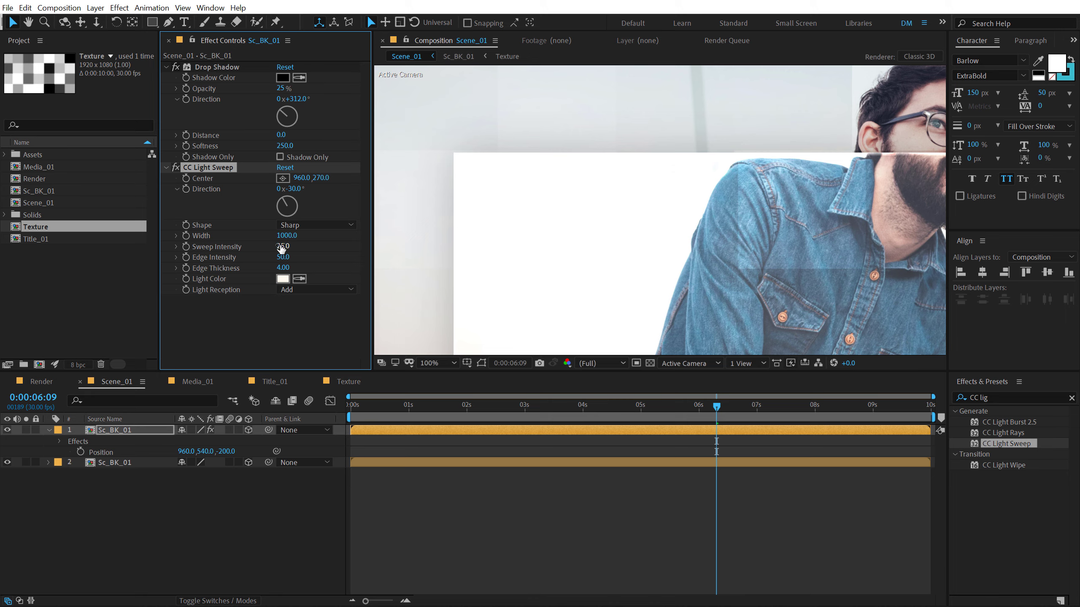
{"action": "left_click", "coordinate": [281, 247]}
{"action": "type", "text": "0"}
{"action": "key", "text": "Return"}
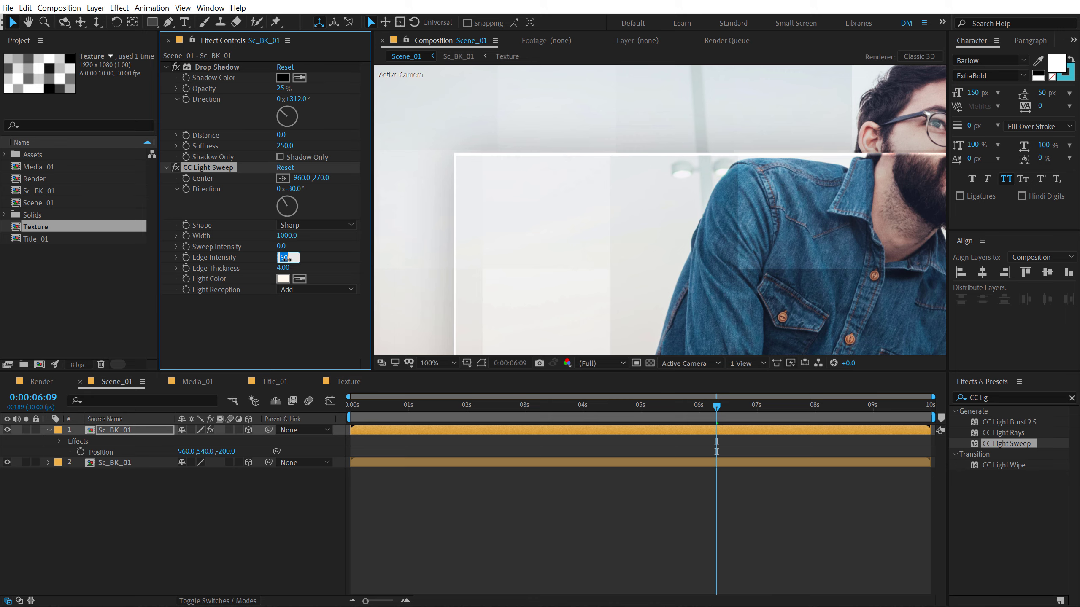
Step: Set the CC Light Sweep edge intensity to 20 and edge thickness to 3
{"action": "type", "text": "20"}
{"action": "key", "text": "Return"}
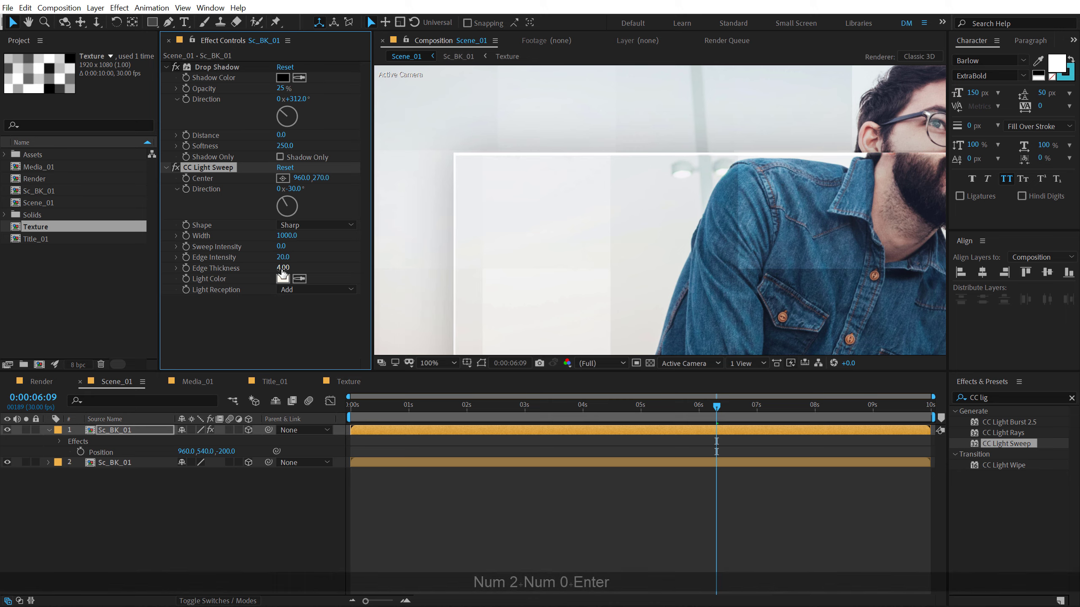
{"action": "left_click", "coordinate": [283, 268]}
{"action": "type", "text": "3"}
{"action": "key", "text": "Return"}
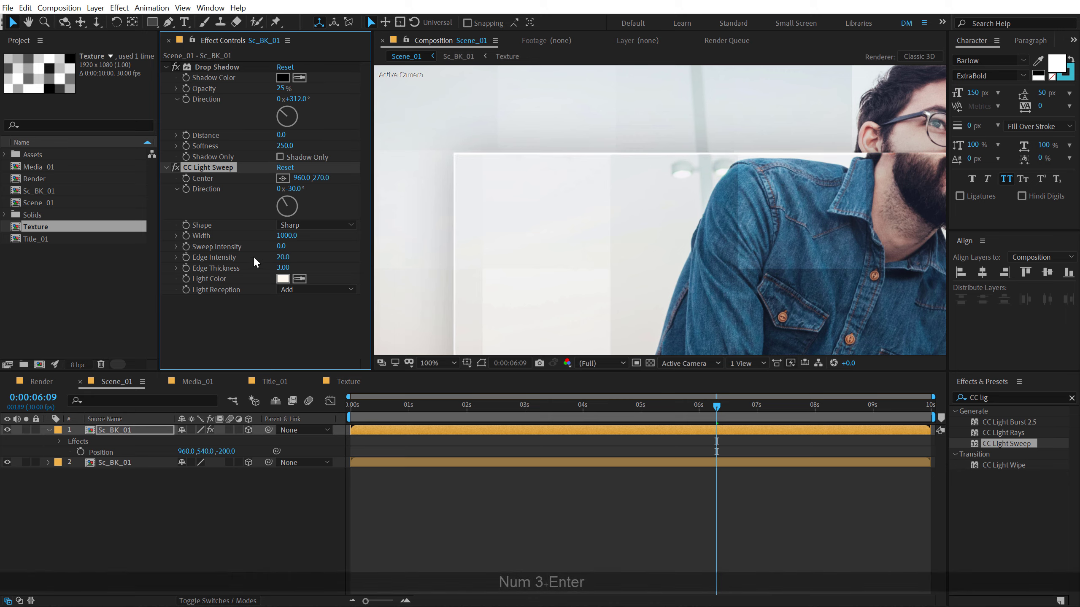
{"action": "scroll", "coordinate": [630, 174], "scroll_direction": "down", "scroll_amount": 2}
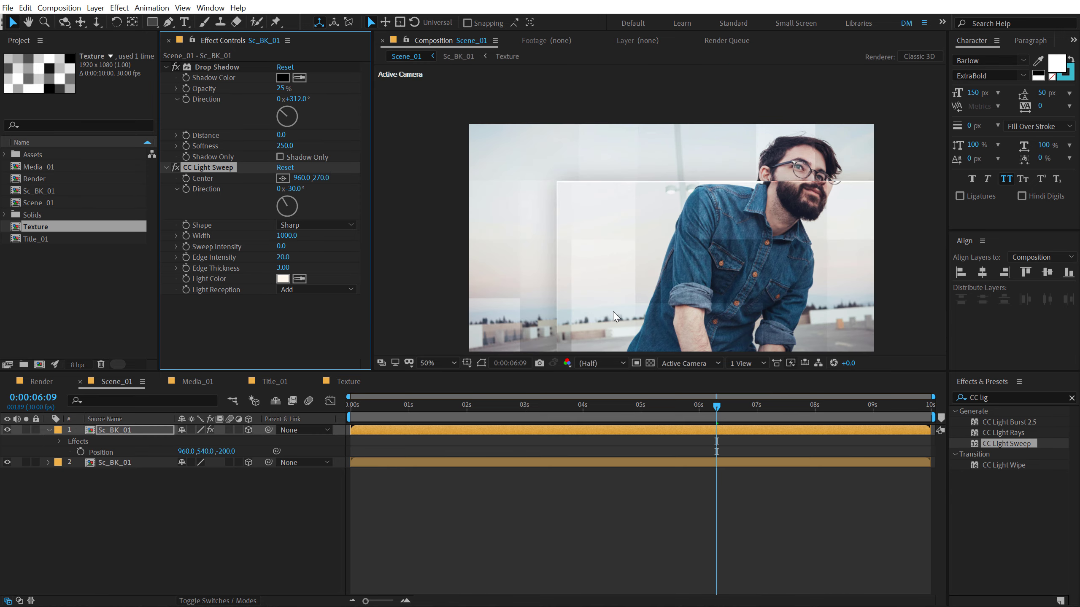
{"action": "left_click_drag", "start_coordinate": [628, 283], "coordinate": [636, 246]}
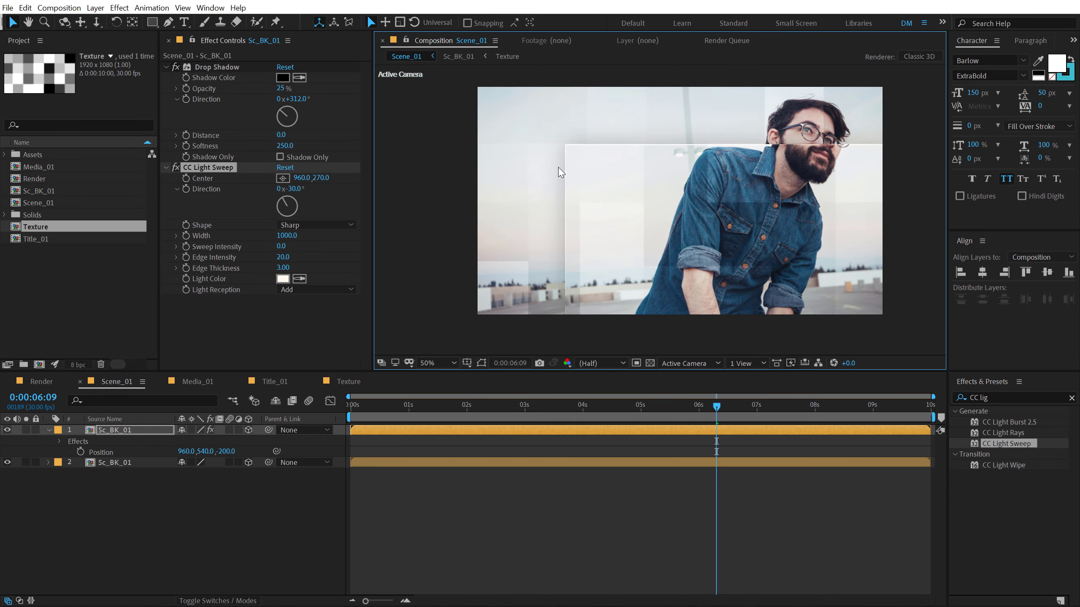
{"action": "scroll", "coordinate": [641, 168], "scroll_direction": "up", "scroll_amount": 2}
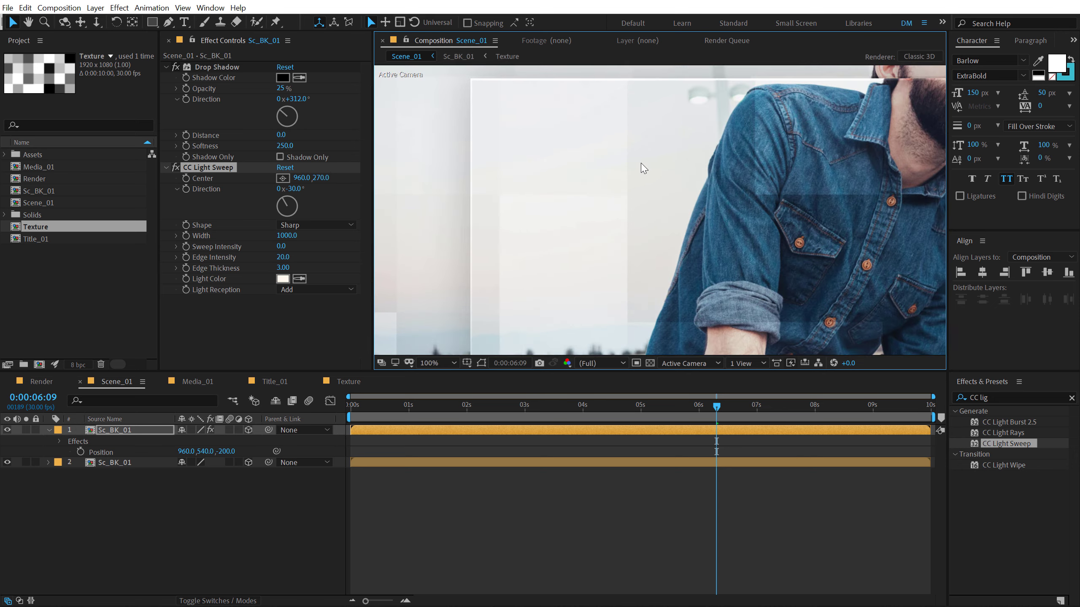
{"action": "left_click_drag", "start_coordinate": [643, 169], "coordinate": [646, 205]}
{"action": "scroll", "coordinate": [646, 206], "scroll_direction": "down", "scroll_amount": 2}
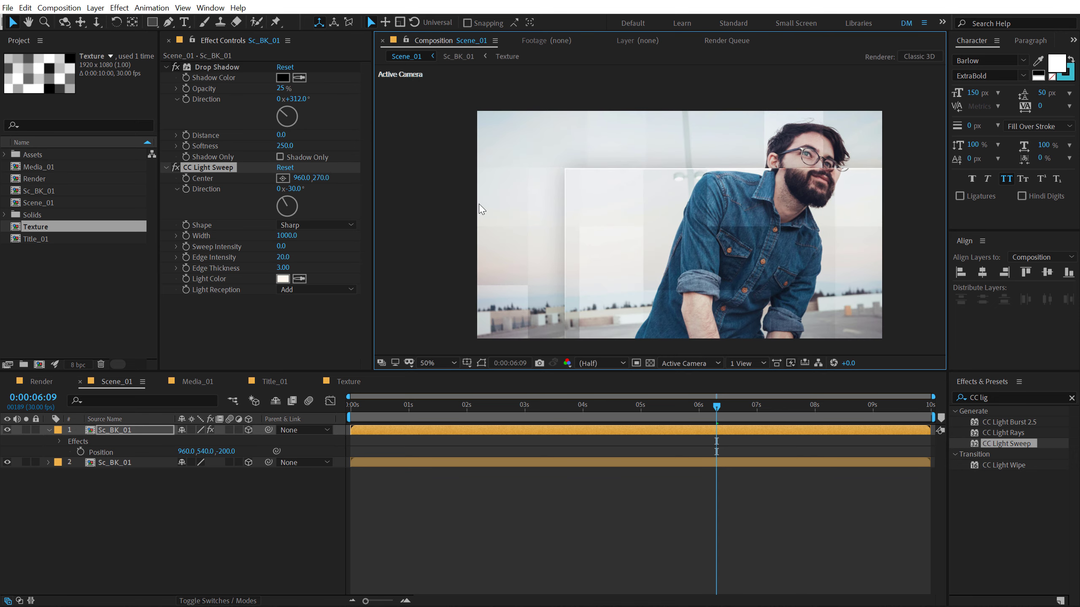
Step: Duplicate the masked Sc_BK_01 layer that carries the Drop Shadow and CC Light Sweep effects
{"action": "left_click", "coordinate": [214, 170]}
{"action": "left_click", "coordinate": [118, 429]}
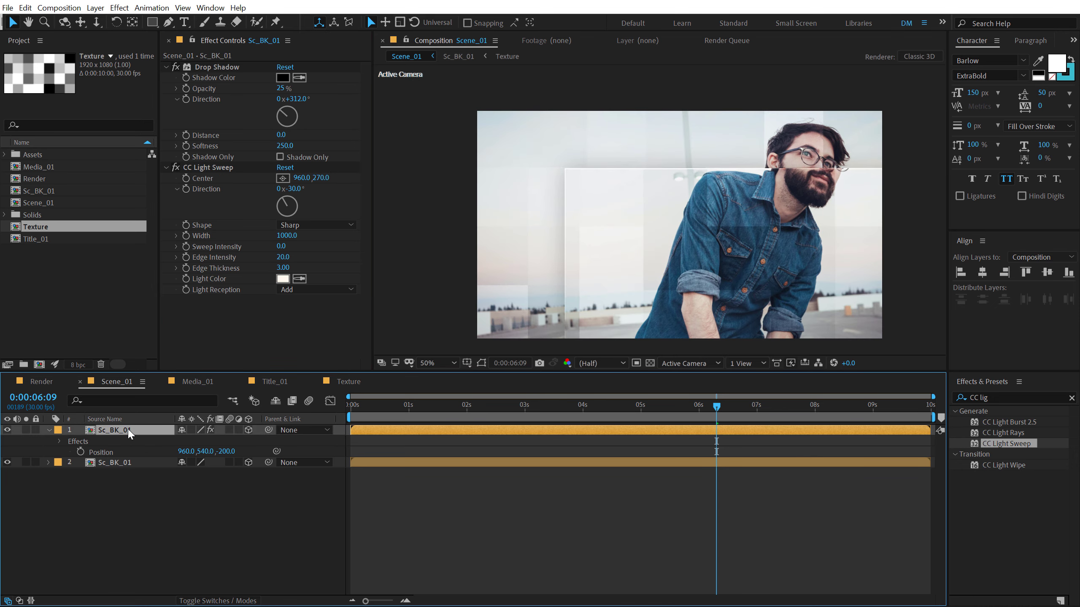
{"action": "key", "text": "ctrl+d"}
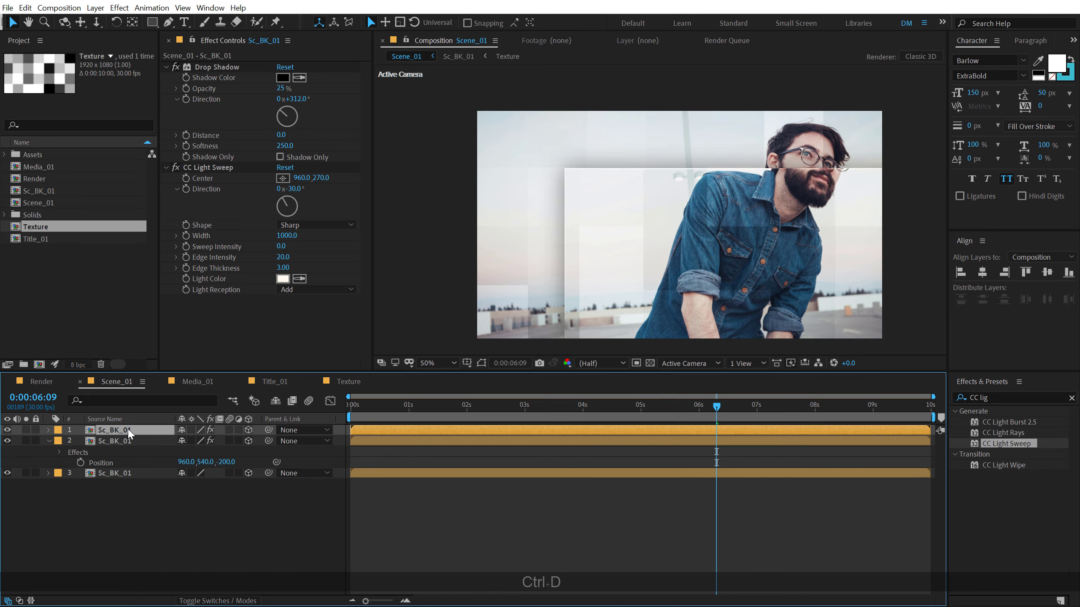
Step: Try a Z position of -500 on the topmost Sc_BK_01 copy, and undo it
{"action": "key", "text": "p"}
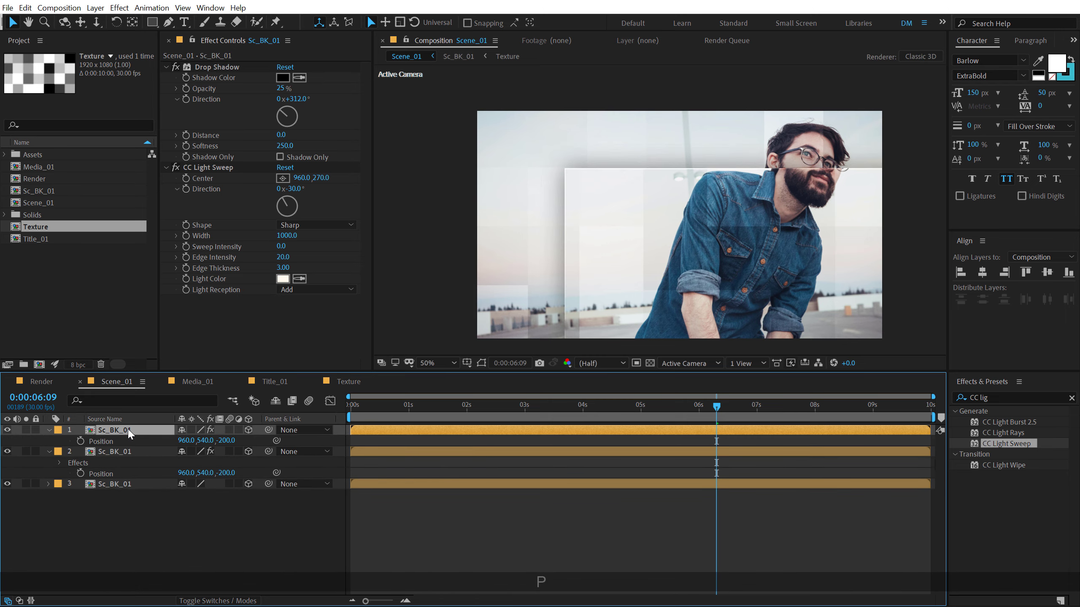
{"action": "left_click", "coordinate": [220, 445]}
{"action": "type", "text": "-500"}
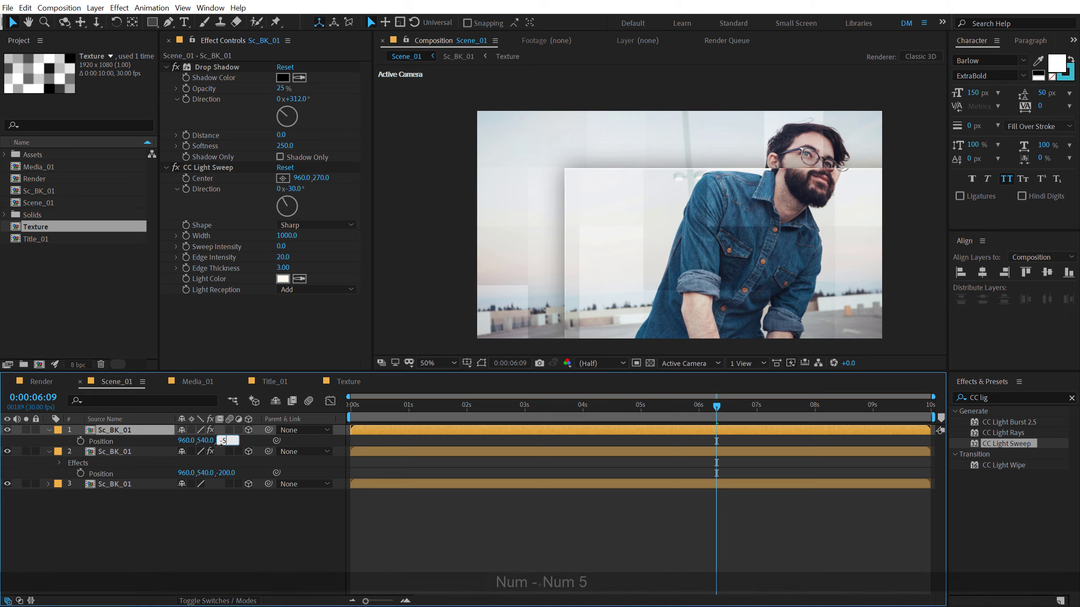
{"action": "key", "text": "Return"}
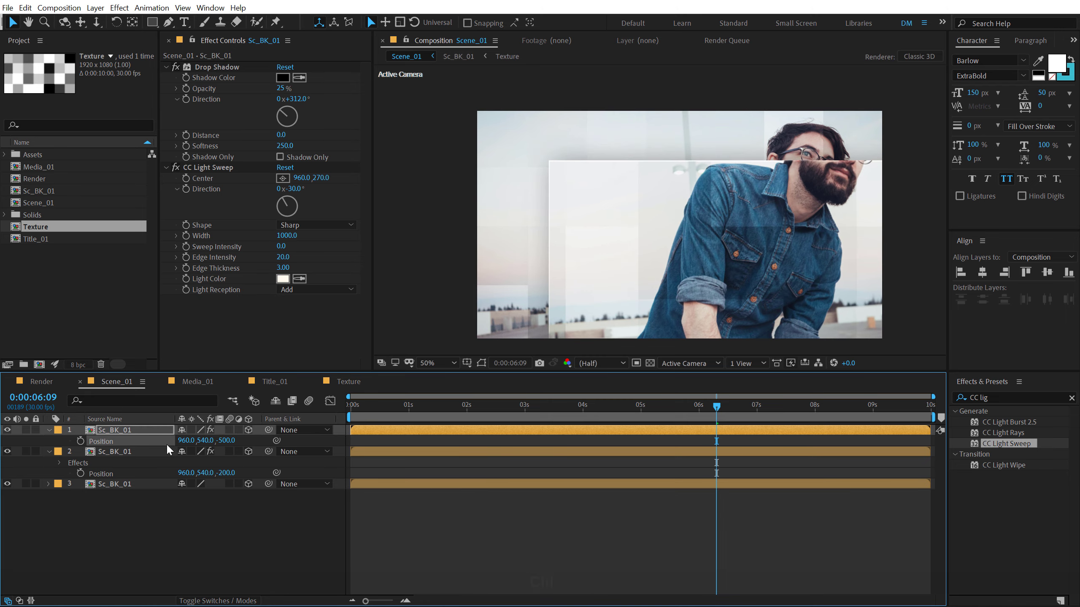
{"action": "key", "text": "ctrl+z"}
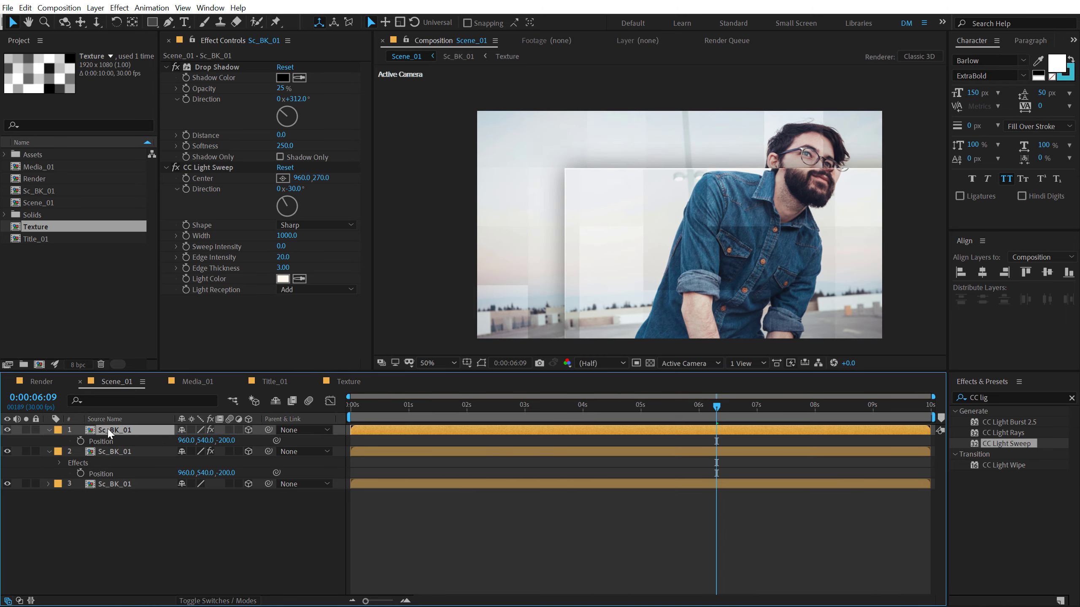
Step: Show the topmost copy's mask, then move and shrink it to a rectangle around the man's head, extending above the frame
{"action": "key", "text": "ctrl+shift+n"}
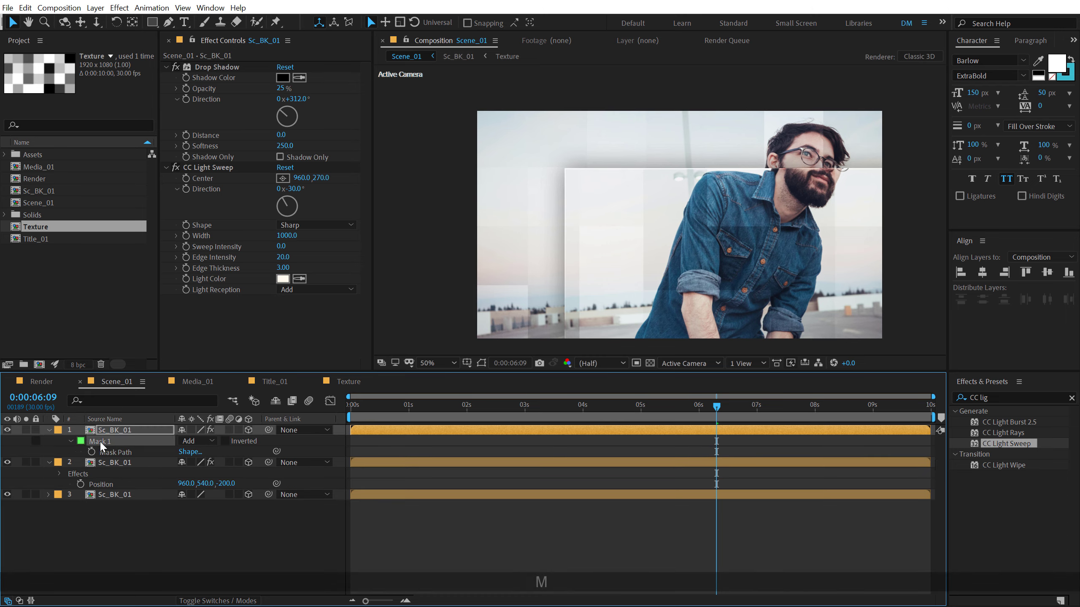
{"action": "key", "text": "ctrl+shift+h"}
{"action": "scroll", "coordinate": [696, 199], "scroll_direction": "down", "scroll_amount": 1}
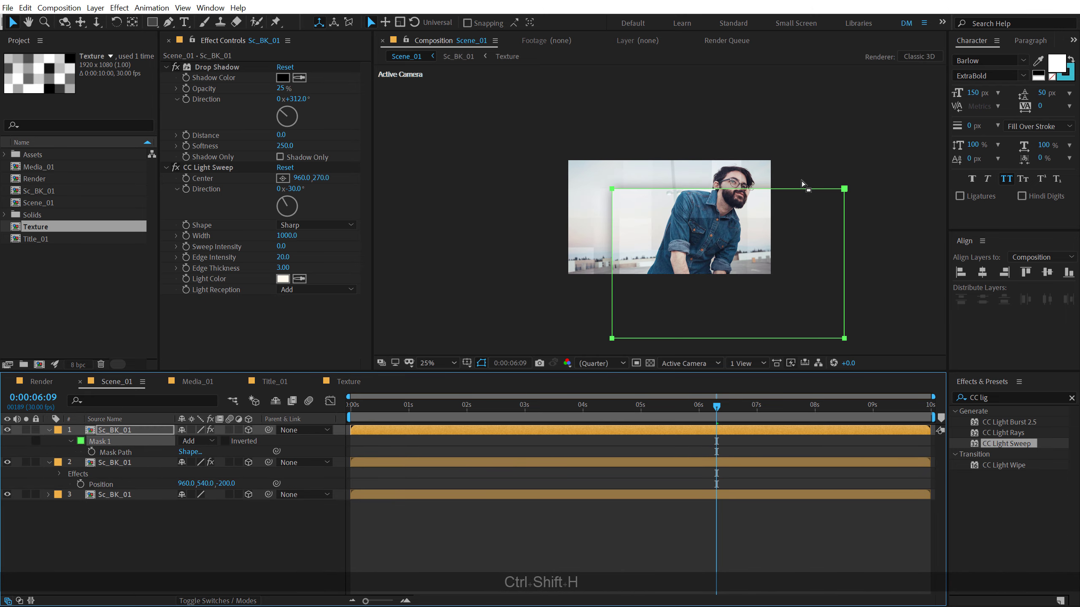
{"action": "left_click_drag", "start_coordinate": [696, 199], "coordinate": [652, 184]}
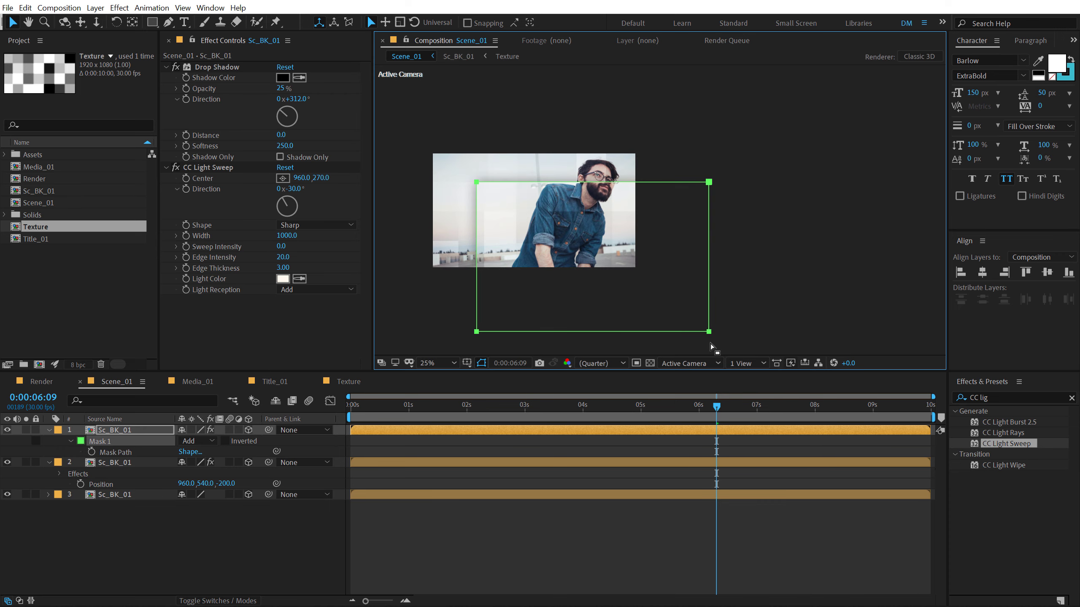
{"action": "left_click_drag", "start_coordinate": [466, 156], "coordinate": [750, 364]}
{"action": "left_click_drag", "start_coordinate": [709, 331], "coordinate": [807, 210]}
{"action": "left_click_drag", "start_coordinate": [750, 234], "coordinate": [732, 316]}
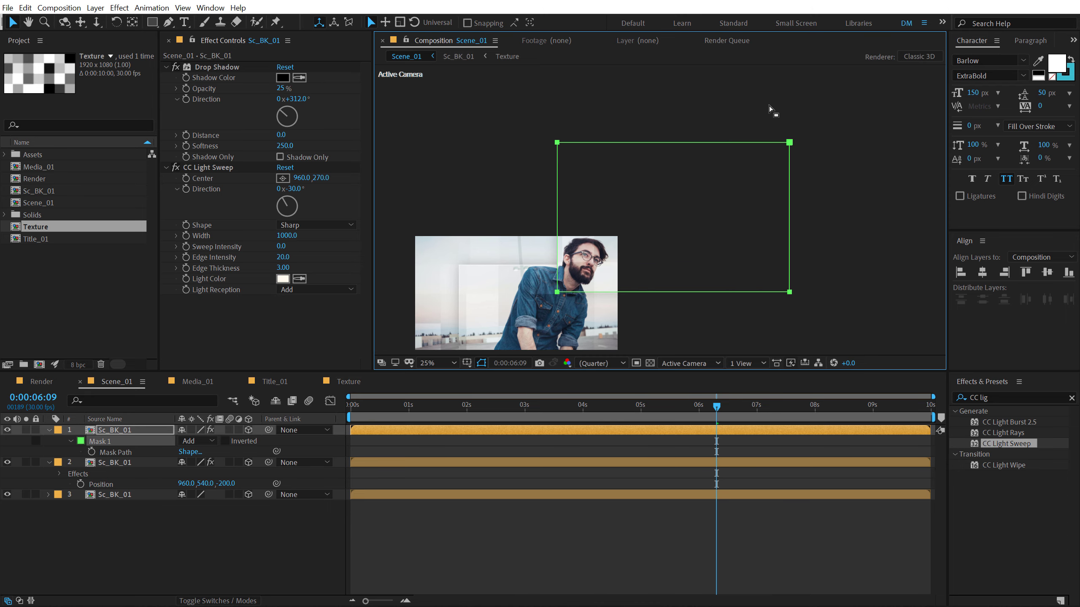
{"action": "left_click_drag", "start_coordinate": [767, 104], "coordinate": [611, 293]}
{"action": "left_click_drag", "start_coordinate": [490, 103], "coordinate": [611, 211]}
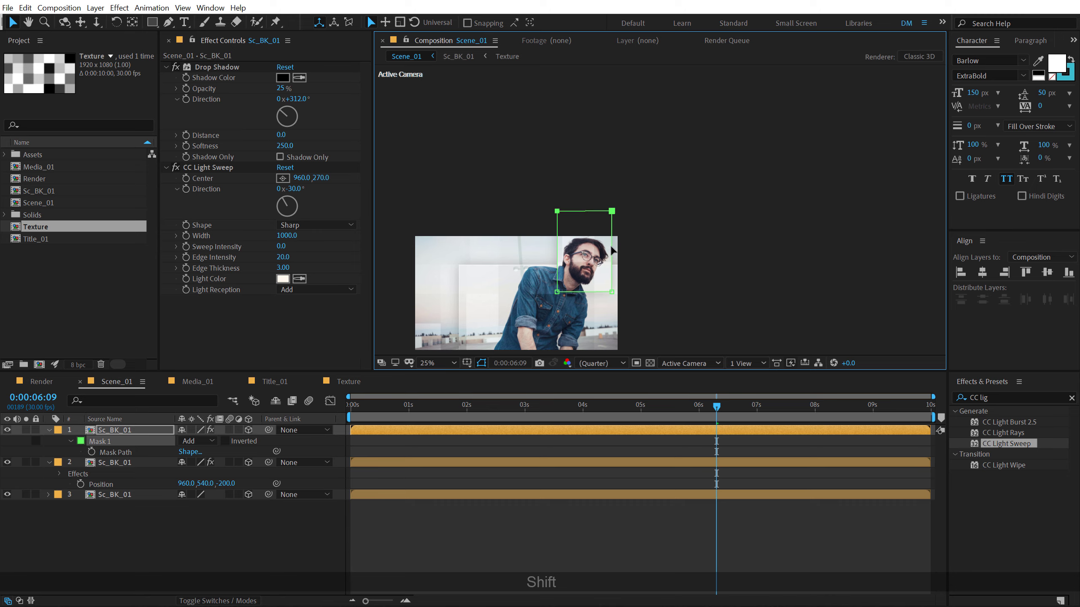
{"action": "left_click", "coordinate": [547, 530]}
{"action": "left_click_drag", "start_coordinate": [597, 307], "coordinate": [698, 257]}
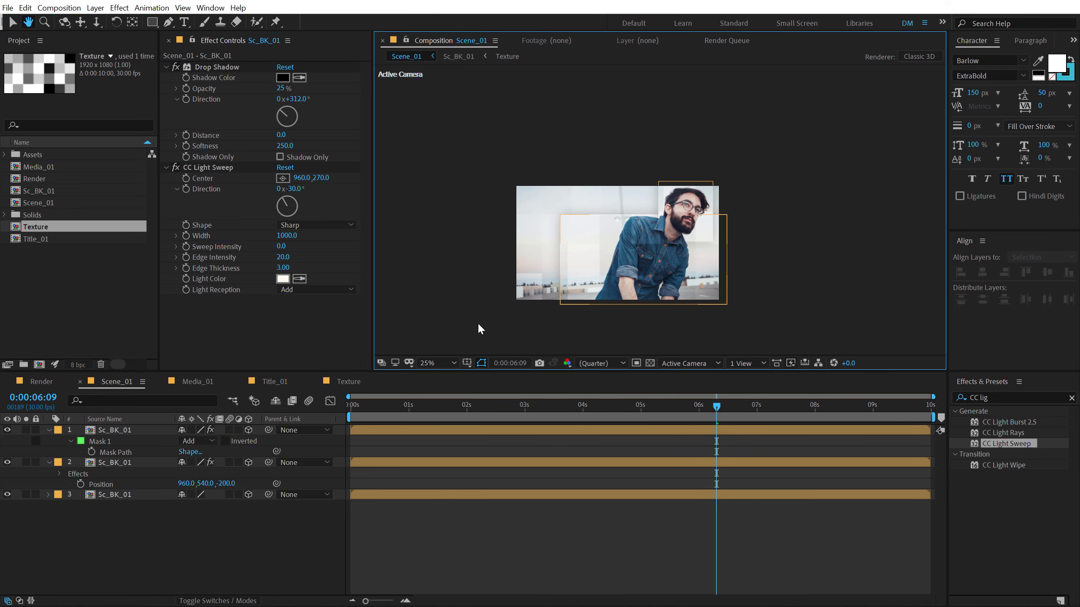
Step: Duplicate the head-masked Sc_BK_01 layer and set the new copy's Z position to -800
{"action": "left_click", "coordinate": [131, 431]}
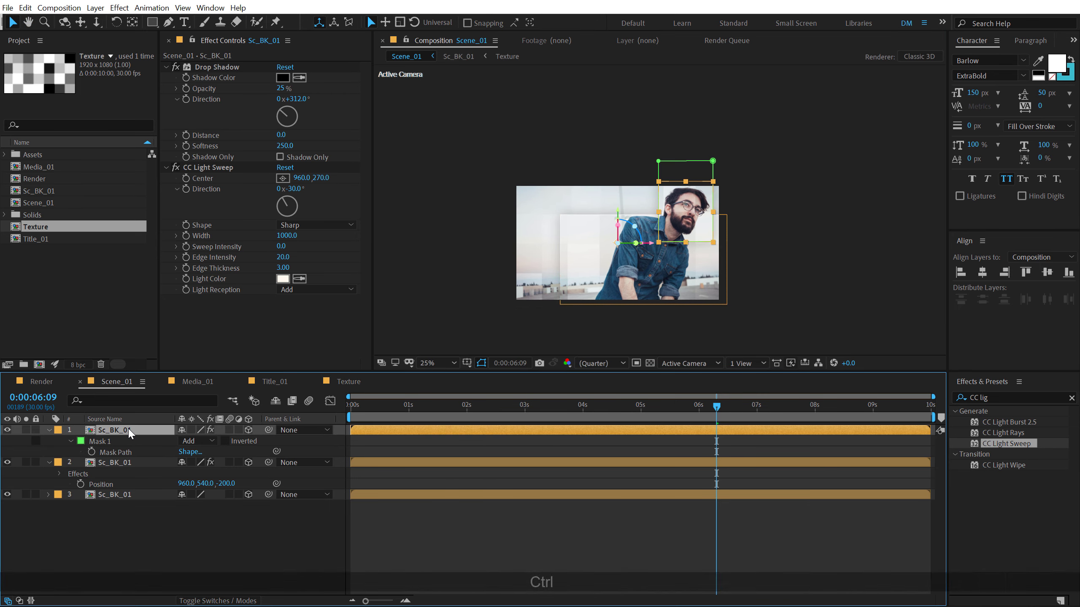
{"action": "key", "text": "ctrl+d"}
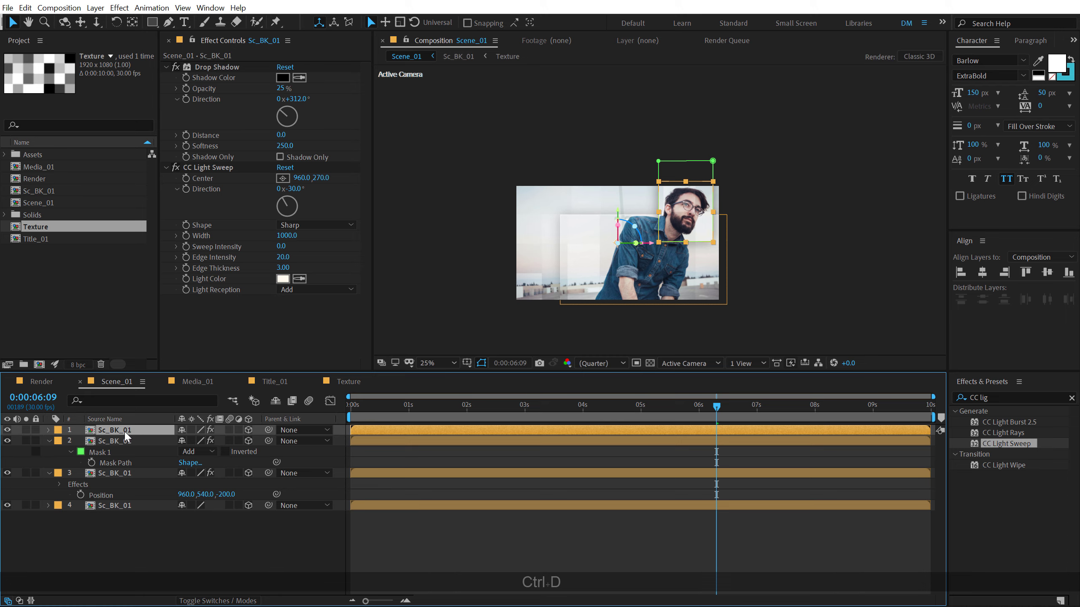
{"action": "key", "text": "p"}
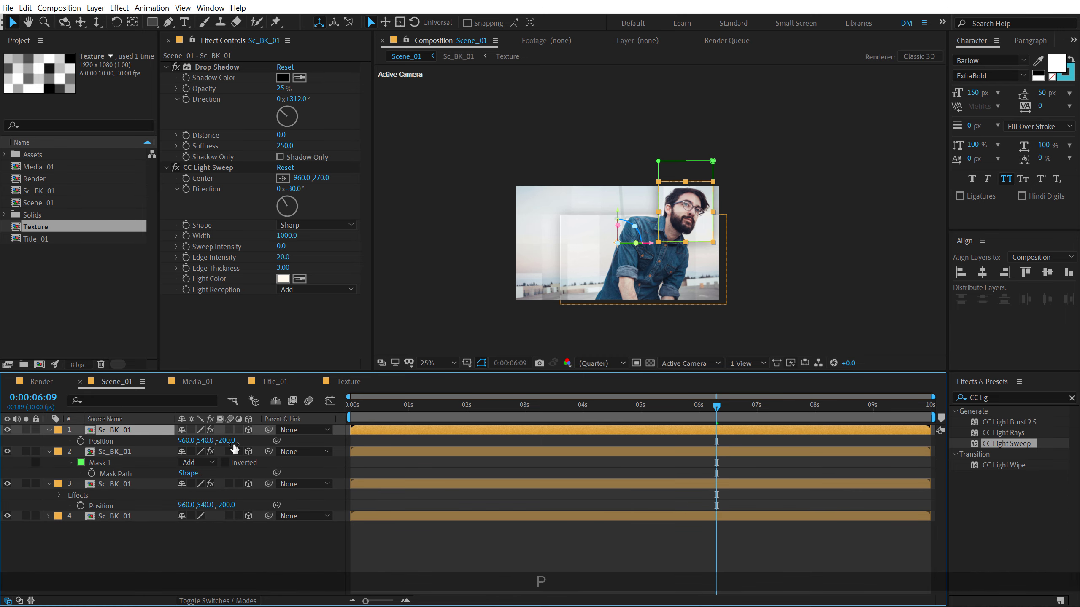
{"action": "left_click", "coordinate": [228, 442]}
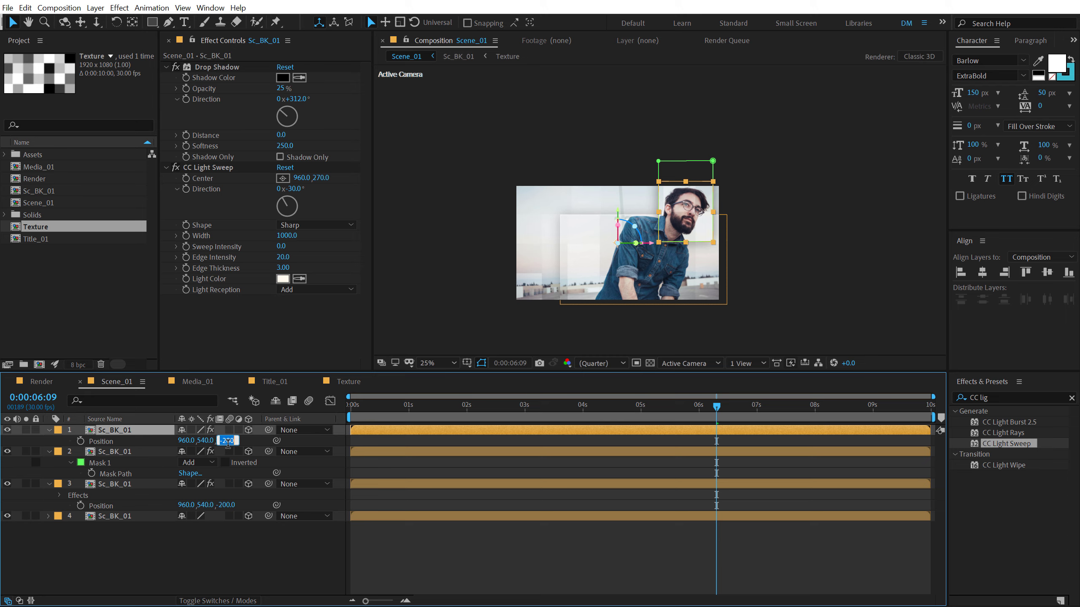
{"action": "type", "text": "-800"}
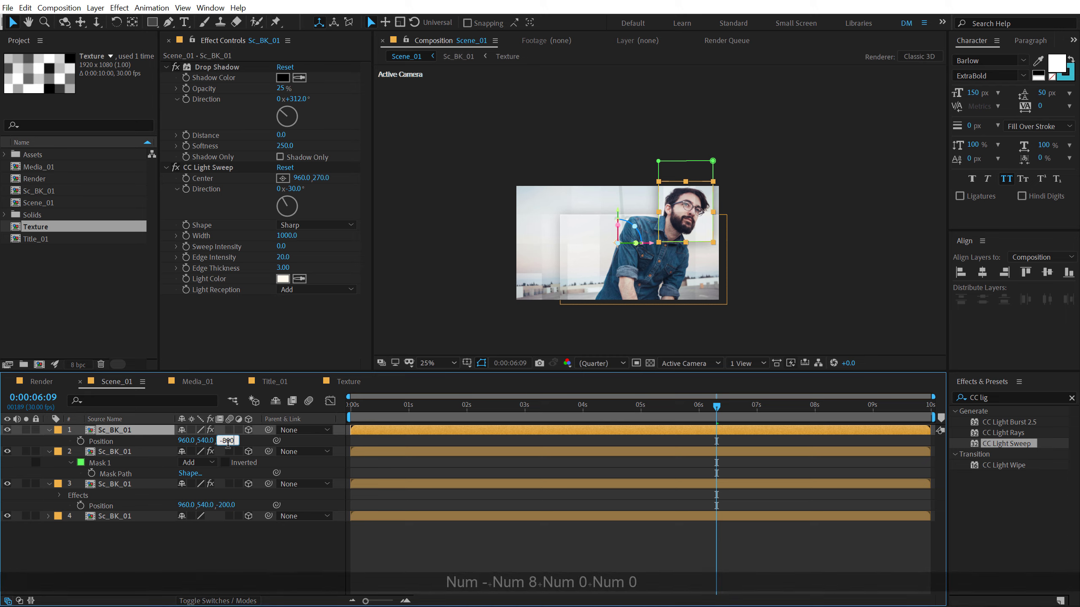
{"action": "key", "text": "Return"}
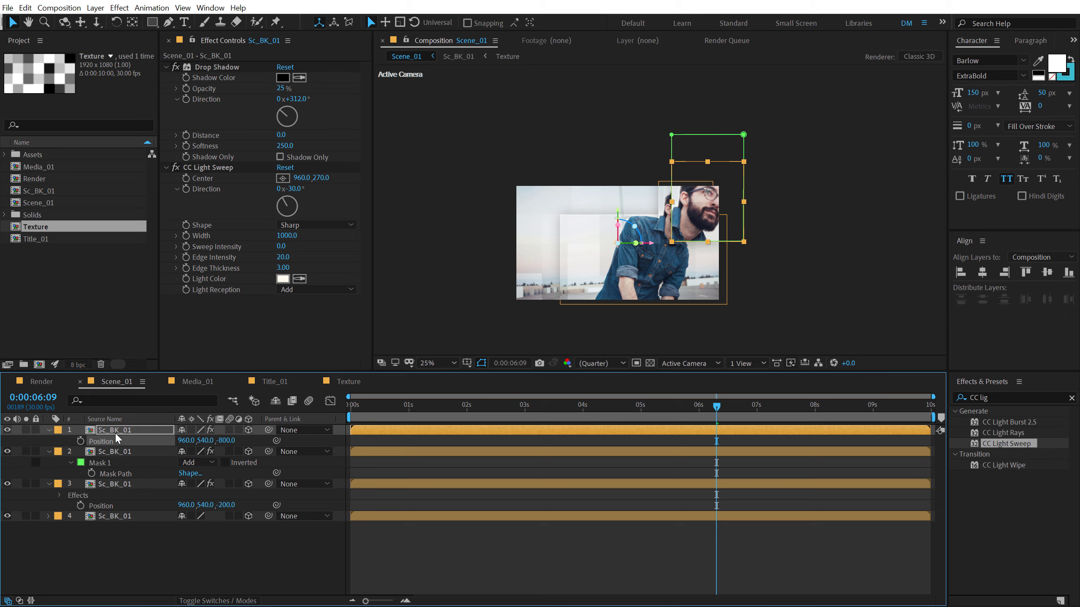
Step: Undo the last Z position change, then reshape the topmost Sc_BK_01 copy's mask into a wider rectangle covering the frame's upper-left area
{"action": "key", "text": "ctrl+z"}
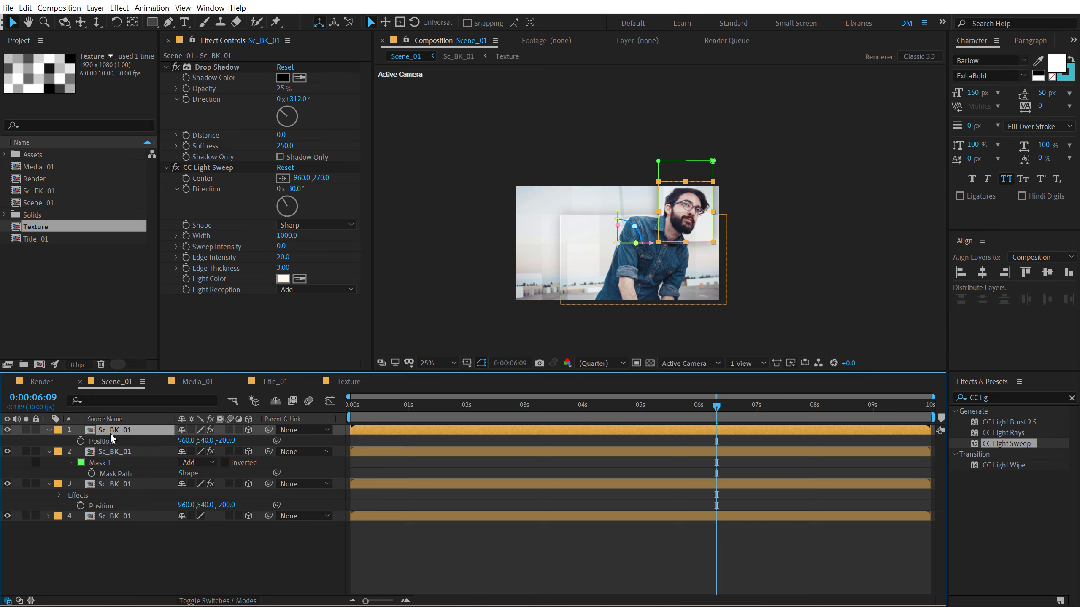
{"action": "key", "text": "m"}
{"action": "left_click", "coordinate": [106, 441]}
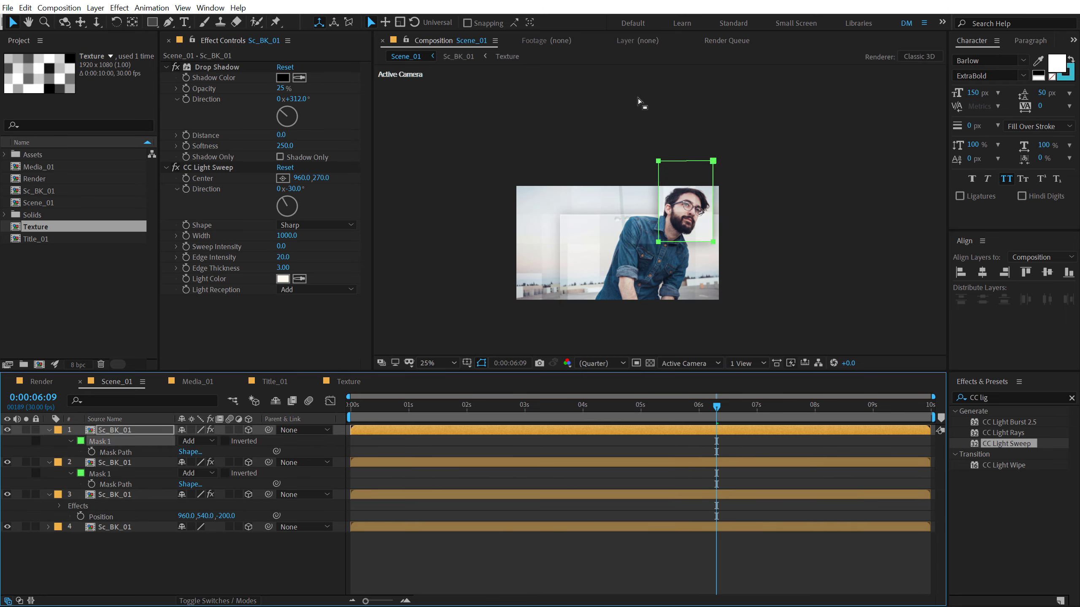
{"action": "left_click_drag", "start_coordinate": [616, 100], "coordinate": [631, 241]}
{"action": "left_click", "coordinate": [554, 241]}
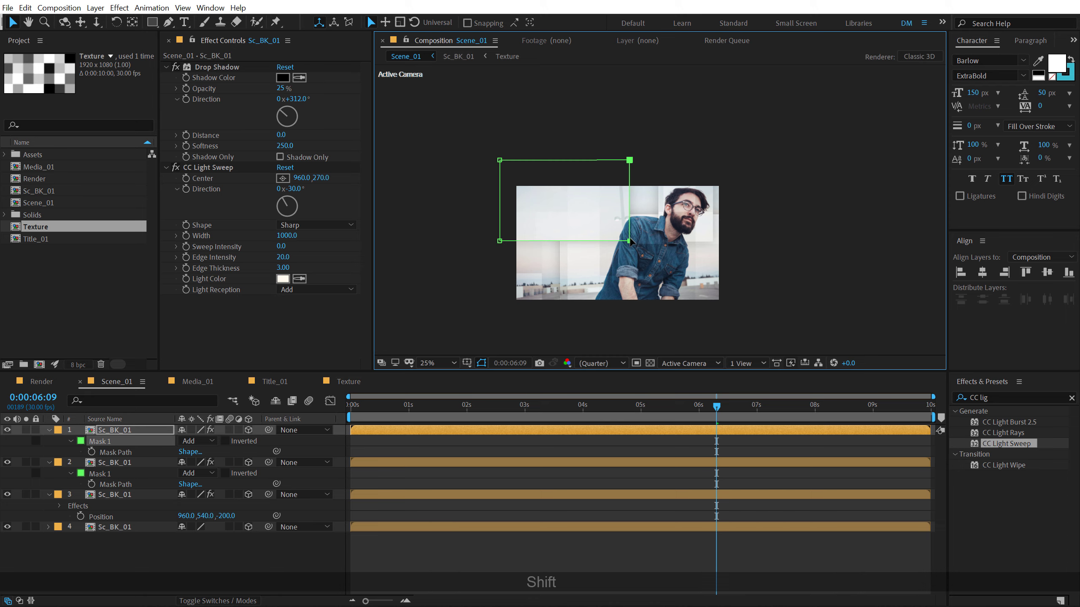
Step: Duplicate the upper-left masked Sc_BK_01 layer and move the new copy's mask over the frame's lower-right corner
{"action": "left_click", "coordinate": [115, 431]}
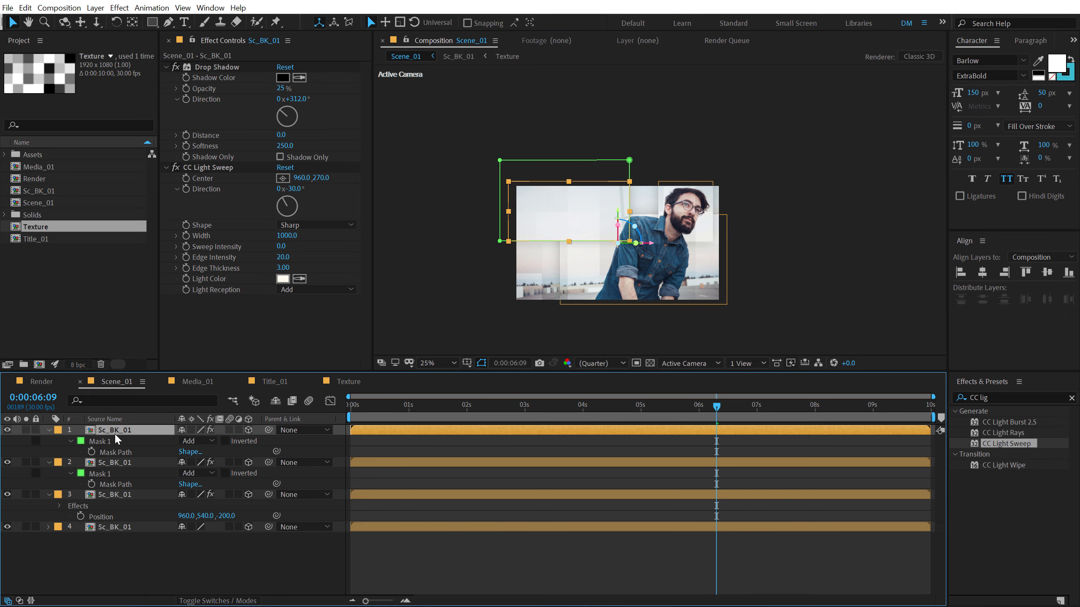
{"action": "key", "text": "ctrl+d"}
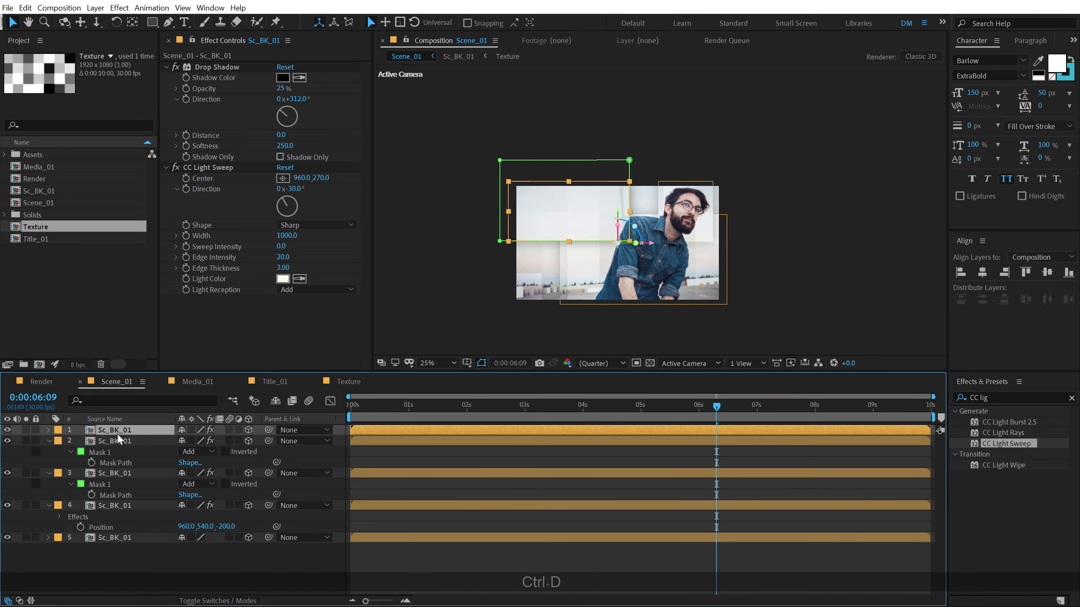
{"action": "key", "text": "comma"}
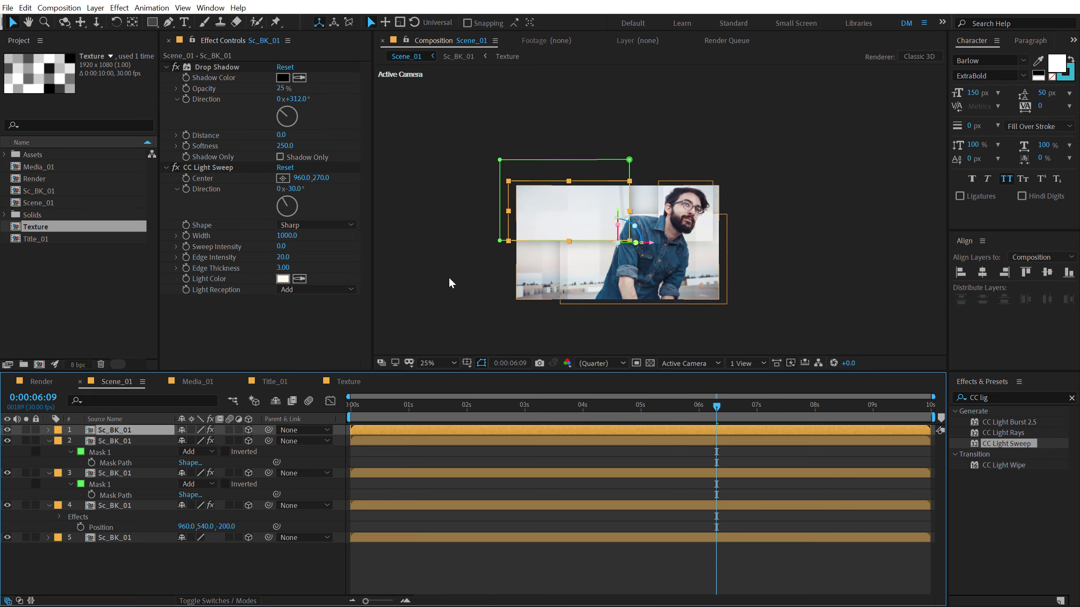
{"action": "key", "text": "period"}
{"action": "key", "text": "m"}
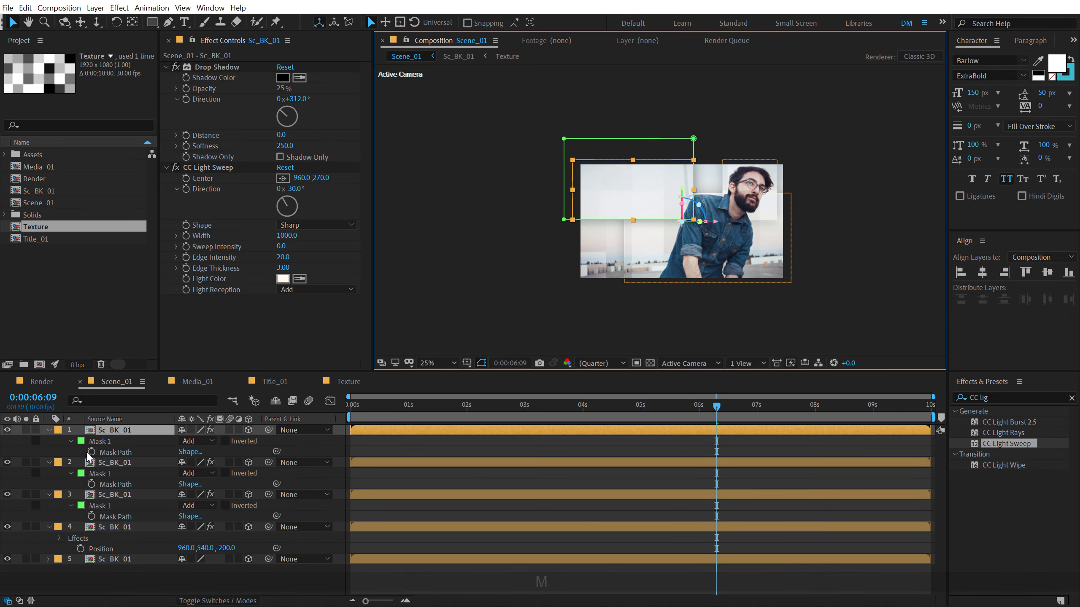
{"action": "left_click", "coordinate": [104, 443]}
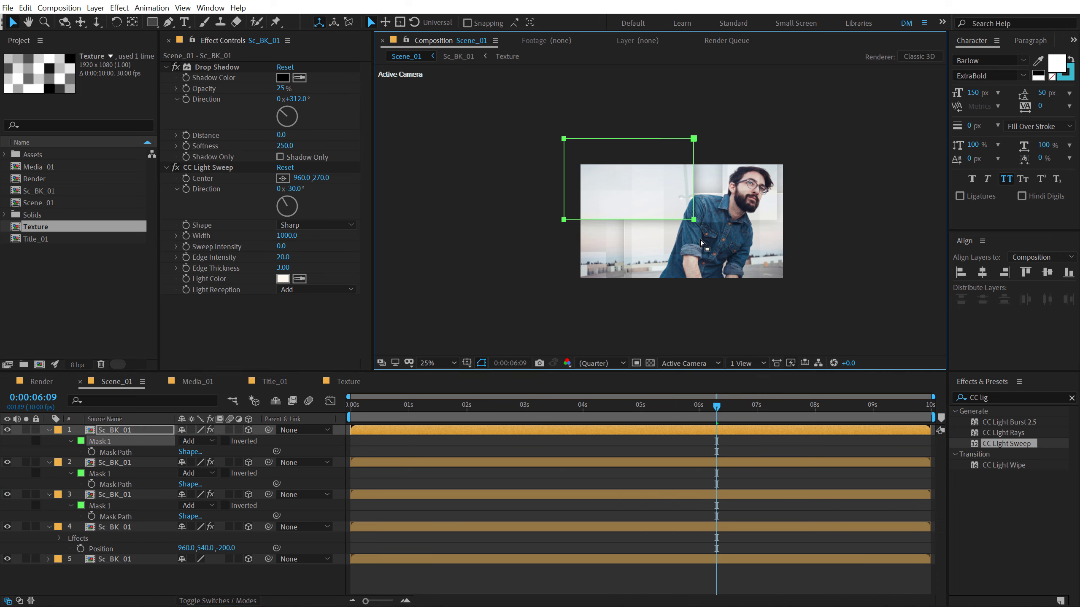
{"action": "left_click_drag", "start_coordinate": [693, 225], "coordinate": [810, 322]}
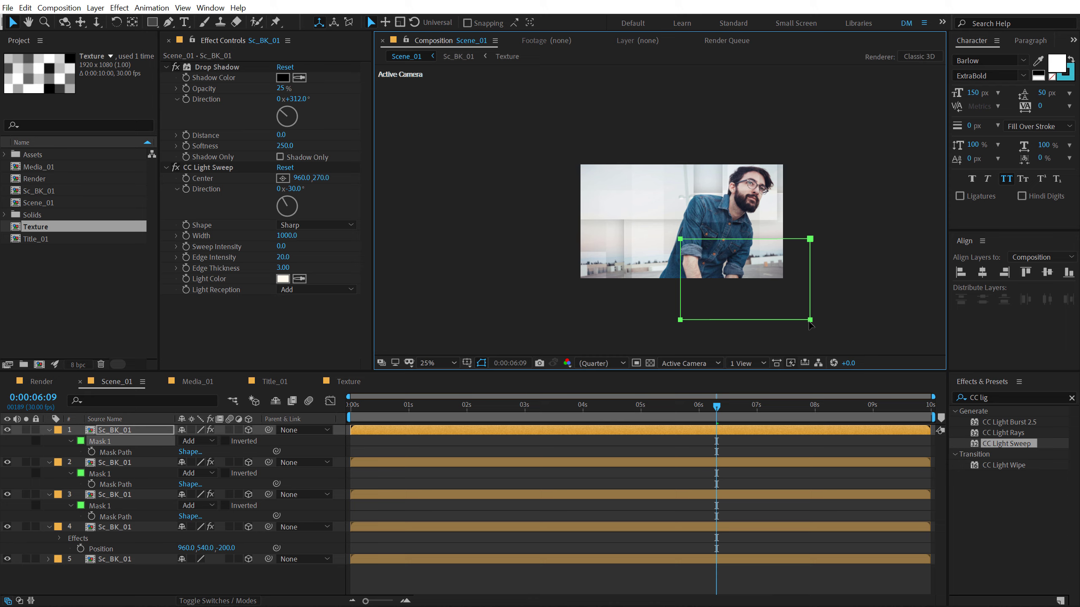
Step: Set the Z position of the lower-right masked Sc_BK_01 copy to -1200
{"action": "left_click", "coordinate": [117, 431]}
{"action": "type", "text": "p"}
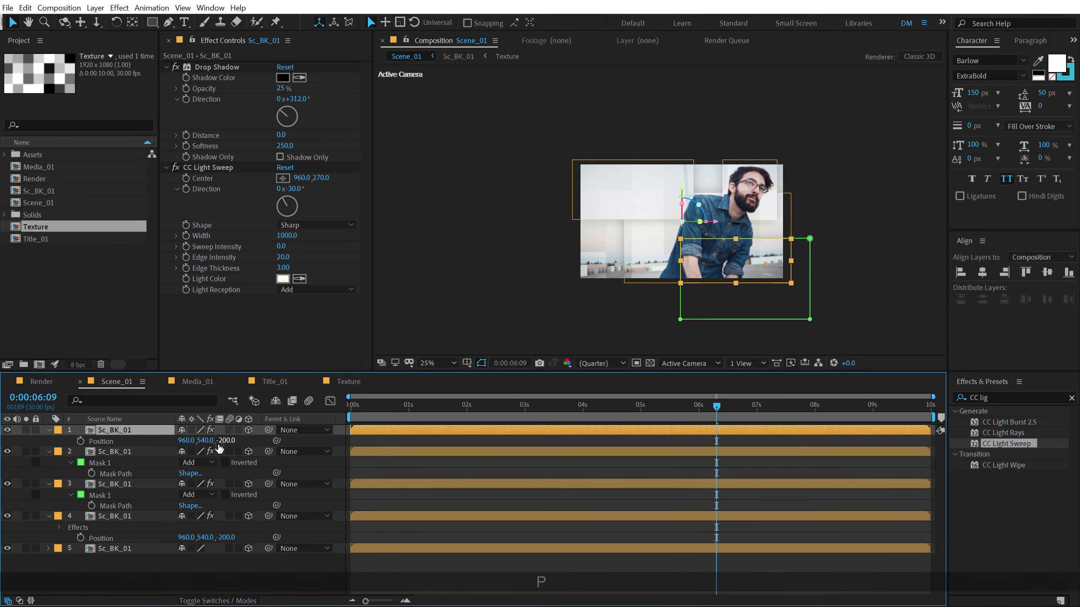
{"action": "type", "text": "-12"}
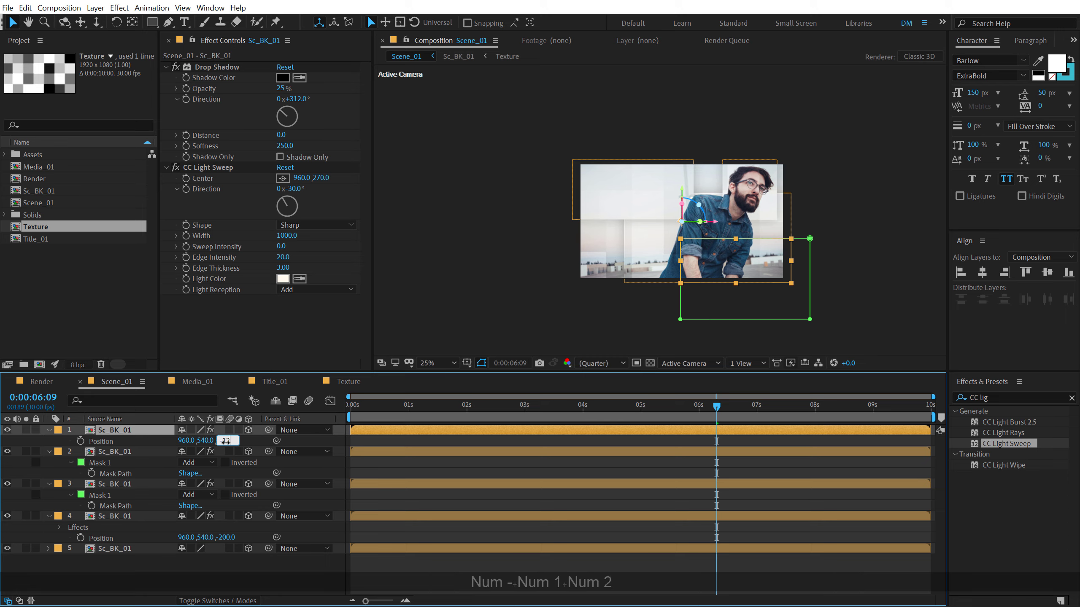
{"action": "type", "text": "00"}
{"action": "key", "text": "Return"}
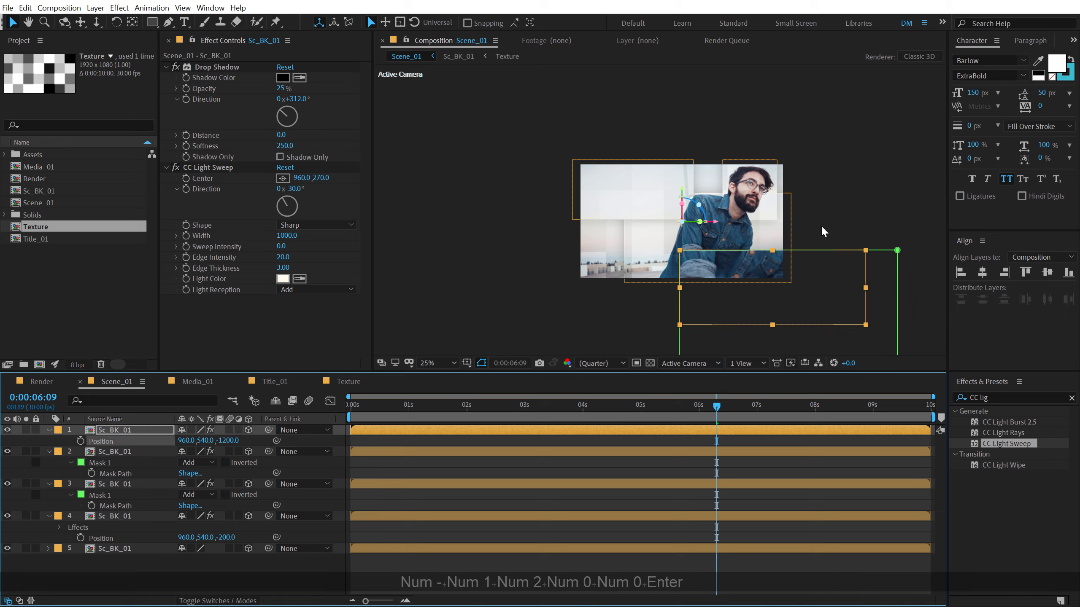
Step: Adjust the lower-right copy's mask by raising its upper edge and shifting its left edge slightly to the right
{"action": "left_click_drag", "start_coordinate": [747, 169], "coordinate": [735, 132]}
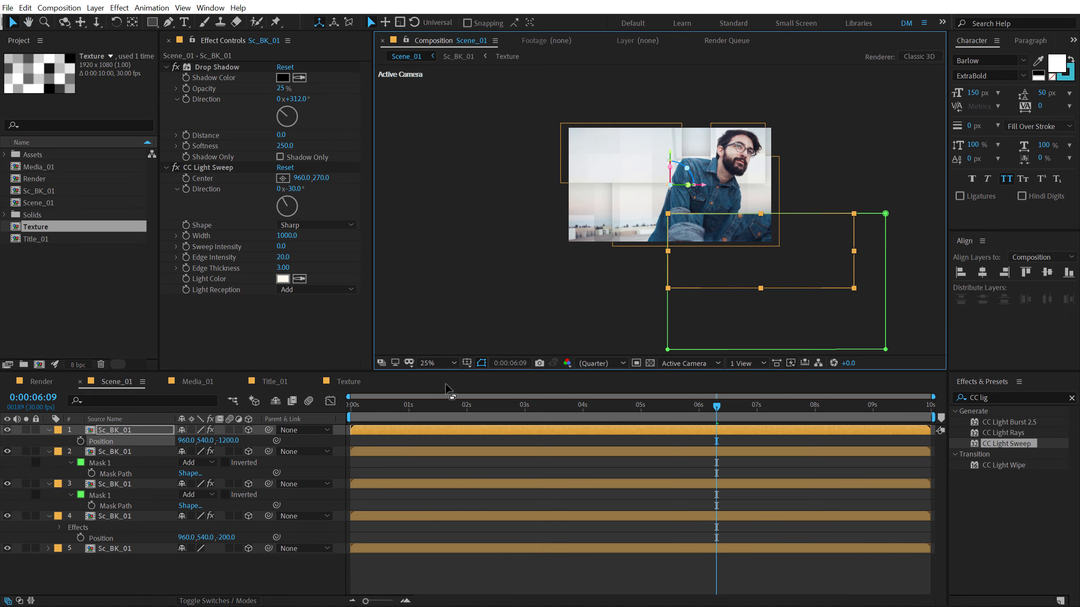
{"action": "key", "text": "ctrl+v"}
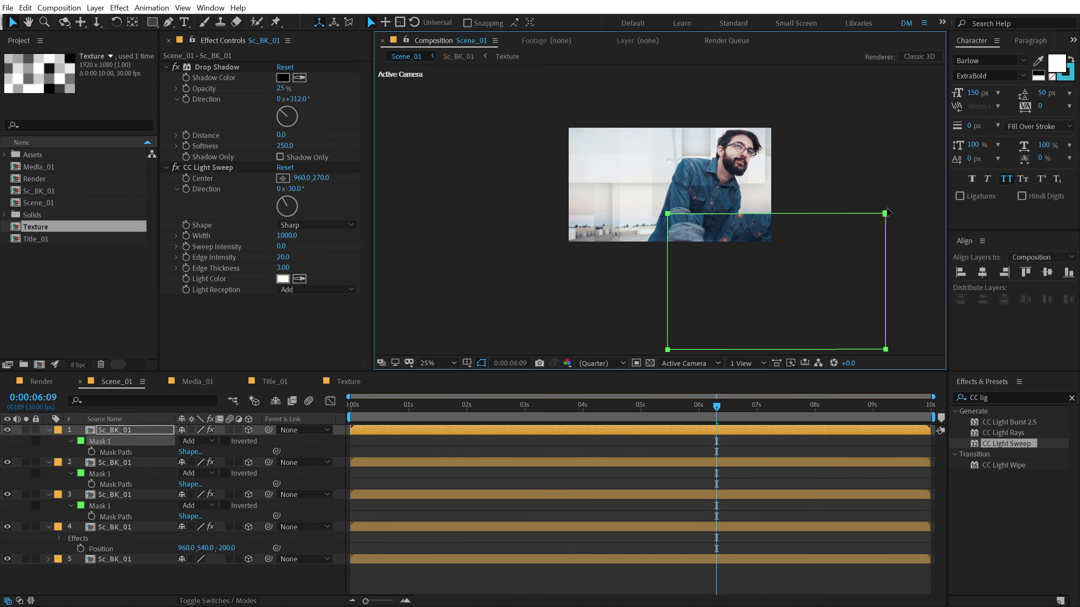
{"action": "left_click_drag", "start_coordinate": [888, 212], "coordinate": [901, 196]}
{"action": "left_click", "coordinate": [459, 589]}
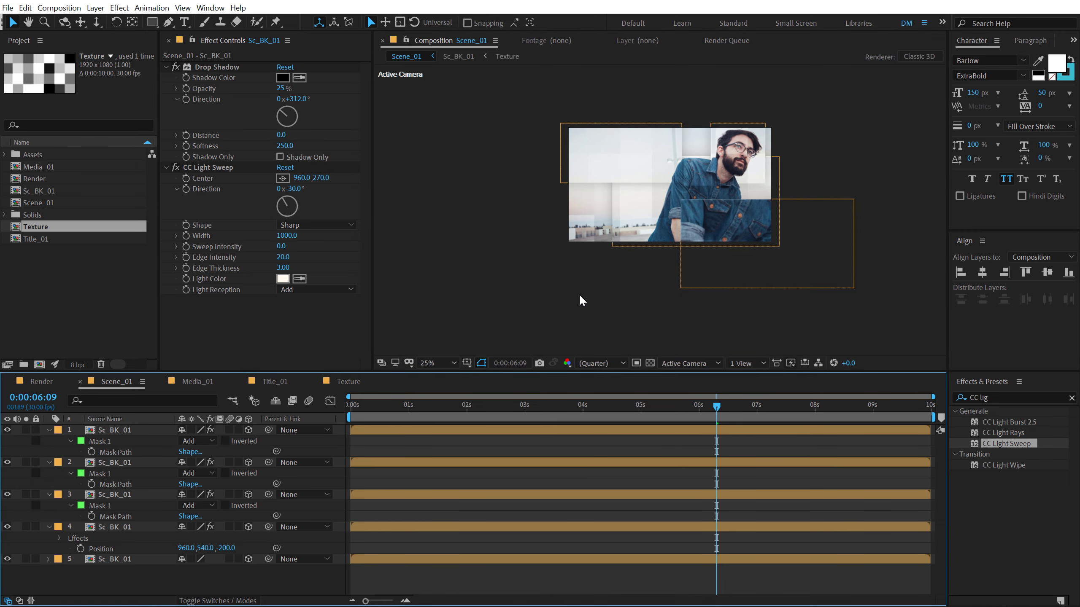
{"action": "key", "text": "period"}
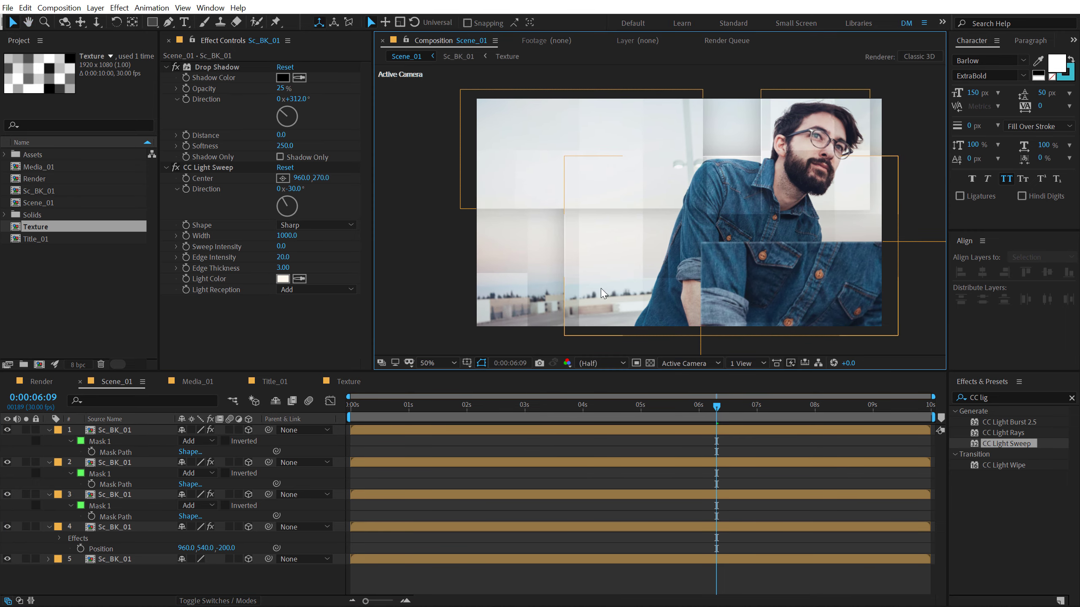
Step: Set the Z position of the upper-left masked Sc_BK_01 copy to -800
{"action": "left_click", "coordinate": [129, 462]}
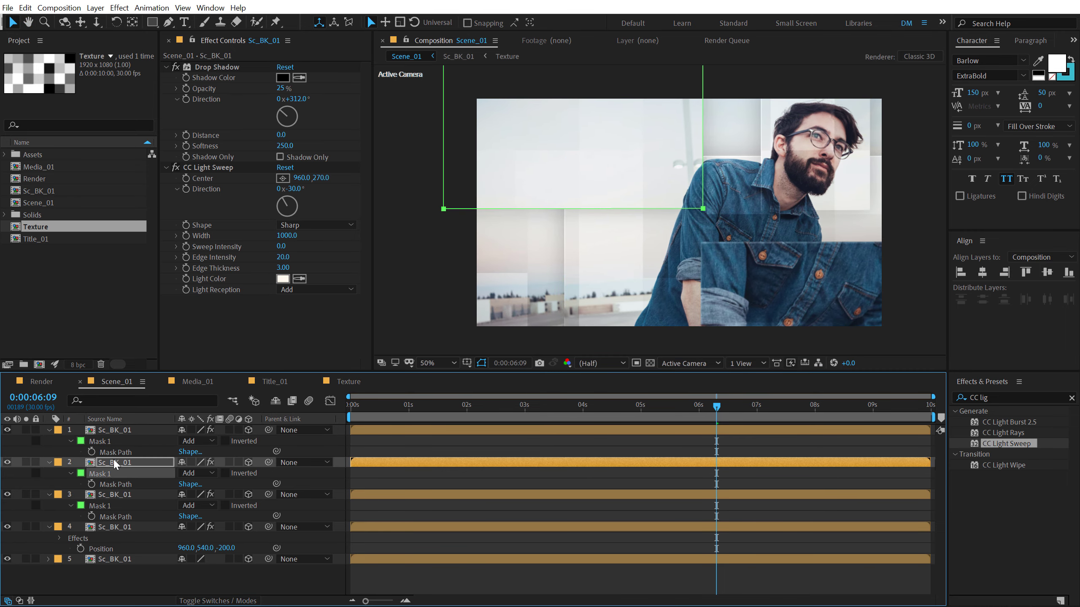
{"action": "left_click", "coordinate": [114, 462]}
{"action": "type", "text": "p"}
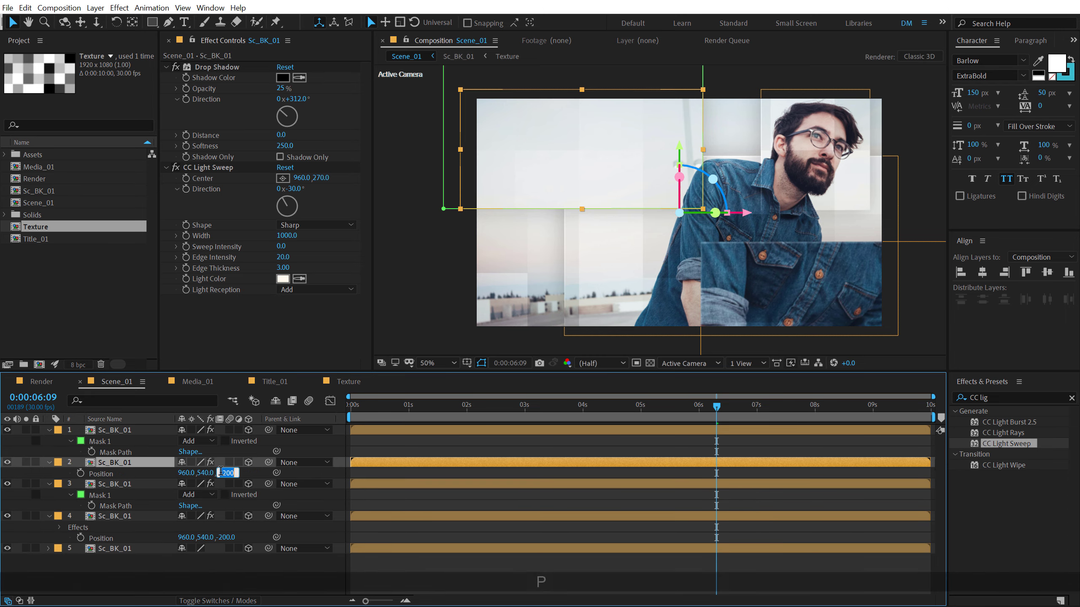
{"action": "type", "text": "-800"}
{"action": "key", "text": "Return"}
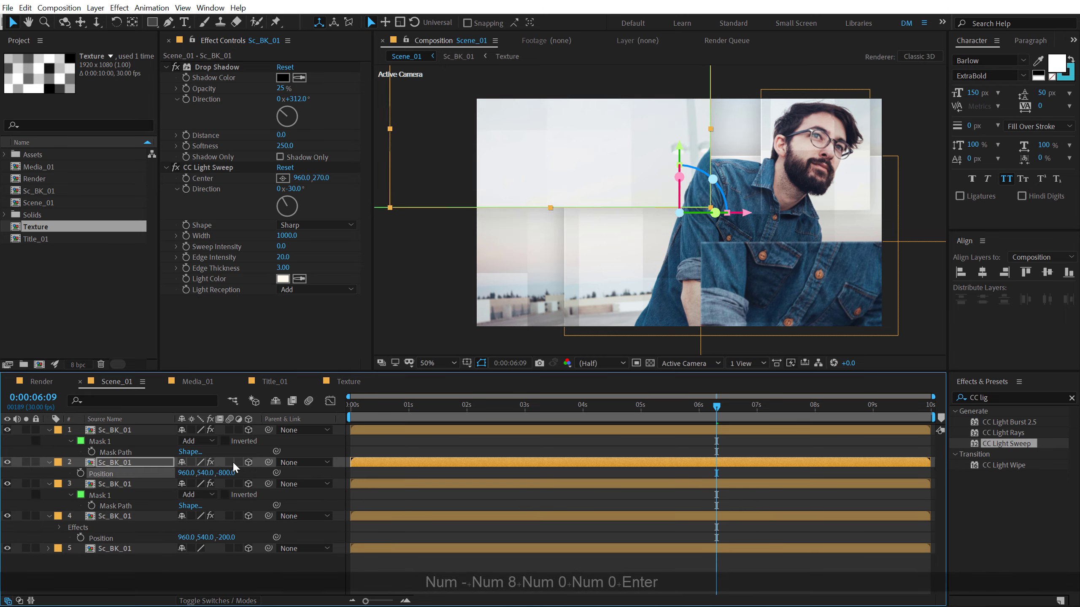
Step: Set the Z position of the head-masked Sc_BK_01 copy to -500
{"action": "left_click", "coordinate": [119, 485]}
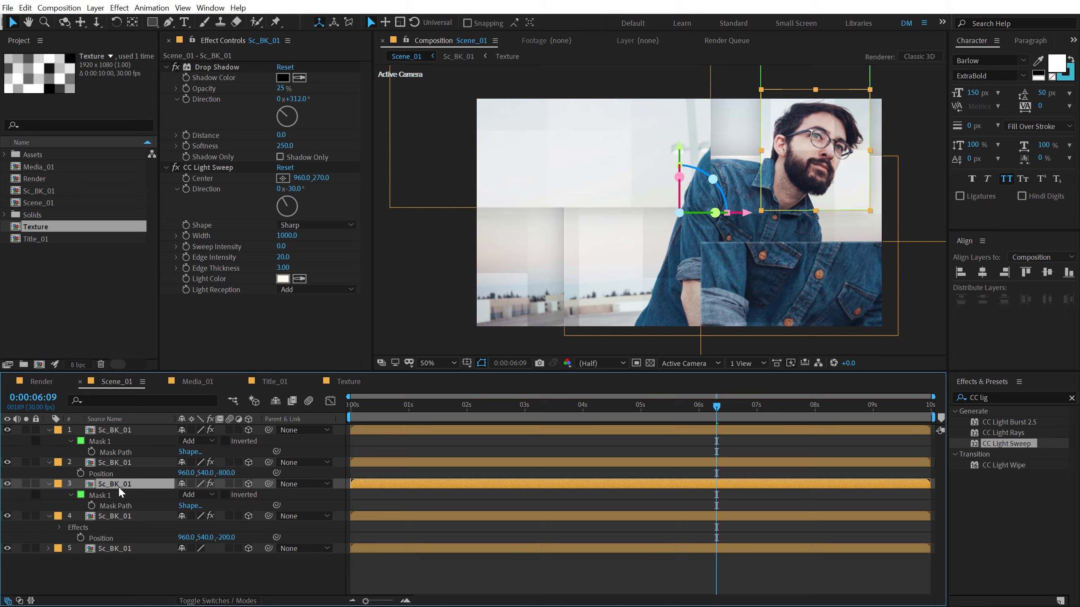
{"action": "key", "text": "p"}
{"action": "left_click", "coordinate": [228, 494]}
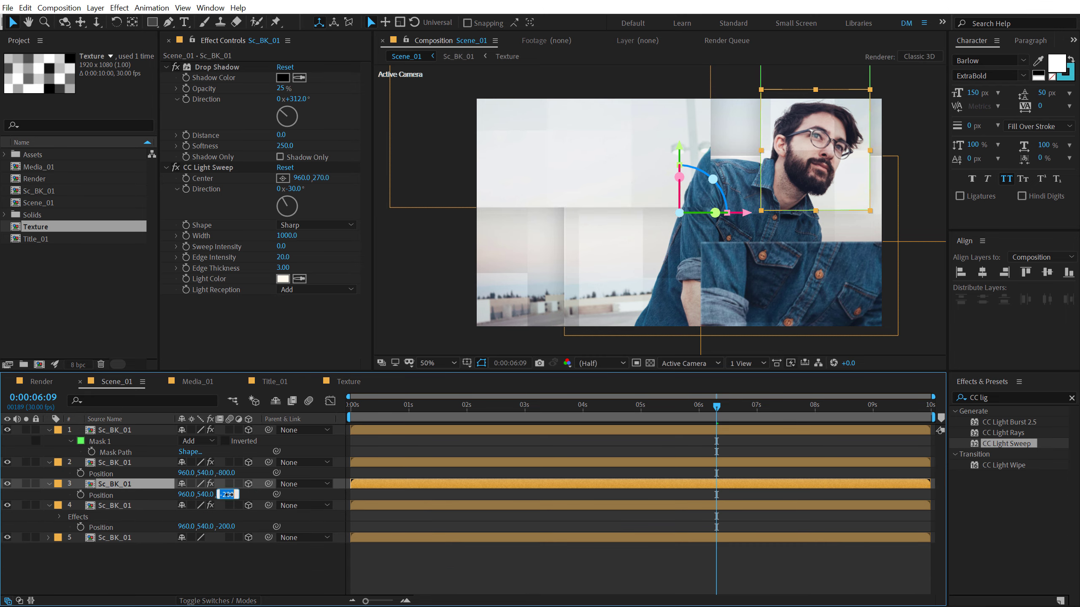
{"action": "type", "text": "-500"}
{"action": "key", "text": "Return"}
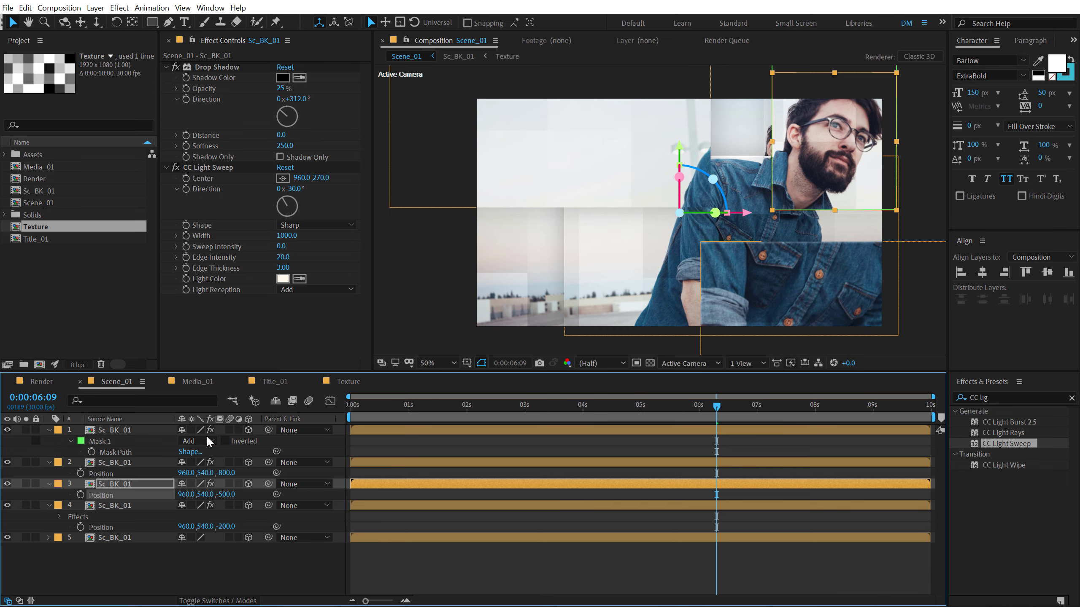
Step: Show the head-masked copy's mask and shift it slightly right and down around the man's head
{"action": "left_click", "coordinate": [112, 489]}
{"action": "key", "text": "m"}
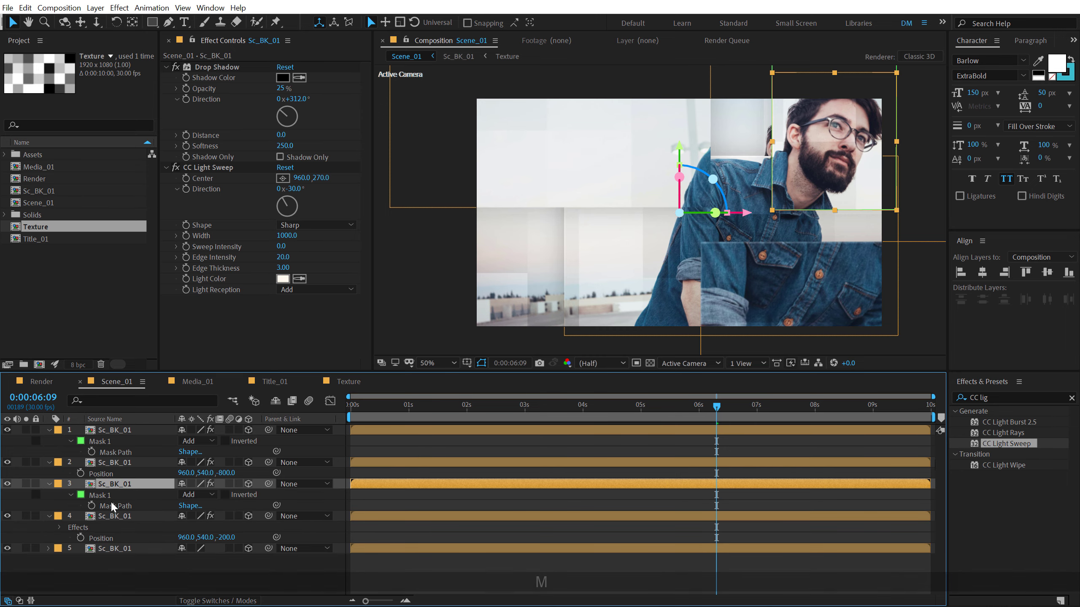
{"action": "left_click", "coordinate": [106, 498]}
{"action": "left_click_drag", "start_coordinate": [731, 234], "coordinate": [624, 303]}
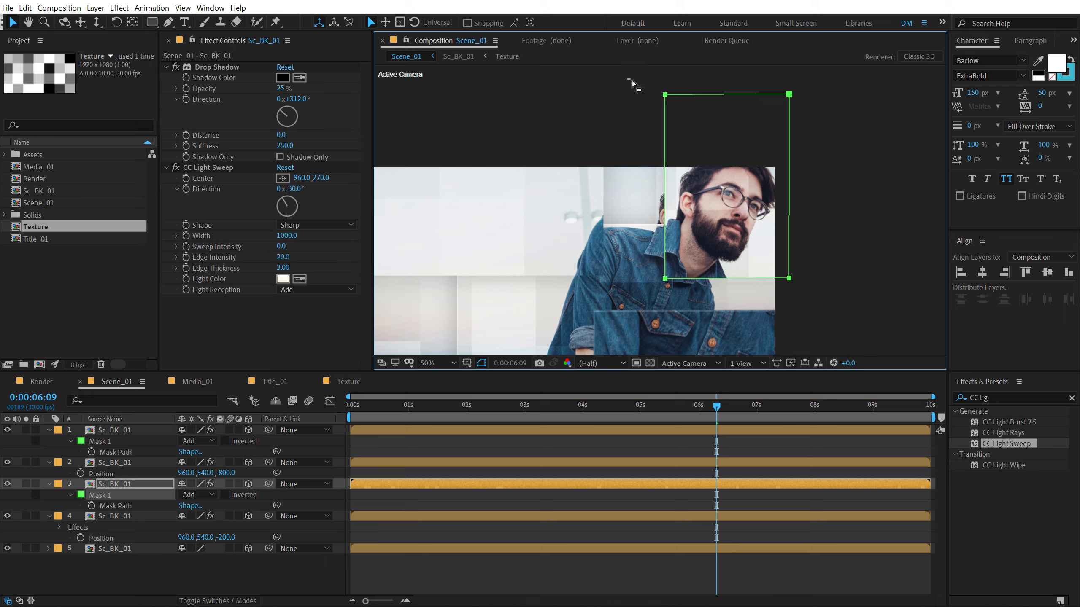
{"action": "left_click_drag", "start_coordinate": [628, 79], "coordinate": [796, 289]}
{"action": "left_click", "coordinate": [555, 564]}
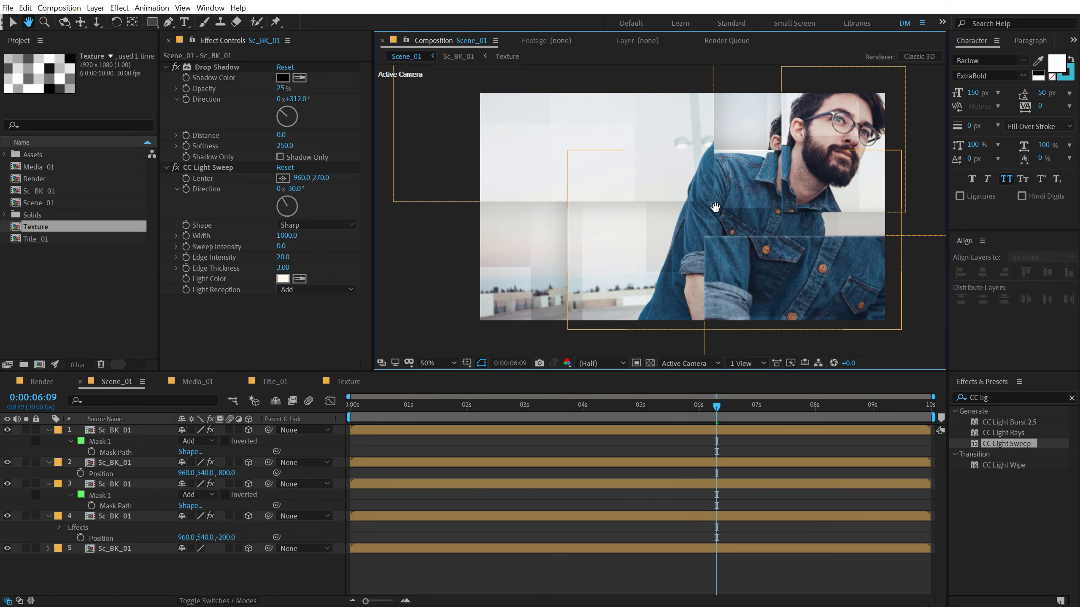
Step: Collapse the expanded properties of all Scene_01 layers and make the composition viewer taller
{"action": "key", "text": "ctrl+a"}
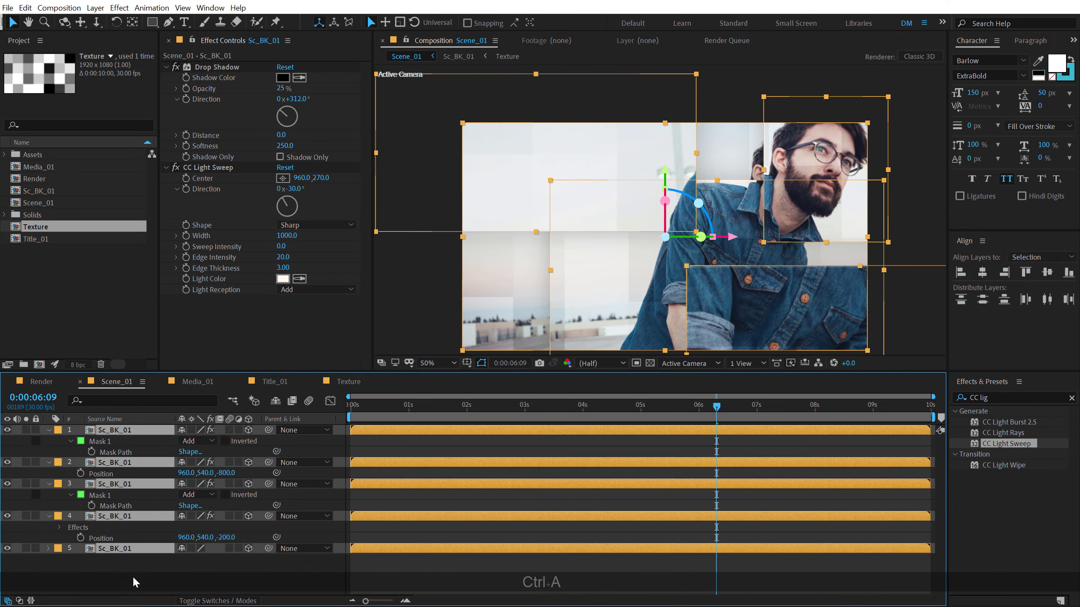
{"action": "key", "text": "u"}
{"action": "left_click", "coordinate": [125, 570]}
{"action": "left_click_drag", "start_coordinate": [624, 220], "coordinate": [616, 186]}
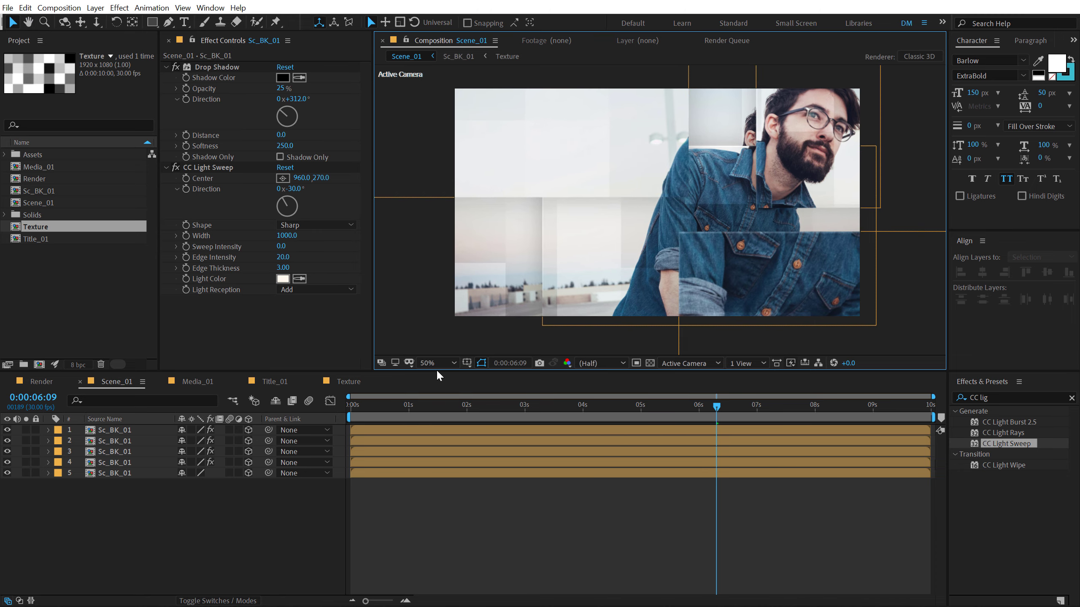
{"action": "left_click_drag", "start_coordinate": [436, 369], "coordinate": [437, 411]}
{"action": "left_click", "coordinate": [76, 565]}
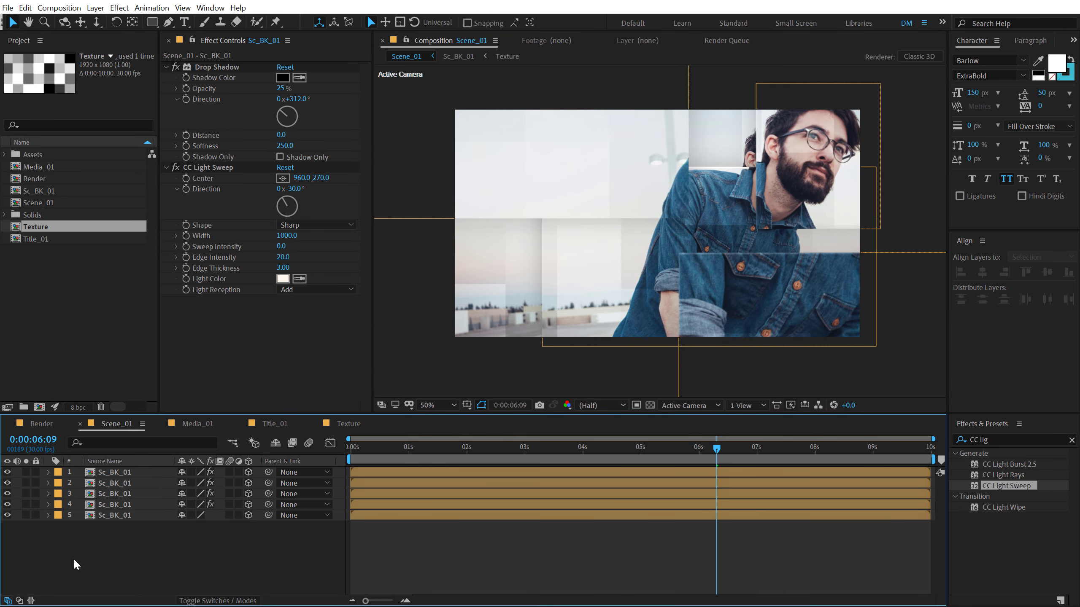
Step: On the upper-left masked copy, set the CC Light Sweep direction to 135° and edge thickness to 2
{"action": "left_click", "coordinate": [415, 194]}
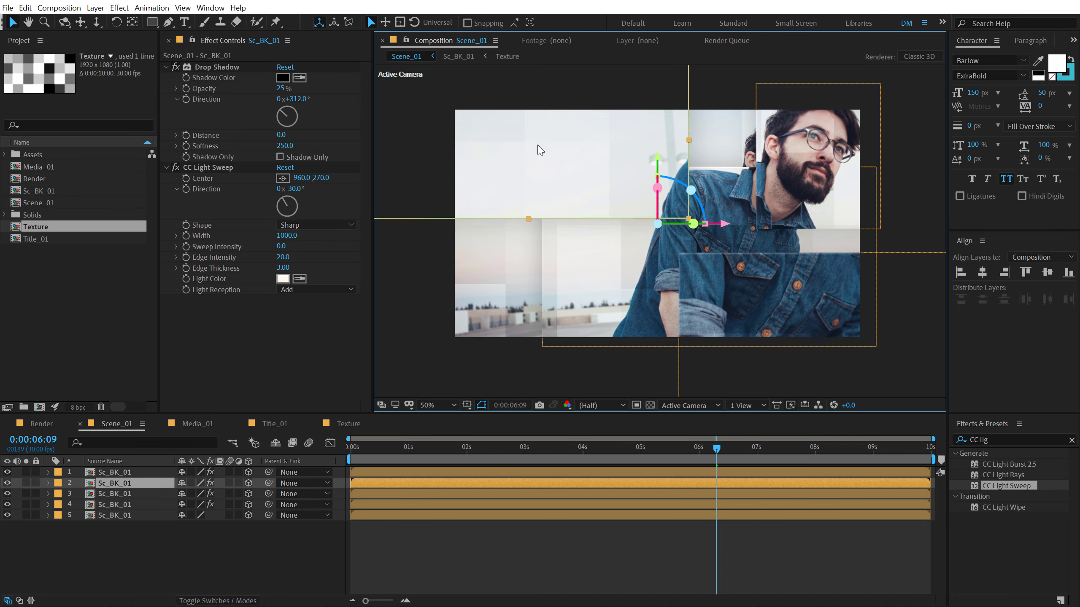
{"action": "scroll", "coordinate": [552, 161], "scroll_direction": "up", "scroll_amount": 1}
{"action": "key", "text": "ctrl+shift+h"}
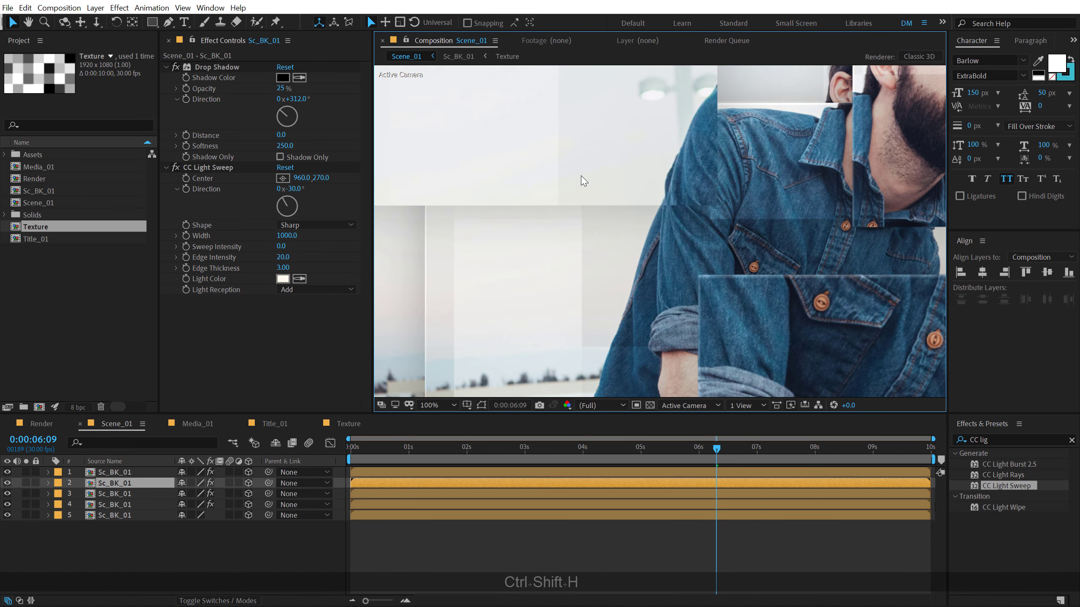
{"action": "left_click_drag", "start_coordinate": [293, 192], "coordinate": [409, 181]}
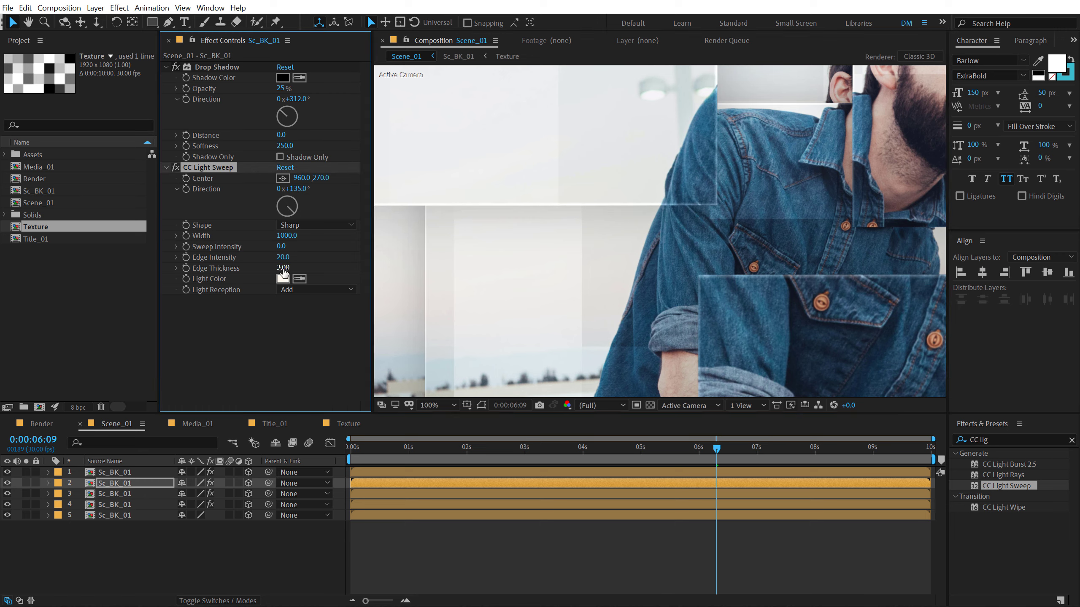
{"action": "key", "text": "Return"}
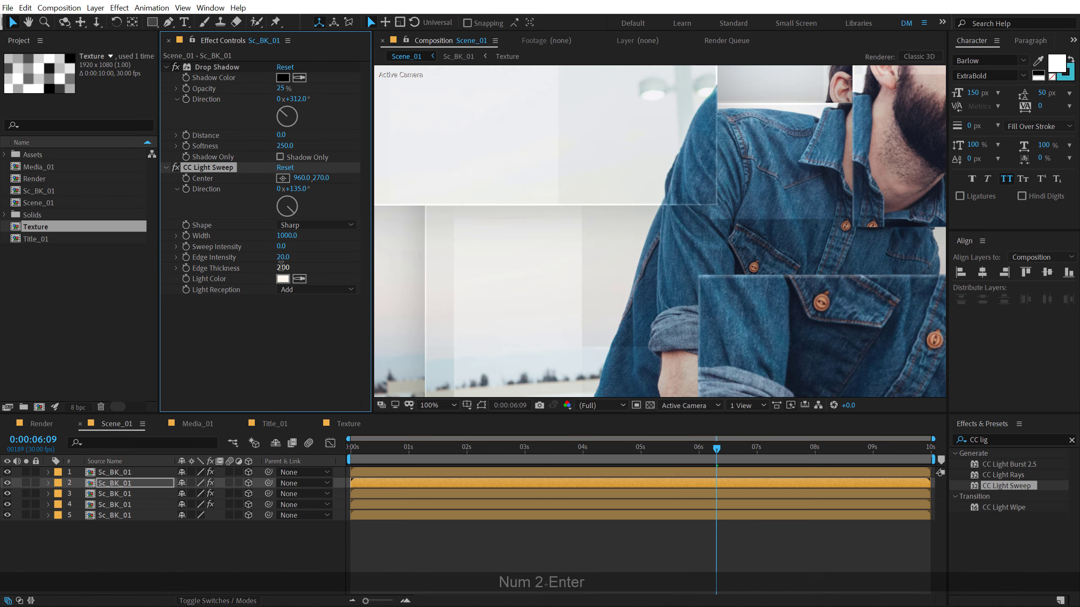
{"action": "scroll", "coordinate": [575, 192], "scroll_direction": "down", "scroll_amount": 2}
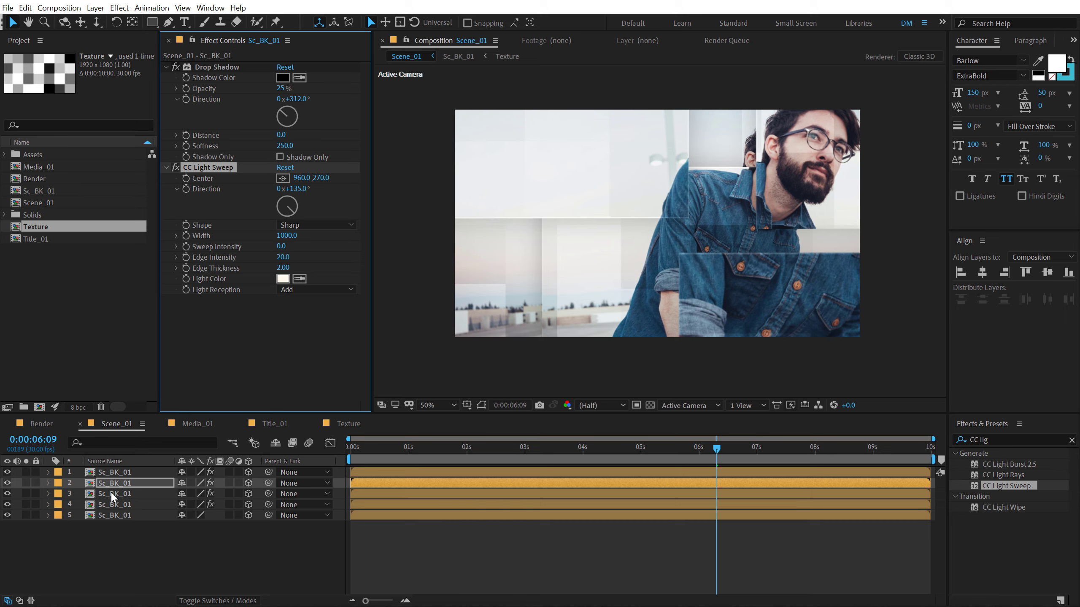
Step: On the topmost Sc_BK_01 copy, set the CC Light Sweep direction to -45° and edge thickness to 2
{"action": "key", "text": "ctrl+shift+h"}
{"action": "key", "text": "ctrl+Up"}
{"action": "key", "text": "ctrl+shift+h"}
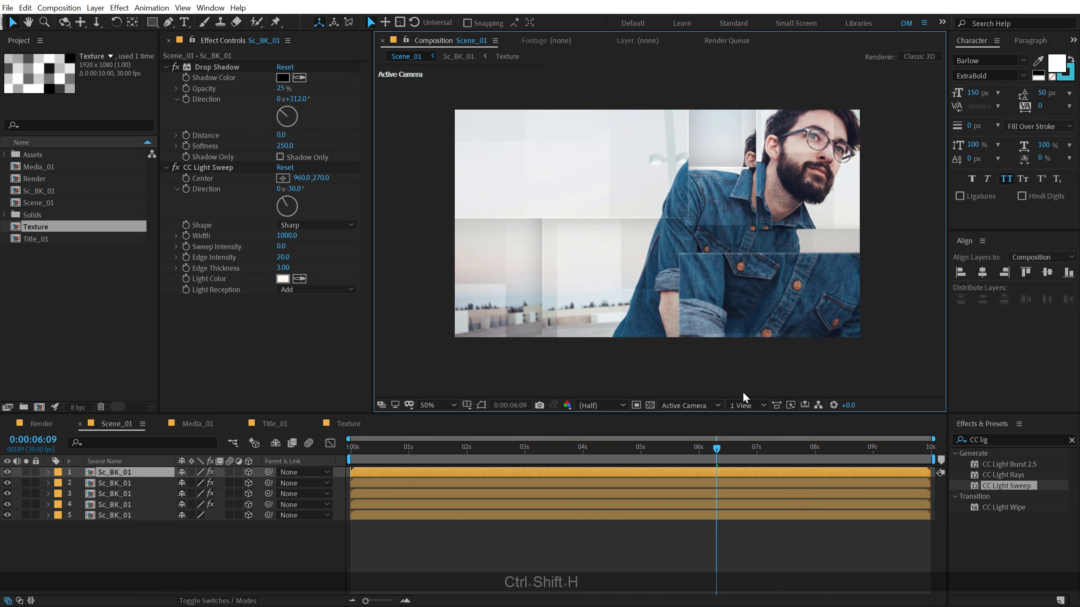
{"action": "left_click", "coordinate": [296, 189]}
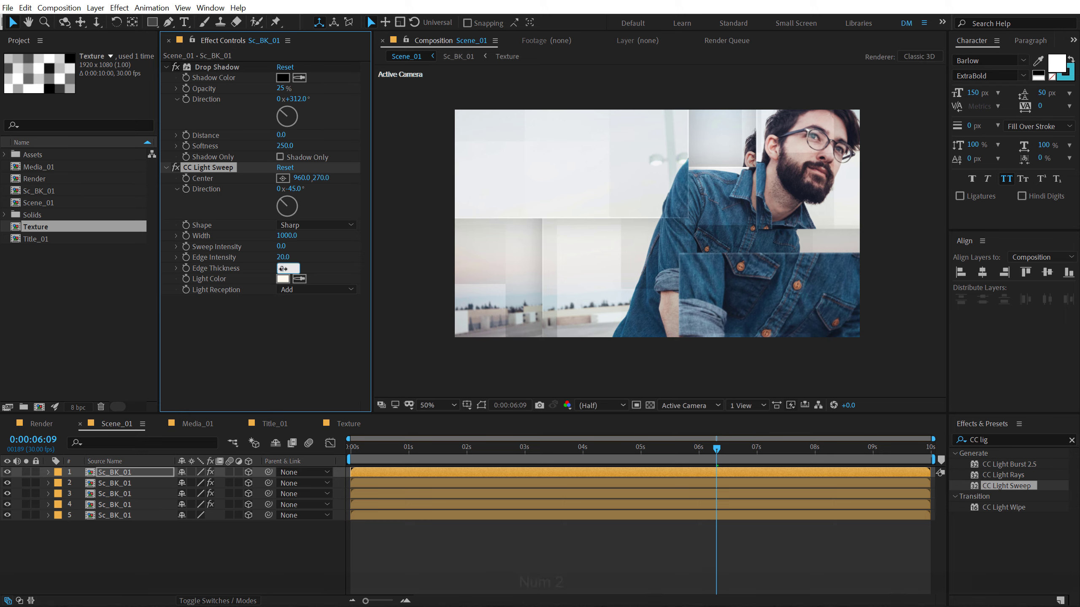
{"action": "left_click", "coordinate": [283, 269]}
{"action": "type", "text": "2"}
{"action": "key", "text": "Return"}
Step: Set the preview resolution to Full and examine the edges and shadows of the masked copies up close
{"action": "left_click", "coordinate": [597, 405]}
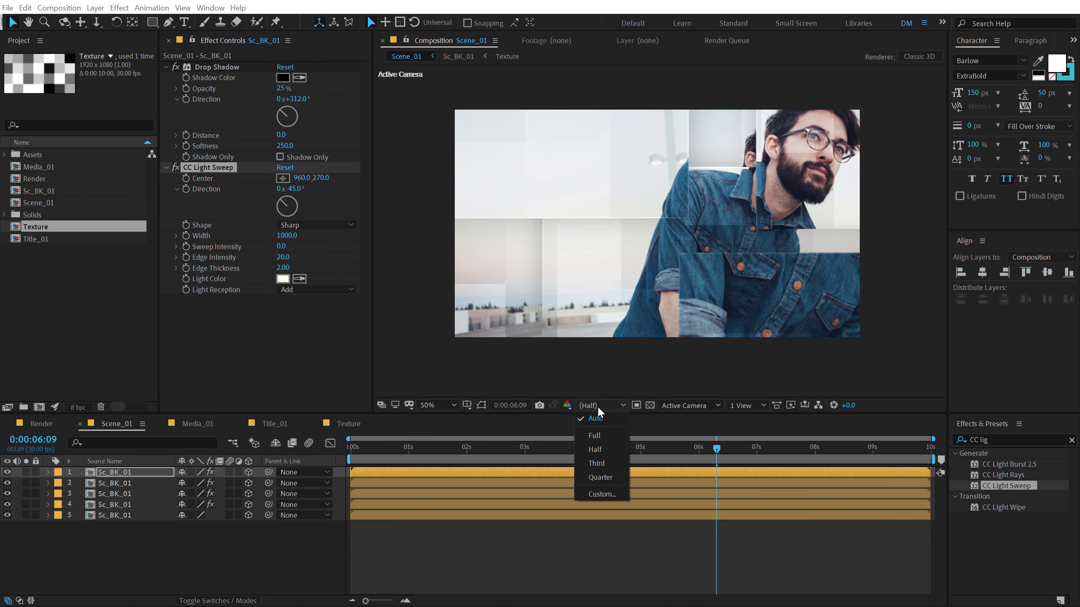
{"action": "left_click", "coordinate": [596, 435]}
{"action": "scroll", "coordinate": [659, 310], "scroll_direction": "up", "scroll_amount": 2}
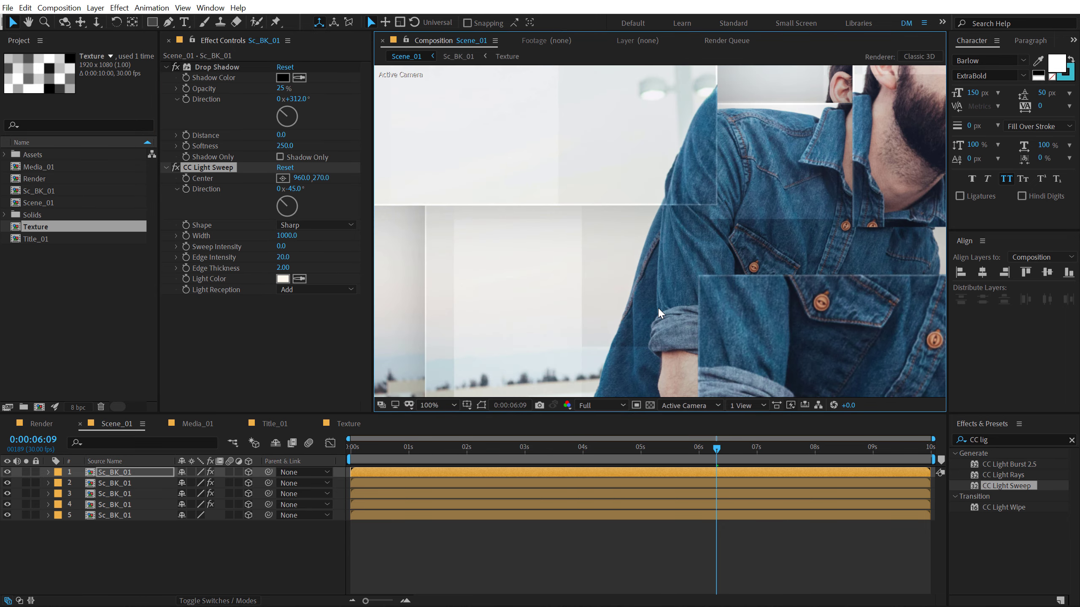
{"action": "scroll", "coordinate": [658, 305], "scroll_direction": "down", "scroll_amount": 2}
{"action": "left_click", "coordinate": [106, 561]}
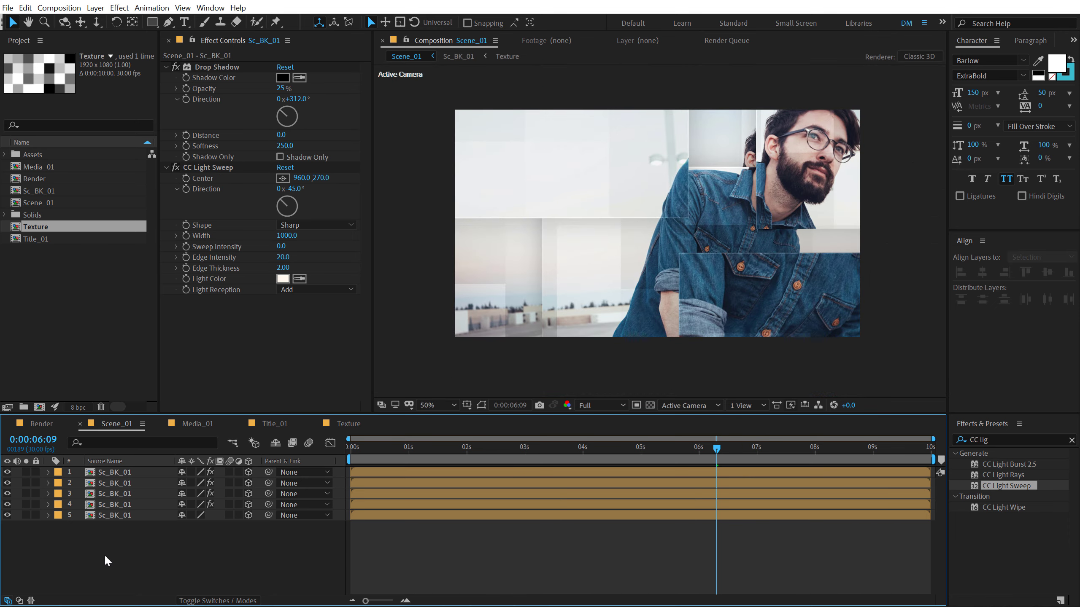
{"action": "scroll", "coordinate": [658, 313], "scroll_direction": "up", "scroll_amount": 2}
{"action": "left_click", "coordinate": [658, 313]}
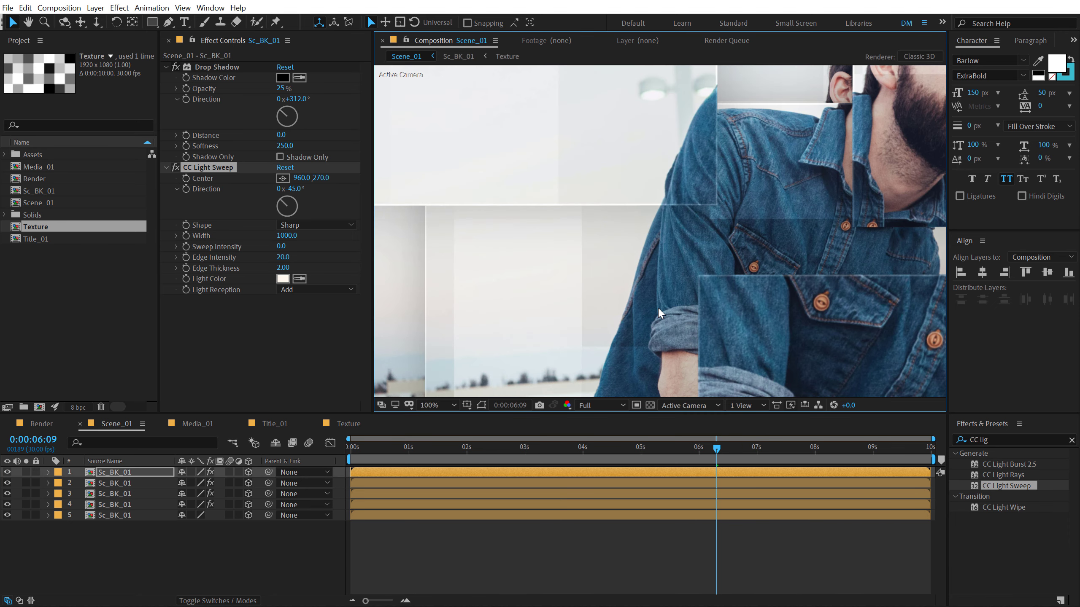
{"action": "scroll", "coordinate": [659, 309], "scroll_direction": "down", "scroll_amount": 2}
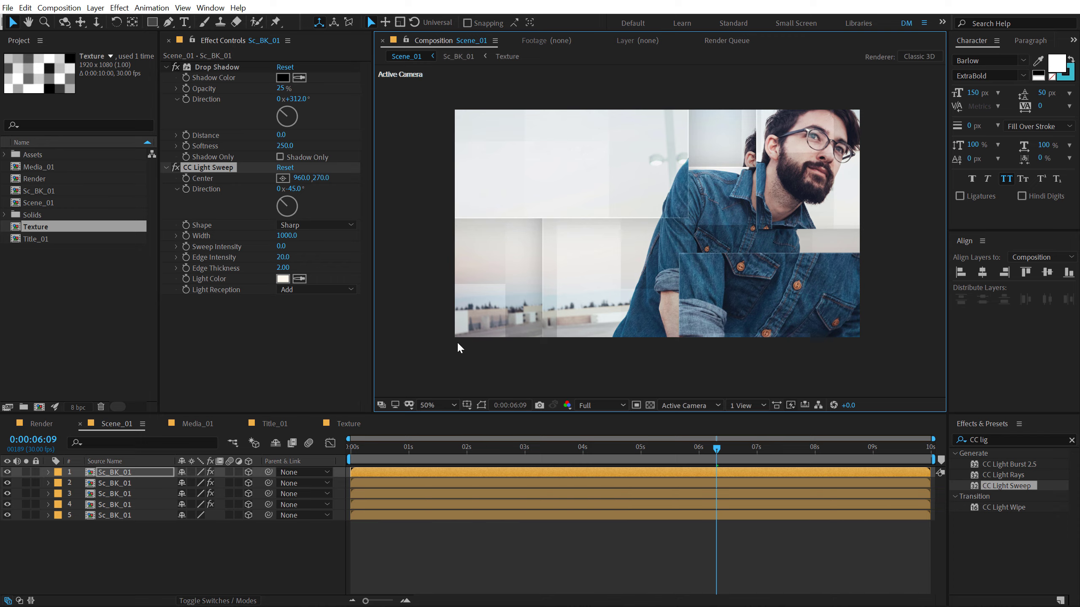
{"action": "left_click", "coordinate": [94, 576]}
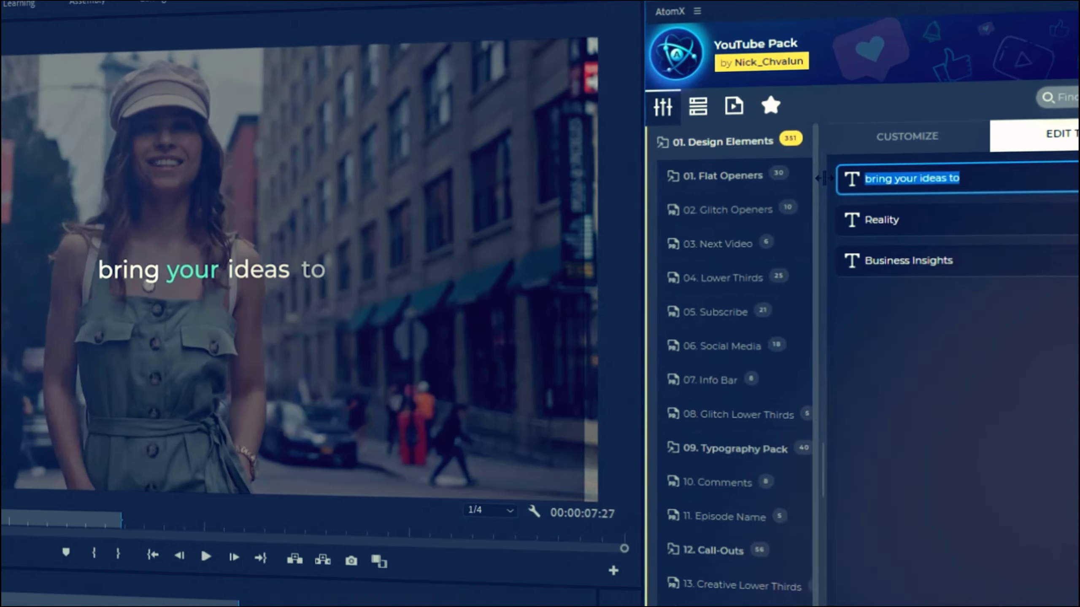
{"action": "type", "text": "Discover this beautiful"}
{"action": "key", "text": "Tab"}
{"action": "type", "text": "Wr"}
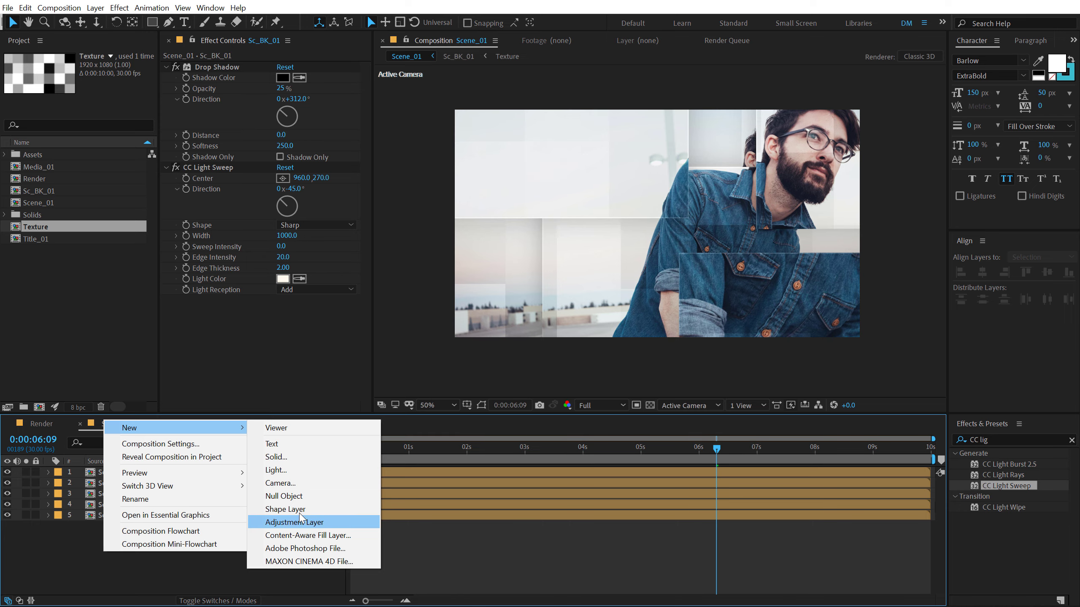
Step: Add a two-node camera with the 50mm preset to Scene_01
{"action": "left_click", "coordinate": [285, 484]}
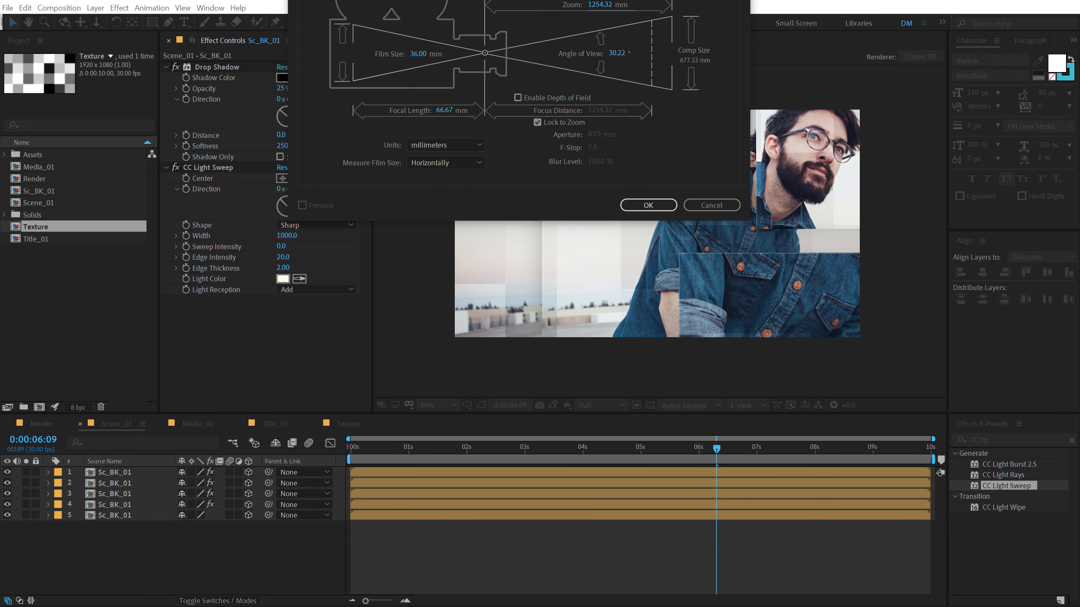
{"action": "left_click", "coordinate": [534, 185]}
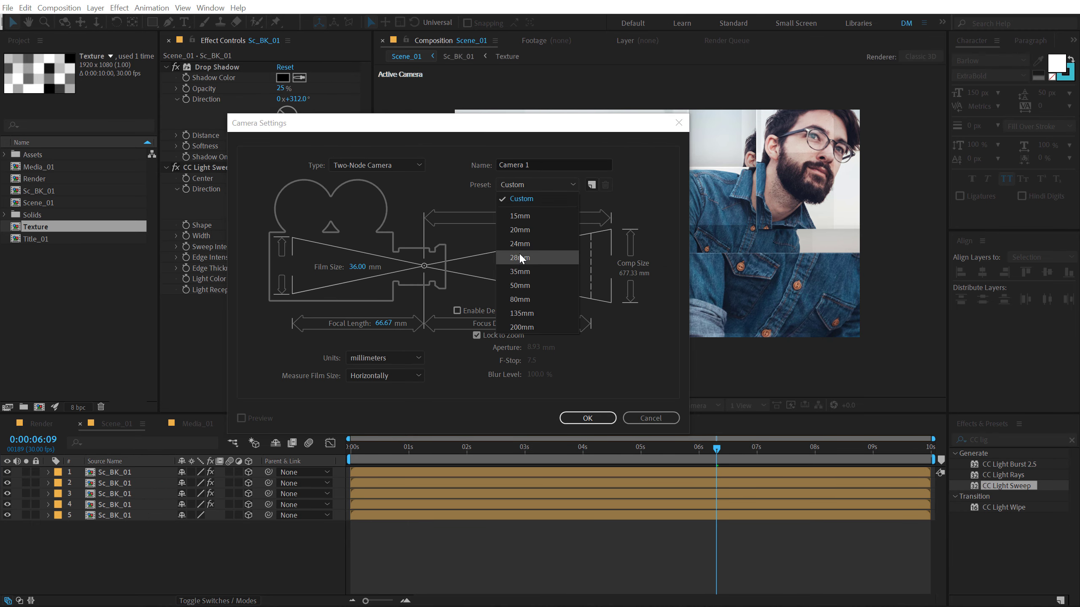
{"action": "left_click", "coordinate": [519, 286]}
{"action": "left_click", "coordinate": [588, 418]}
Step: Add a null object, show the layer controls, and centre the null horizontally and vertically in the composition
{"action": "right_click", "coordinate": [123, 589]}
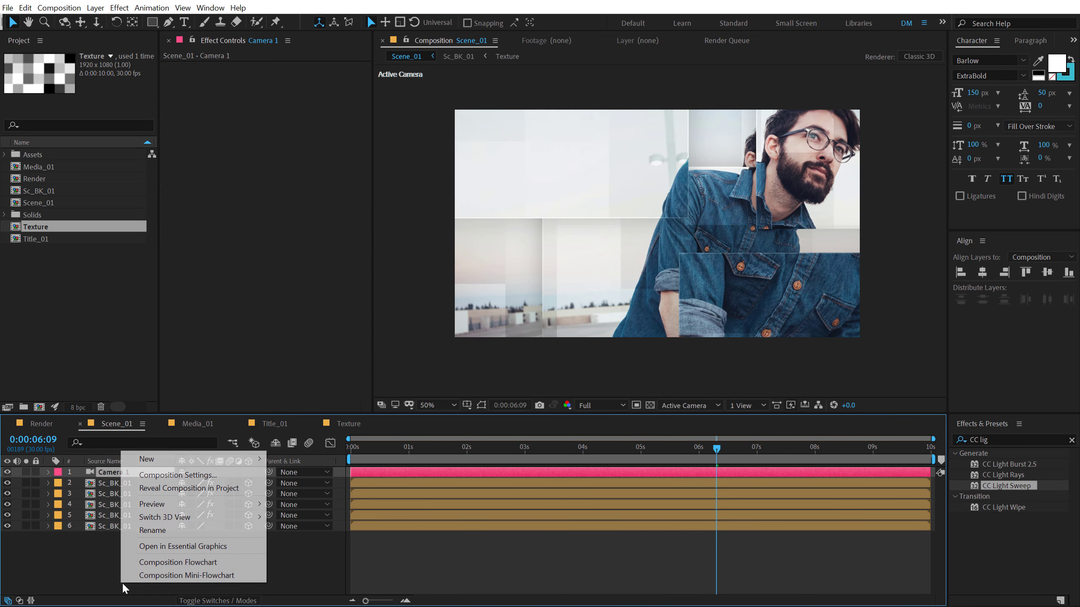
{"action": "mouse_move", "coordinate": [170, 459]}
{"action": "left_click", "coordinate": [298, 523]}
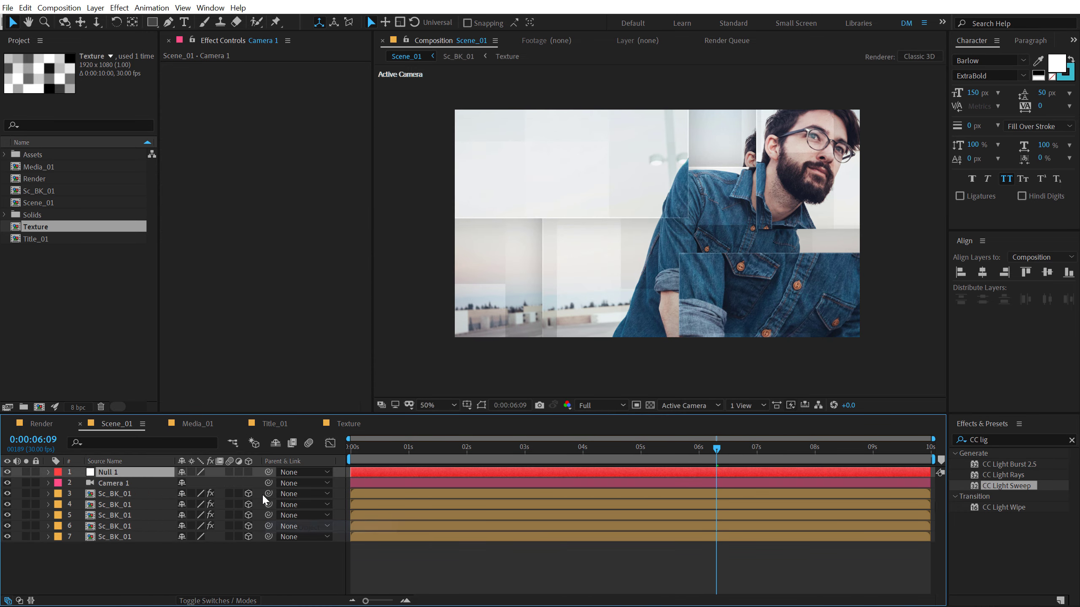
{"action": "key", "text": "ctrl+shift+h"}
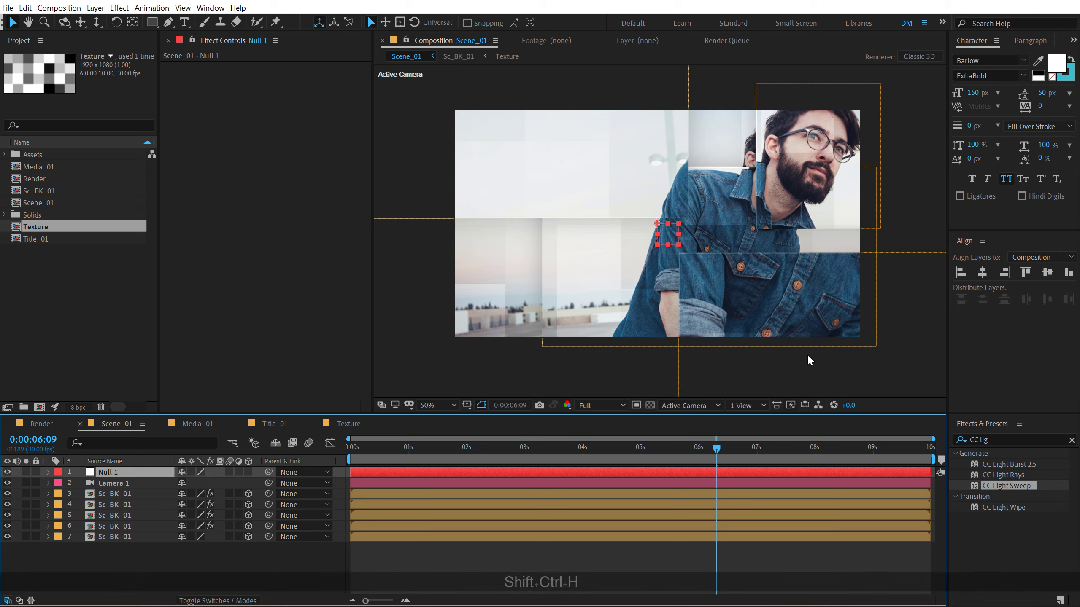
{"action": "left_click", "coordinate": [982, 272]}
{"action": "left_click", "coordinate": [1041, 275]}
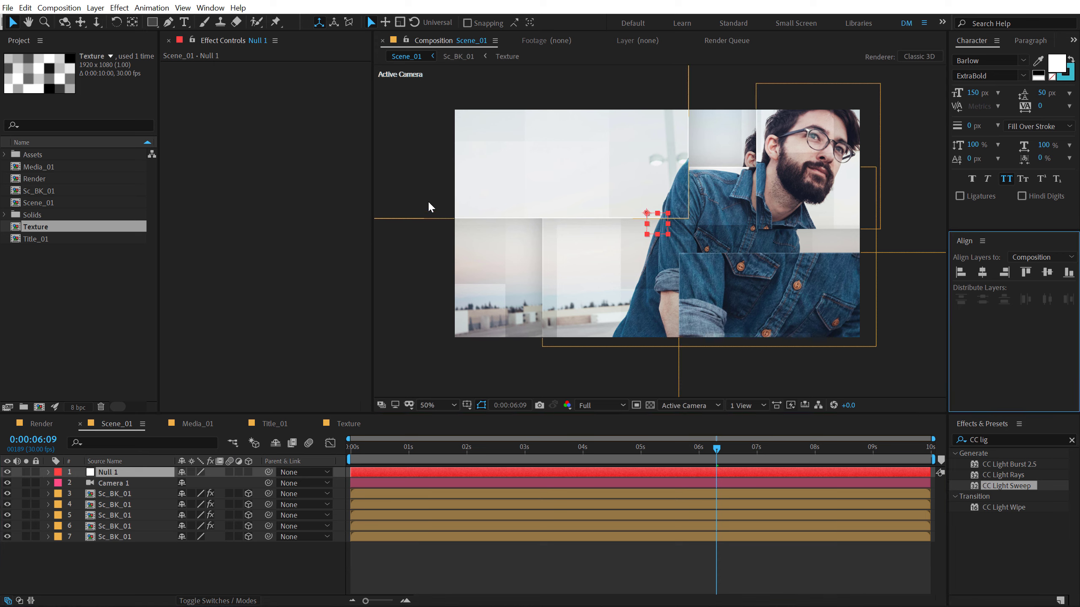
Step: Centre the null object's anchor point and make the null a 3D layer
{"action": "key", "text": "ctrl"}
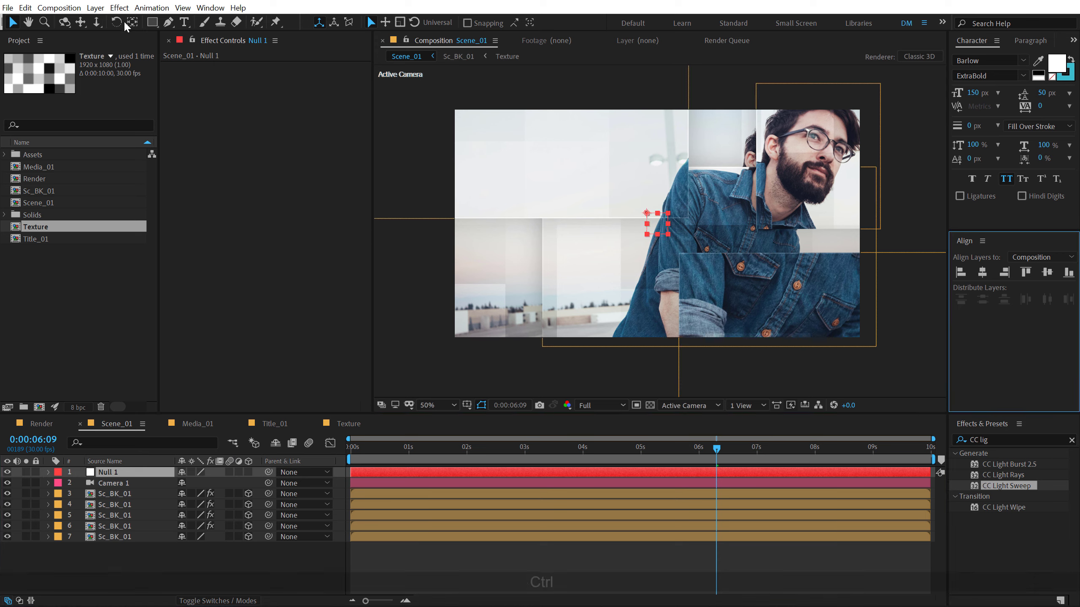
{"action": "double_click", "coordinate": [133, 23], "text": "ctrl"}
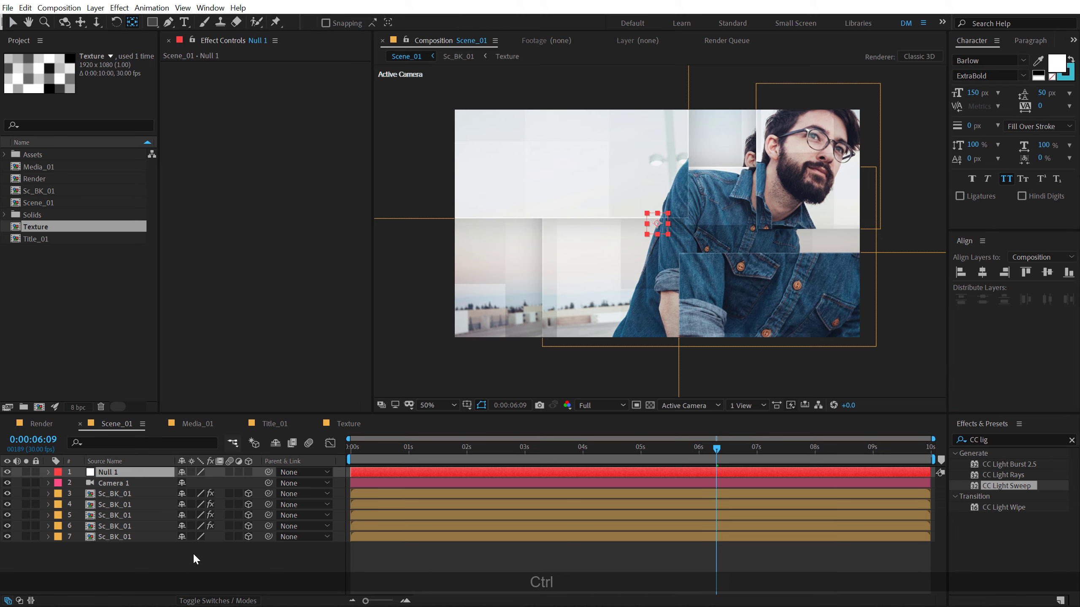
{"action": "left_click", "coordinate": [248, 472]}
Step: Parent Camera 1 to the null object
{"action": "left_click", "coordinate": [152, 486]}
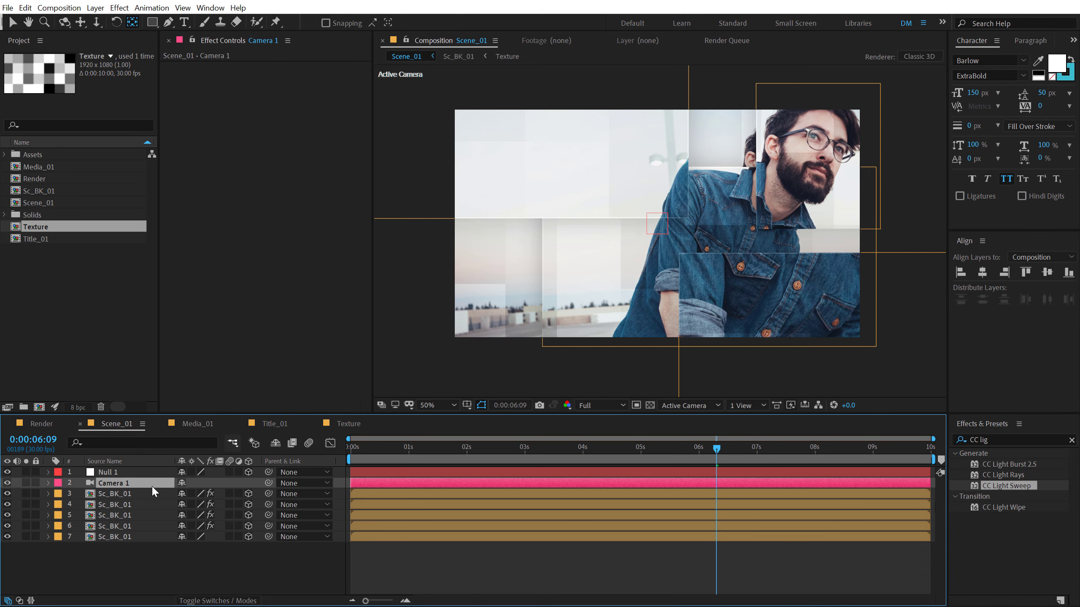
{"action": "left_click_drag", "start_coordinate": [269, 483], "coordinate": [115, 472]}
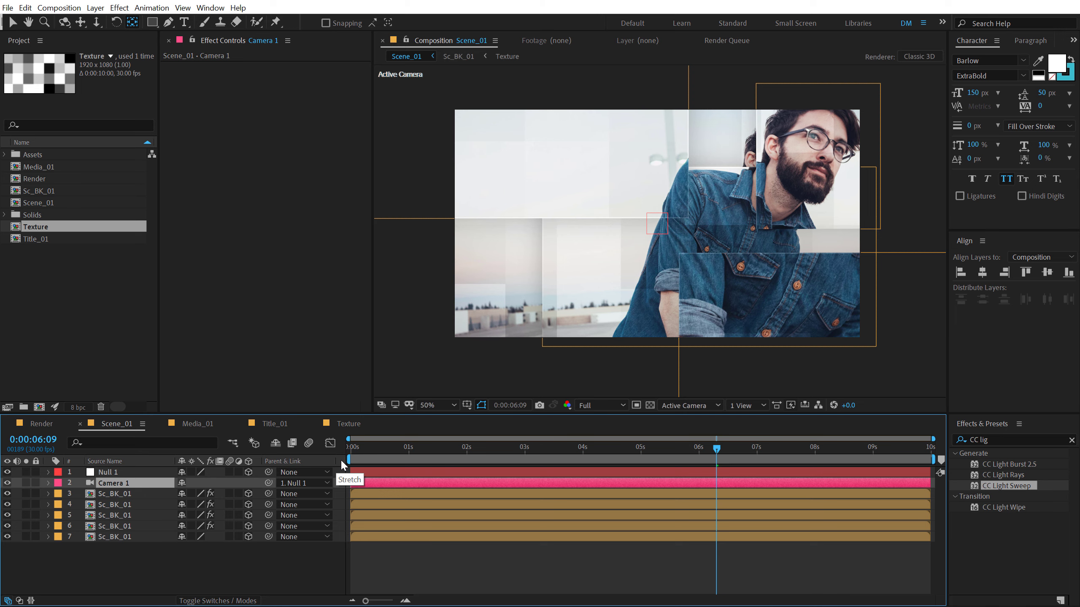
{"action": "right_click", "coordinate": [342, 463]}
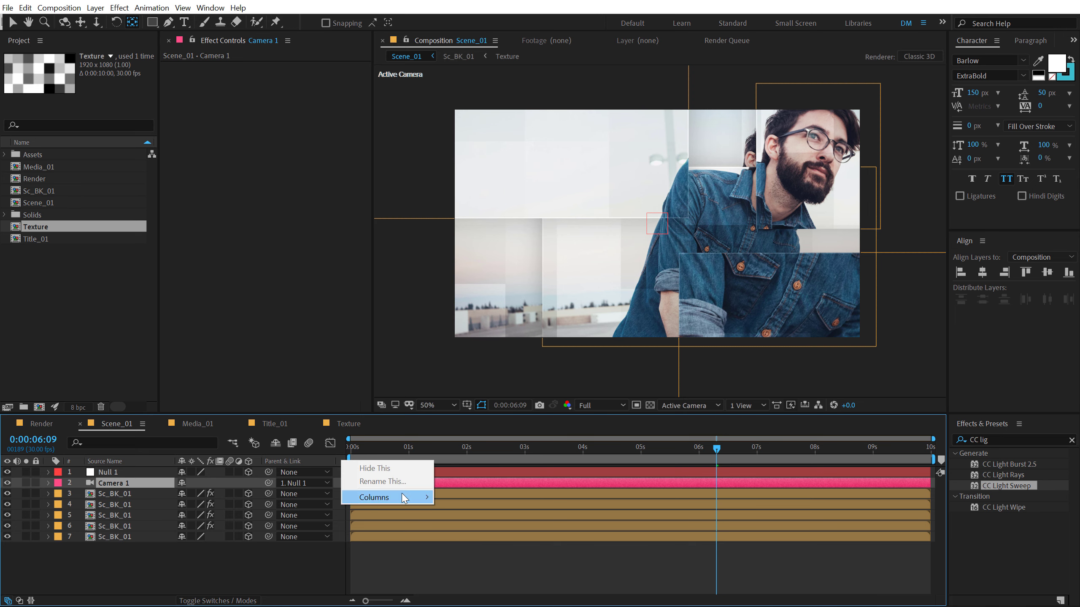
{"action": "mouse_move", "coordinate": [404, 498]}
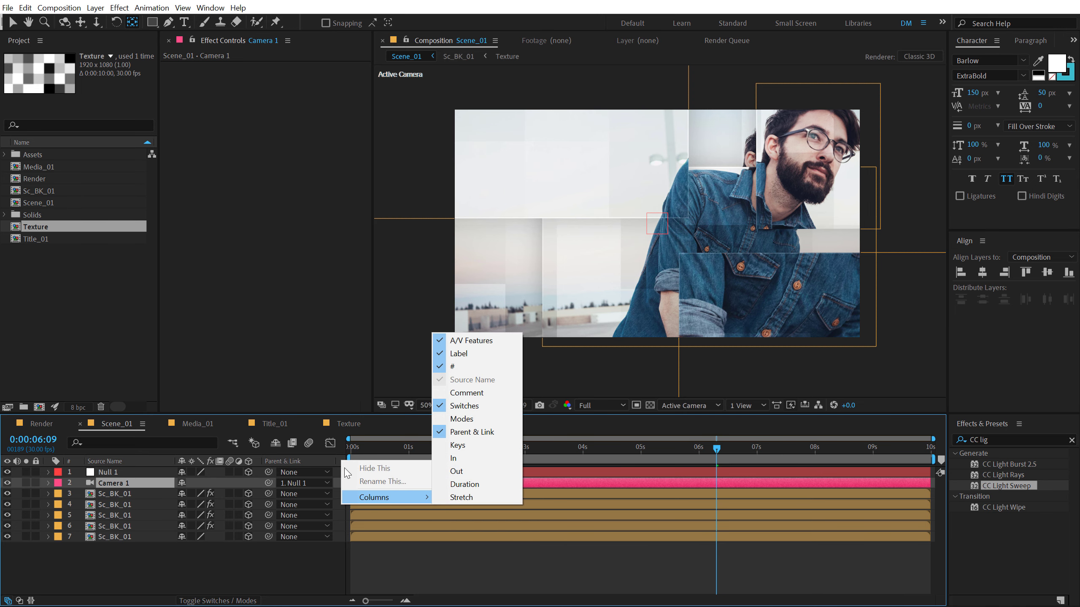
{"action": "left_click", "coordinate": [168, 554]}
Step: Rename the null object Cam Controller and turn off its visibility
{"action": "left_click", "coordinate": [114, 475]}
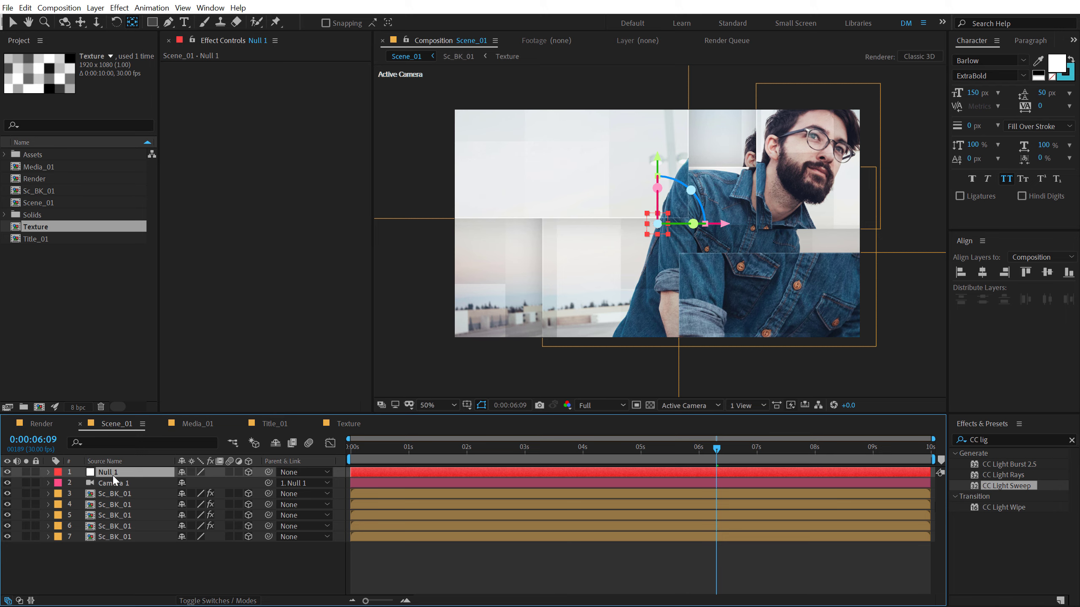
{"action": "key", "text": "Return"}
{"action": "type", "text": "Cam C"}
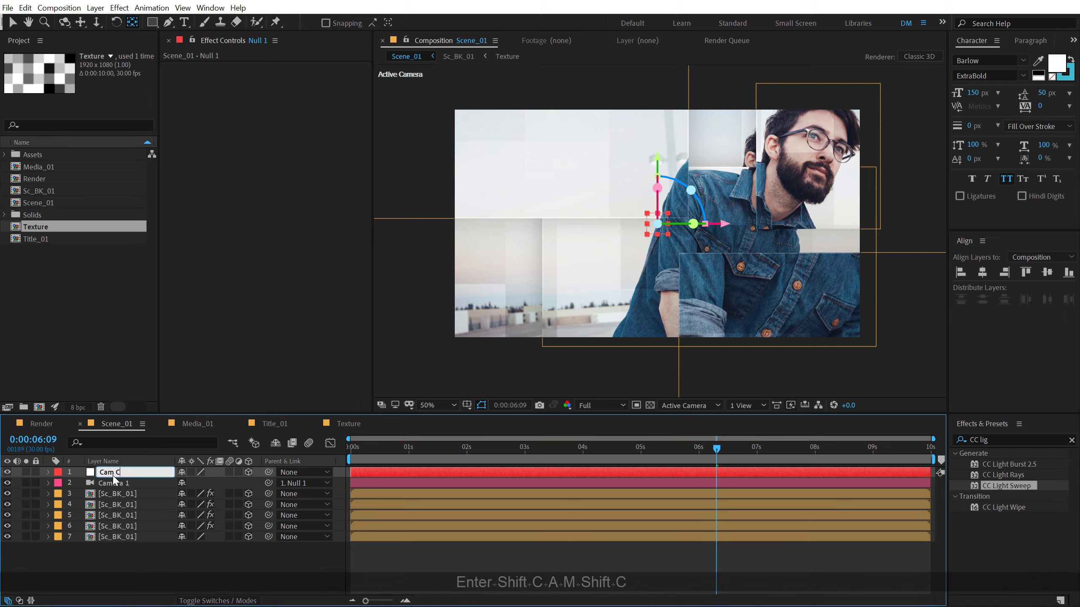
{"action": "type", "text": "ontroller"}
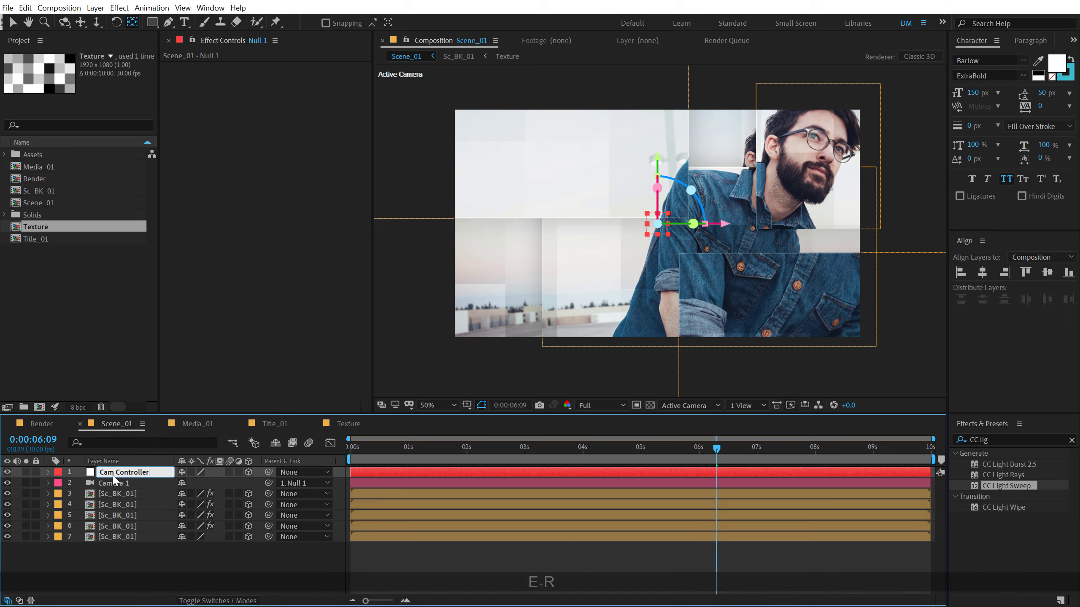
{"action": "key", "text": "Return"}
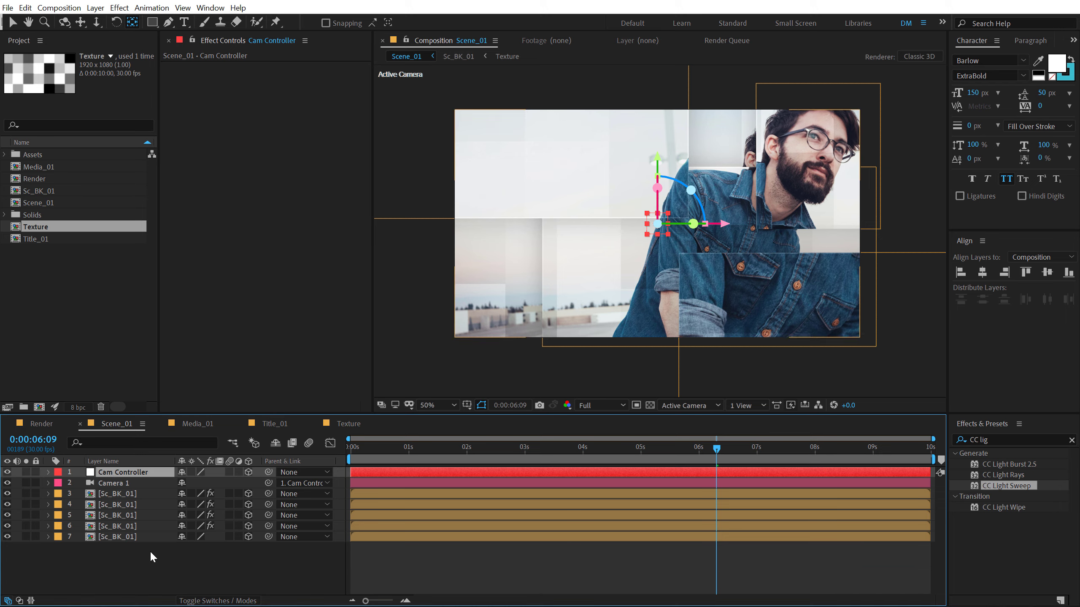
{"action": "left_click", "coordinate": [136, 572]}
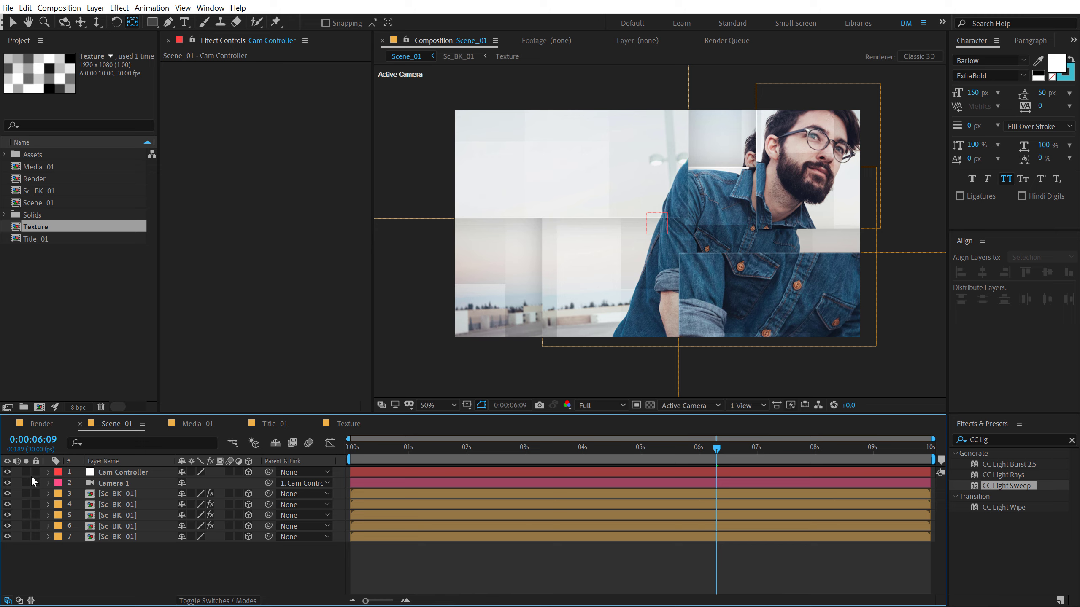
Step: Add a second null object to Scene_01 and name it Zoom
{"action": "right_click", "coordinate": [96, 580]}
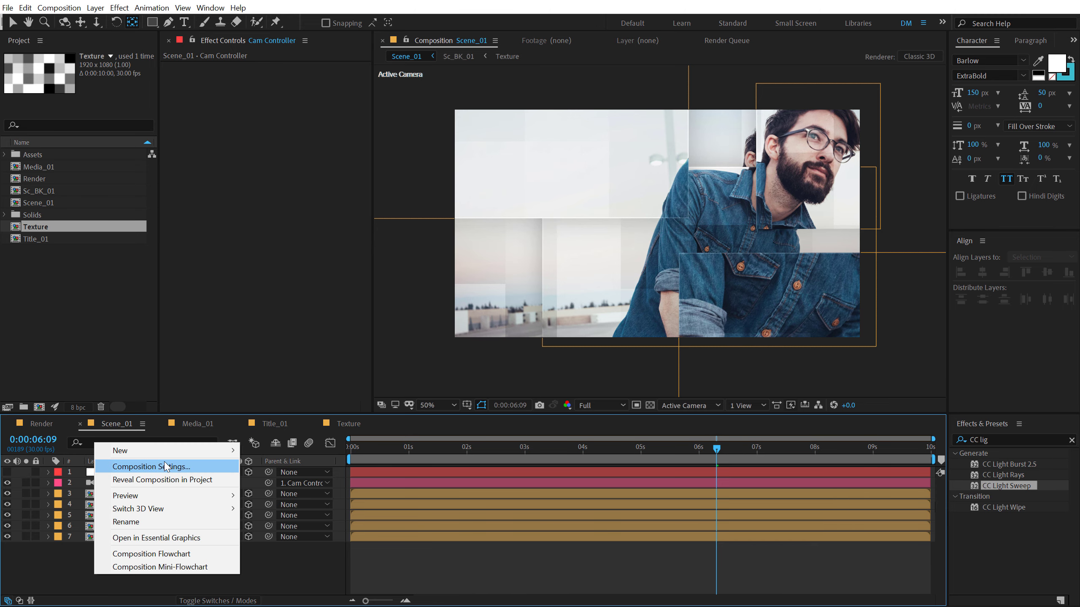
{"action": "mouse_move", "coordinate": [132, 450]}
{"action": "left_click", "coordinate": [288, 519]}
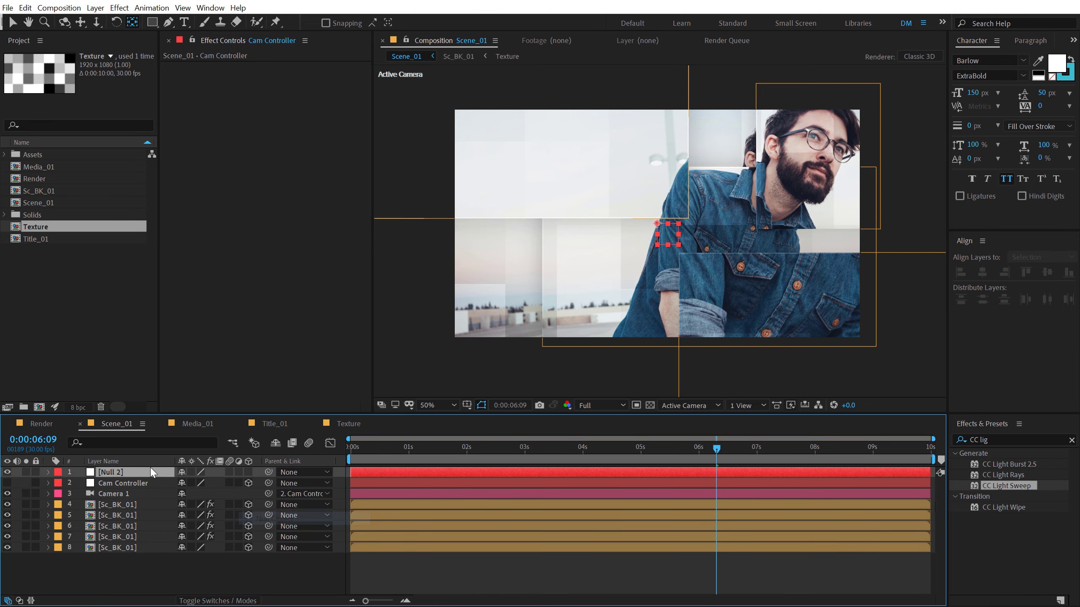
{"action": "key", "text": "Return"}
{"action": "type", "text": "Zoom"}
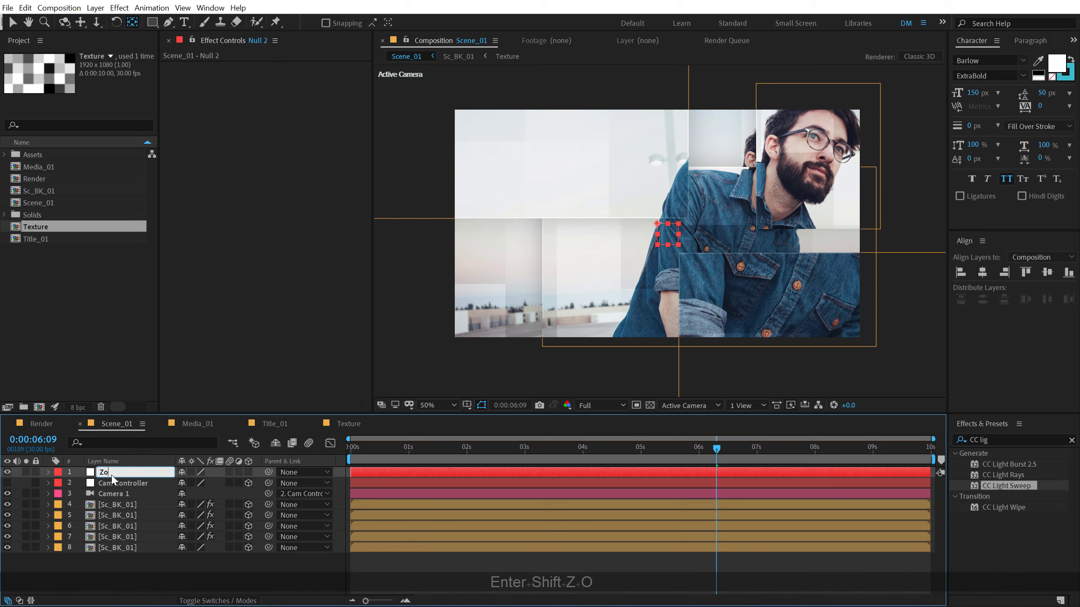
{"action": "key", "text": "Return"}
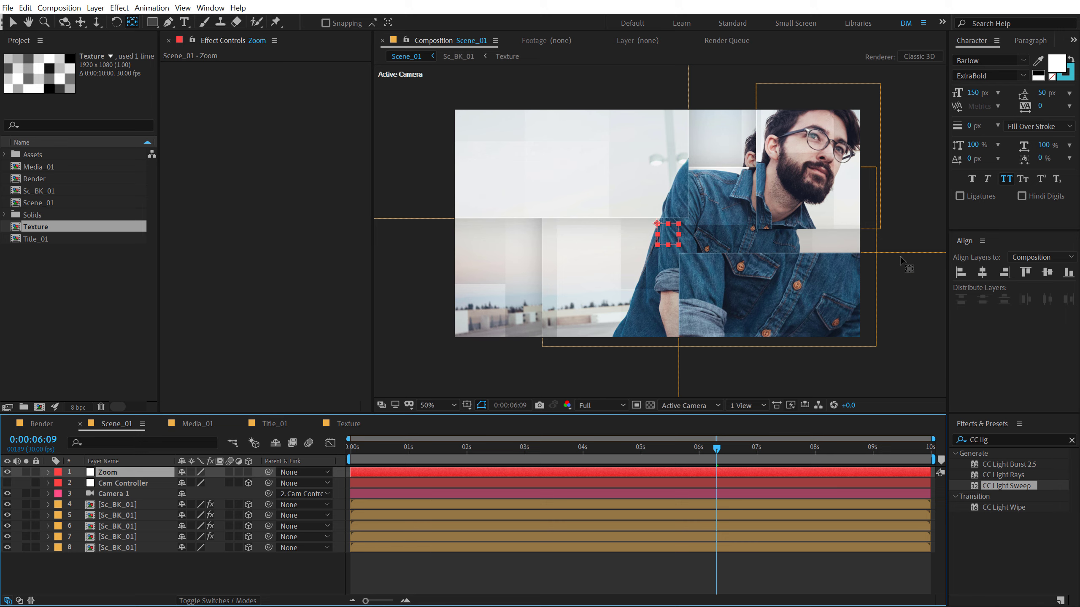
Step: Centre the Zoom null and its anchor point in the composition and make it a 3D layer
{"action": "left_click", "coordinate": [981, 273]}
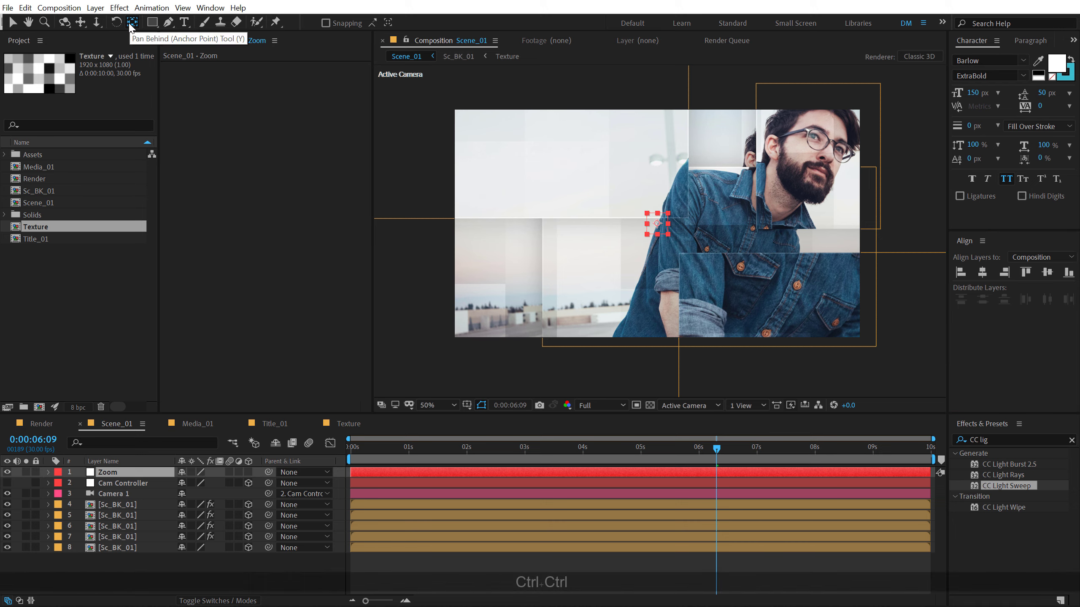
{"action": "left_click", "coordinate": [12, 22]}
{"action": "left_click", "coordinate": [248, 473]}
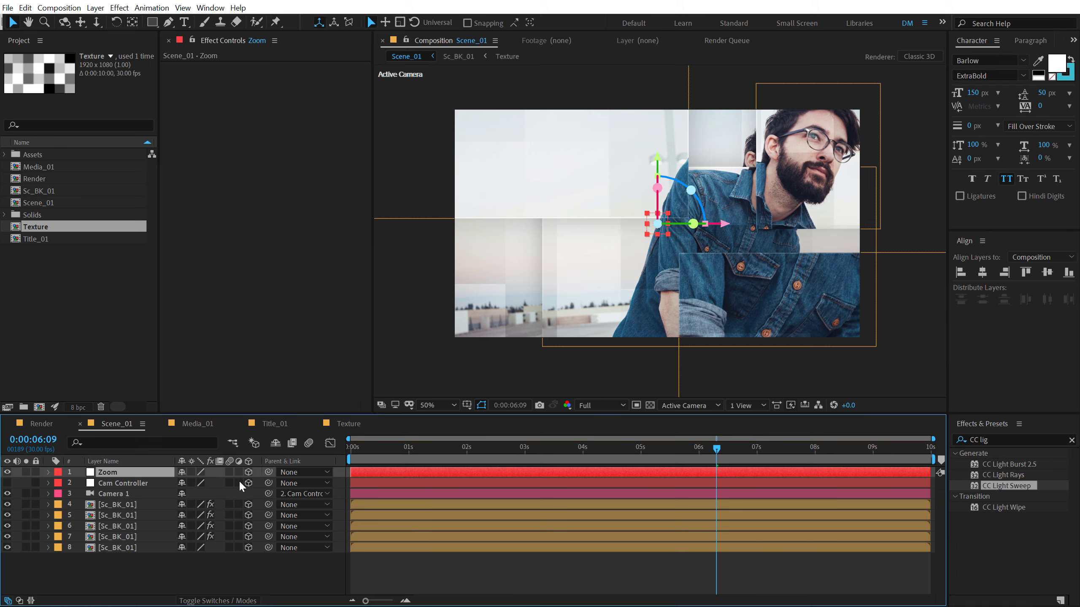
Step: Add an adjustment layer to Scene_01 and name it Blur
{"action": "left_click", "coordinate": [90, 572]}
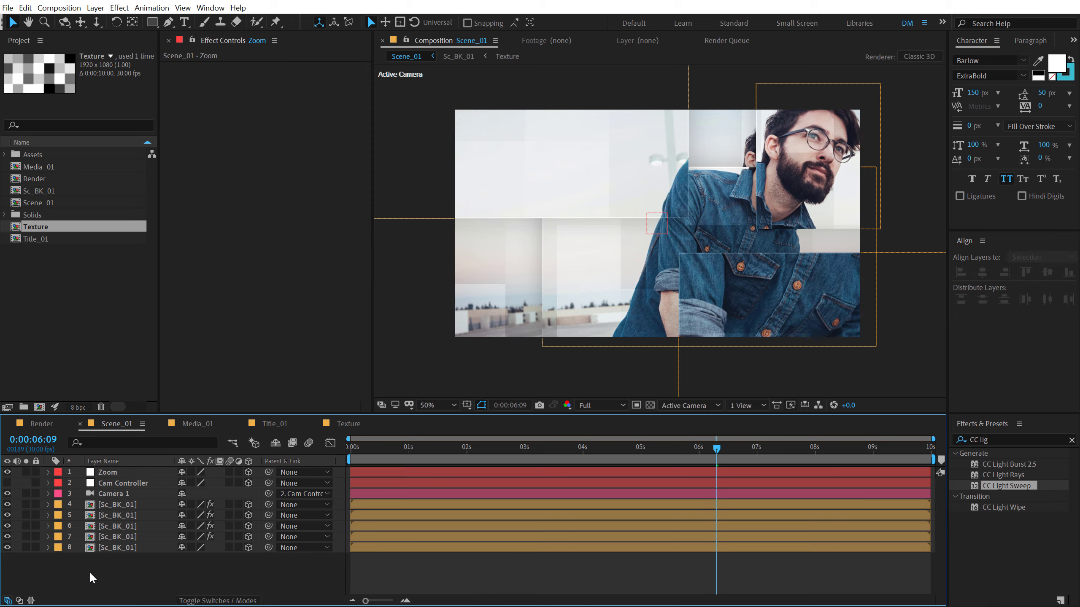
{"action": "right_click", "coordinate": [90, 572]}
{"action": "mouse_move", "coordinate": [151, 450]}
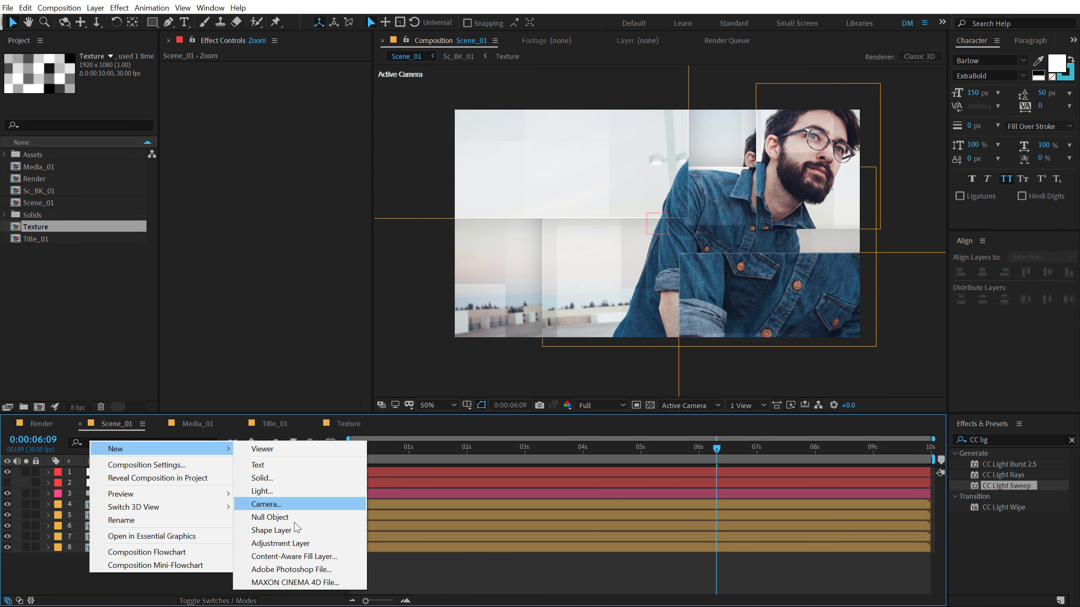
{"action": "left_click", "coordinate": [293, 544]}
{"action": "key", "text": "Return"}
{"action": "type", "text": "Bluer"}
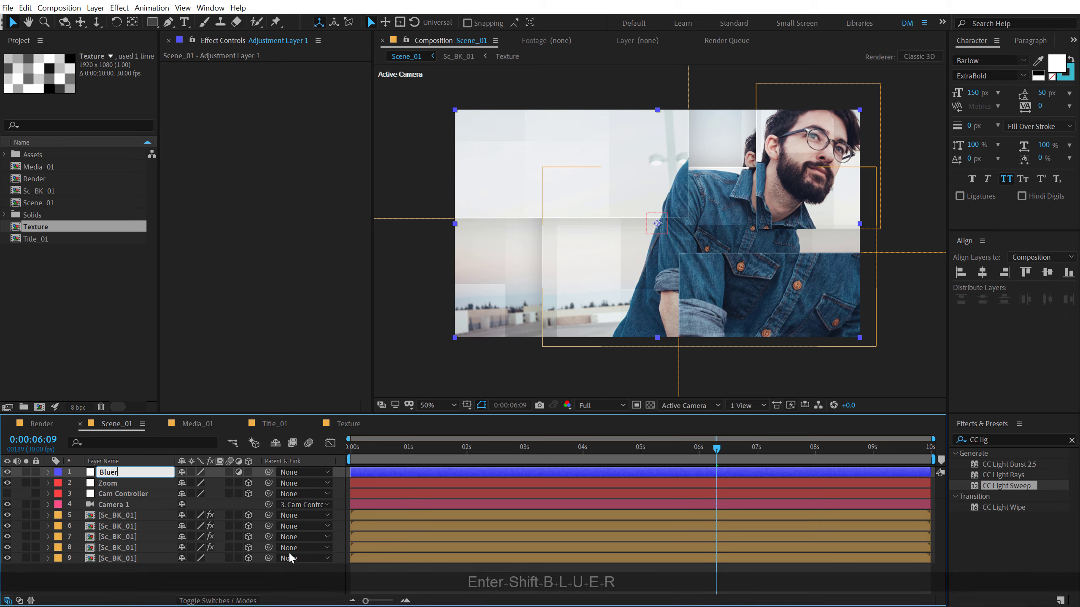
{"action": "key", "text": "BackSpace"}
{"action": "key", "text": "BackSpace"}
{"action": "type", "text": "r"}
{"action": "left_click", "coordinate": [132, 515]}
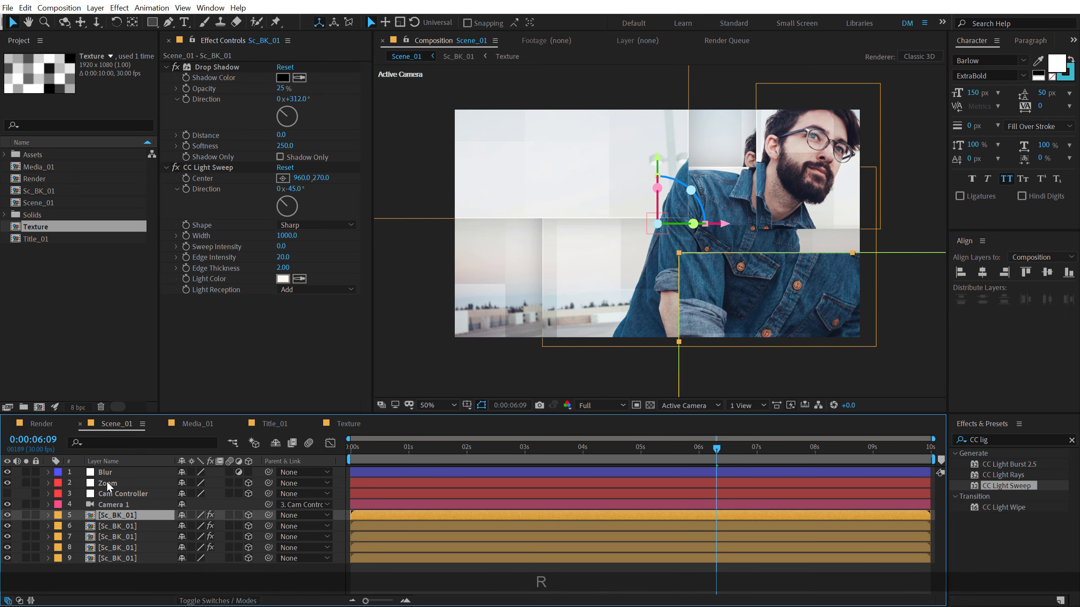
Step: Apply the Fast Box Blur effect to the Blur adjustment layer
{"action": "left_click", "coordinate": [108, 471]}
{"action": "left_click", "coordinate": [996, 441]}
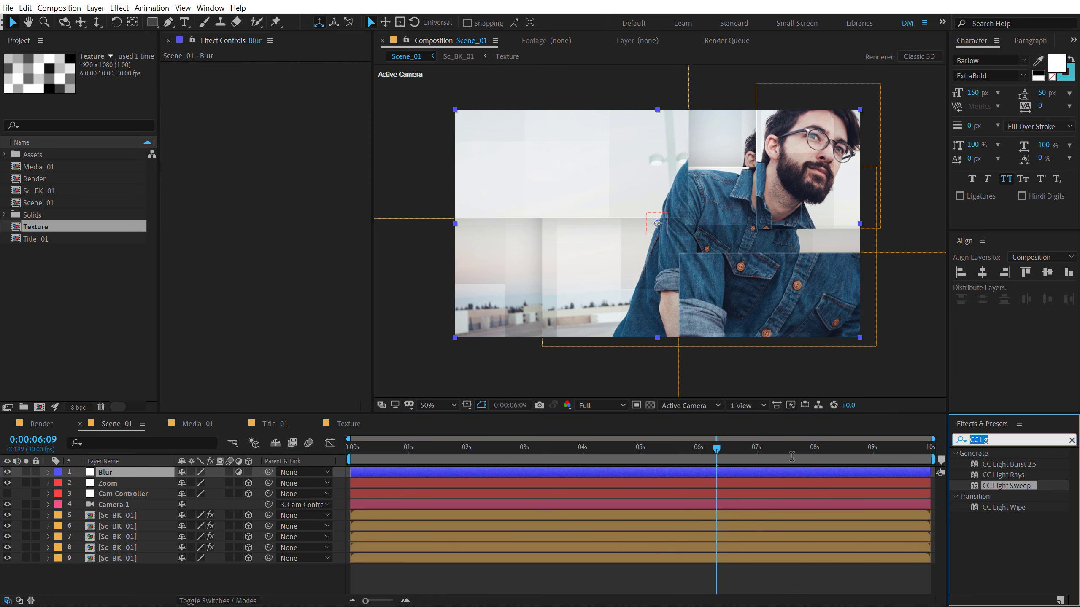
{"action": "type", "text": "fasy"}
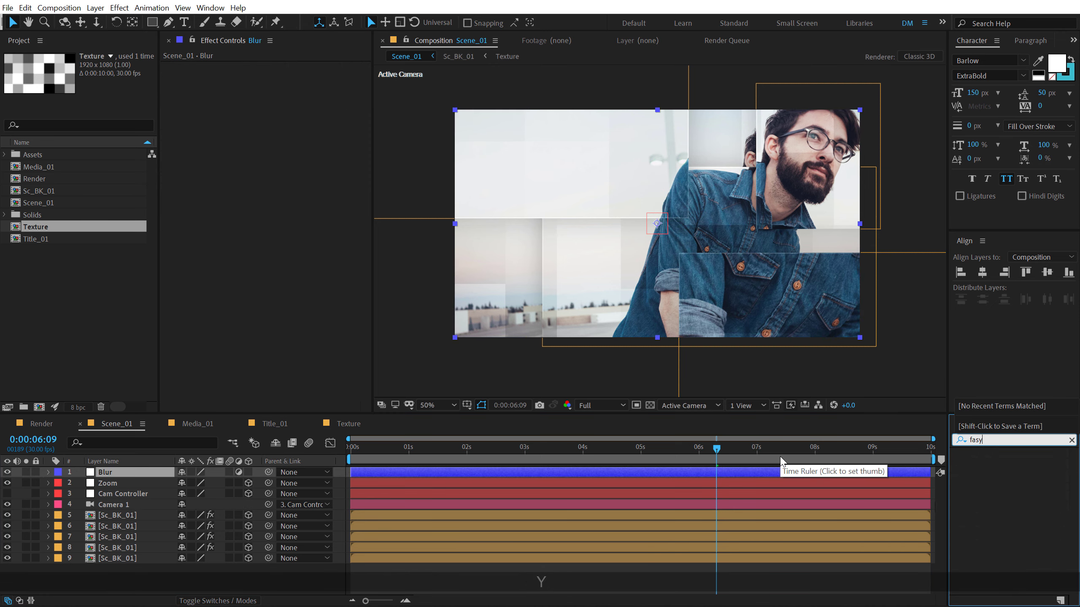
{"action": "key", "text": "BackSpace"}
{"action": "type", "text": "t"}
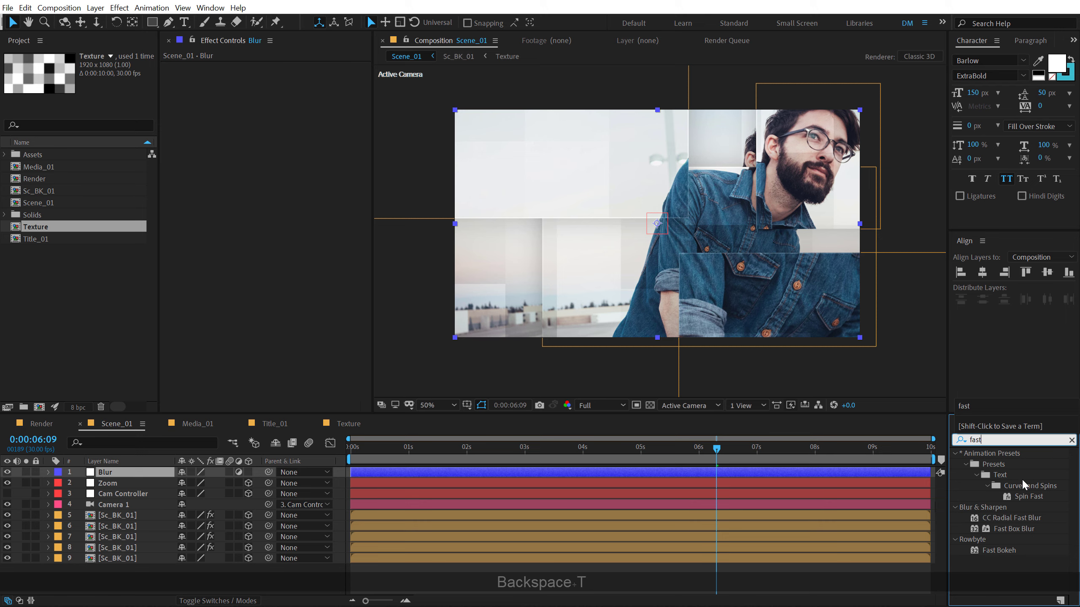
{"action": "double_click", "coordinate": [1014, 528]}
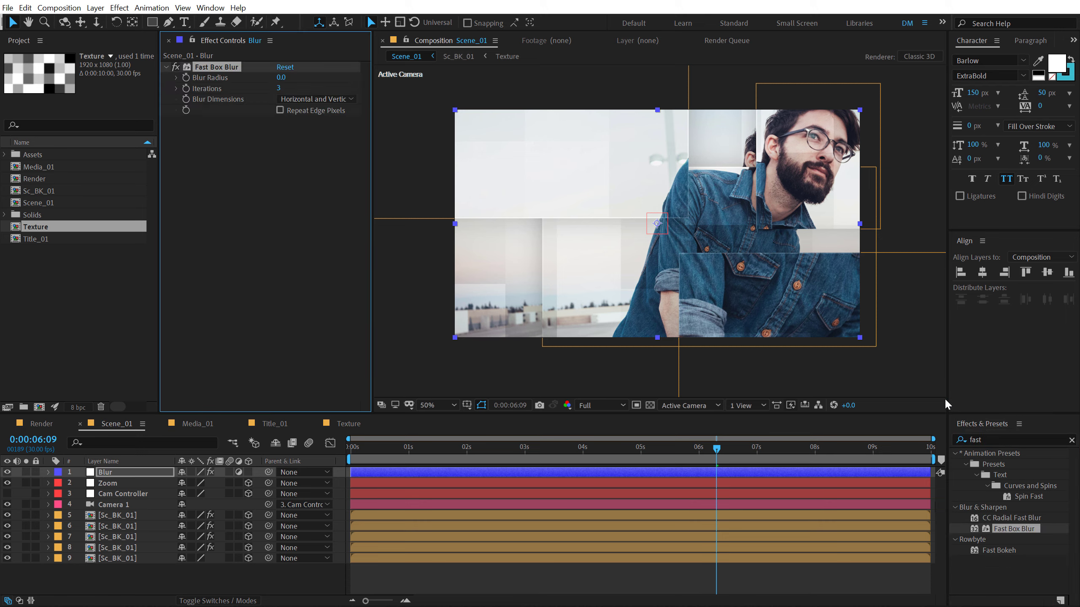
Step: Set the blur radius to 20 with Repeat Edge Pixels enabled, and turn off visibility of the Blur and Zoom layers
{"action": "left_click", "coordinate": [284, 78]}
{"action": "type", "text": "20"}
{"action": "key", "text": "Return"}
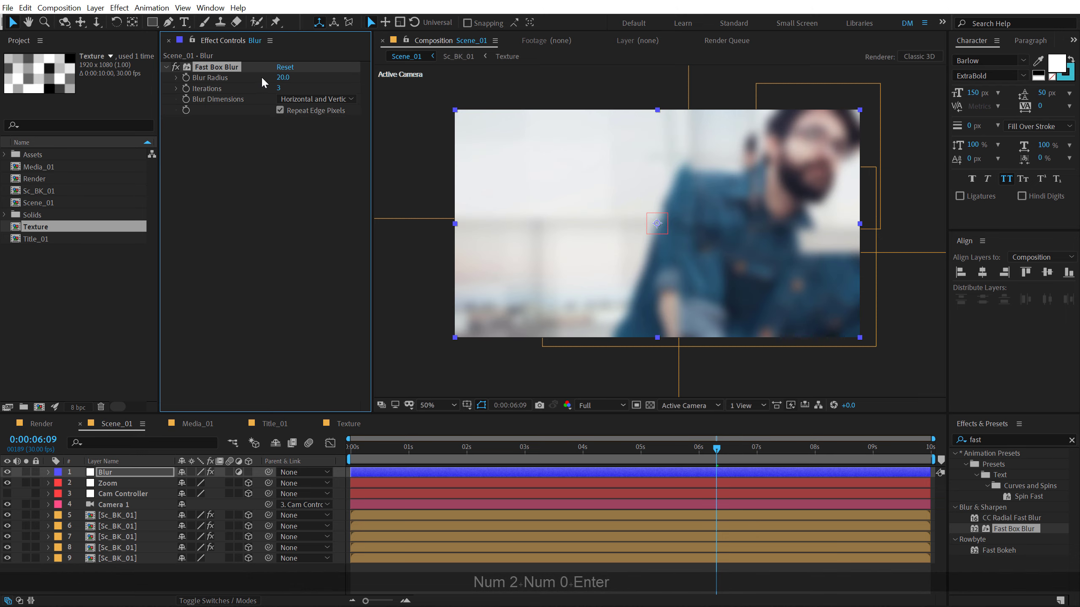
{"action": "left_click", "coordinate": [261, 182]}
{"action": "left_click", "coordinate": [7, 472]}
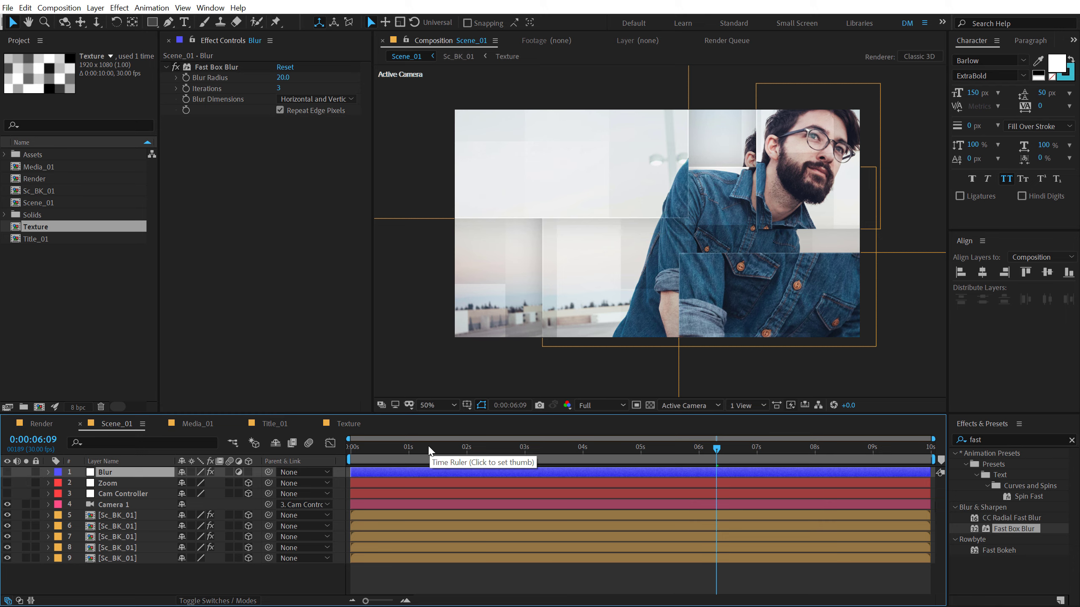
Step: Keyframe Cam Controller's position at 0:00:01:15, and set its Z position to 1106 at the start of the composition
{"action": "mouse_move", "coordinate": [430, 447]}
{"action": "left_mouse_down"}
{"action": "mouse_move", "coordinate": [459, 455]}
{"action": "mouse_move", "coordinate": [437, 455]}
{"action": "left_mouse_up"}
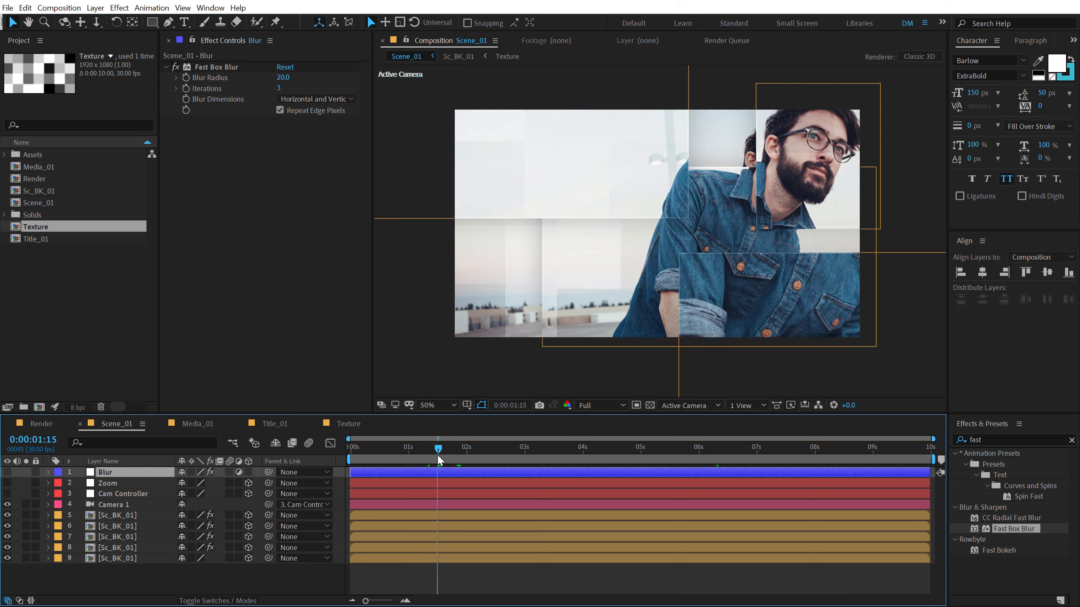
{"action": "left_click", "coordinate": [110, 505]}
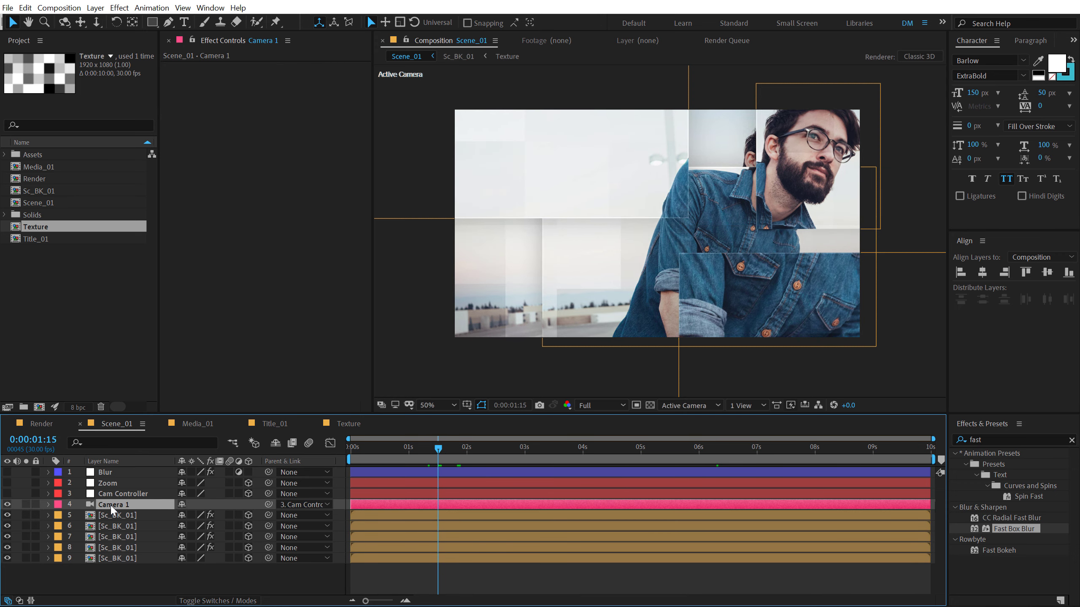
{"action": "left_click", "coordinate": [114, 495]}
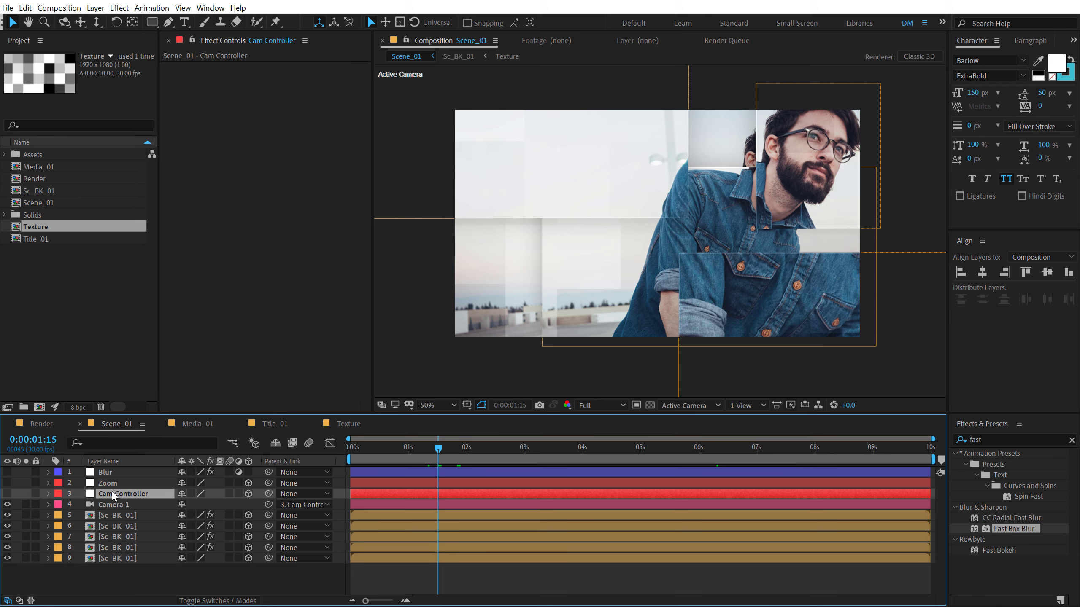
{"action": "key", "text": "p"}
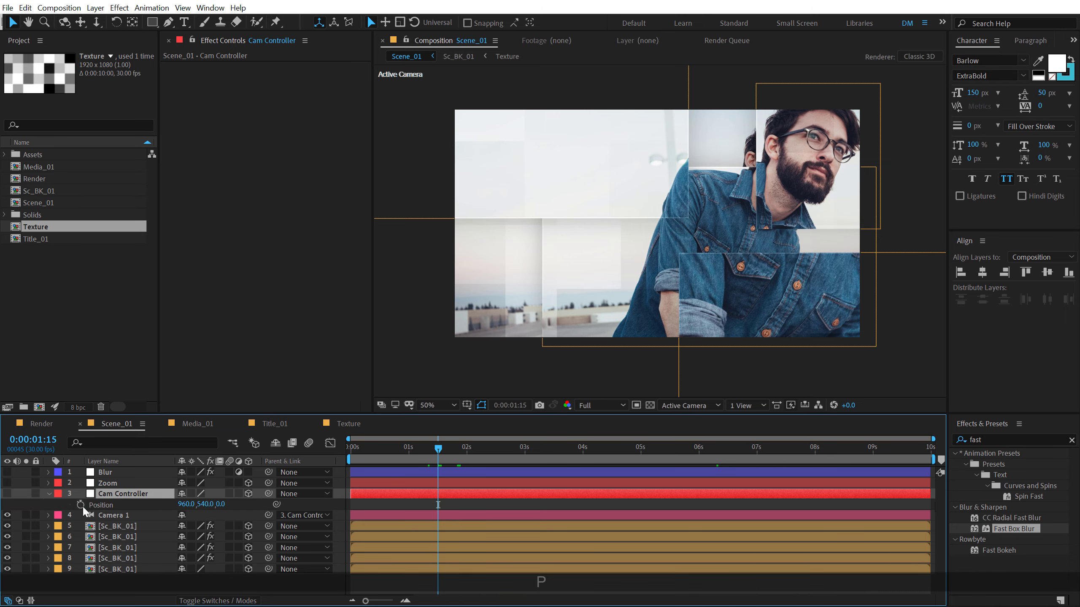
{"action": "left_click", "coordinate": [80, 505]}
{"action": "left_click", "coordinate": [410, 447]}
{"action": "key", "text": "Home"}
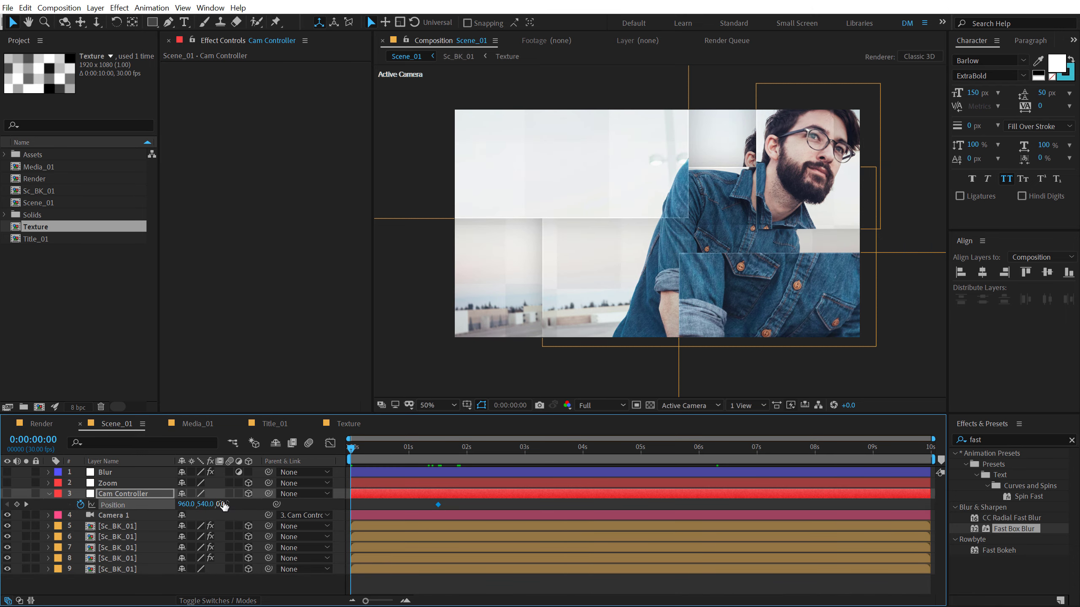
{"action": "left_click_drag", "start_coordinate": [224, 506], "coordinate": [900, 479]}
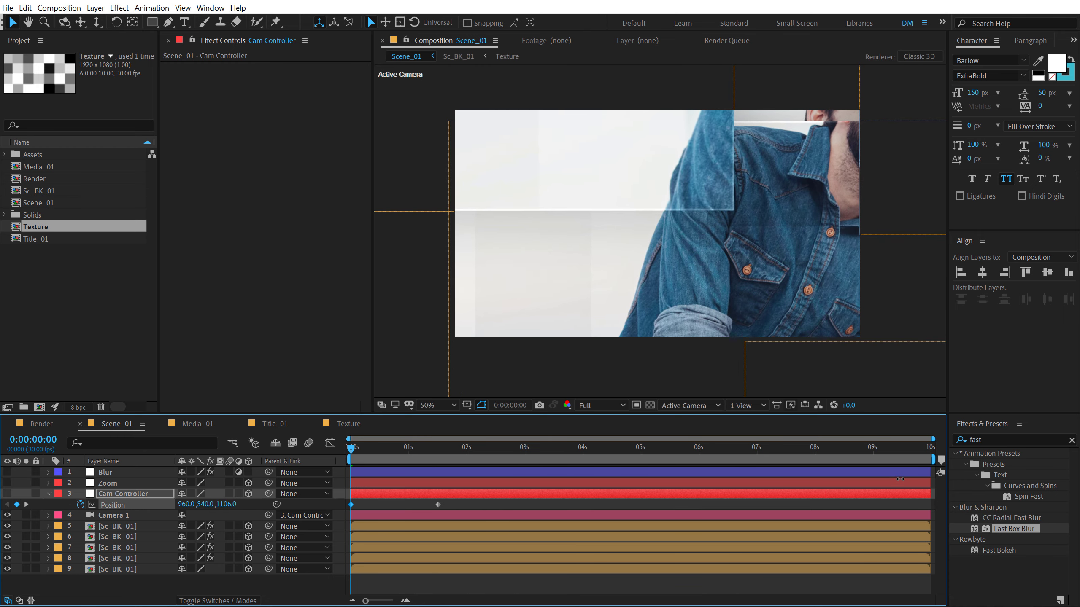
Step: Easy-ease both Cam Controller position keyframes and reshape their speed graph so the move starts fast and slows down gradually
{"action": "left_click_drag", "start_coordinate": [471, 503], "coordinate": [335, 513]}
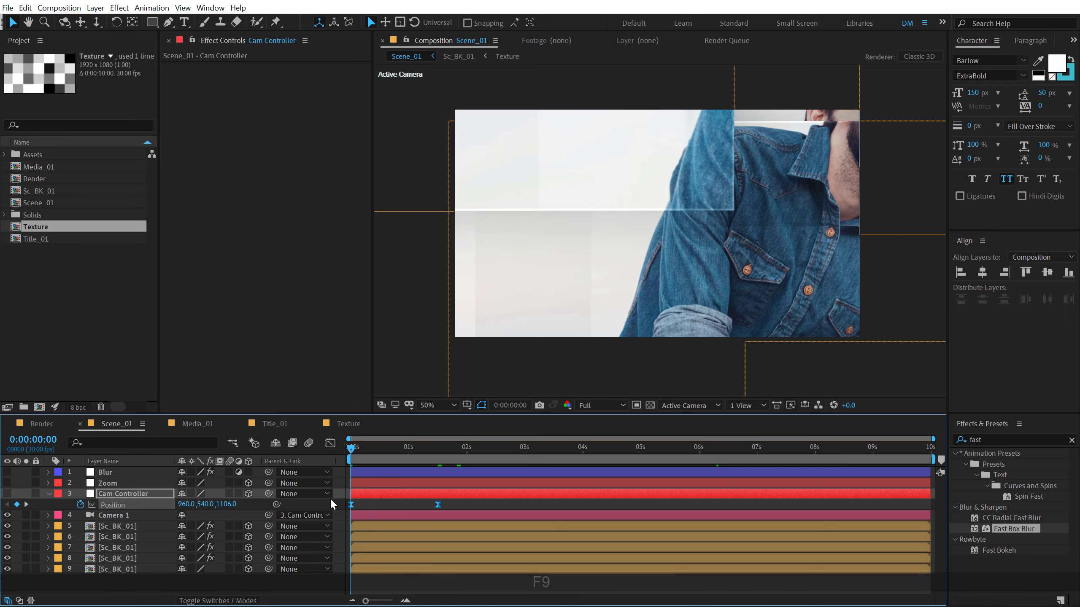
{"action": "key", "text": "F9"}
{"action": "left_click", "coordinate": [330, 443]}
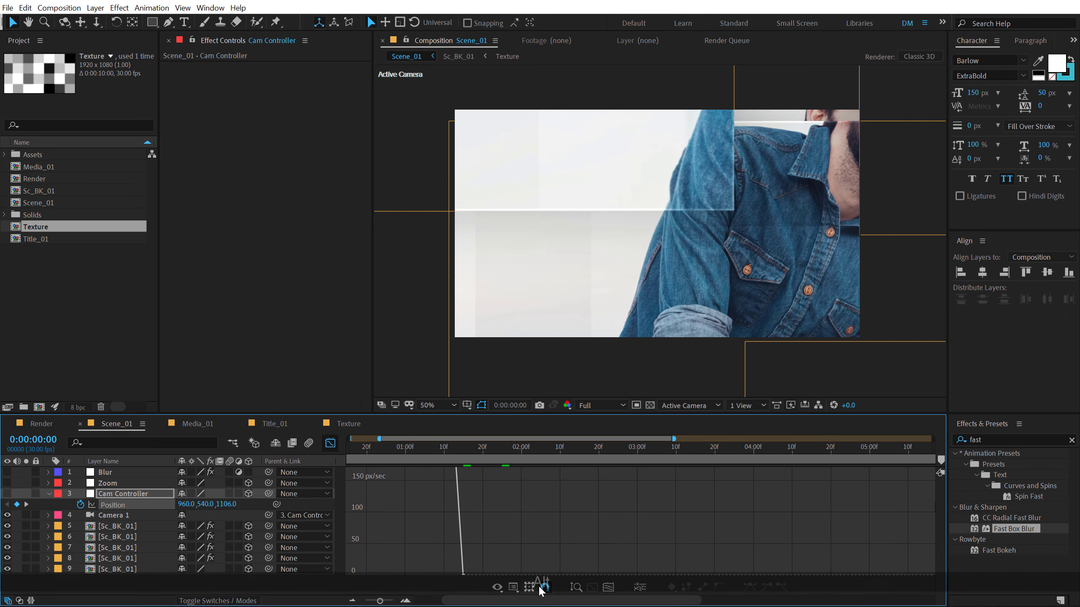
{"action": "right_click", "coordinate": [495, 509]}
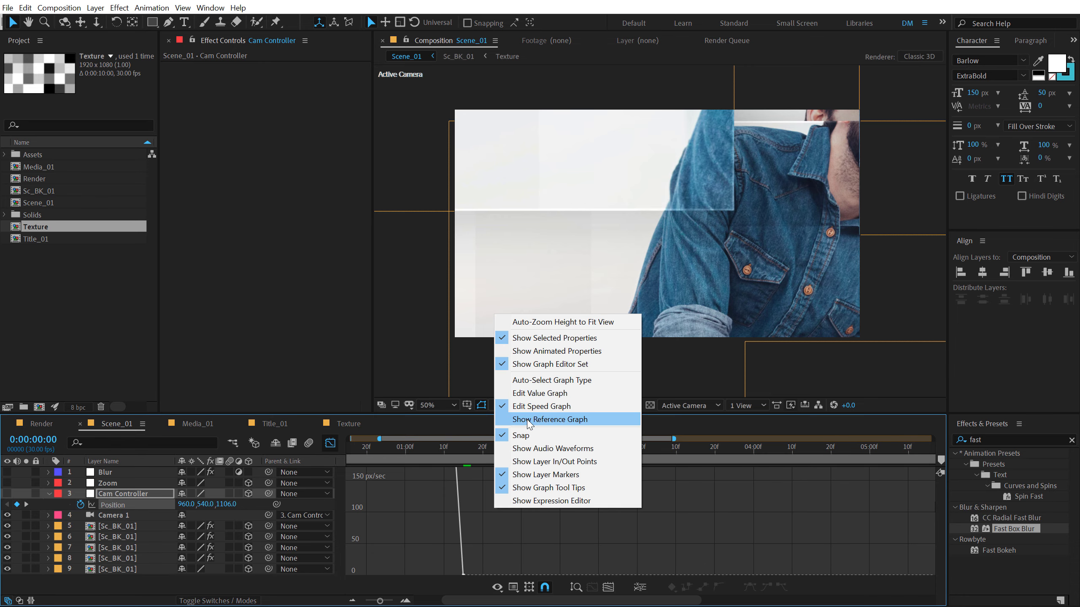
{"action": "left_click", "coordinate": [514, 516]}
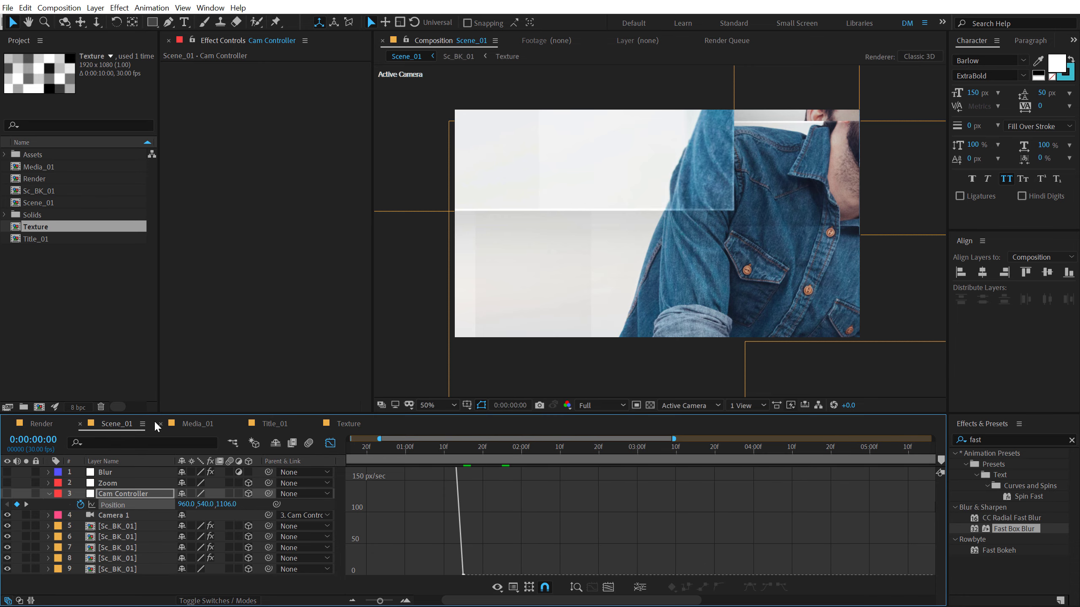
{"action": "left_click_drag", "start_coordinate": [151, 416], "coordinate": [153, 312]}
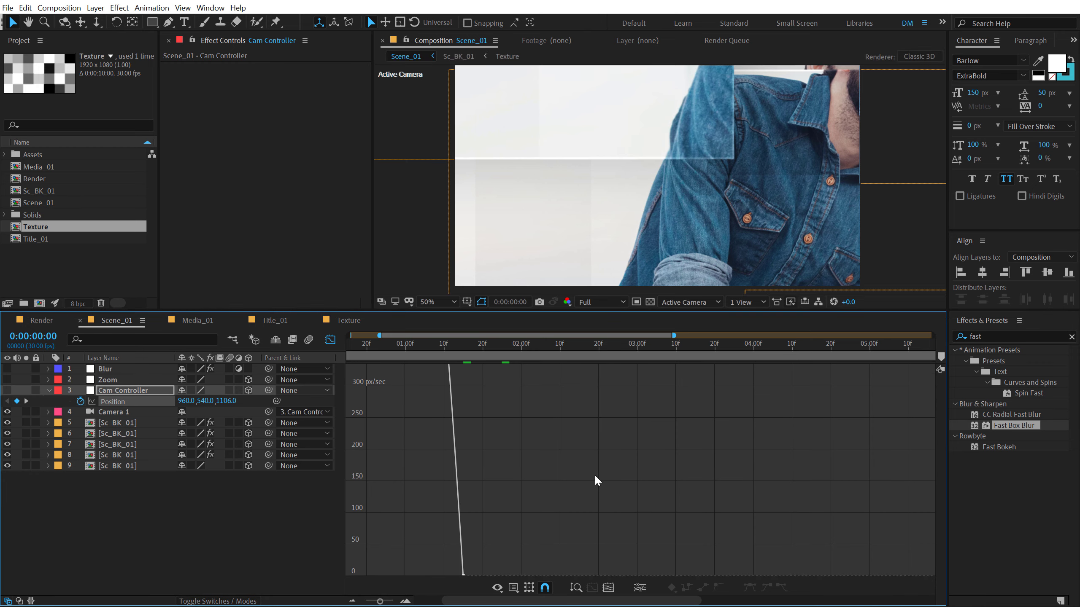
{"action": "scroll", "coordinate": [593, 472], "scroll_direction": "down", "scroll_amount": 3}
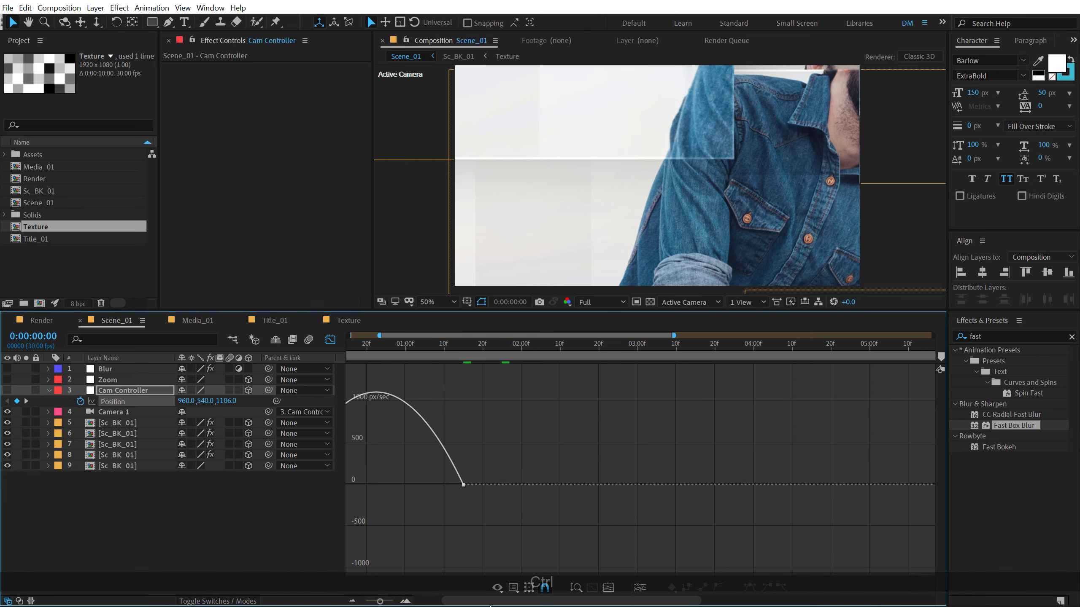
{"action": "left_click_drag", "start_coordinate": [490, 605], "coordinate": [464, 605]}
{"action": "left_click_drag", "start_coordinate": [583, 449], "coordinate": [353, 485]}
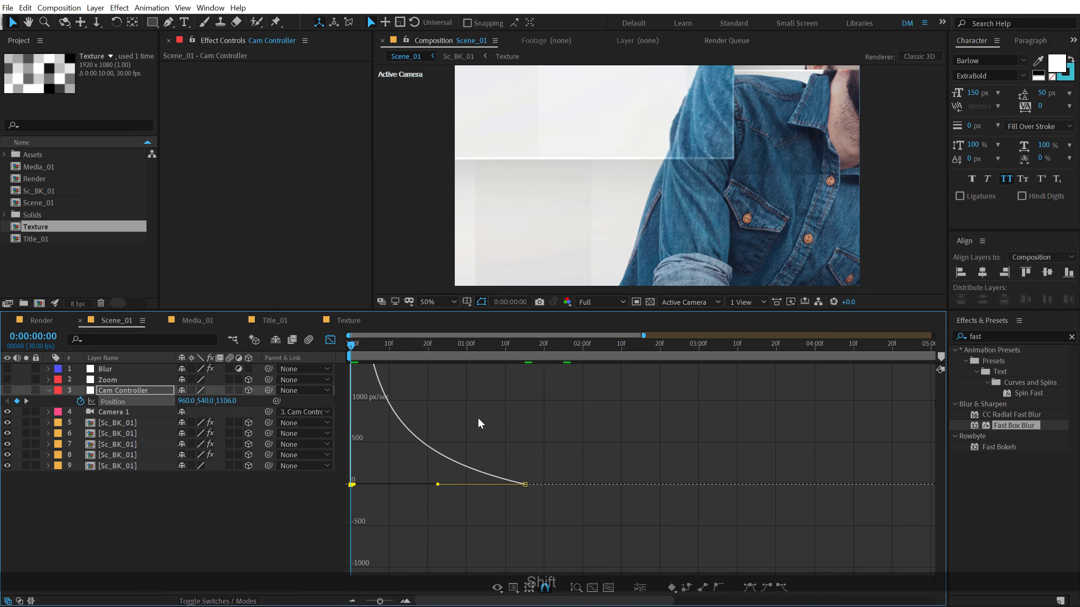
Step: Set the preview resolution to Half and play back the camera move from the start
{"action": "key", "text": "space"}
{"action": "key", "text": "space"}
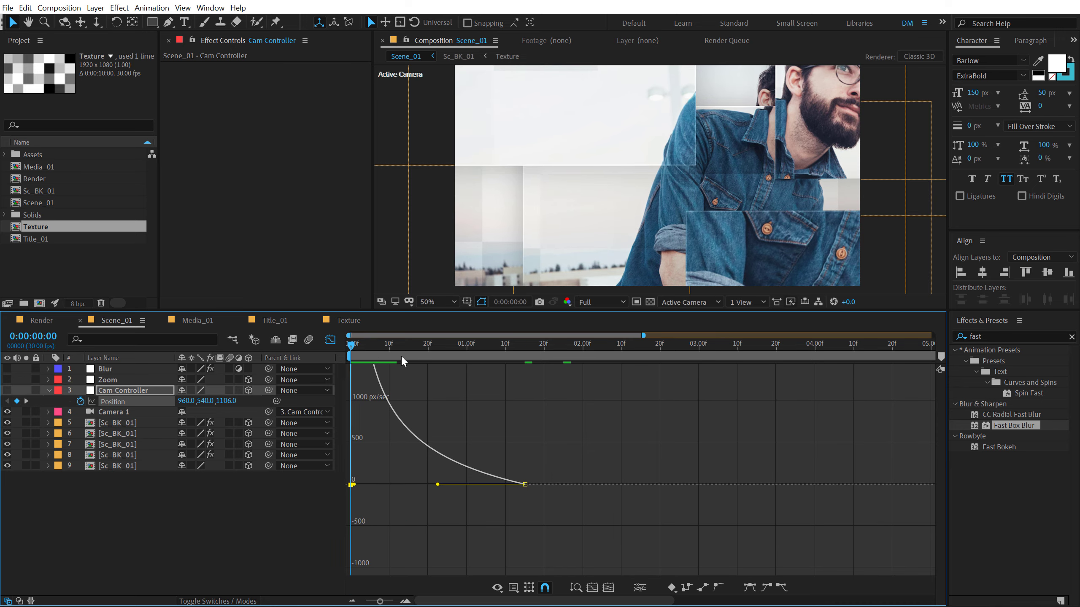
{"action": "left_click_drag", "start_coordinate": [400, 354], "coordinate": [479, 343]}
{"action": "left_click", "coordinate": [598, 302]}
{"action": "left_click", "coordinate": [594, 317]}
{"action": "left_click", "coordinate": [390, 353]}
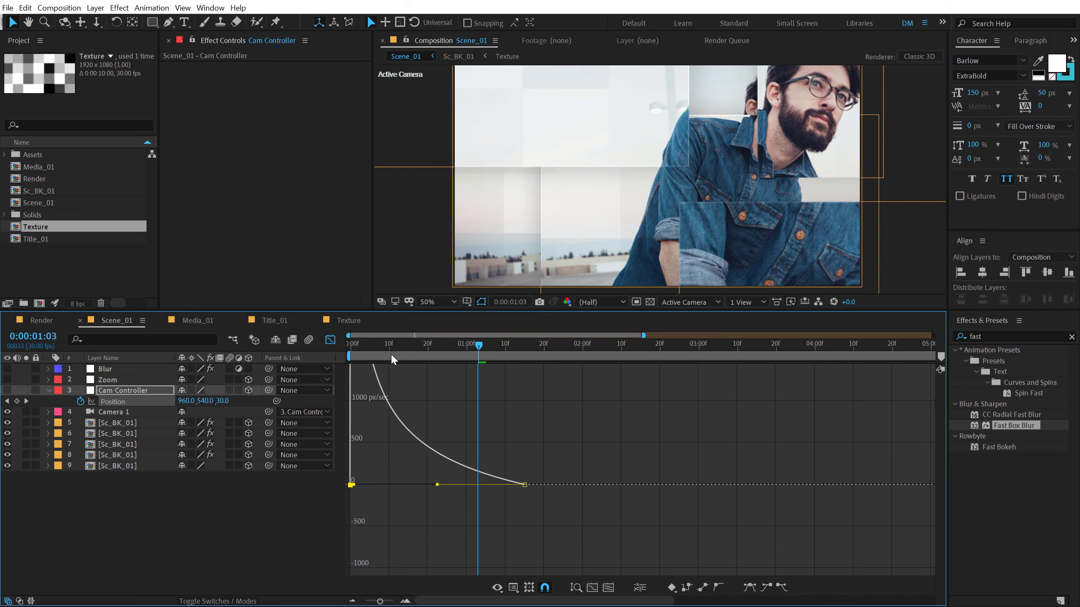
{"action": "key", "text": "Home"}
{"action": "key", "text": "space"}
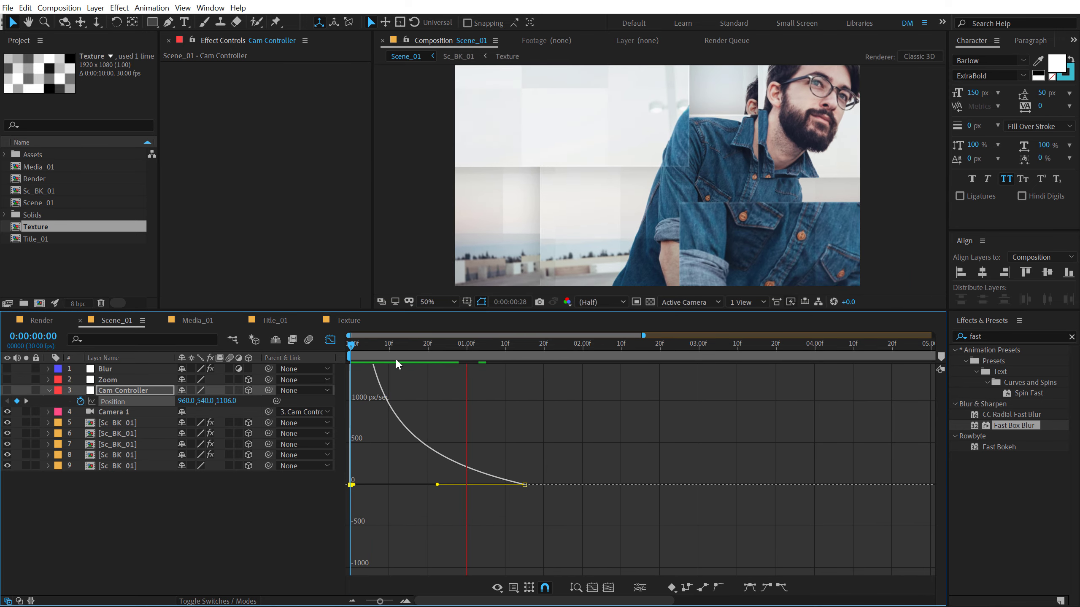
{"action": "left_click_drag", "start_coordinate": [458, 355], "coordinate": [594, 410]}
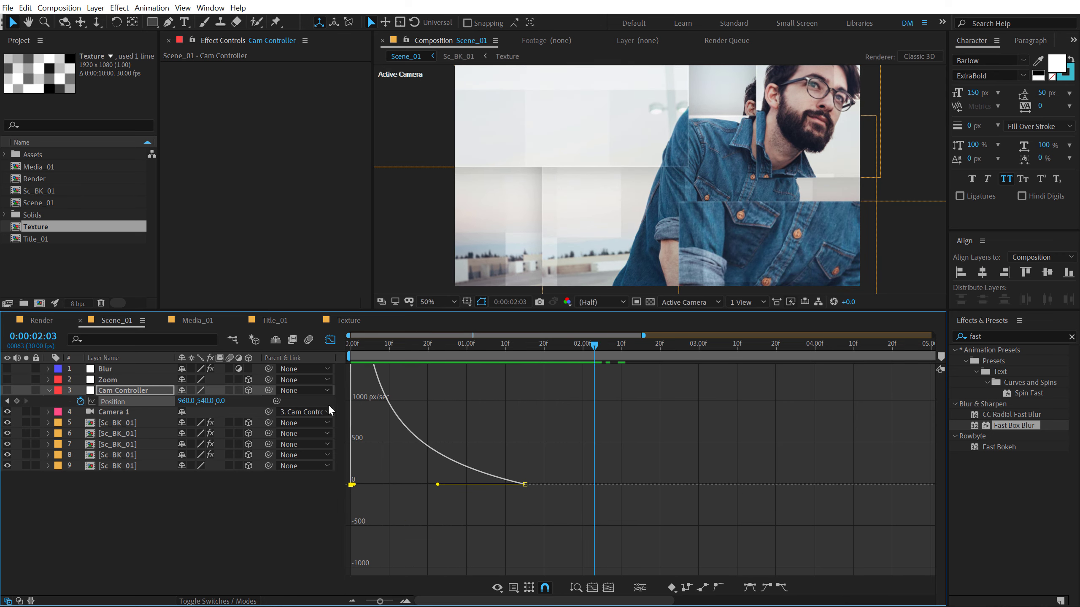
Step: Parent Cam Controller to the Zoom null and keyframe Zoom's position at the start of the composition
{"action": "left_click", "coordinate": [113, 390]}
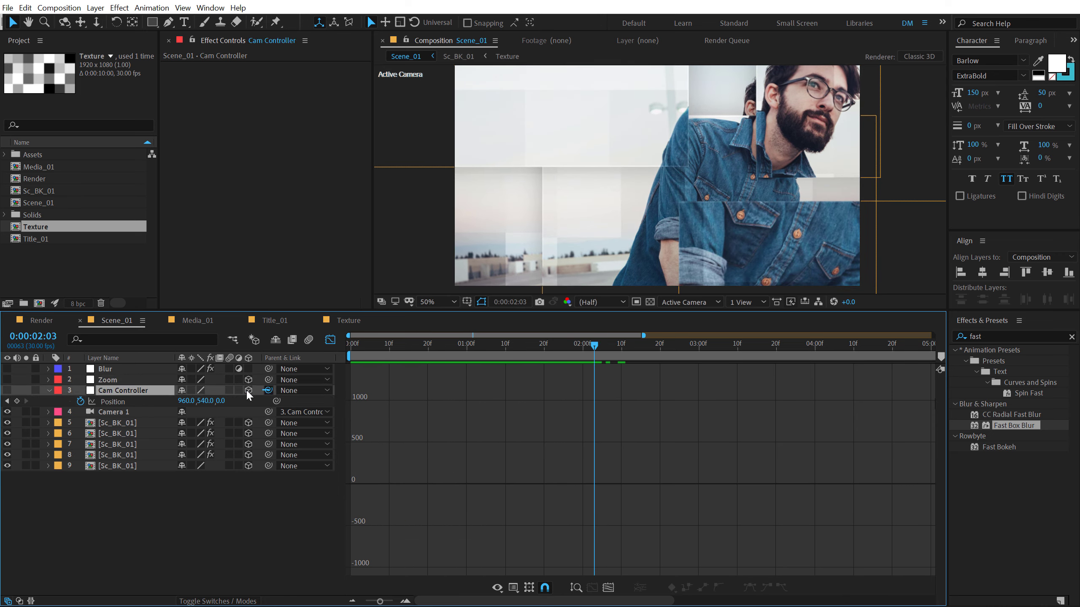
{"action": "left_click_drag", "start_coordinate": [108, 384], "coordinate": [108, 384]}
{"action": "left_click", "coordinate": [113, 378]}
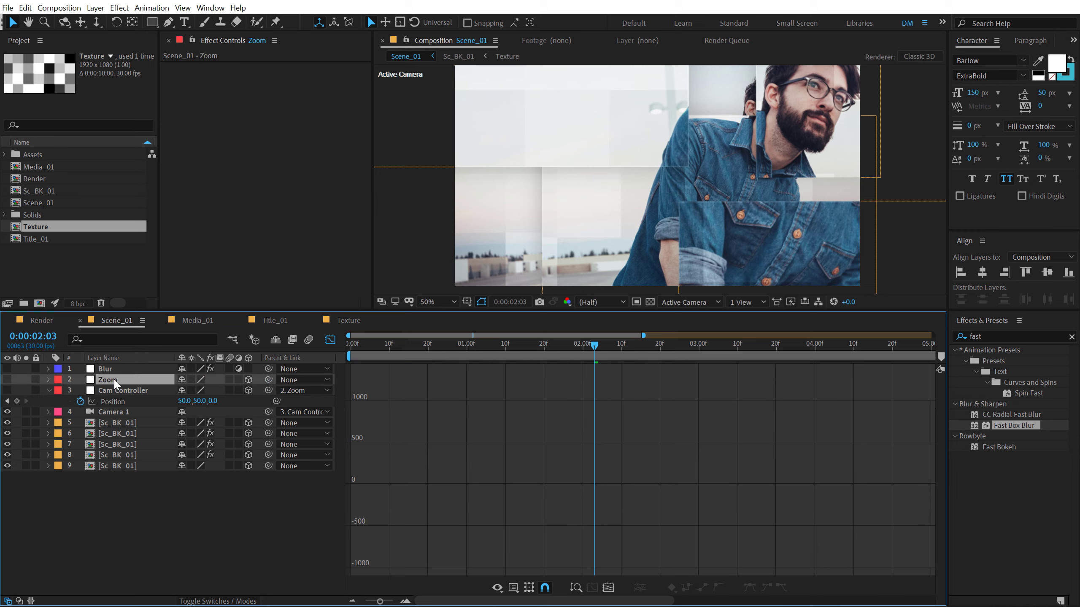
{"action": "key", "text": "p"}
{"action": "left_click_drag", "start_coordinate": [380, 351], "coordinate": [329, 345]}
{"action": "left_click", "coordinate": [330, 341]}
{"action": "left_click", "coordinate": [80, 390]}
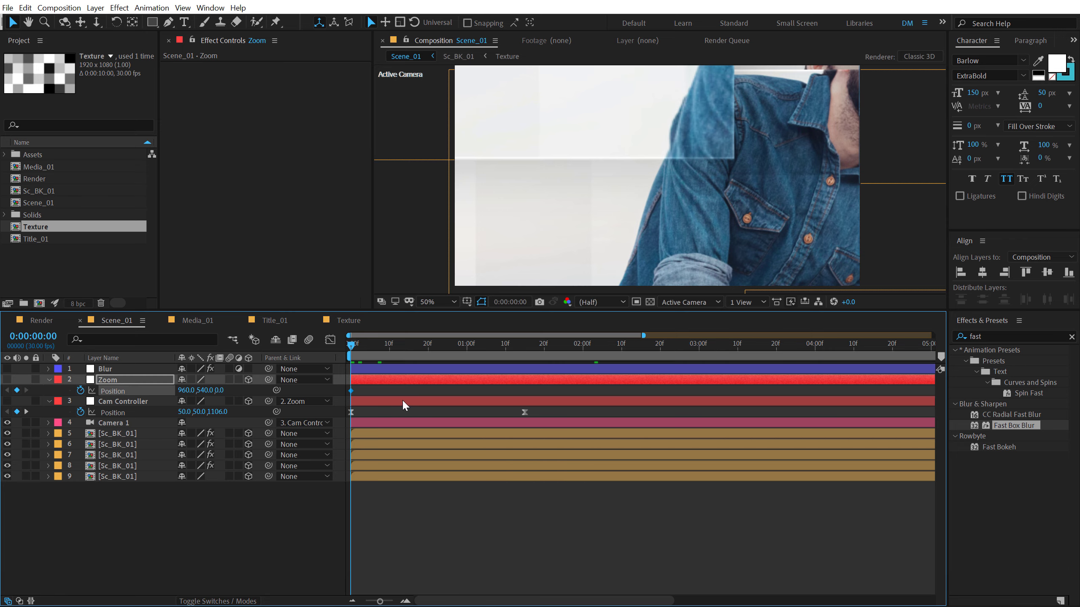
Step: Add a second position keyframe to Zoom at 0:00:06:00 with a slightly increased Z value
{"action": "scroll", "coordinate": [425, 395], "scroll_direction": "down", "scroll_amount": 4}
{"action": "left_click", "coordinate": [585, 347]}
{"action": "left_click_drag", "start_coordinate": [596, 353], "coordinate": [698, 363]}
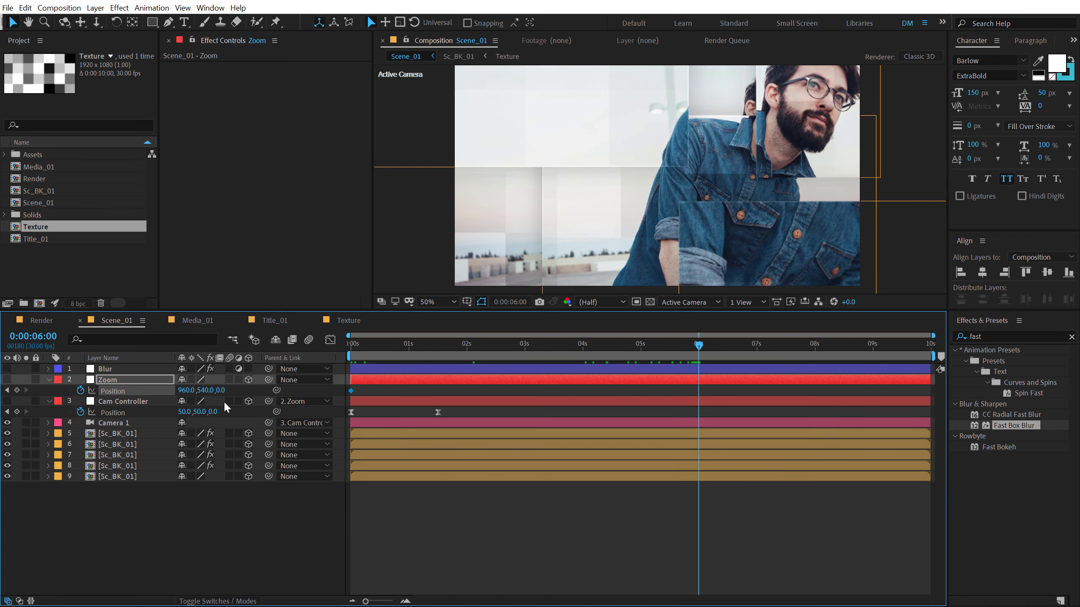
{"action": "left_click_drag", "start_coordinate": [225, 395], "coordinate": [290, 395]}
Step: Move Cam Controller's ending position keyframe to 0:00:02:00 and preview the combined camera animation from the start
{"action": "left_click_drag", "start_coordinate": [410, 352], "coordinate": [468, 366]}
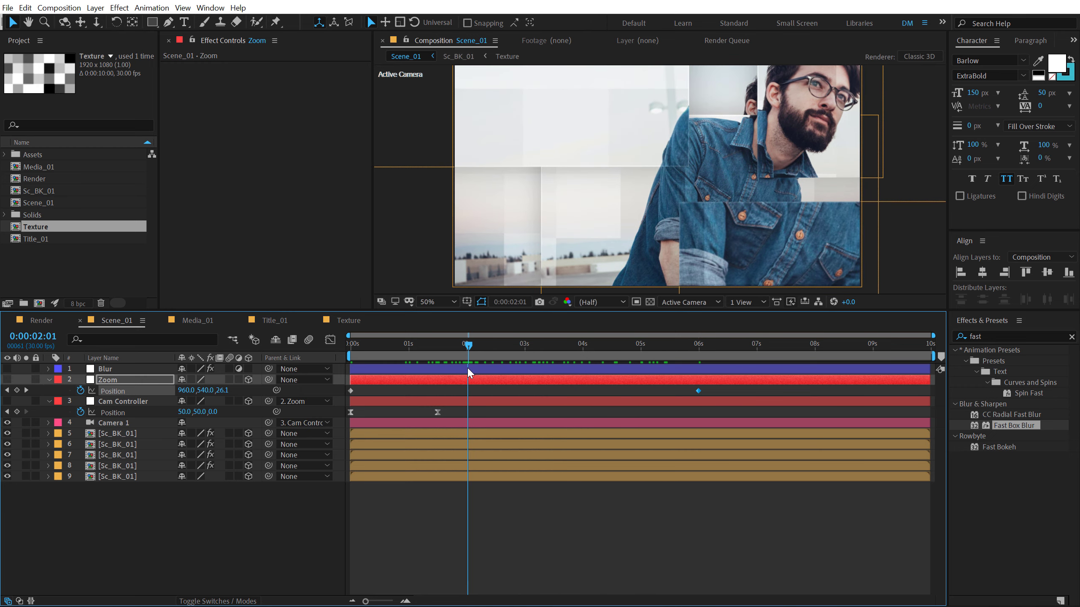
{"action": "left_click_drag", "start_coordinate": [437, 412], "coordinate": [466, 413]}
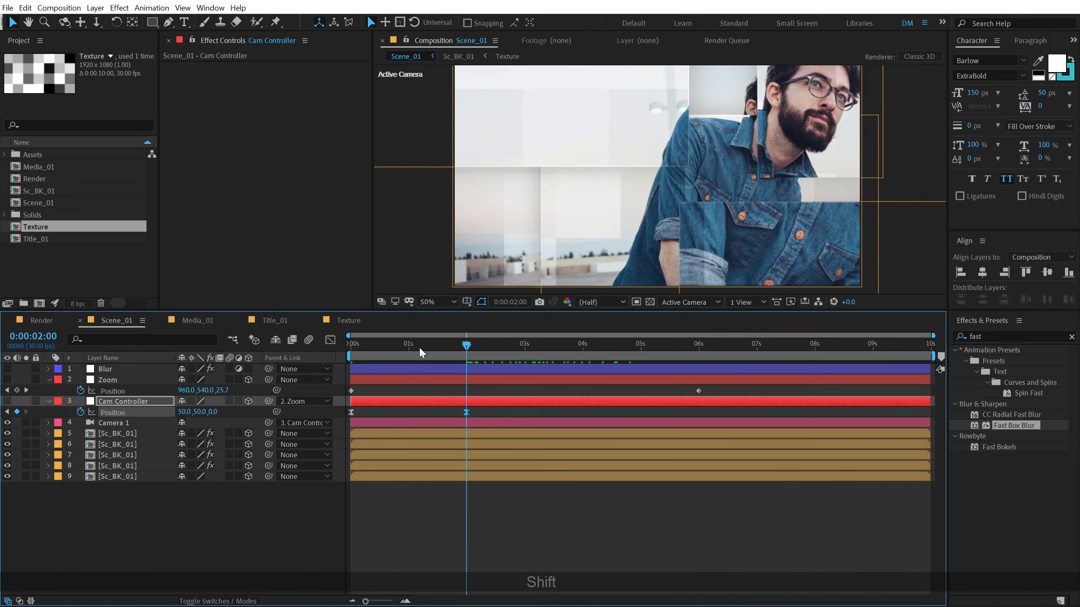
{"action": "key", "text": "Home"}
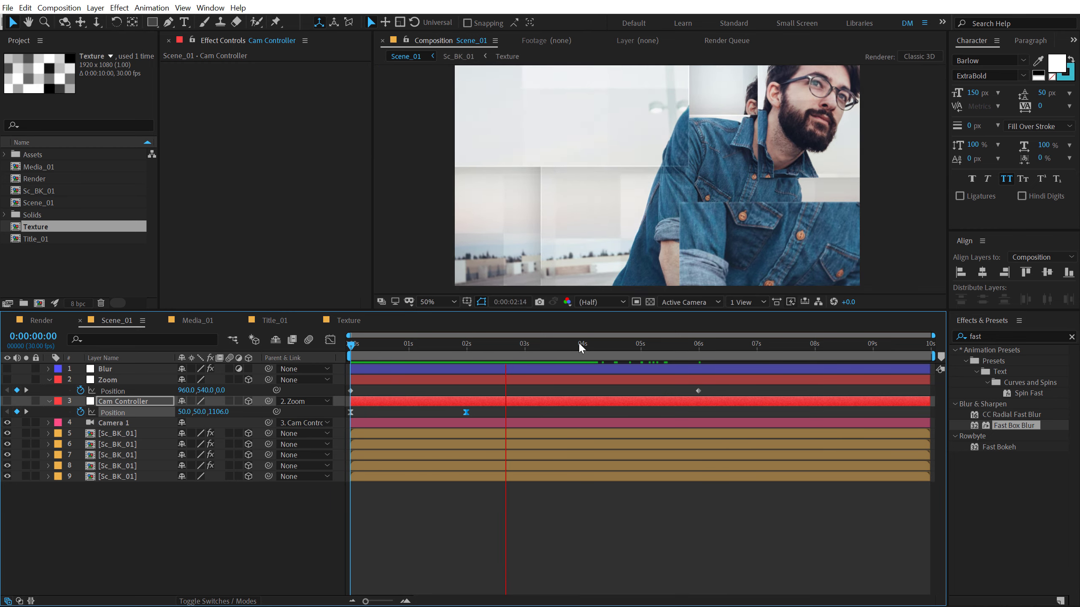
{"action": "left_click", "coordinate": [366, 348]}
{"action": "left_click_drag", "start_coordinate": [404, 357], "coordinate": [531, 380]}
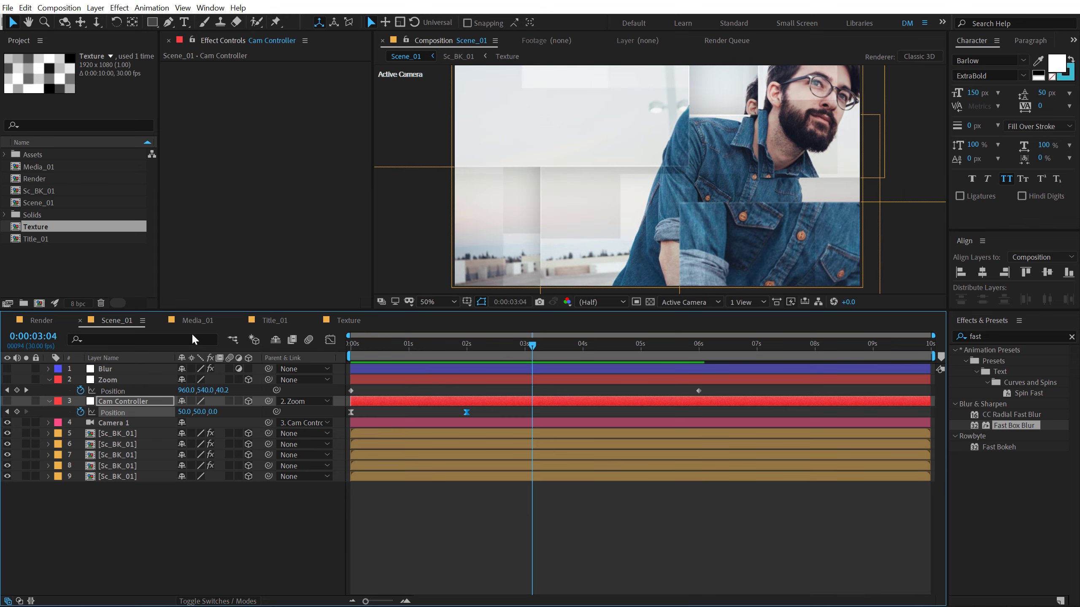
Step: Open the Sc_BK_01 composition and set the Texture layer's opacity to 25%
{"action": "left_click", "coordinate": [121, 434]}
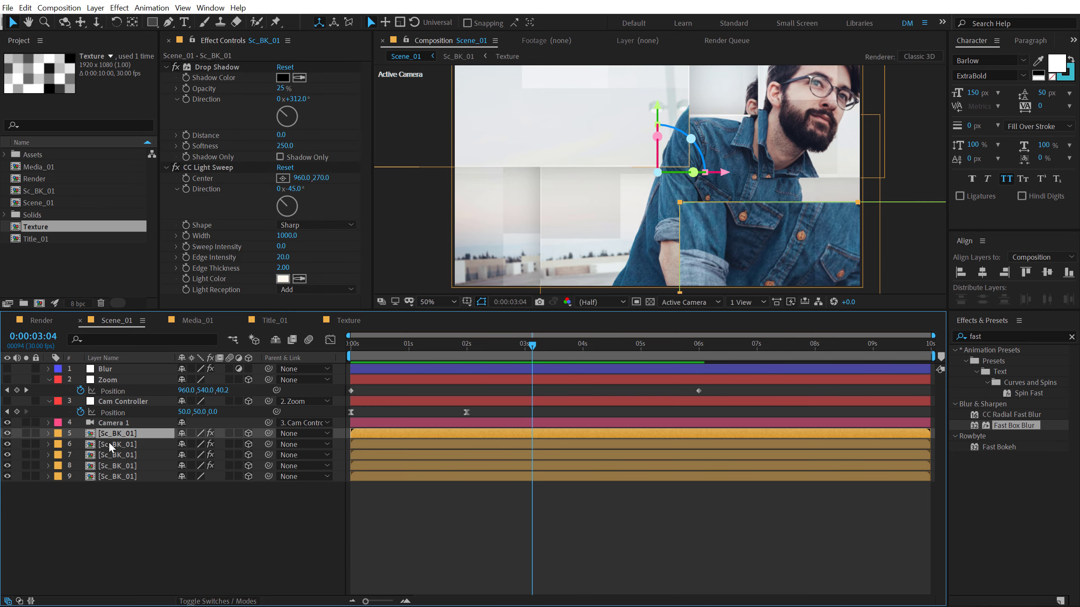
{"action": "double_click", "coordinate": [110, 436]}
{"action": "left_click", "coordinate": [116, 381]}
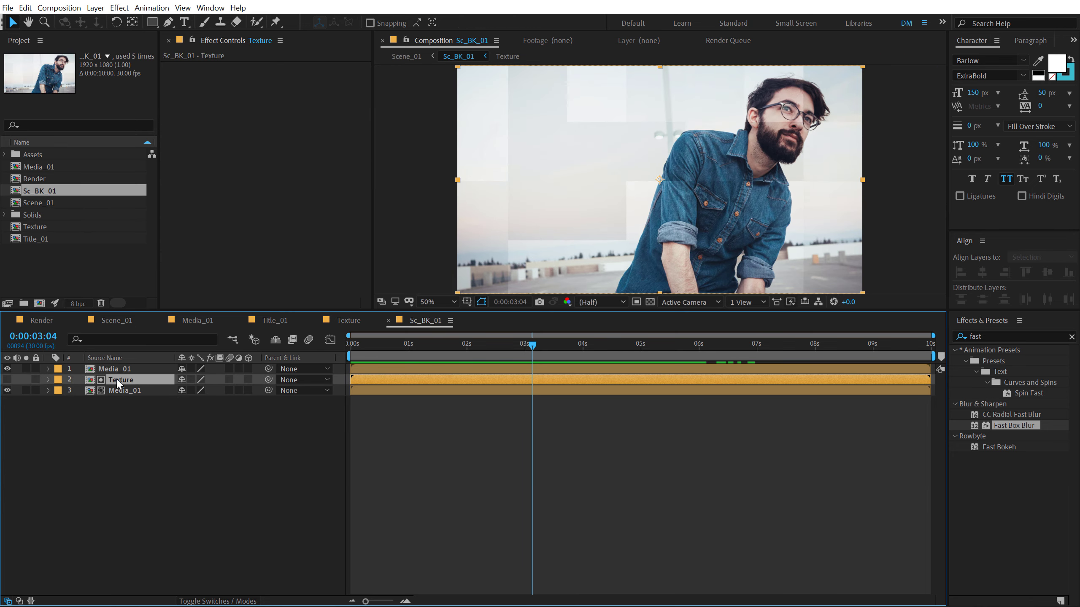
{"action": "type", "text": "t"}
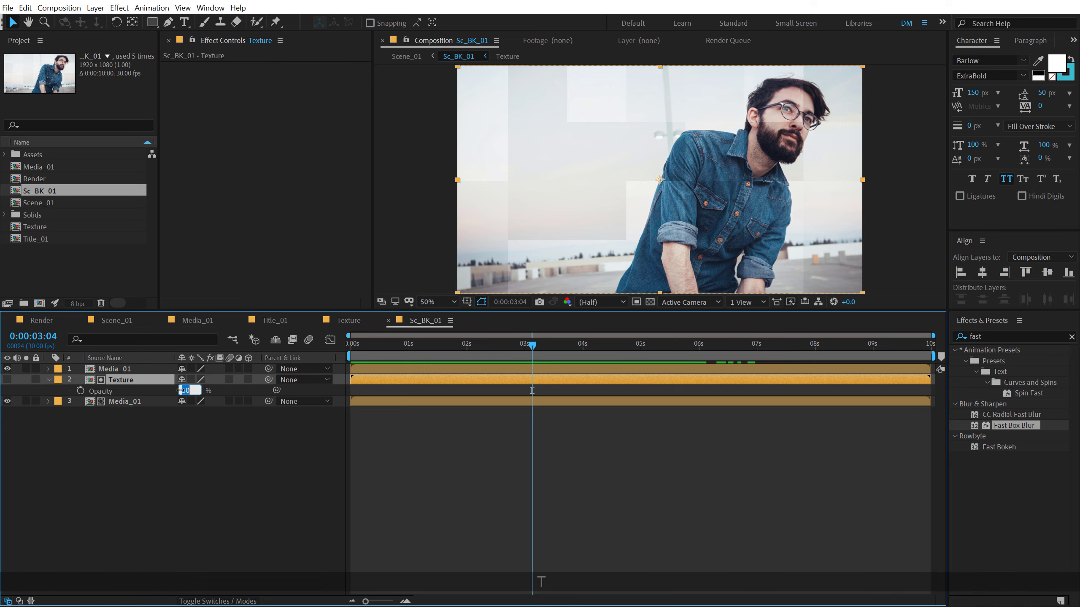
{"action": "type", "text": "25"}
{"action": "key", "text": "KP_Enter"}
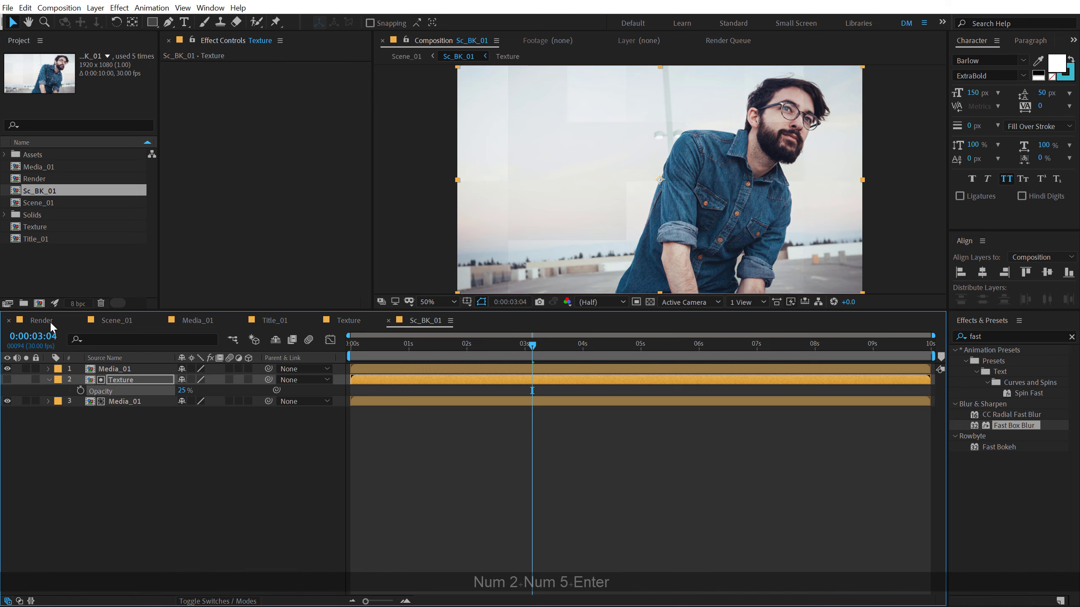
Step: Return to the Scene_01 composition and preview the adjusted texture during the camera move
{"action": "left_click", "coordinate": [50, 321]}
{"action": "left_click", "coordinate": [117, 321]}
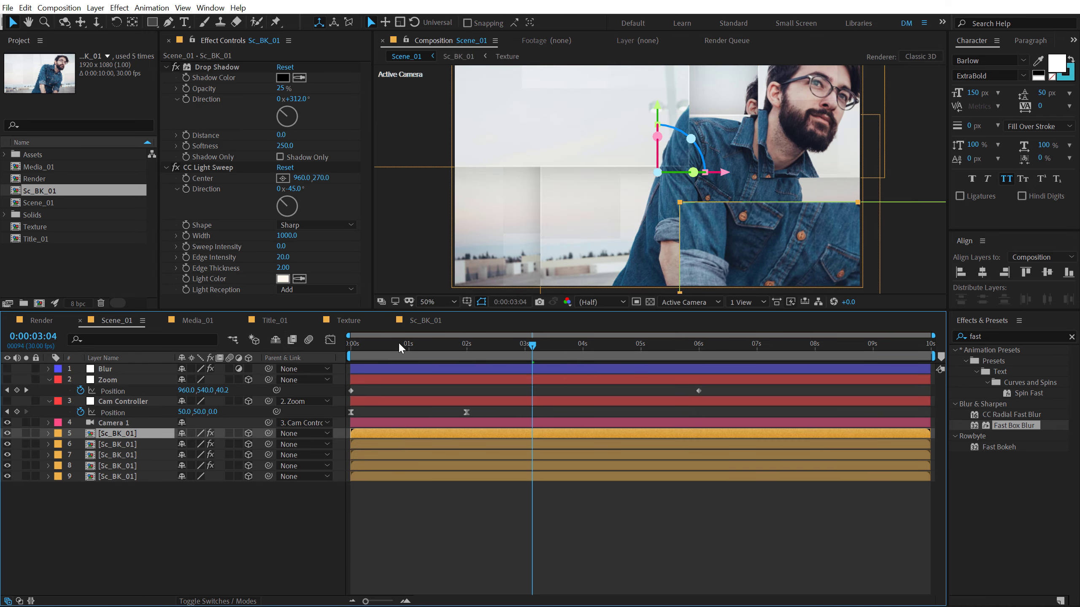
{"action": "left_click_drag", "start_coordinate": [398, 342], "coordinate": [592, 363]}
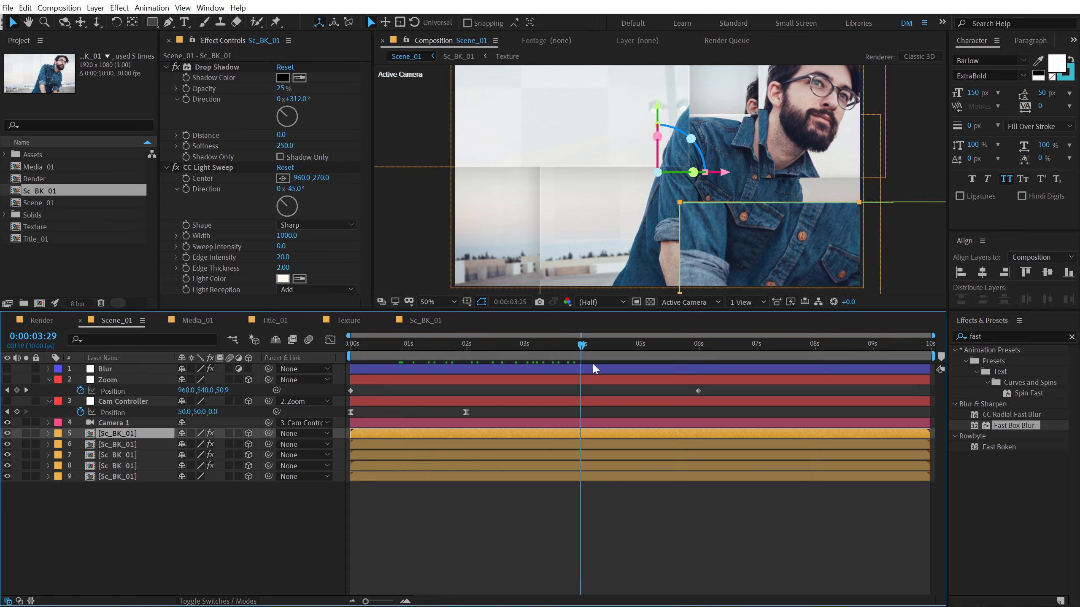
{"action": "key", "text": "space"}
Step: Enlarge the composition viewer vertically and collapse the revealed keyframe properties of all Scene_01 layers
{"action": "left_click_drag", "start_coordinate": [537, 315], "coordinate": [536, 360]}
{"action": "left_click", "coordinate": [157, 566]}
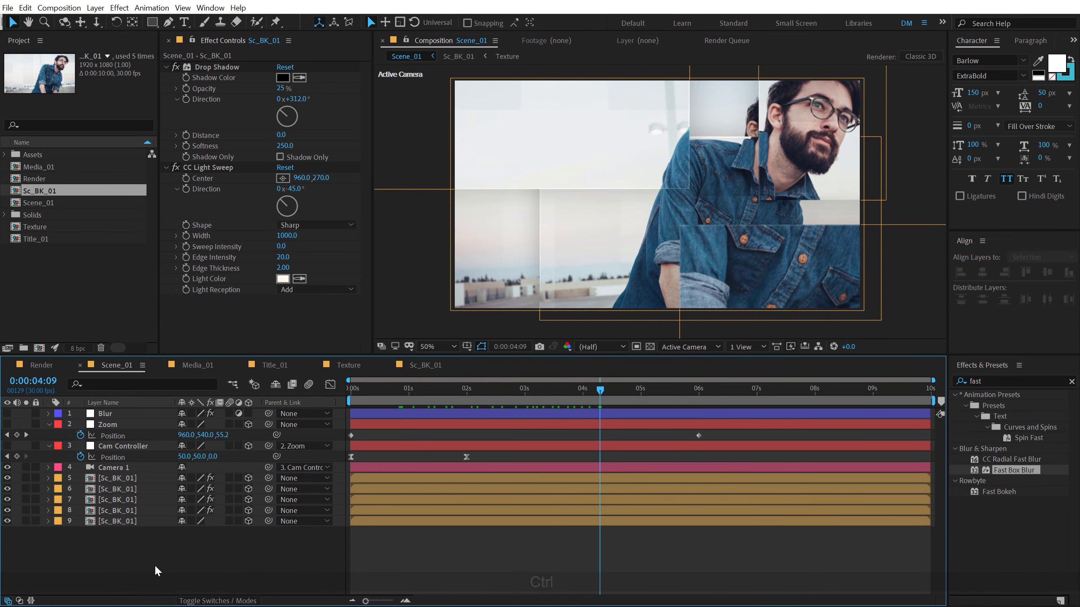
{"action": "key", "text": "ctrl+a"}
{"action": "key", "text": "u"}
{"action": "left_click", "coordinate": [153, 564]}
Step: Make the Blur adjustment layer visible and keyframe its Blur Radius, with the keyframe placed at the start of the composition
{"action": "left_click", "coordinate": [112, 415]}
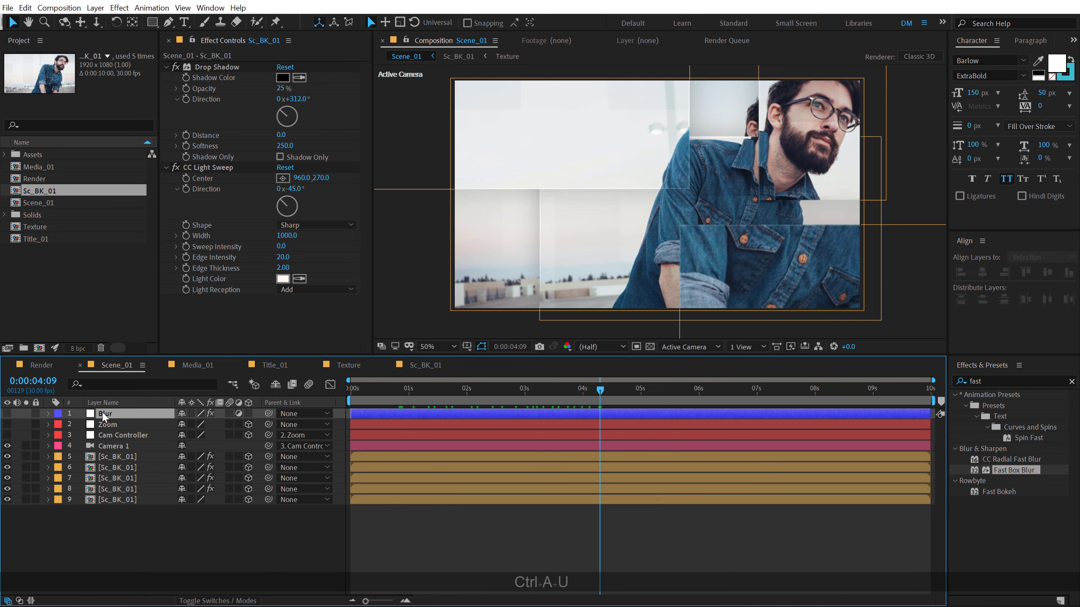
{"action": "left_click", "coordinate": [7, 413]}
{"action": "mouse_move", "coordinate": [458, 389]}
{"action": "left_mouse_down"}
{"action": "mouse_move", "coordinate": [425, 394]}
{"action": "mouse_move", "coordinate": [439, 393]}
{"action": "left_mouse_up"}
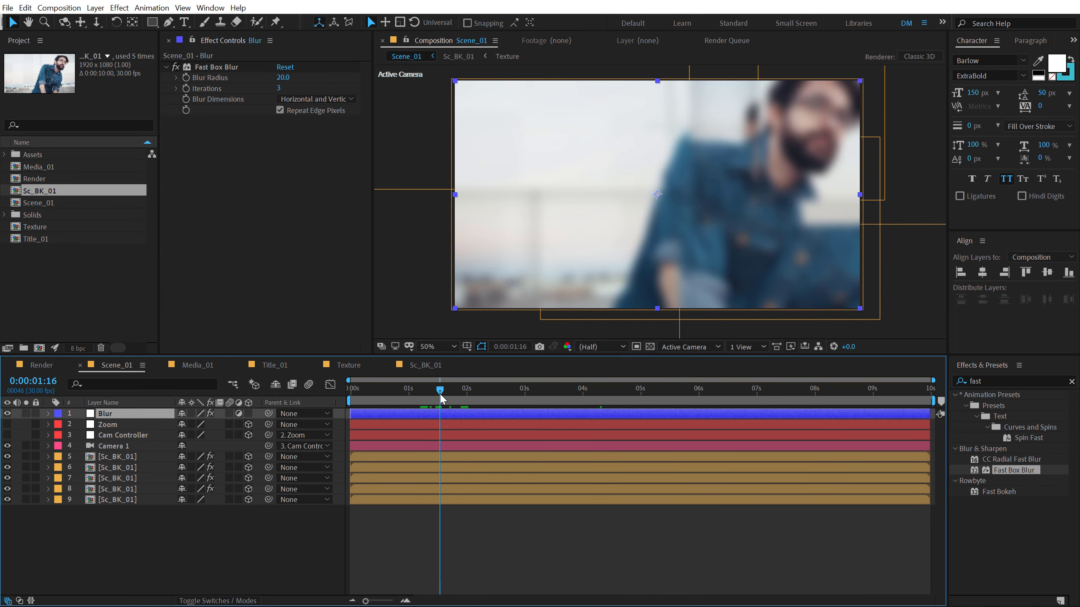
{"action": "left_click", "coordinate": [186, 78]}
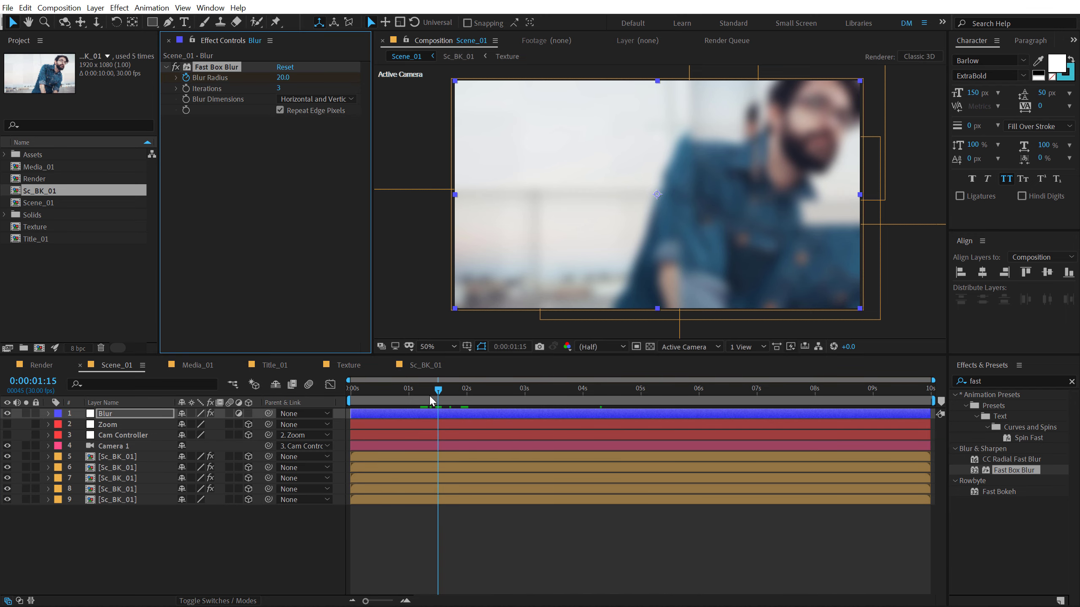
{"action": "key", "text": "u"}
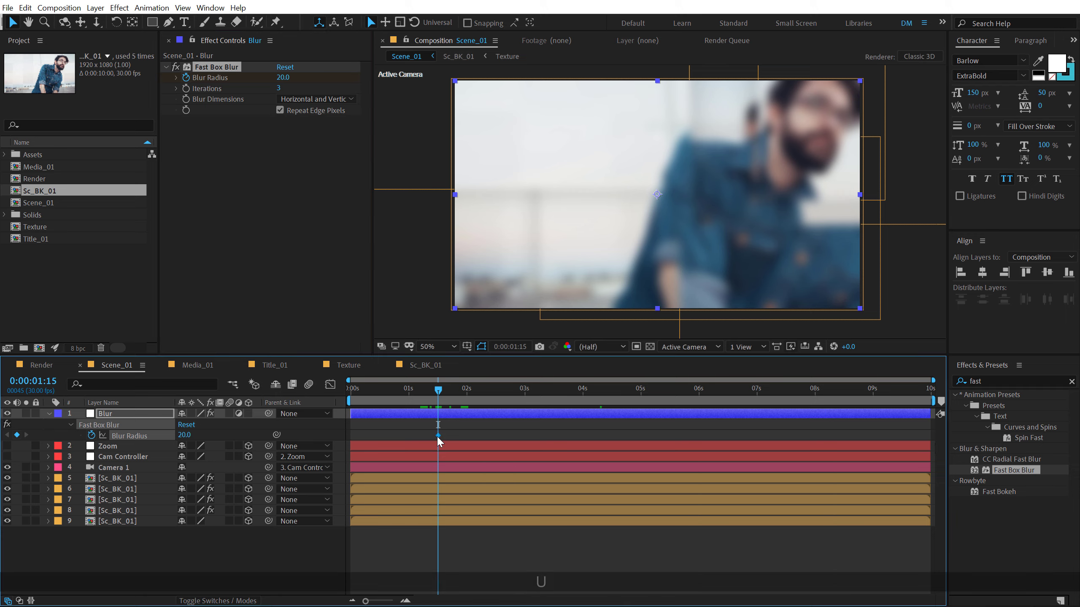
{"action": "left_click_drag", "start_coordinate": [390, 436], "coordinate": [361, 439]}
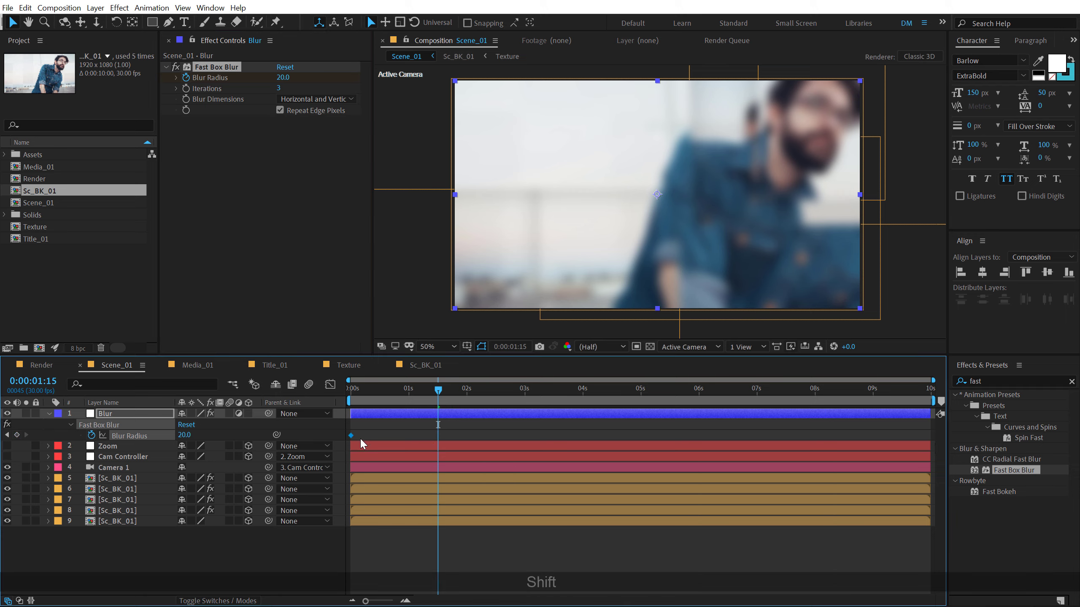
Step: Set Blur Radius to 0 at 0:00:01:15 and apply Easy Ease to both Blur Radius keyframes
{"action": "left_click", "coordinate": [282, 78]}
{"action": "type", "text": "0"}
{"action": "left_click", "coordinate": [435, 423]}
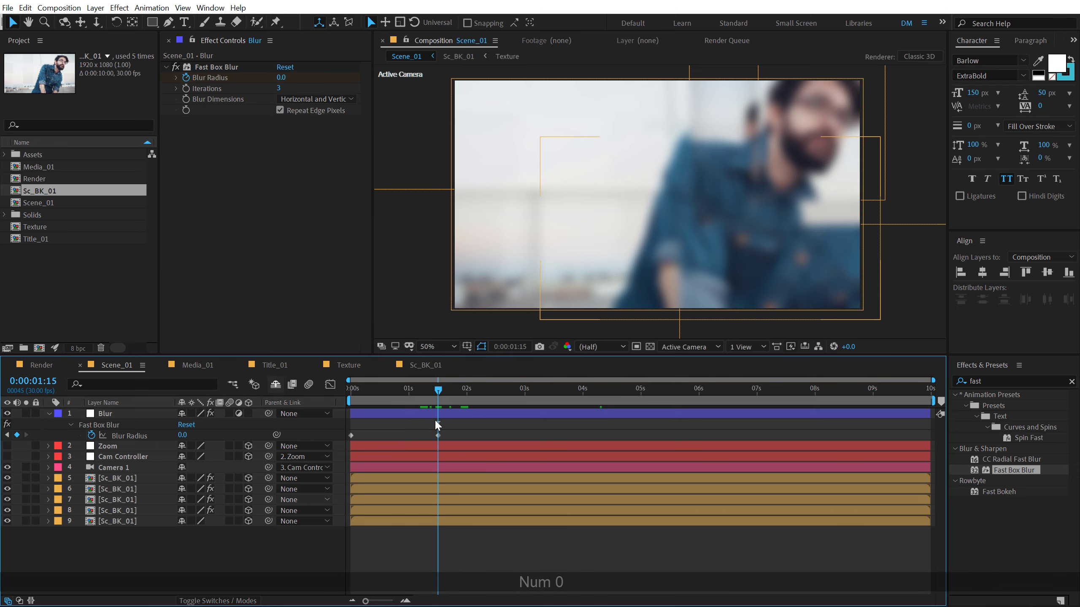
{"action": "left_click_drag", "start_coordinate": [469, 422], "coordinate": [316, 452]}
{"action": "key", "text": "F9"}
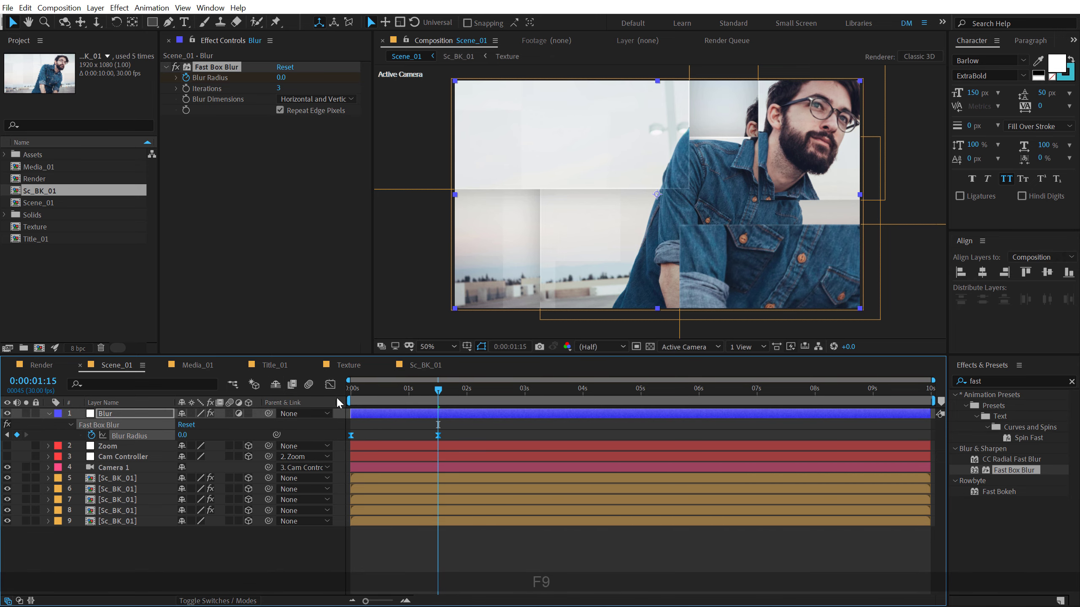
Step: Lengthen the ending Blur Radius keyframe's incoming ease on the speed graph, and preview the blur from the start
{"action": "left_click", "coordinate": [330, 385]}
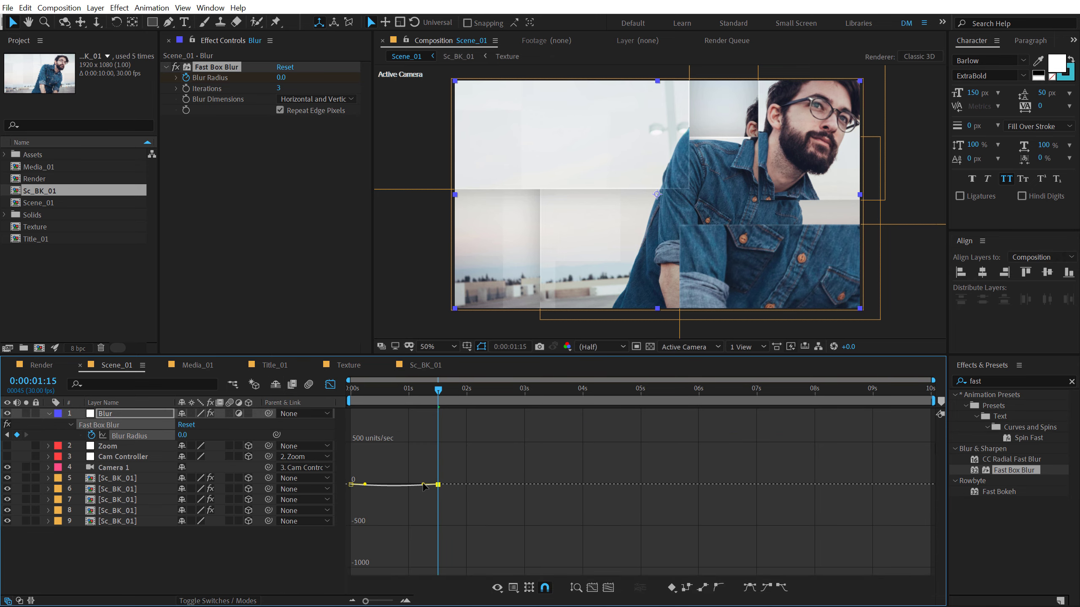
{"action": "left_click_drag", "start_coordinate": [423, 484], "coordinate": [366, 484]}
{"action": "left_click_drag", "start_coordinate": [358, 388], "coordinate": [275, 382]}
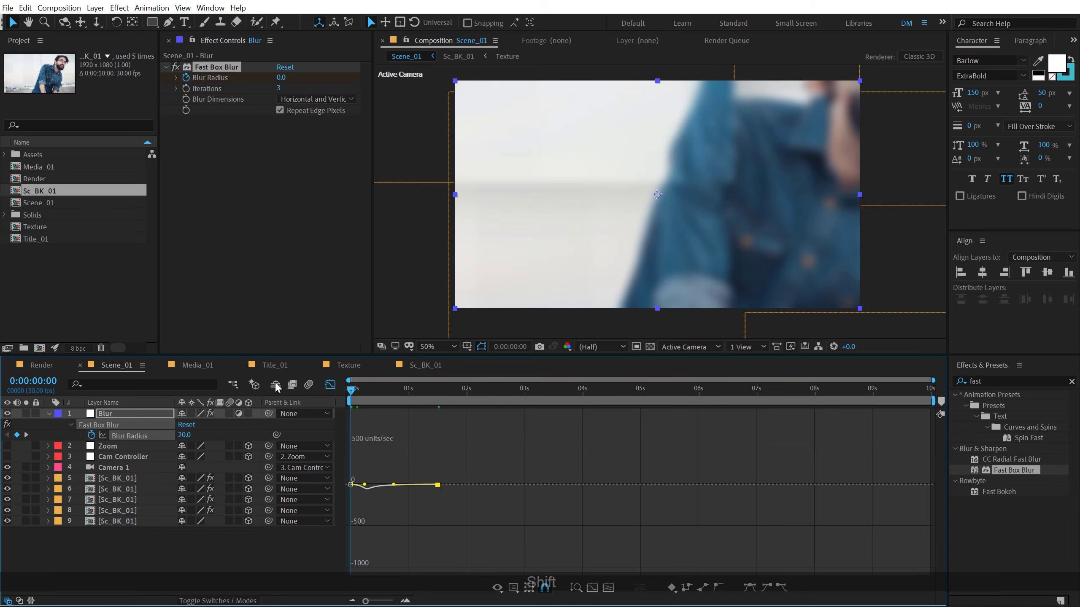
{"action": "key", "text": "space"}
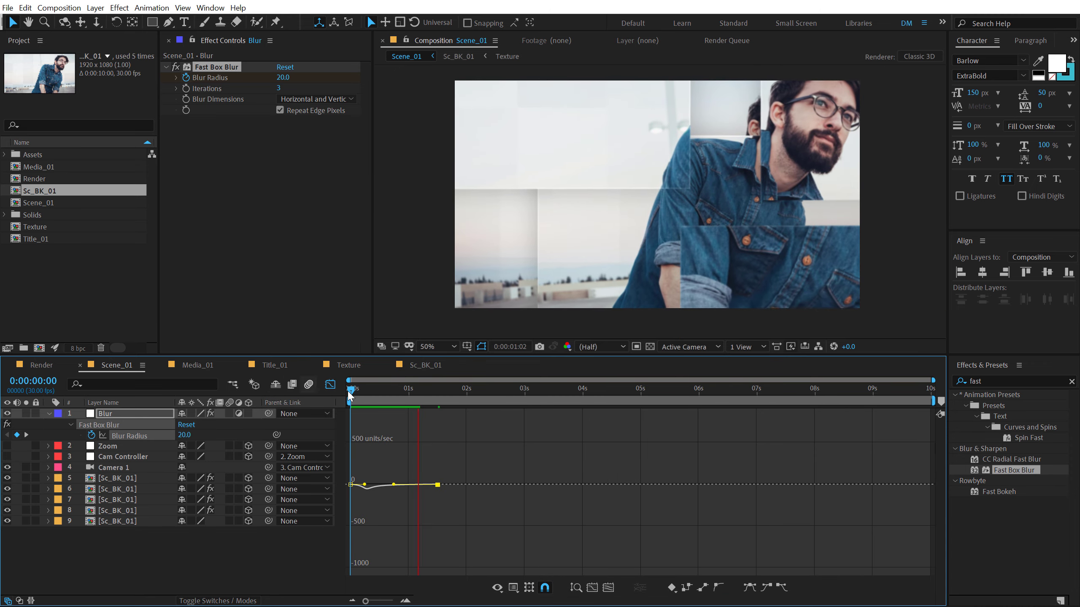
{"action": "key", "text": "space"}
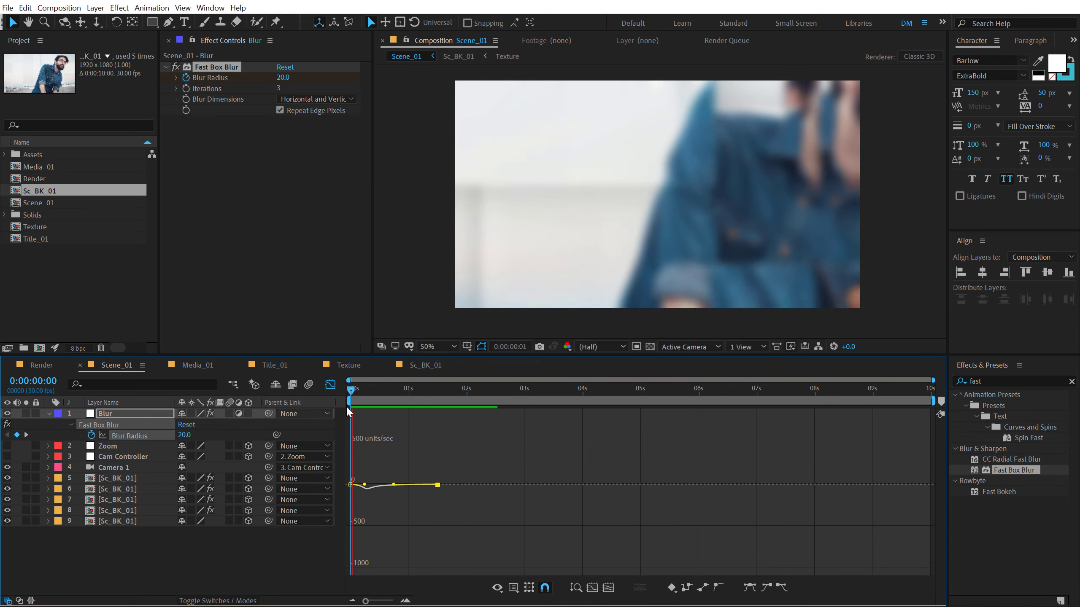
{"action": "key", "text": "space"}
{"action": "key", "text": "space"}
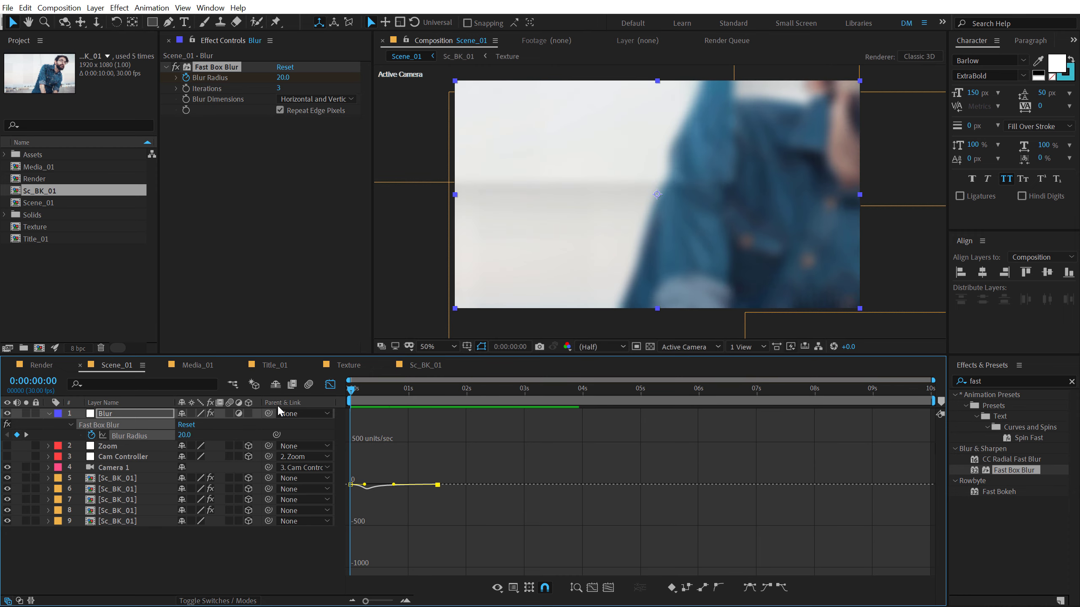
Step: Restore the layer-bar timeline with mode columns shown and Blur's properties collapsed, and scrub the animation to 0:00:03:23
{"action": "left_click", "coordinate": [329, 384]}
{"action": "left_click", "coordinate": [218, 600]}
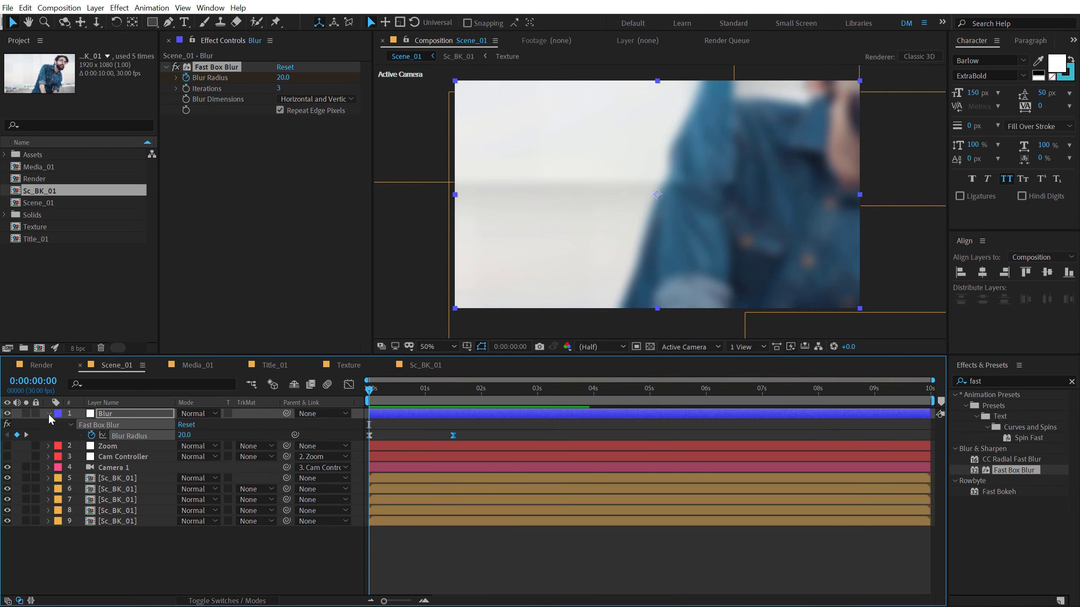
{"action": "left_click", "coordinate": [48, 413]}
{"action": "left_click", "coordinate": [95, 567]}
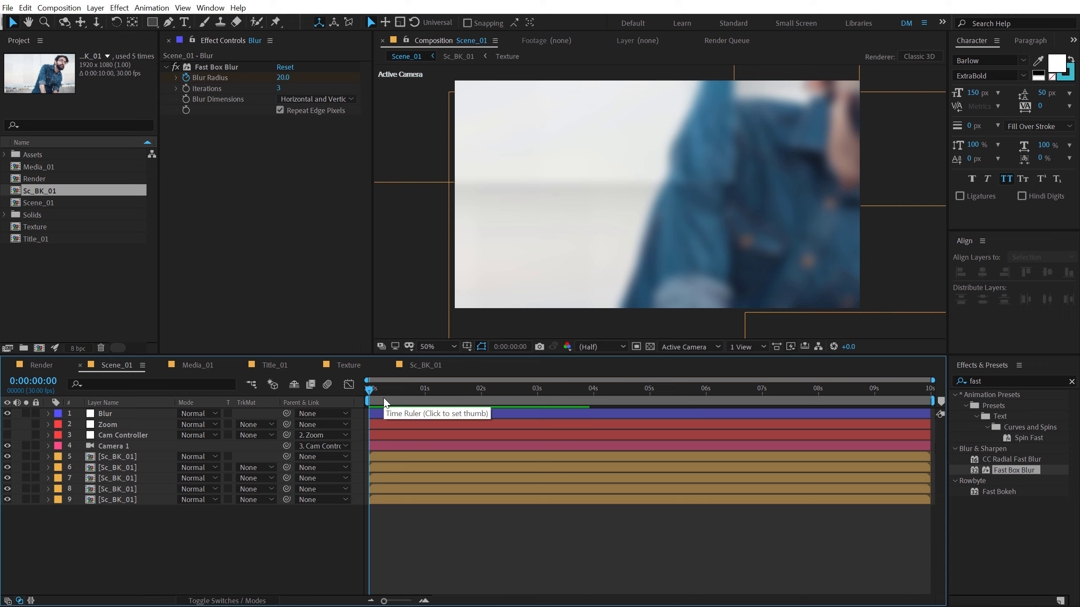
{"action": "key", "text": "space"}
{"action": "left_click_drag", "start_coordinate": [412, 401], "coordinate": [581, 402]}
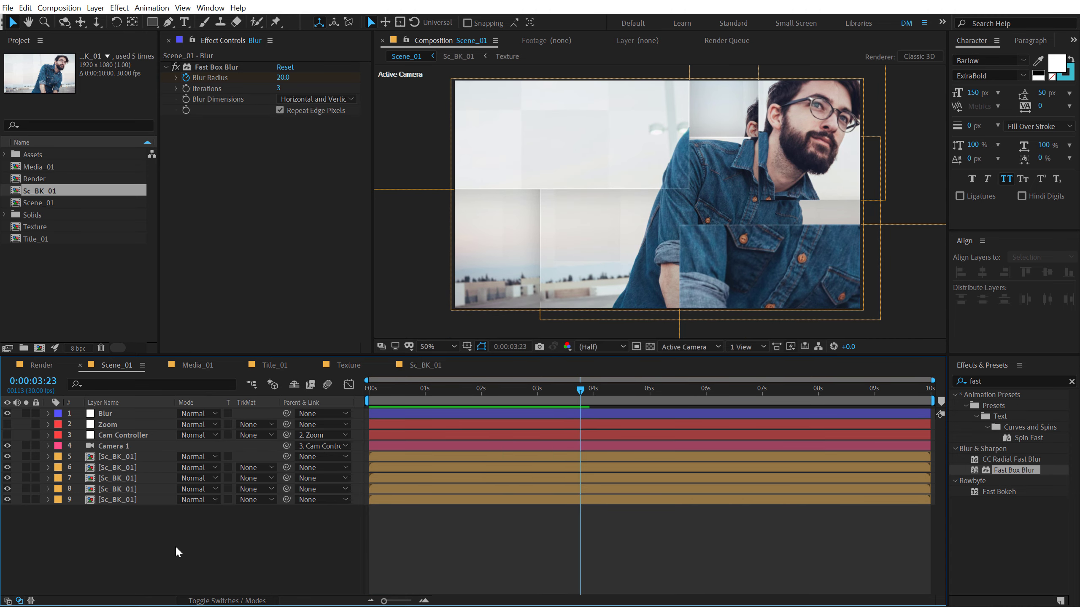
Step: Open the Title_01 composition and activate the Type tool for adding title text
{"action": "left_click", "coordinate": [28, 277]}
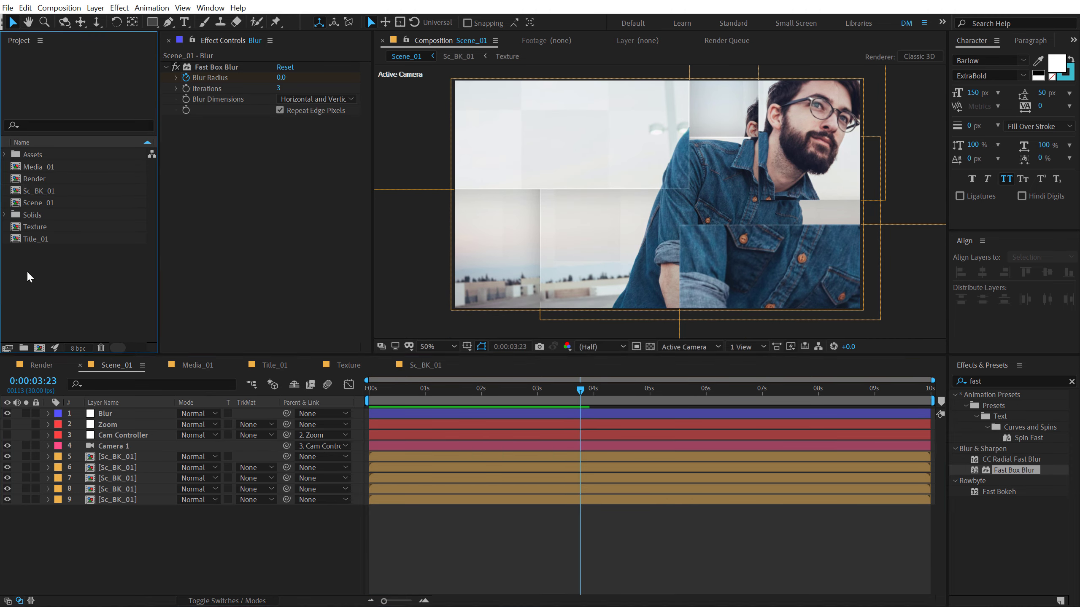
{"action": "double_click", "coordinate": [46, 237]}
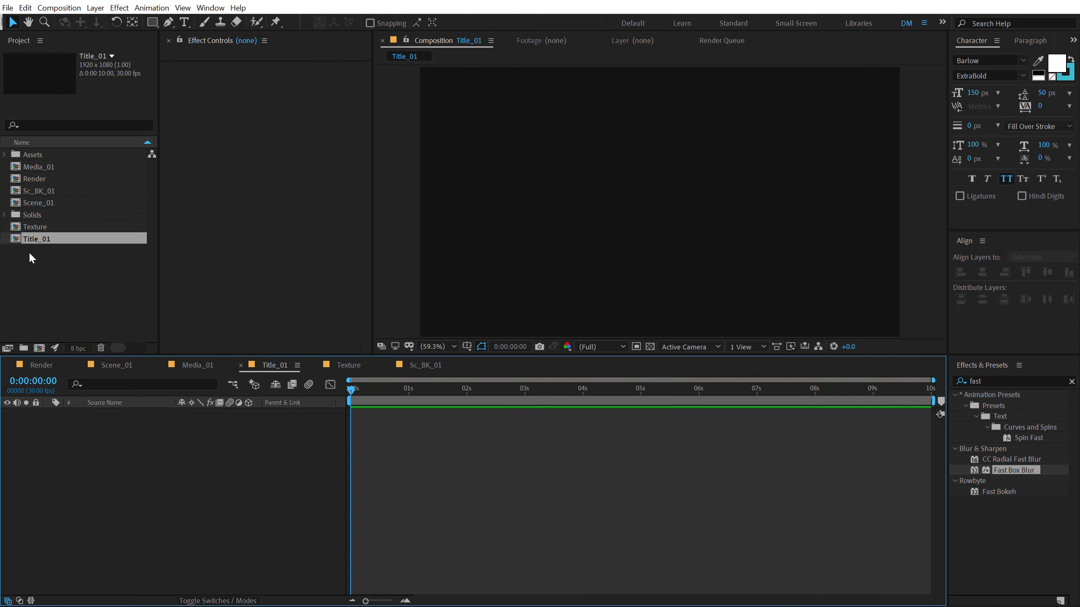
{"action": "left_click", "coordinate": [183, 22]}
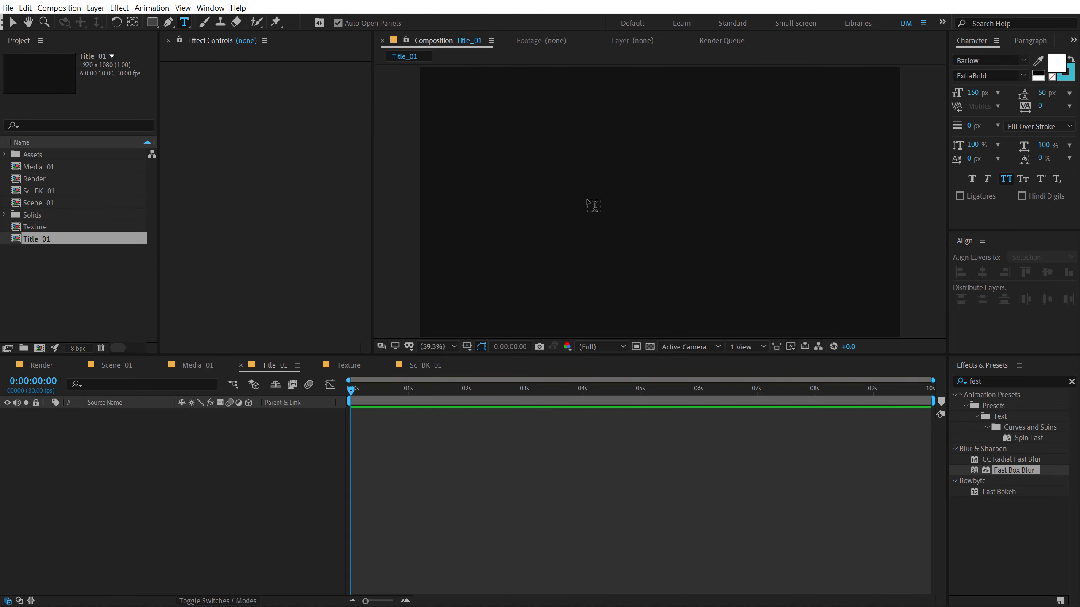
Step: Add a "slideshow" text layer to the Title_01 composition and centre it horizontally and vertically
{"action": "left_click", "coordinate": [588, 205]}
{"action": "type", "text": "slideshow"}
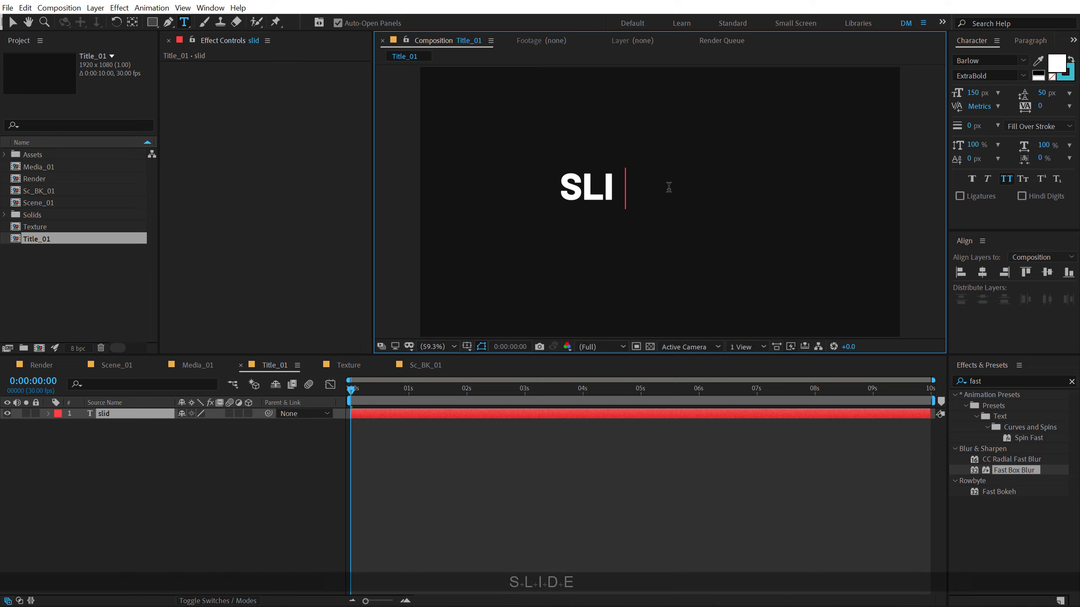
{"action": "left_click", "coordinate": [13, 22]}
{"action": "left_click", "coordinate": [980, 273]}
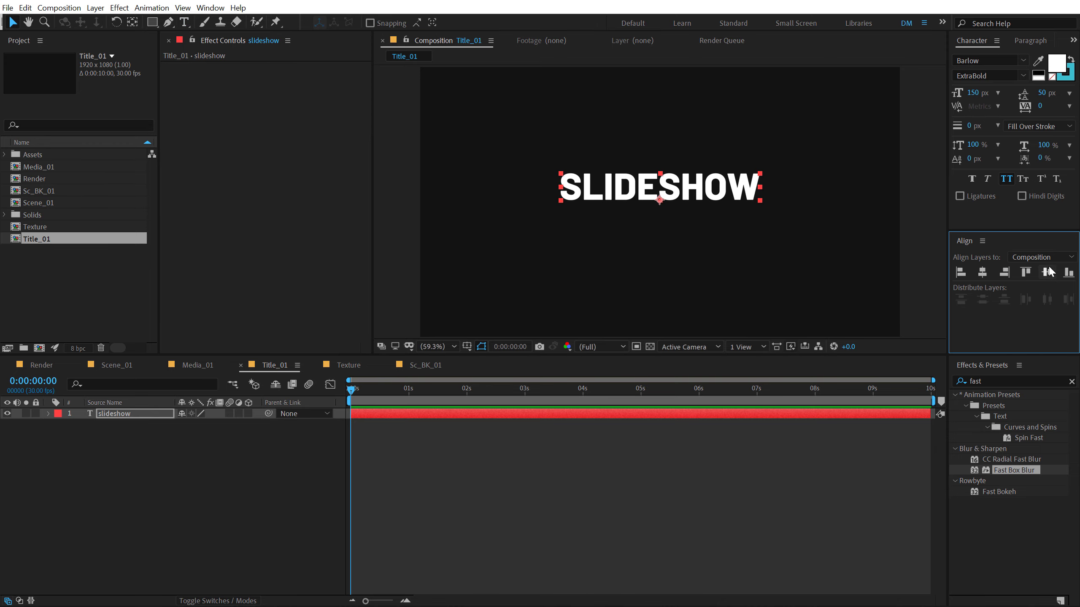
{"action": "left_click", "coordinate": [1046, 272]}
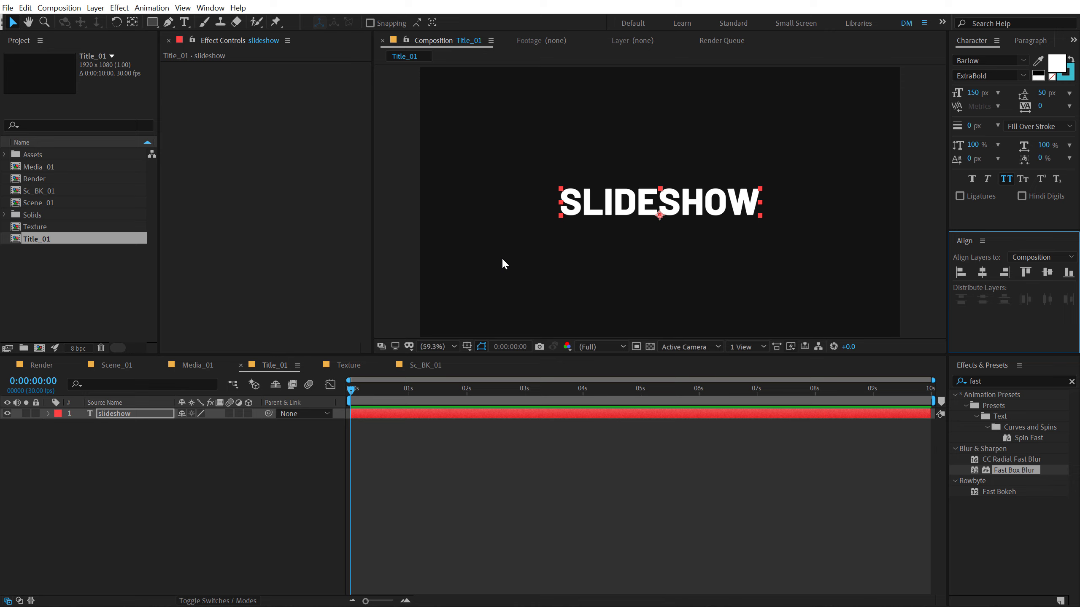
Step: Draw a black rectangle about 849 px wide around the title and centre it behind the text layer
{"action": "left_click", "coordinate": [1072, 382]}
{"action": "left_click", "coordinate": [1071, 381]}
{"action": "left_click", "coordinate": [155, 506]}
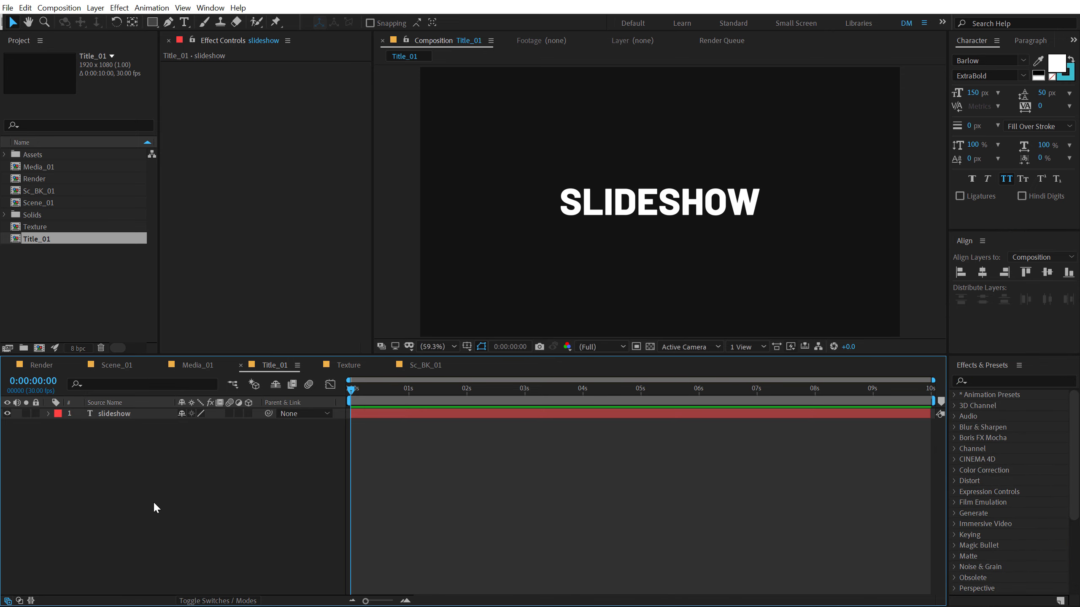
{"action": "left_click", "coordinate": [152, 24]}
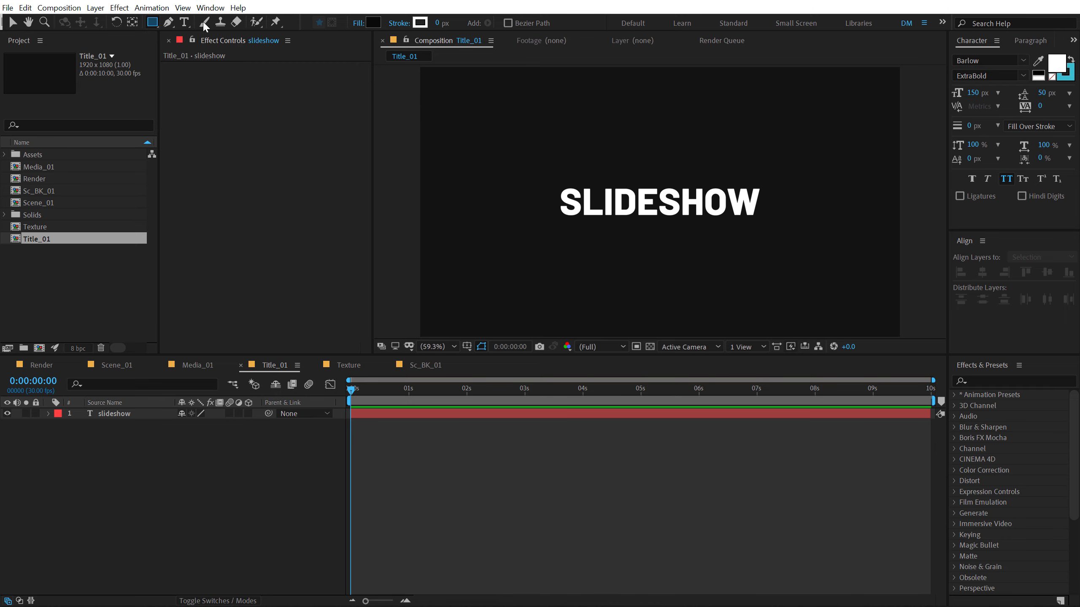
{"action": "left_click_drag", "start_coordinate": [552, 179], "coordinate": [765, 227]}
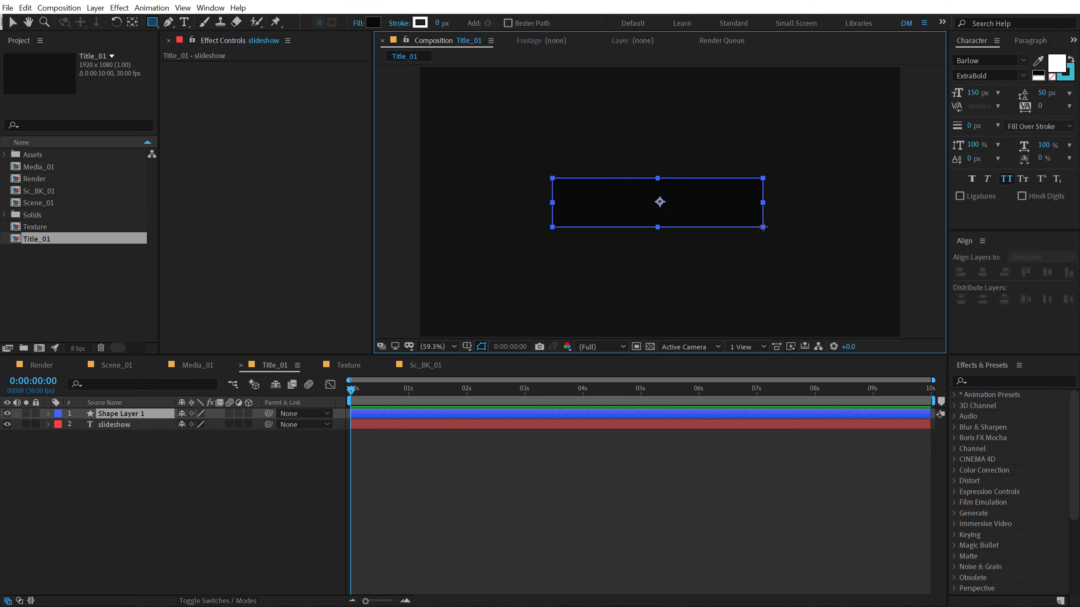
{"action": "left_click", "coordinate": [13, 23]}
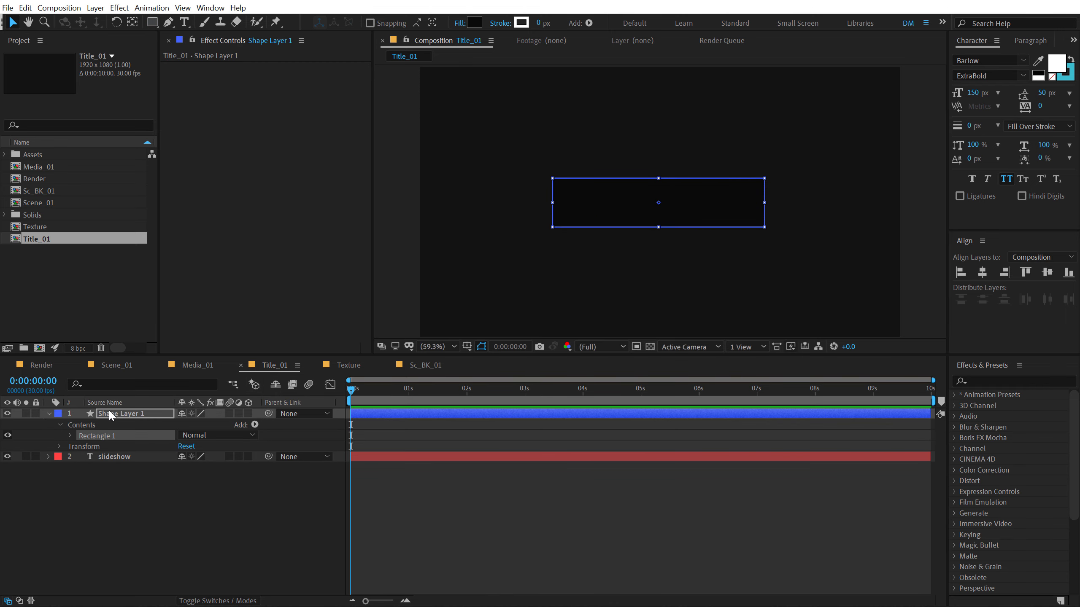
{"action": "left_click_drag", "start_coordinate": [109, 414], "coordinate": [119, 510]}
{"action": "left_click", "coordinate": [983, 272]}
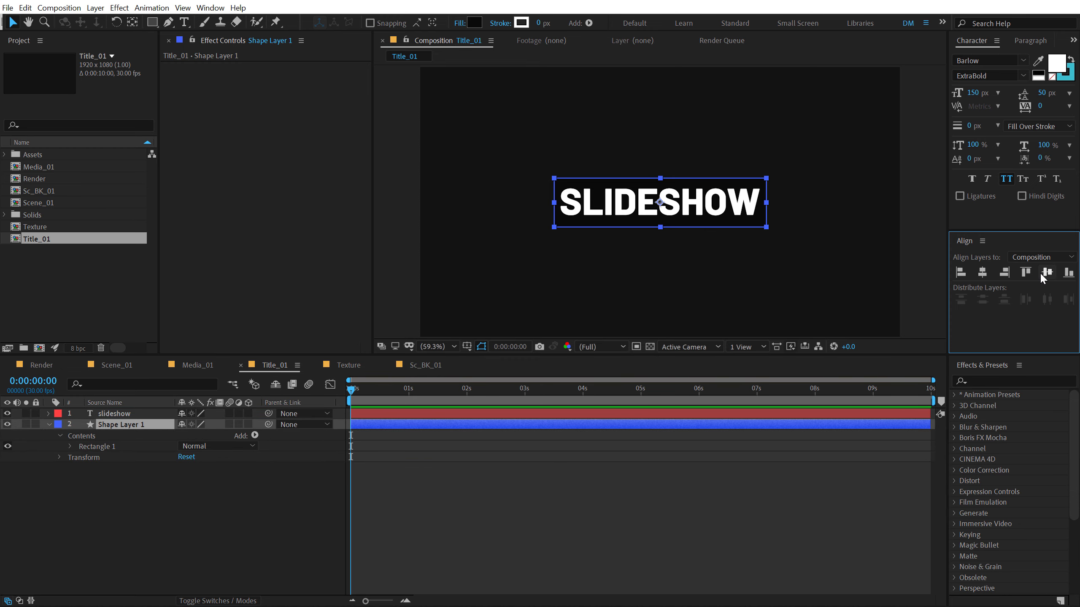
Step: Enlarge the rectangle behind the title to a size of 900.8 by 205.7 px
{"action": "left_click", "coordinate": [113, 422]}
{"action": "key", "text": "u"}
{"action": "key", "text": "u"}
{"action": "left_click", "coordinate": [179, 467]}
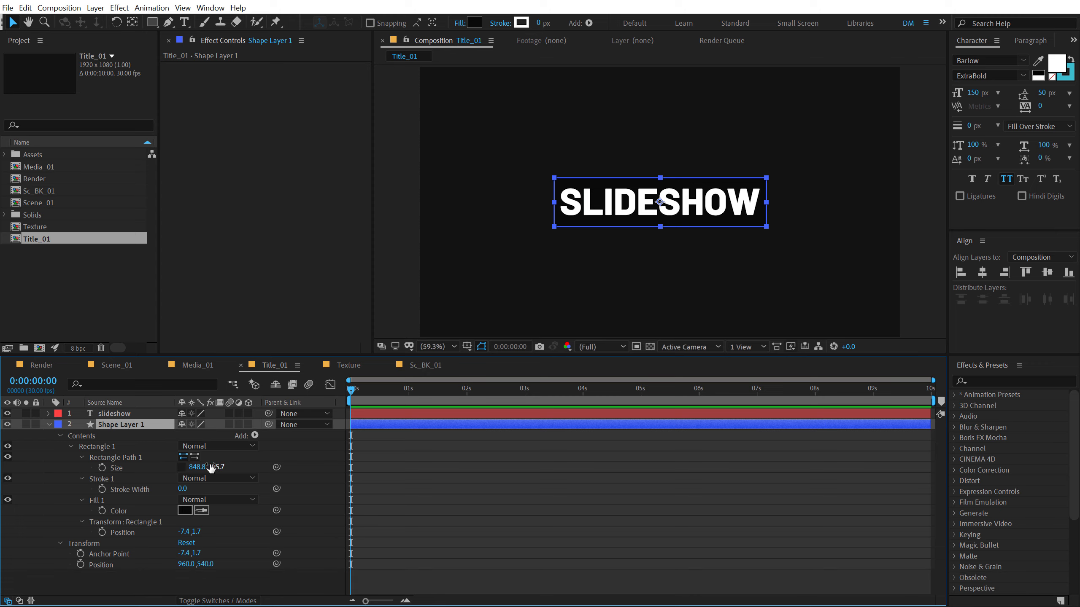
{"action": "left_click_drag", "start_coordinate": [198, 467], "coordinate": [235, 468]}
{"action": "left_click", "coordinate": [481, 465]}
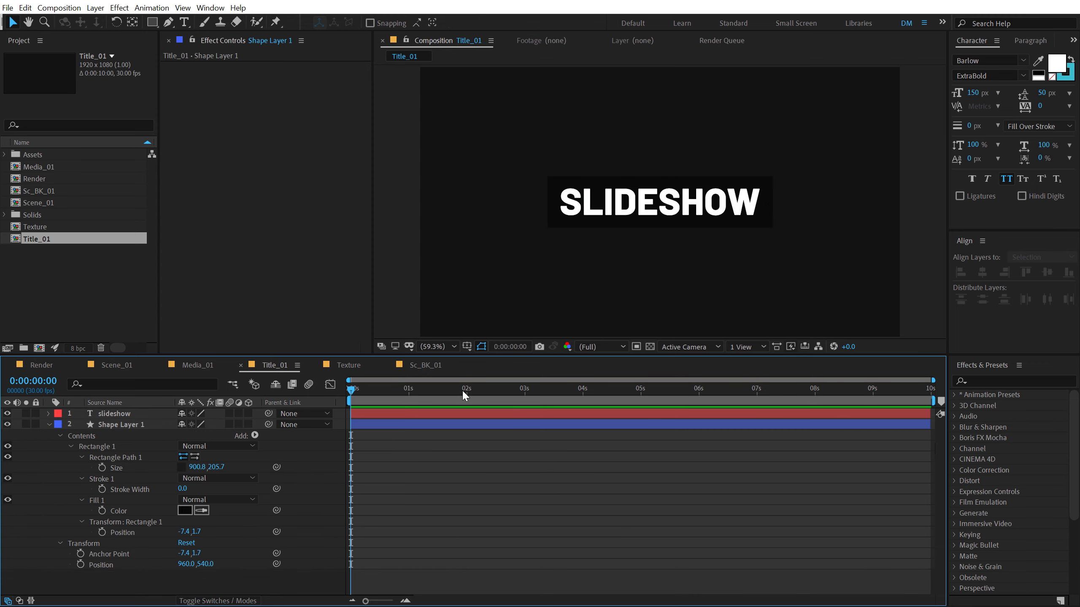
Step: Keyframe the rectangle layer's vertical scale from 0% at 0:00:00:00 to 100% at 0:00:01:15, keeping its width at 100%
{"action": "left_click_drag", "start_coordinate": [463, 392], "coordinate": [438, 395]}
{"action": "left_click", "coordinate": [31, 440]}
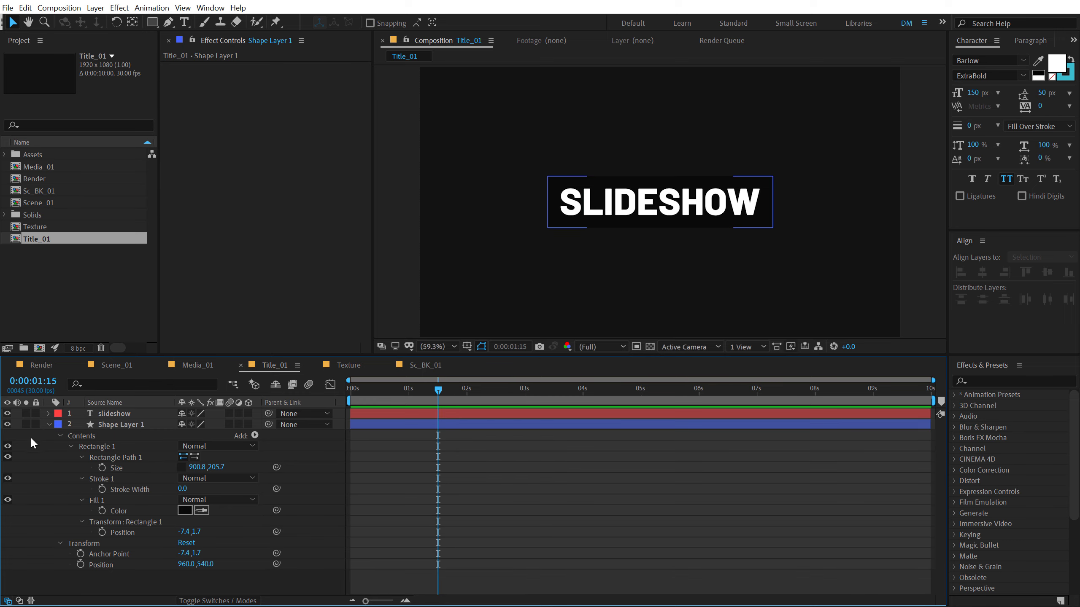
{"action": "left_click", "coordinate": [49, 424]}
{"action": "left_click", "coordinate": [104, 427]}
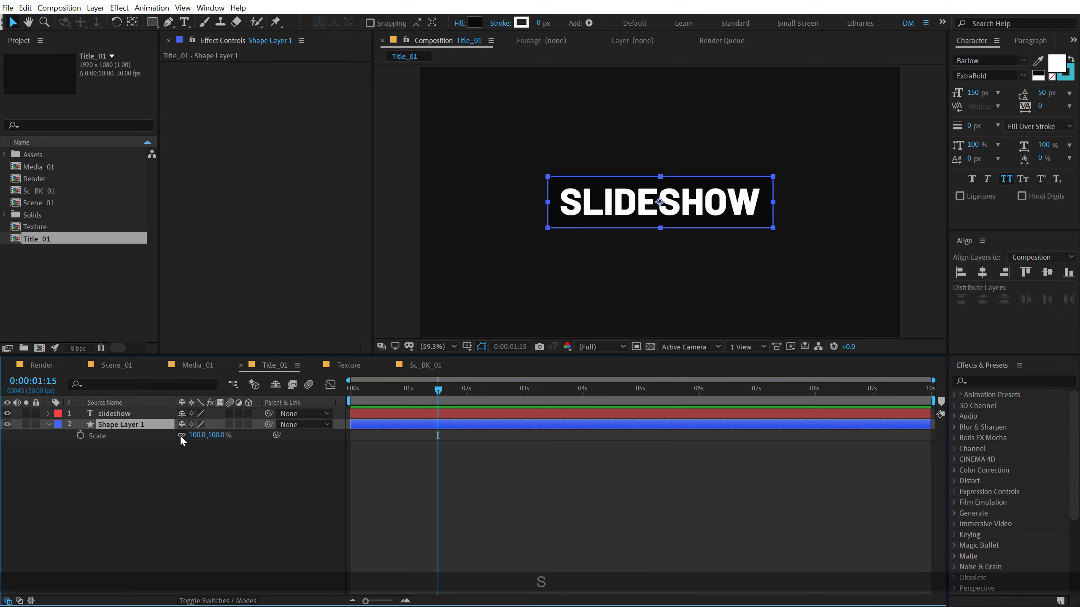
{"action": "left_click", "coordinate": [80, 435]}
{"action": "key", "text": "Home"}
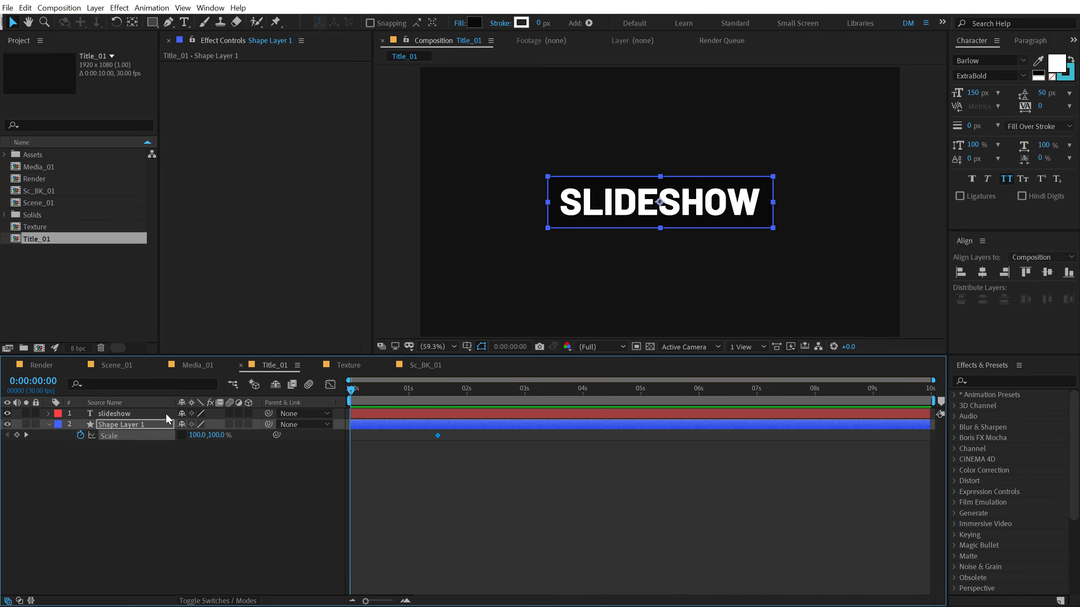
{"action": "left_click_drag", "start_coordinate": [214, 435], "coordinate": [199, 442]}
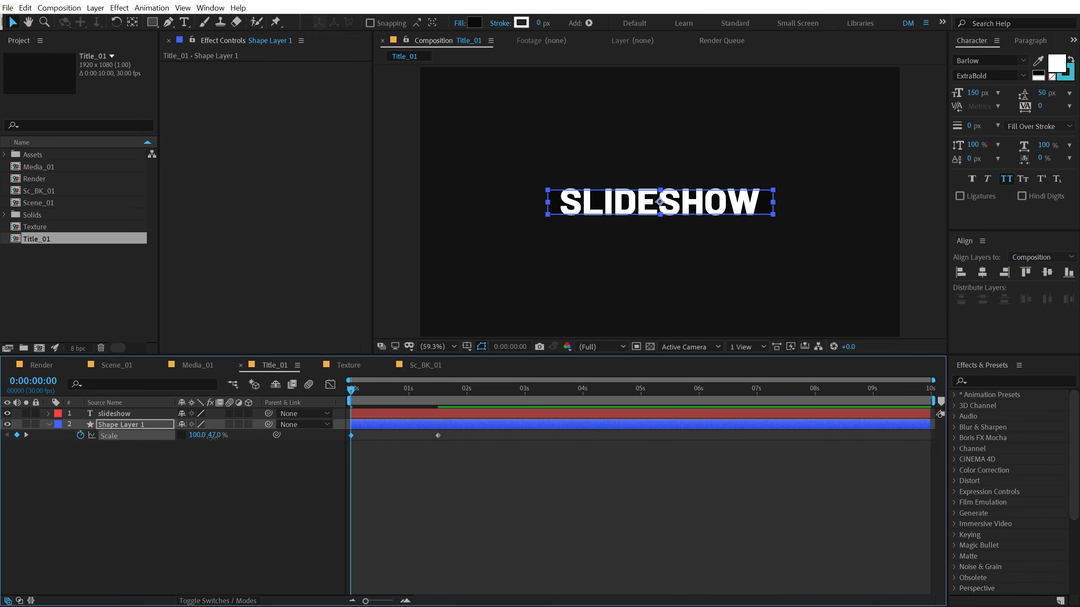
{"action": "type", "text": "0"}
Step: Apply the Set Matte effect to the slideshow text layer, taking the matte from Shape Layer 1
{"action": "left_click", "coordinate": [115, 415]}
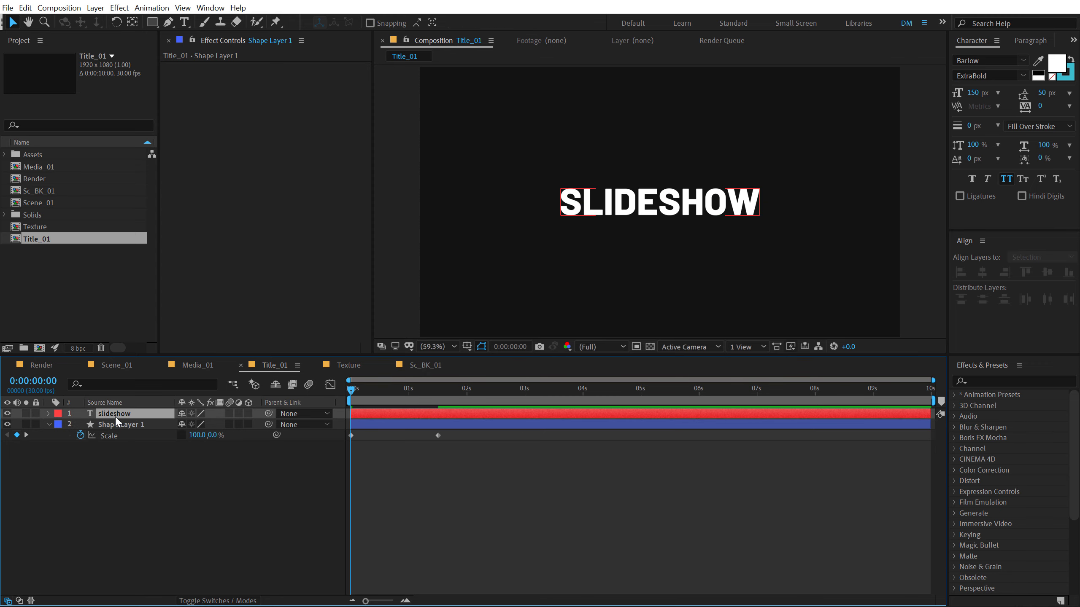
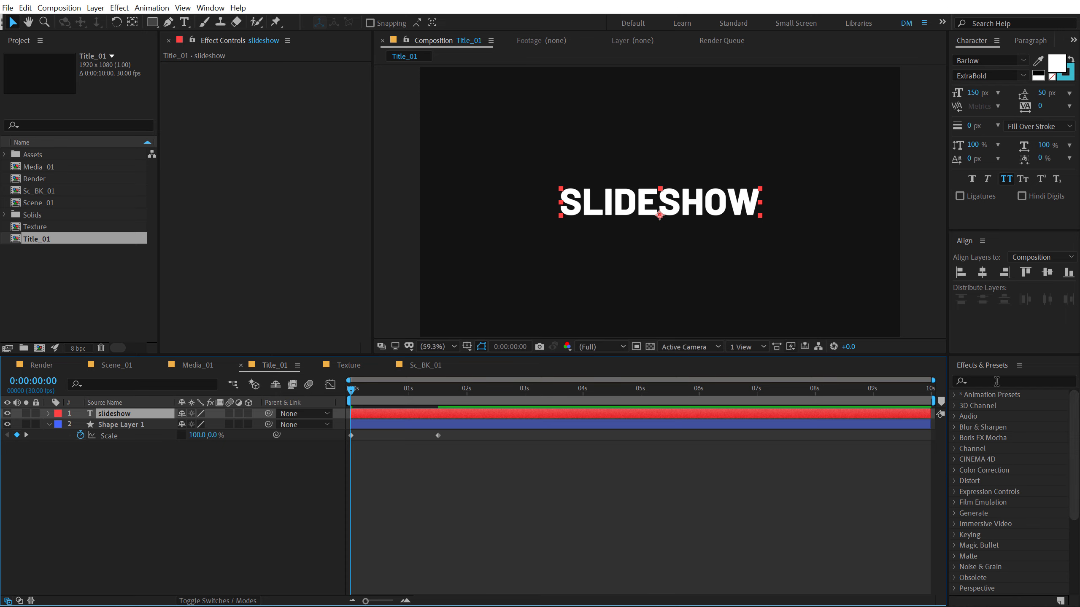
{"action": "left_click", "coordinate": [974, 380]}
{"action": "type", "text": "set"}
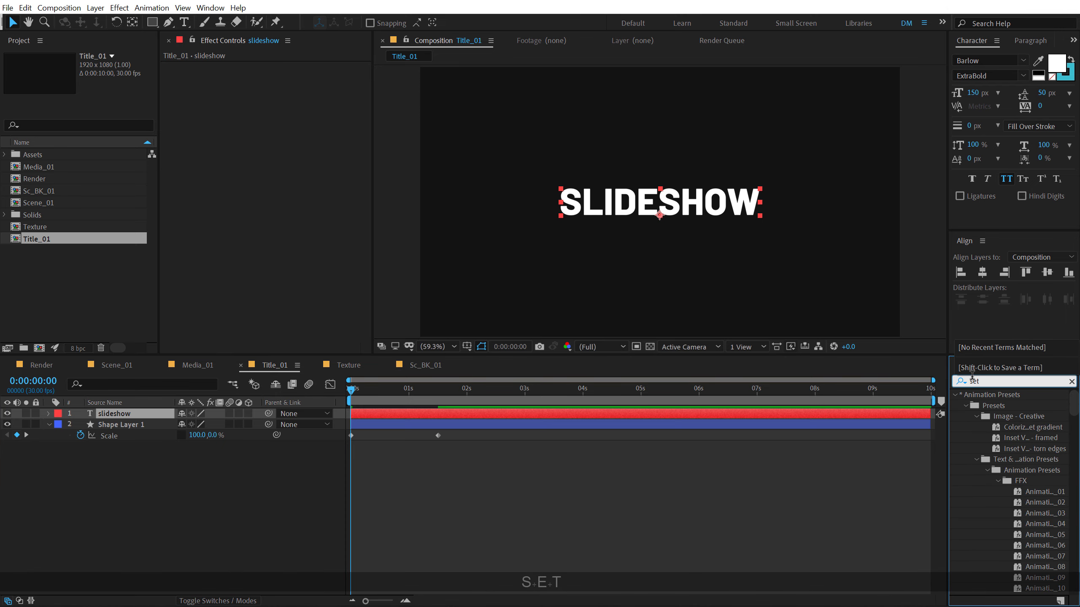
{"action": "type", "text": " m"}
{"action": "double_click", "coordinate": [1016, 406]}
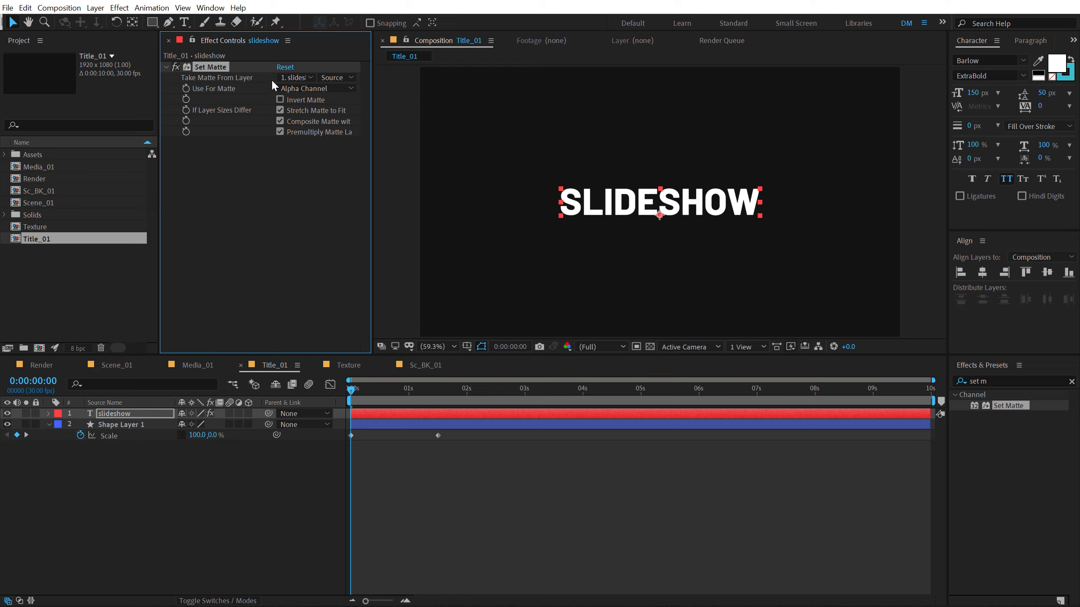
{"action": "left_click", "coordinate": [292, 78]}
{"action": "left_click", "coordinate": [317, 118]}
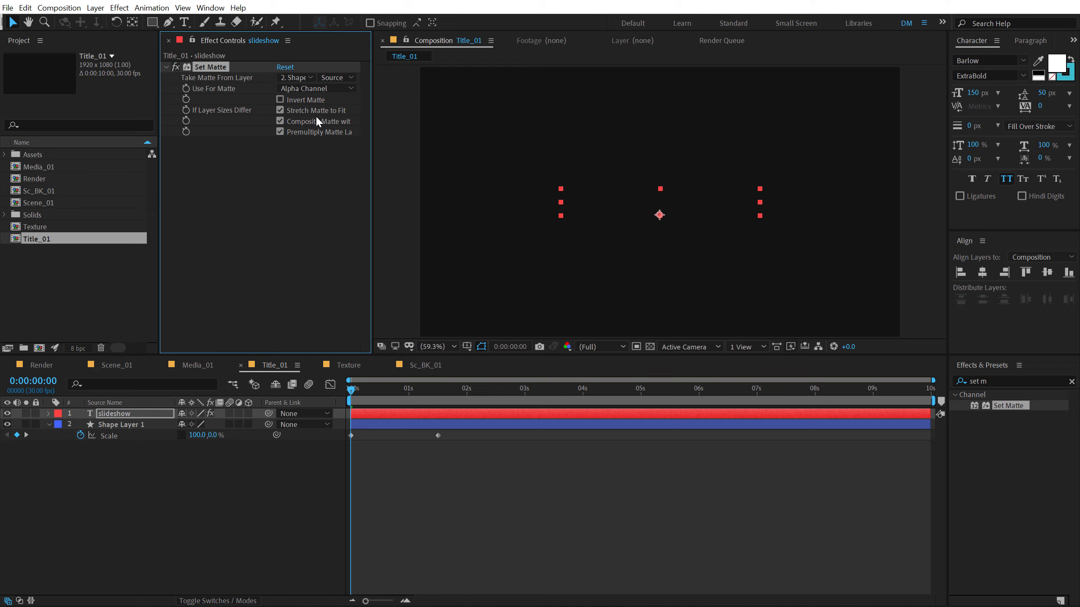
Step: Keyframe the slideshow text's scale from 200% at 0:00:00:00 to 100% at 0:00:01:15 and preview the animation
{"action": "left_click", "coordinate": [119, 416]}
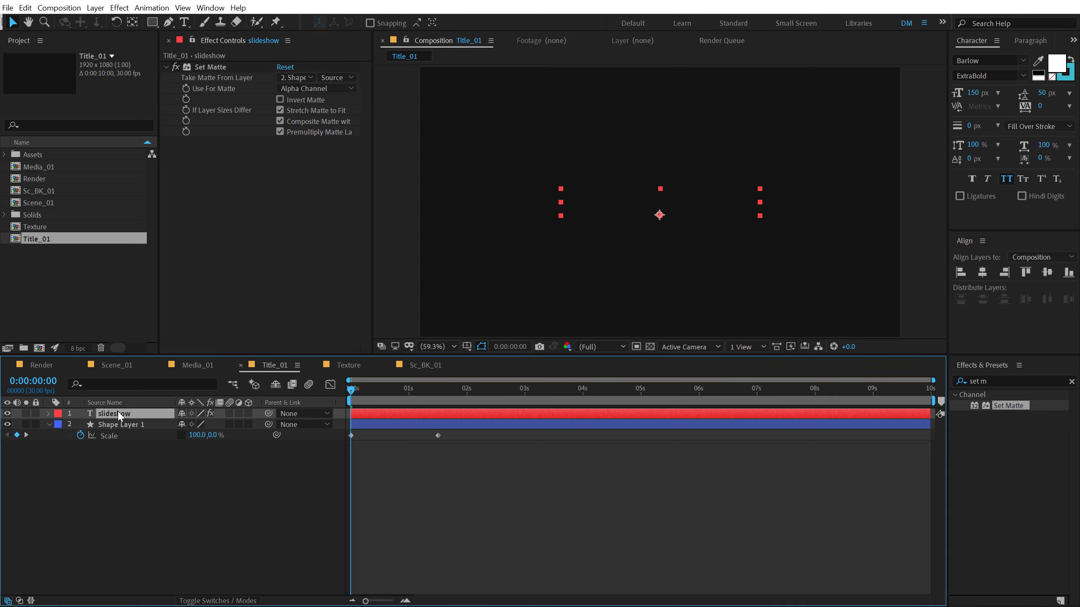
{"action": "key", "text": "s"}
{"action": "left_click_drag", "start_coordinate": [424, 398], "coordinate": [437, 399]}
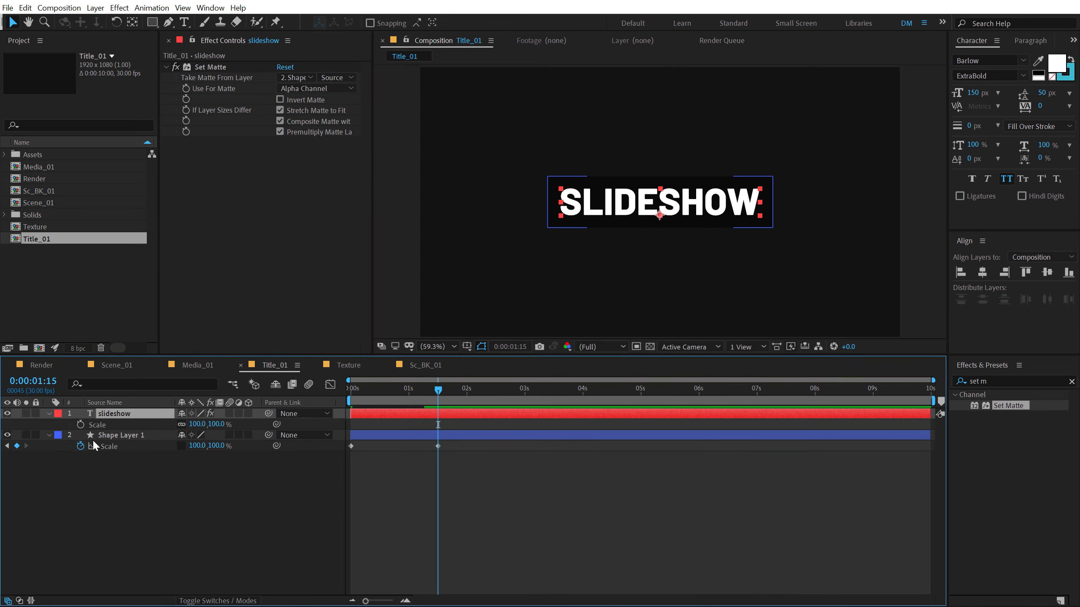
{"action": "left_click", "coordinate": [80, 424]}
{"action": "key", "text": "Home"}
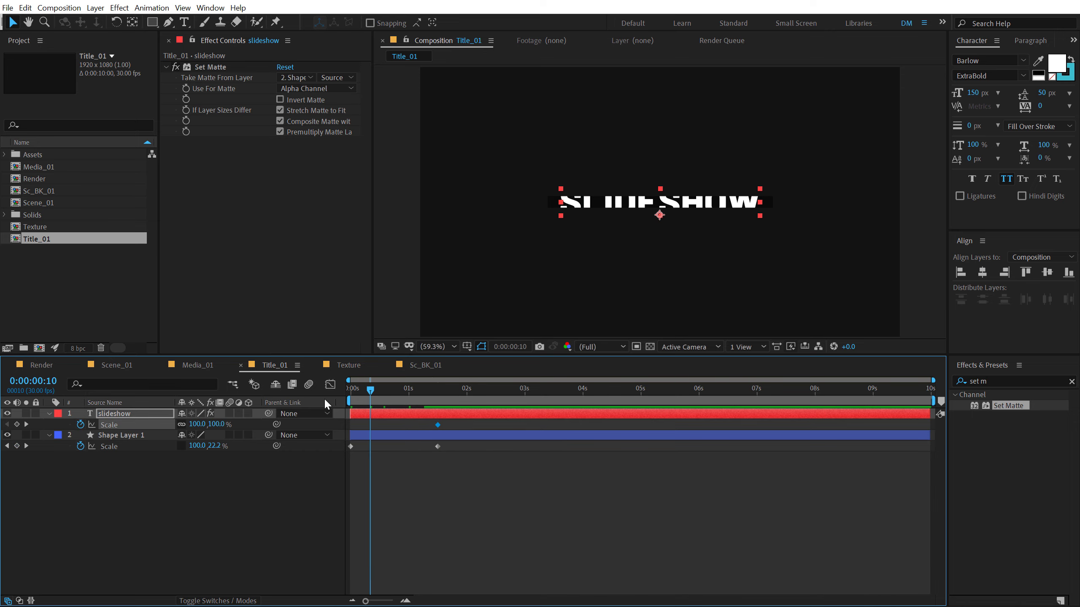
{"action": "type", "text": "200"}
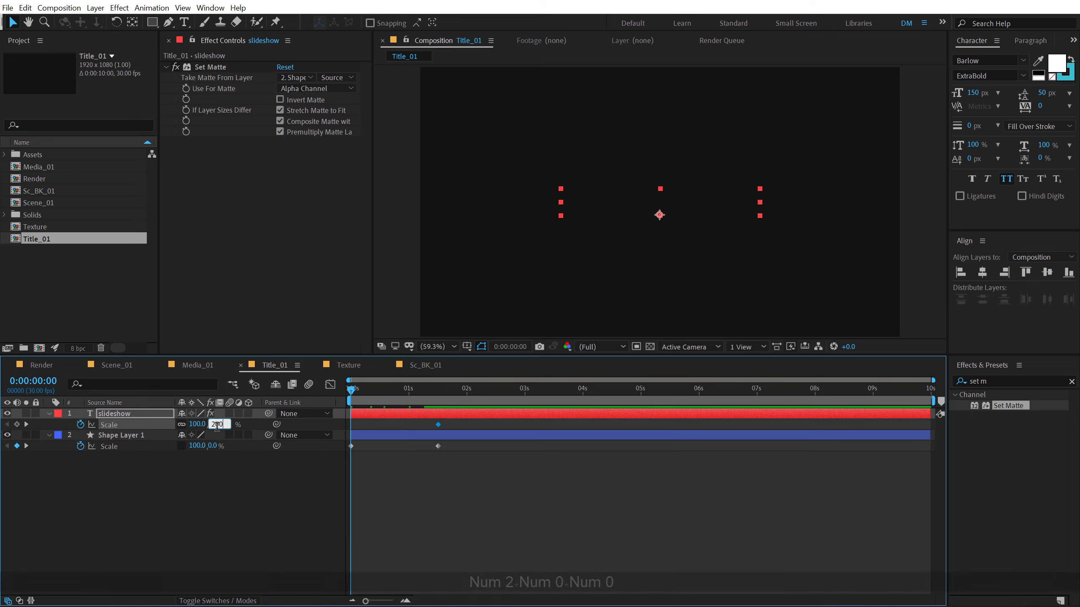
{"action": "key", "text": "Return"}
{"action": "key", "text": "space"}
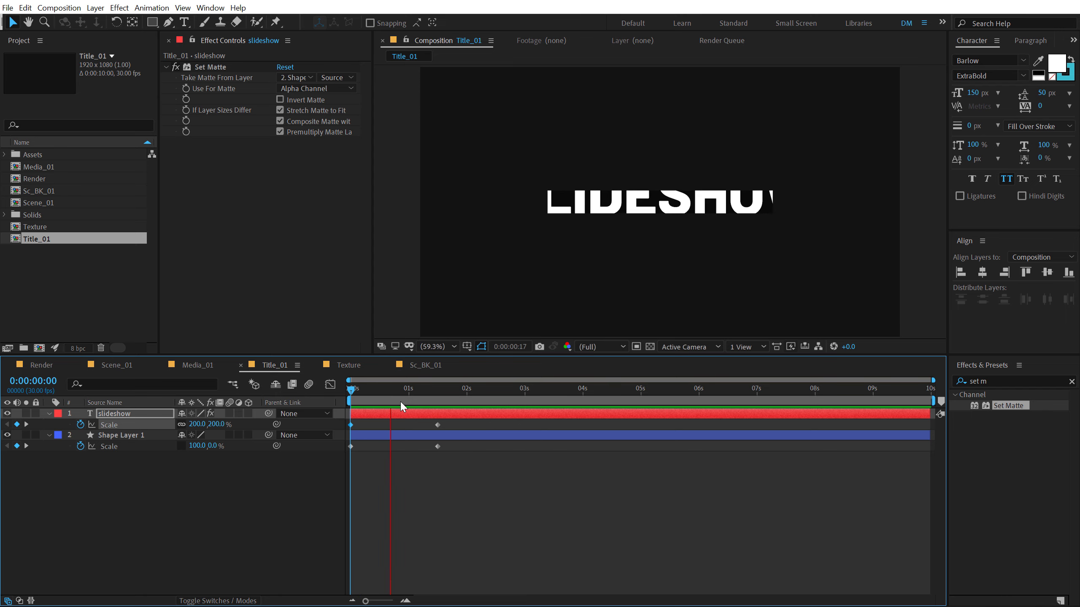
{"action": "left_click", "coordinate": [429, 400]}
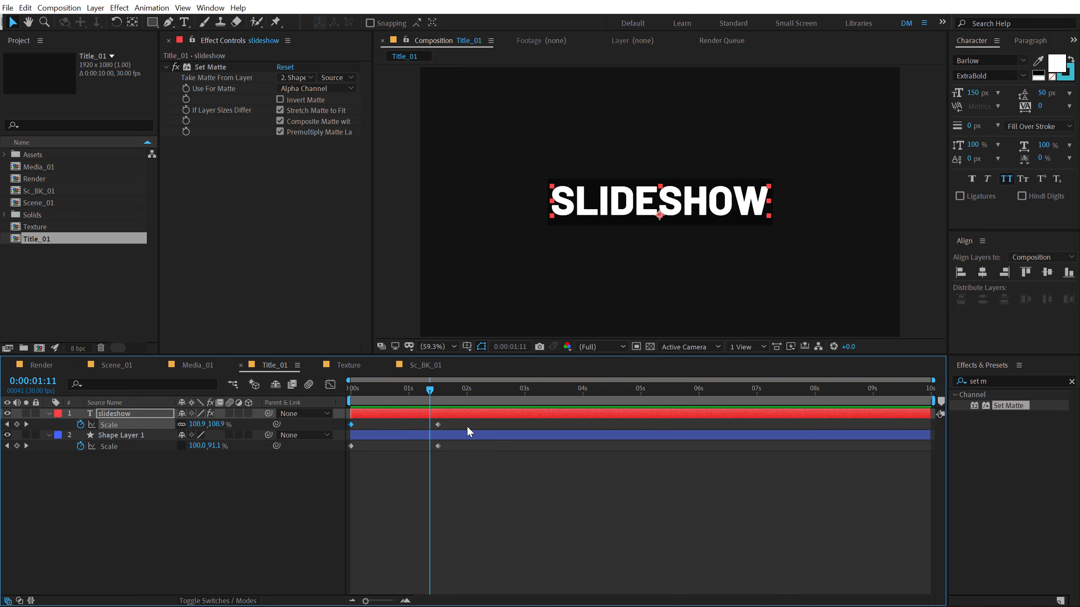
Step: Apply Easy Ease to both layers' Scale keyframes and shape their speed graph for a fast start and slow finish
{"action": "left_click_drag", "start_coordinate": [467, 426], "coordinate": [336, 468]}
{"action": "key", "text": "F9"}
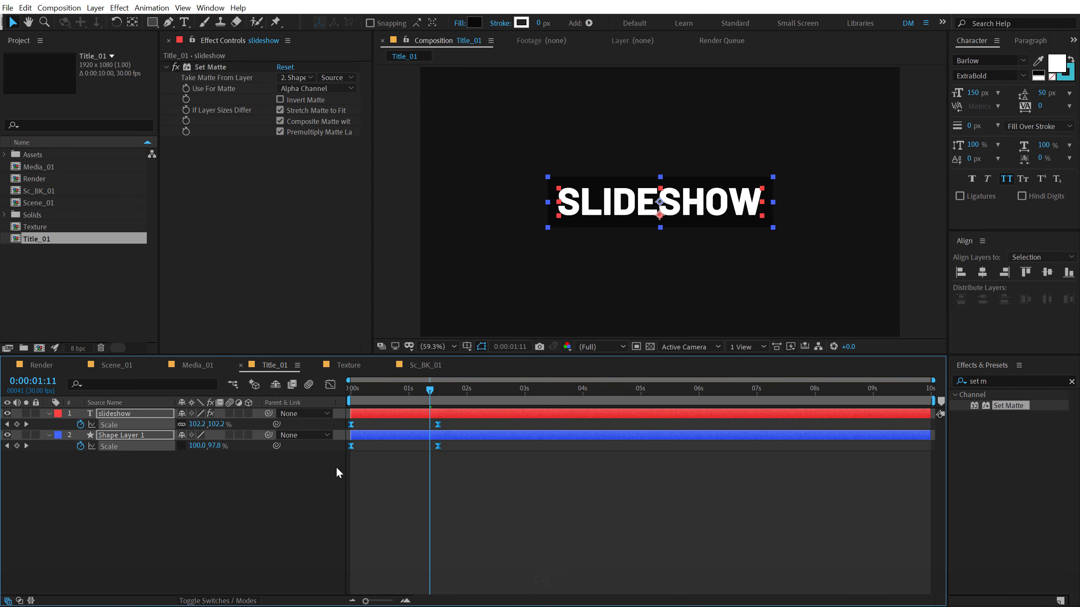
{"action": "left_click", "coordinate": [330, 384]}
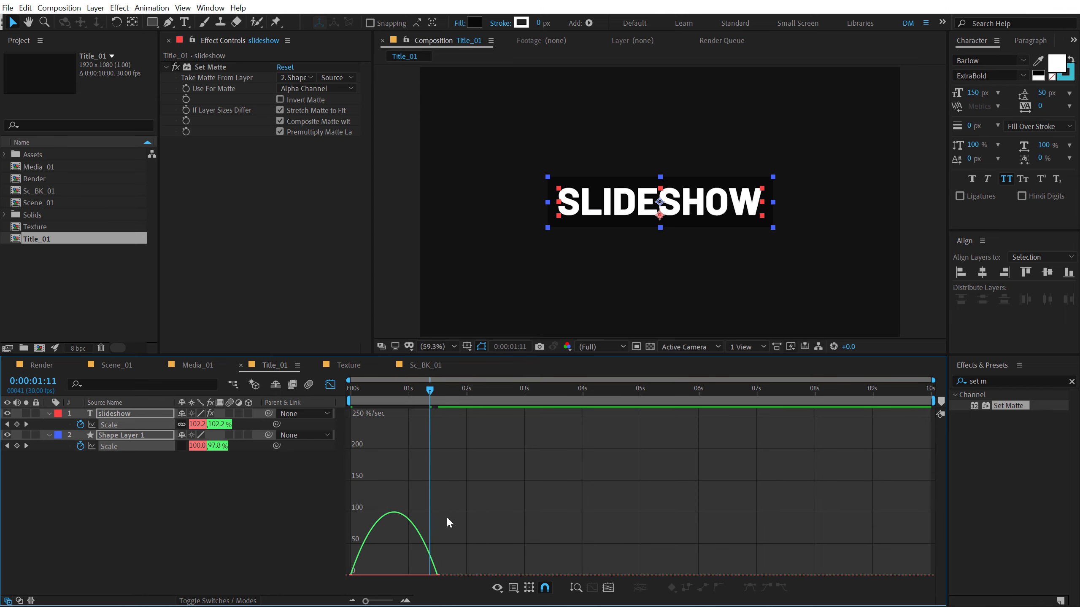
{"action": "left_click_drag", "start_coordinate": [457, 512], "coordinate": [365, 526]}
{"action": "left_click", "coordinate": [344, 389]}
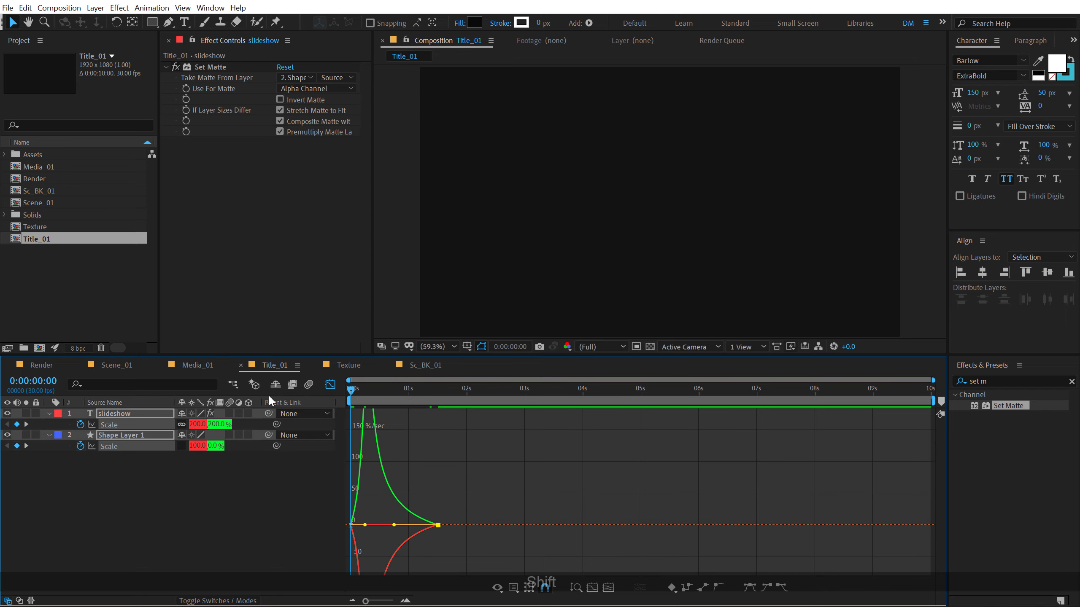
{"action": "key", "text": "space"}
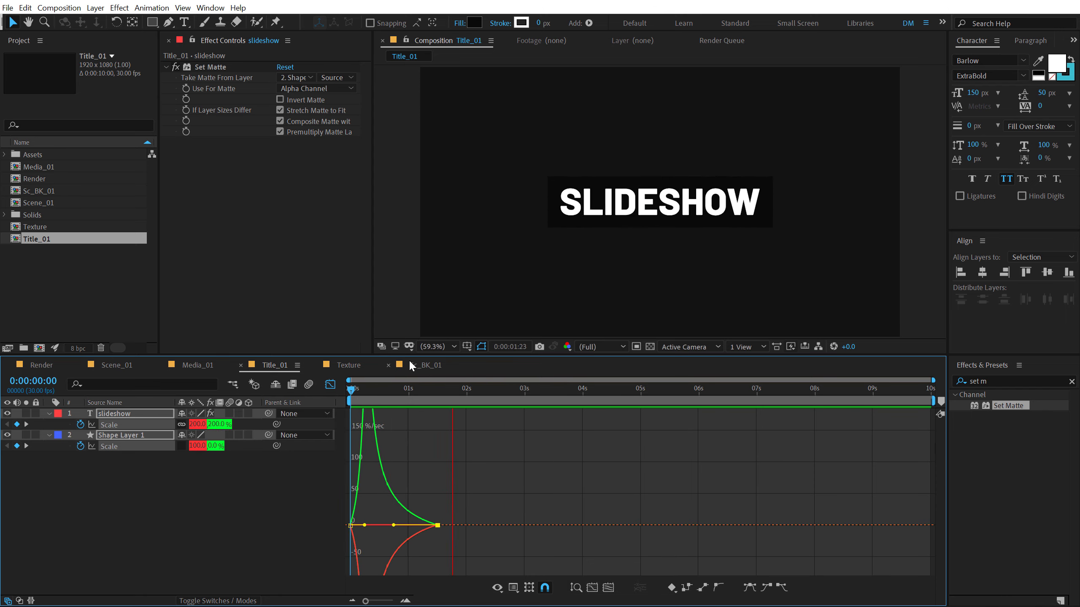
{"action": "key", "text": "space"}
{"action": "left_click", "coordinate": [330, 384]}
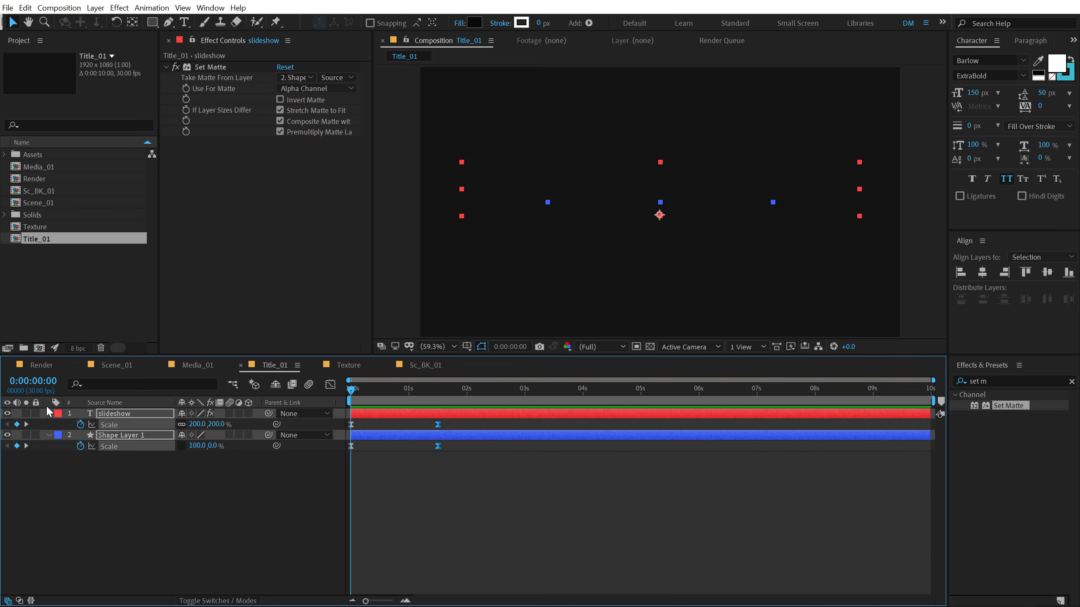
Step: Place the Title_01 composition in Scene_01 directly below Camera 1 and make it a 3D layer
{"action": "left_click", "coordinate": [116, 365]}
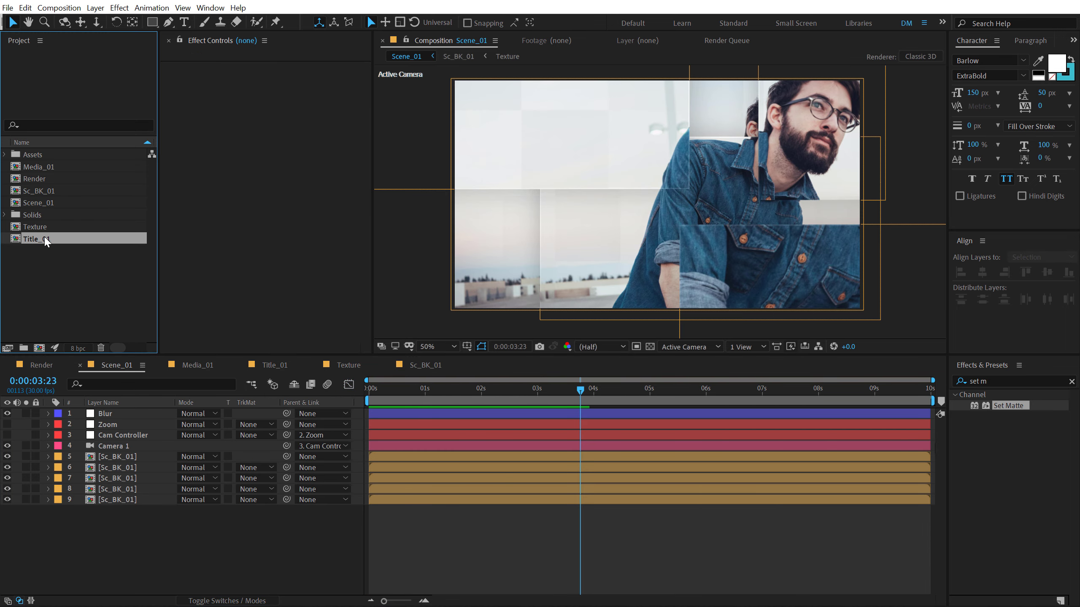
{"action": "left_click_drag", "start_coordinate": [44, 239], "coordinate": [127, 458]}
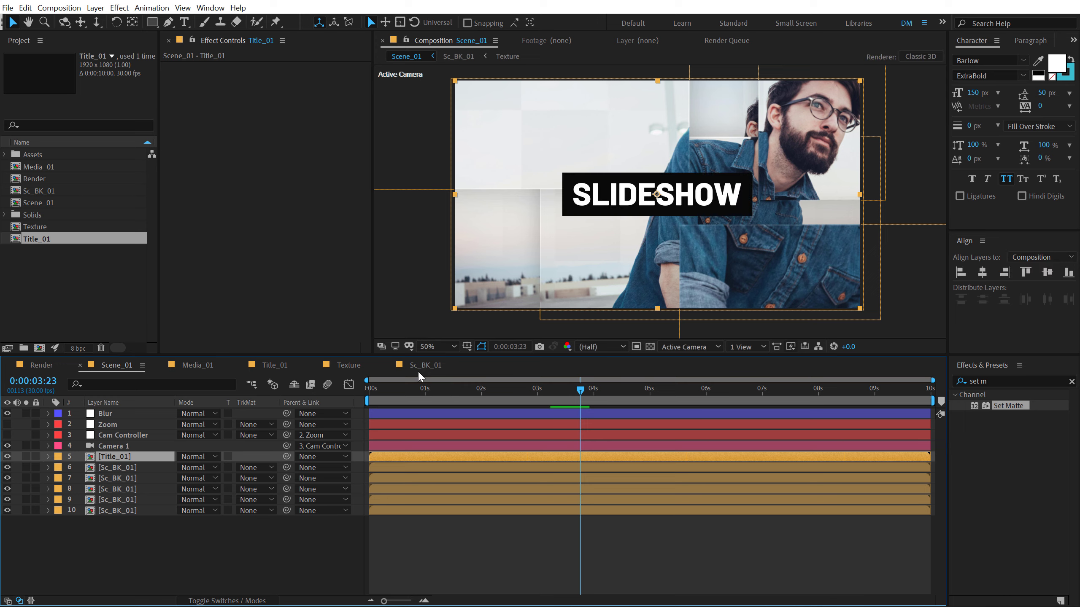
{"action": "key", "text": "F4"}
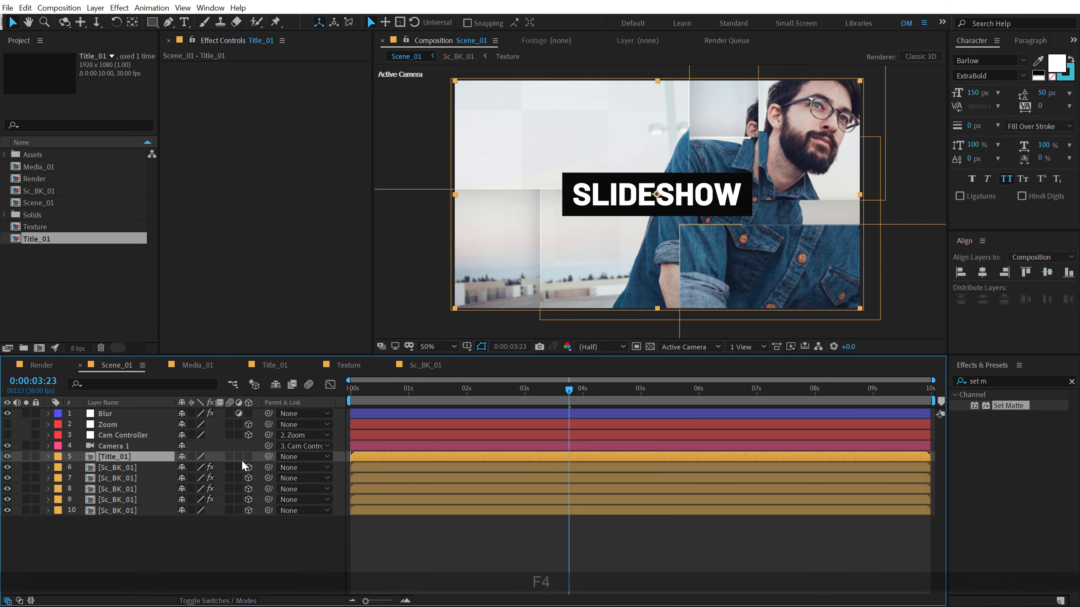
{"action": "left_click", "coordinate": [248, 456]}
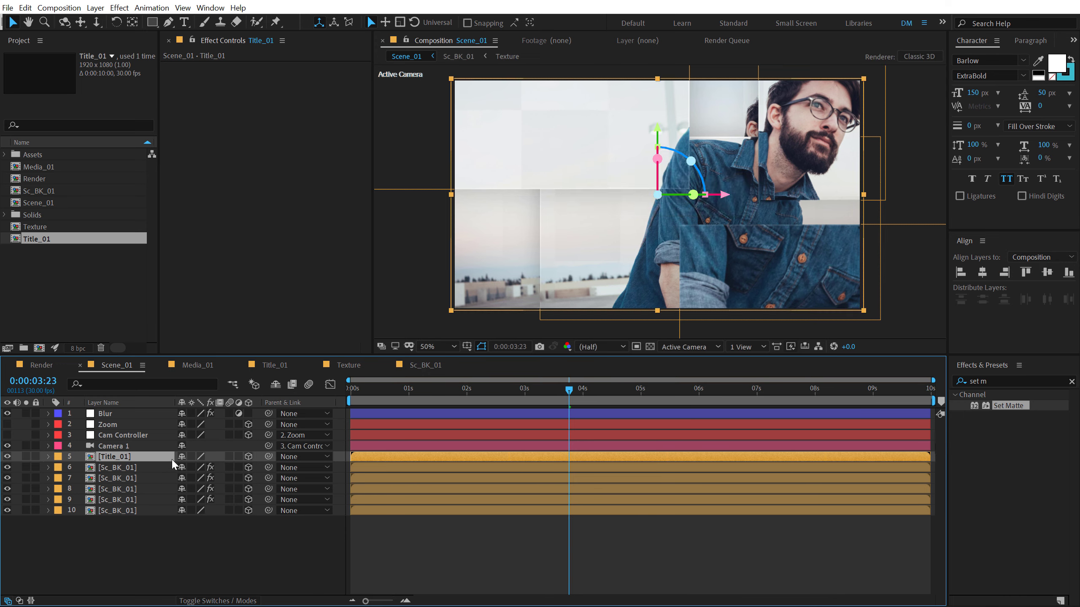
Step: Set the Title_01 layer's Z position to -1983 and scale to 16%, and place the title over the lower-left background panels
{"action": "key", "text": "p"}
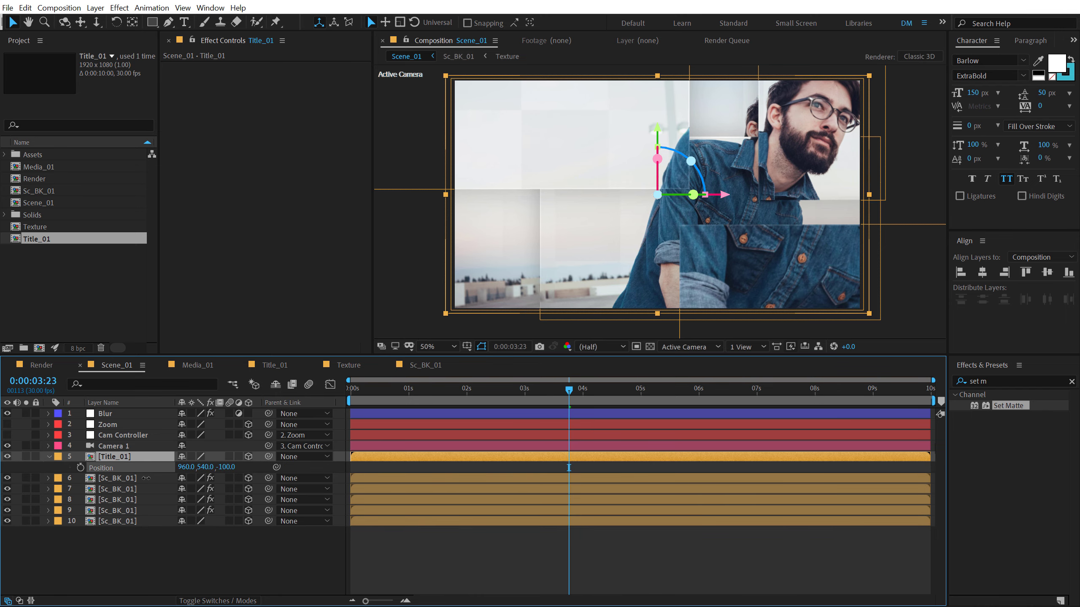
{"action": "left_click_drag", "start_coordinate": [226, 467], "coordinate": [139, 479]}
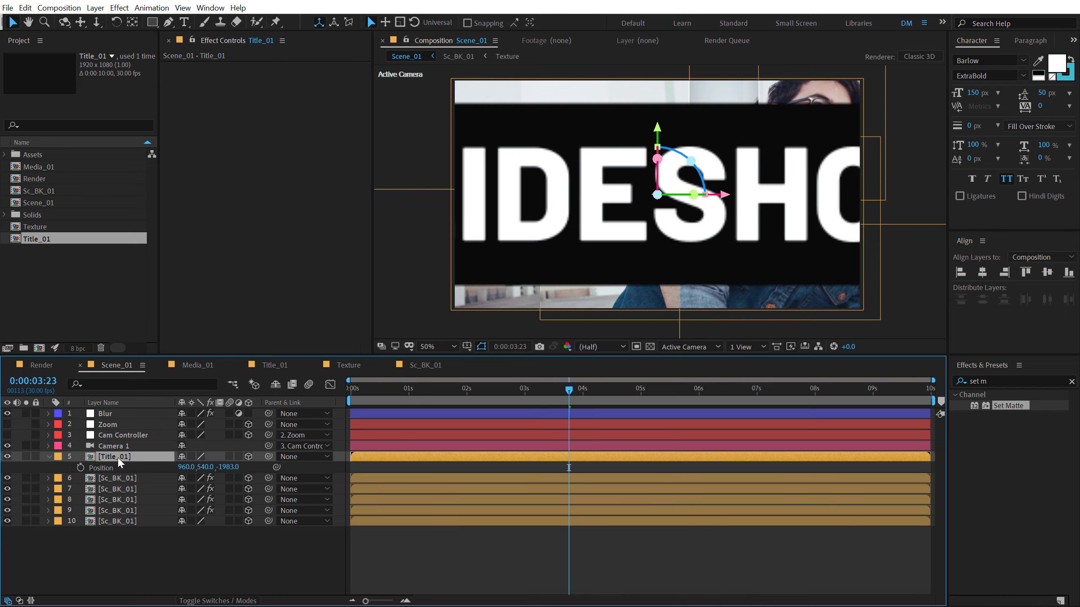
{"action": "left_click_drag", "start_coordinate": [197, 467], "coordinate": [229, 466]}
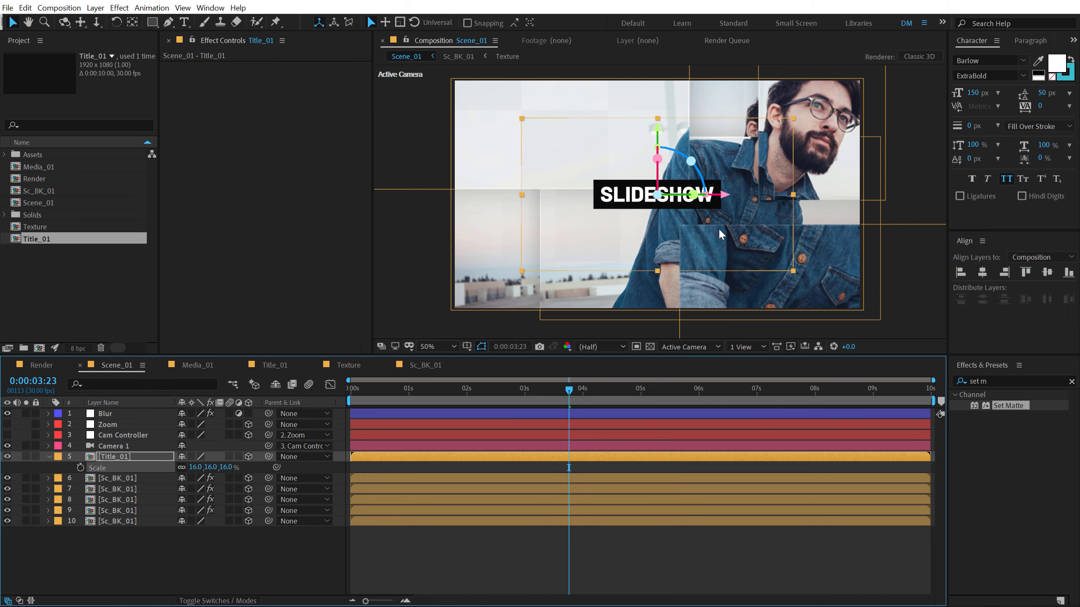
{"action": "left_click_drag", "start_coordinate": [720, 235], "coordinate": [621, 277]}
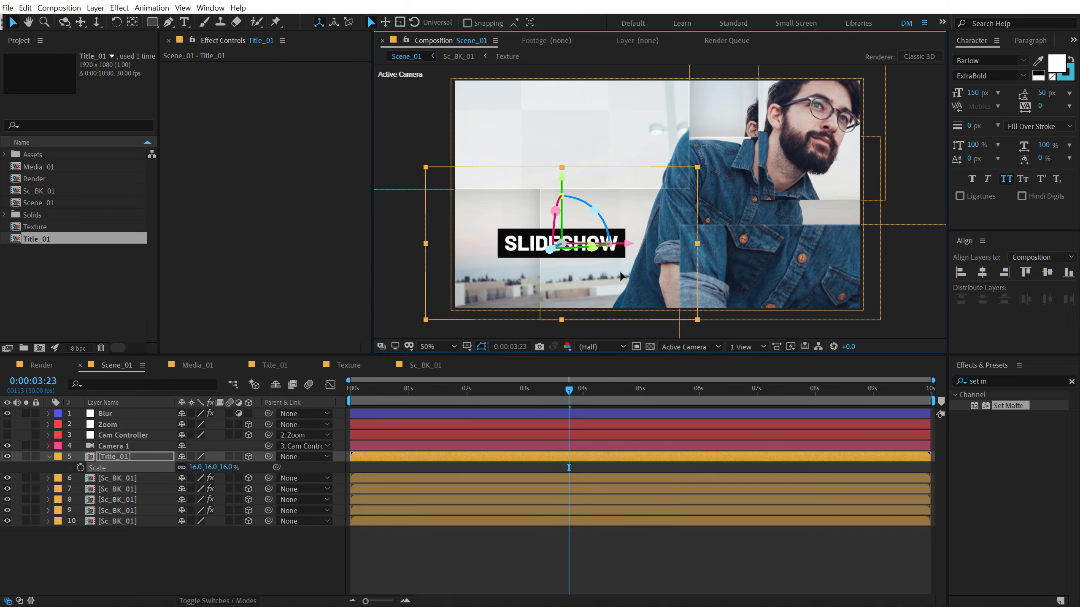
Step: Shift the Title_01 layer to start at 0:00:01:00 and preview the scene from the beginning
{"action": "left_click", "coordinate": [389, 390]}
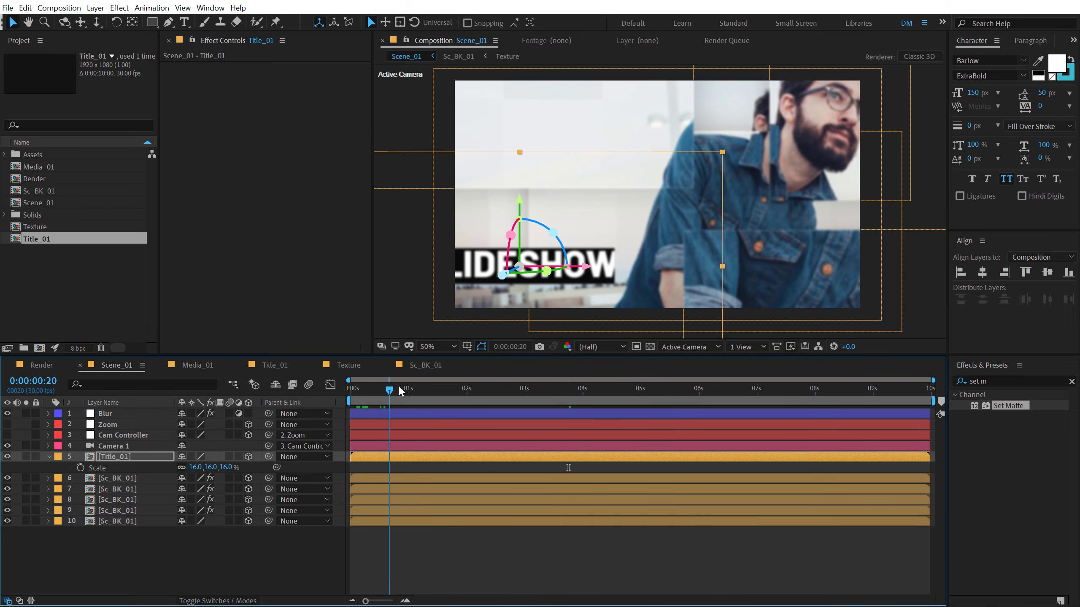
{"action": "mouse_move", "coordinate": [399, 386]}
{"action": "left_mouse_down"}
{"action": "mouse_move", "coordinate": [425, 385]}
{"action": "mouse_move", "coordinate": [409, 388]}
{"action": "left_mouse_up"}
{"action": "left_click_drag", "start_coordinate": [365, 457], "coordinate": [423, 456]}
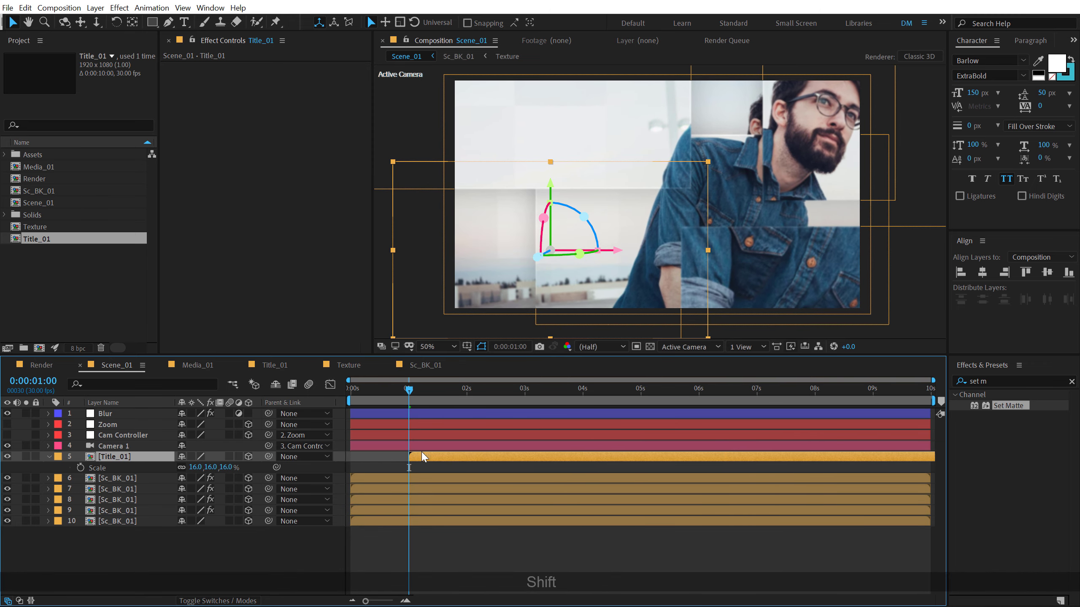
{"action": "key", "text": "space"}
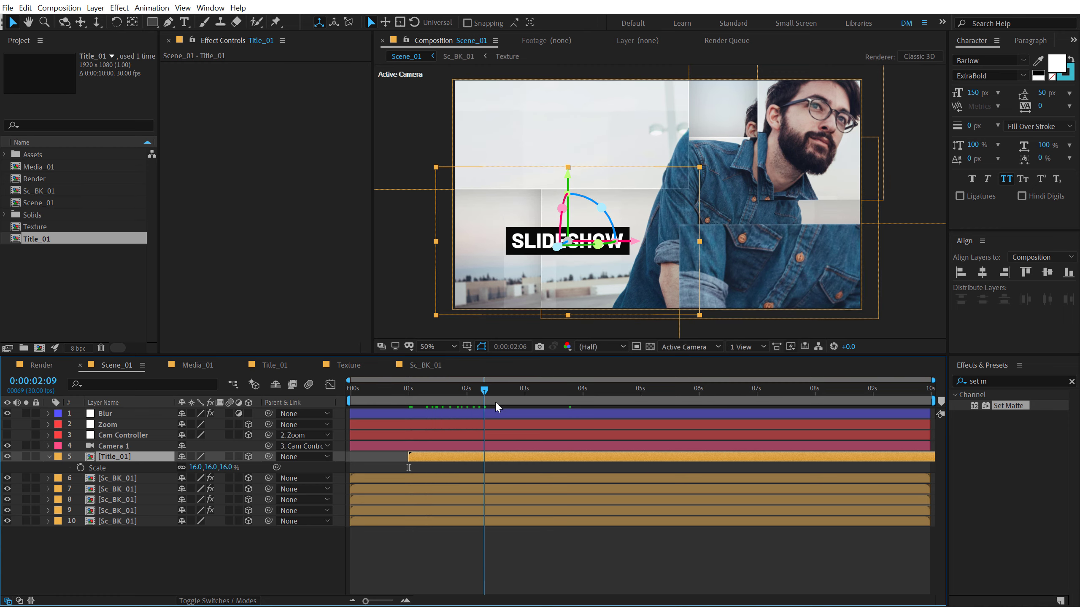
{"action": "left_click_drag", "start_coordinate": [507, 390], "coordinate": [322, 429]}
{"action": "key", "text": "space"}
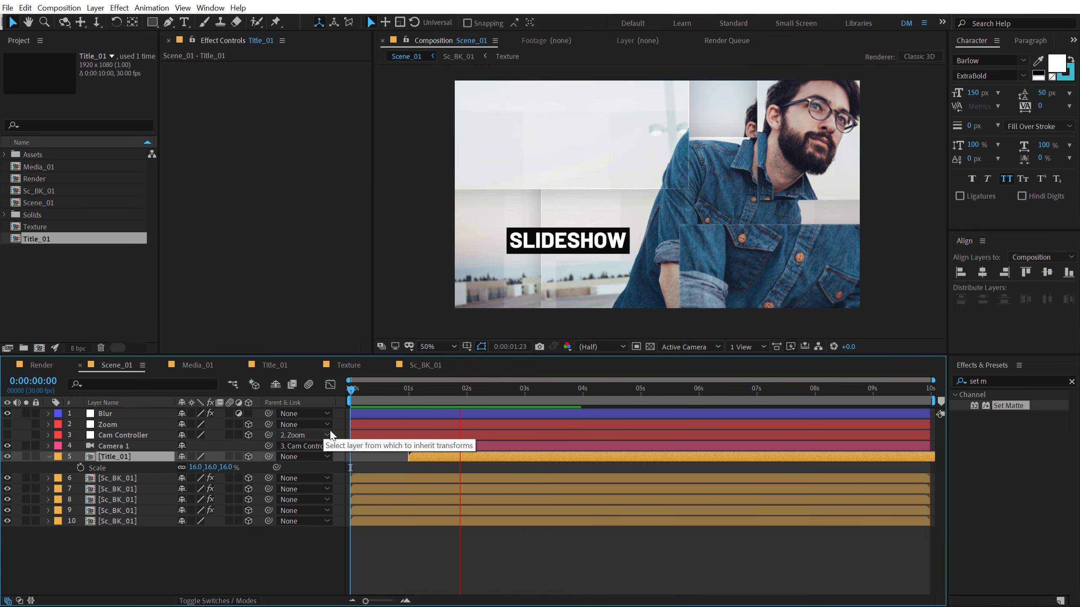
Step: Shift the Title_01 layer to start at 0:00:00:20, preview the title, and collapse the layer's properties
{"action": "left_click", "coordinate": [384, 392]}
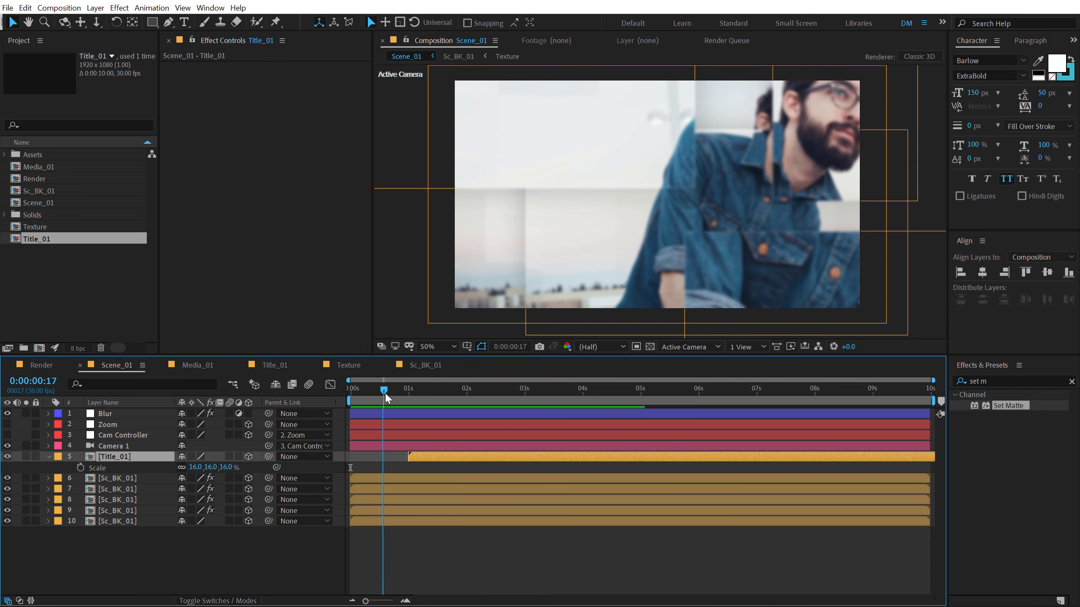
{"action": "left_click_drag", "start_coordinate": [384, 392], "coordinate": [390, 392]}
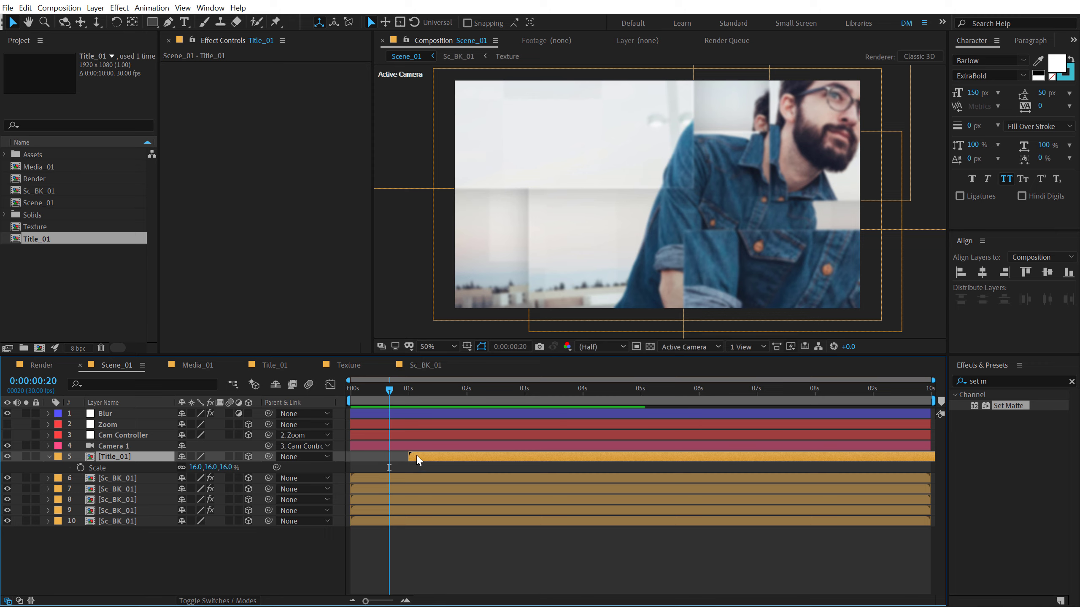
{"action": "left_click_drag", "start_coordinate": [417, 461], "coordinate": [396, 461]}
{"action": "key", "text": "space"}
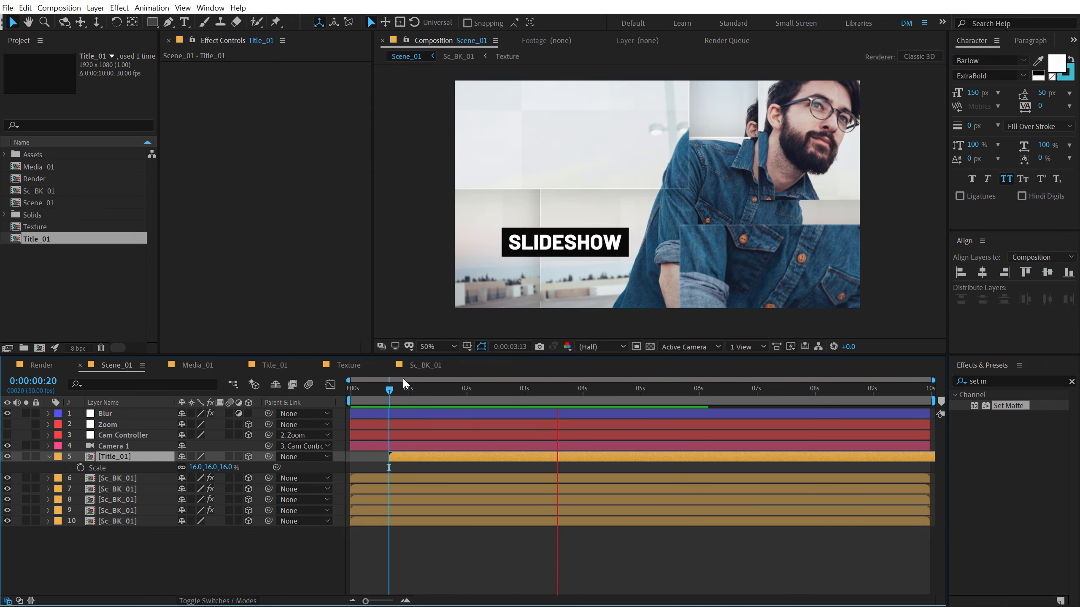
{"action": "left_click_drag", "start_coordinate": [408, 390], "coordinate": [643, 409]}
{"action": "left_click", "coordinate": [49, 457]}
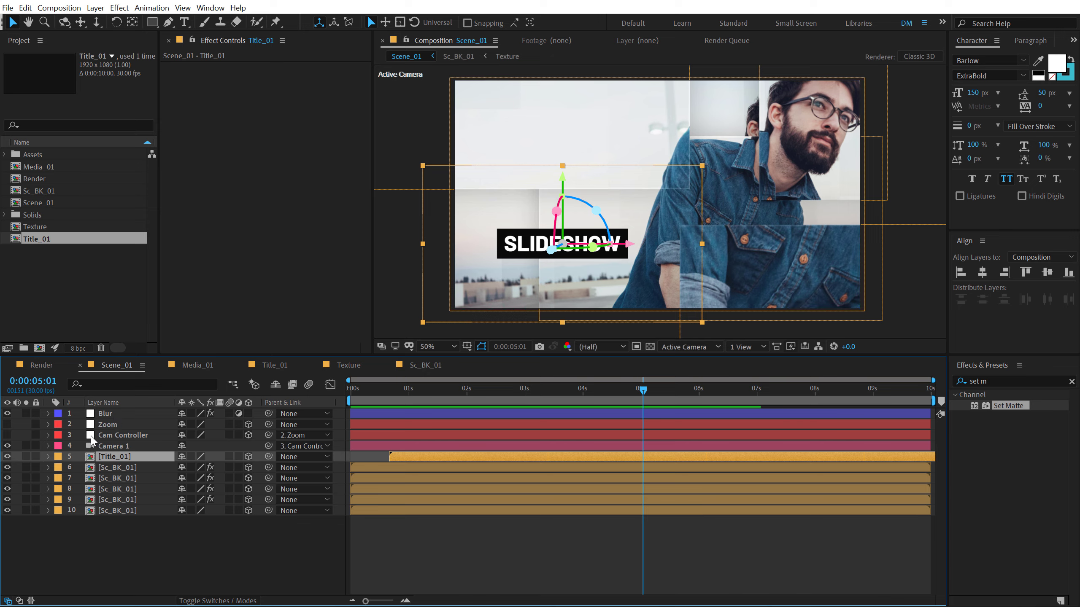
Step: Keyframe the Cam Controller's position unchanged at 0:00:04:00 and with X at 247 at 0:00:06:00
{"action": "left_click", "coordinate": [109, 435]}
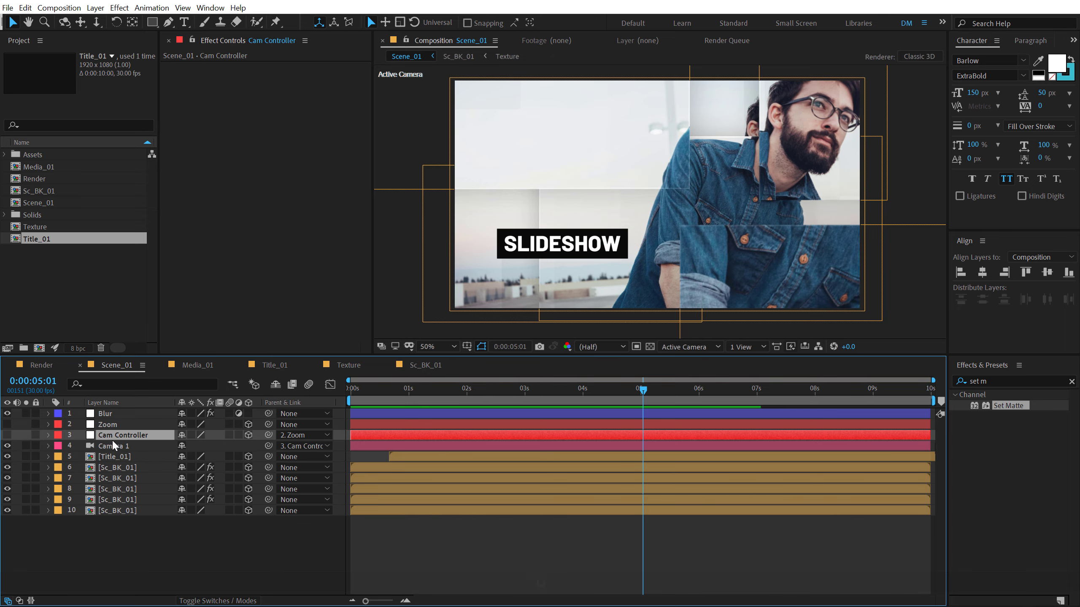
{"action": "key", "text": "p"}
{"action": "left_click_drag", "start_coordinate": [642, 388], "coordinate": [583, 397]}
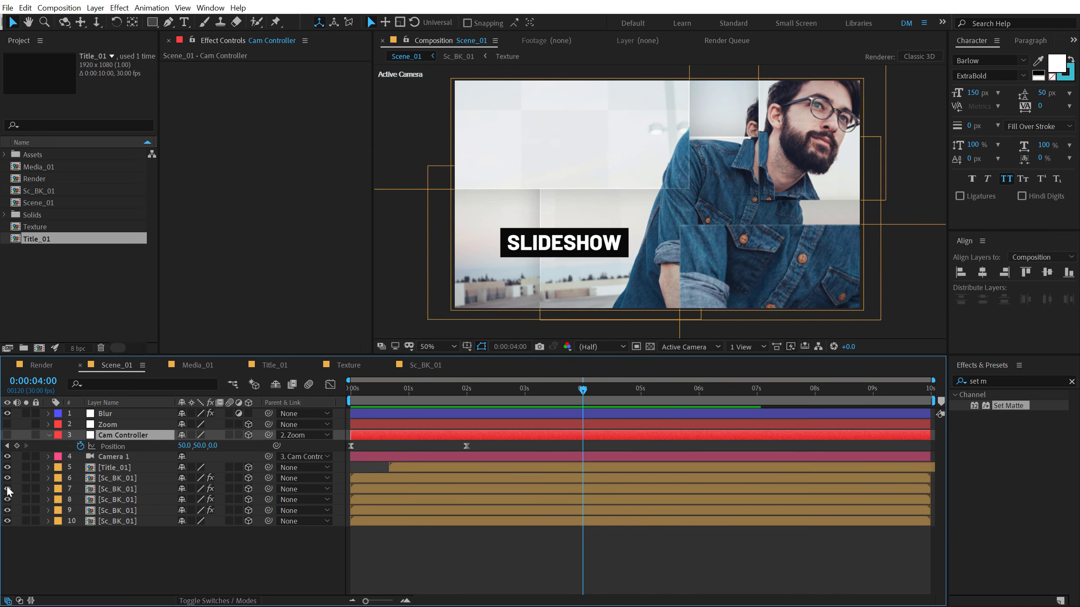
{"action": "left_click", "coordinate": [17, 446]}
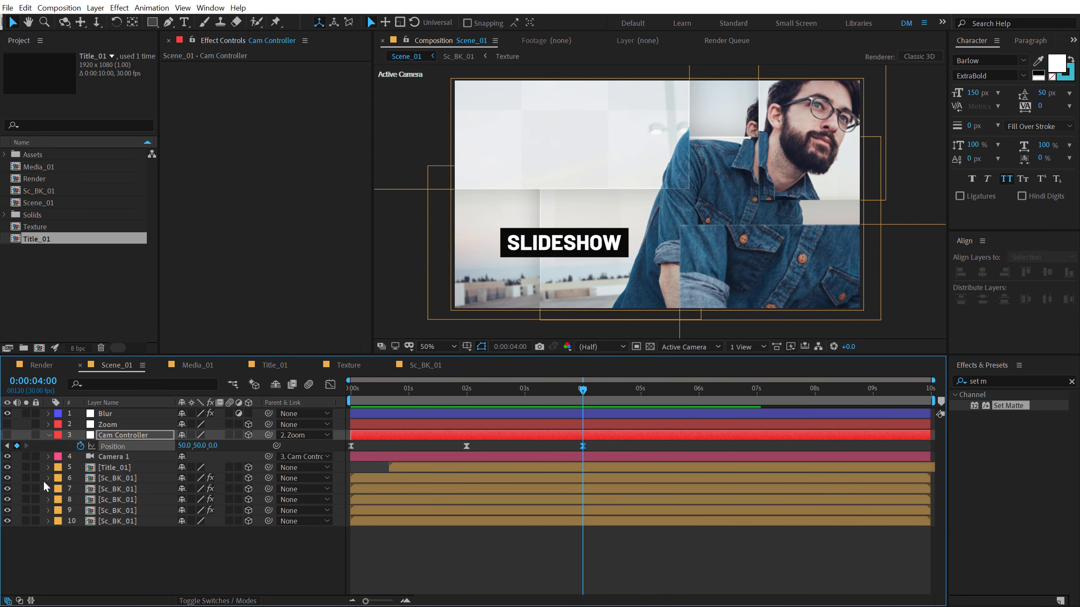
{"action": "left_click_drag", "start_coordinate": [588, 389], "coordinate": [698, 404]}
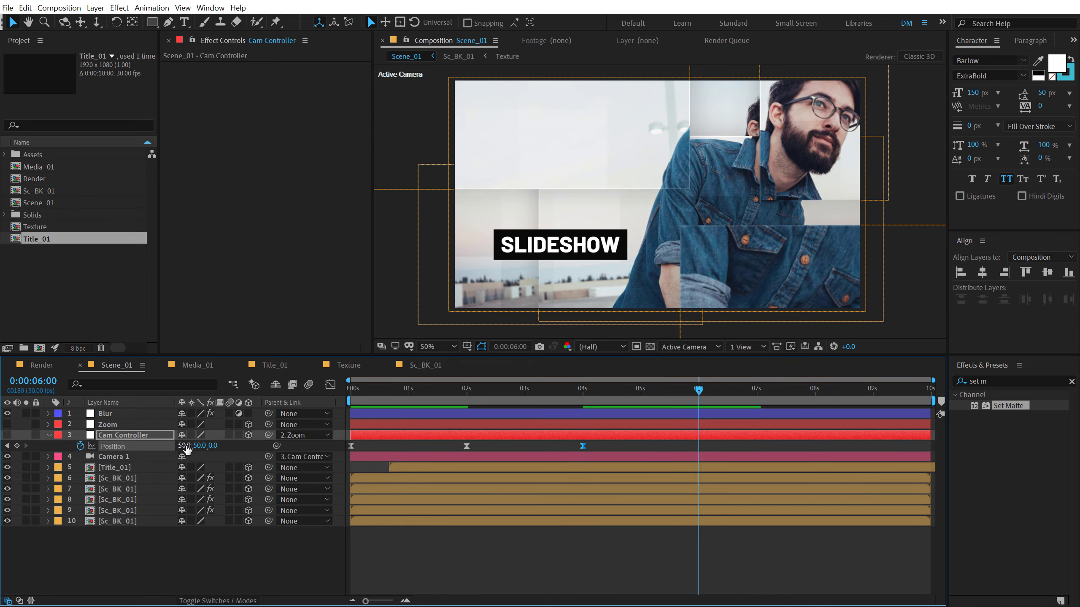
{"action": "left_click_drag", "start_coordinate": [186, 448], "coordinate": [308, 447]}
Step: Apply CC RepeTile to the bottommost Sc_BK_01 layer with Expand Right 393 and Unfold tiling, and check the camera move
{"action": "left_click", "coordinate": [204, 520]}
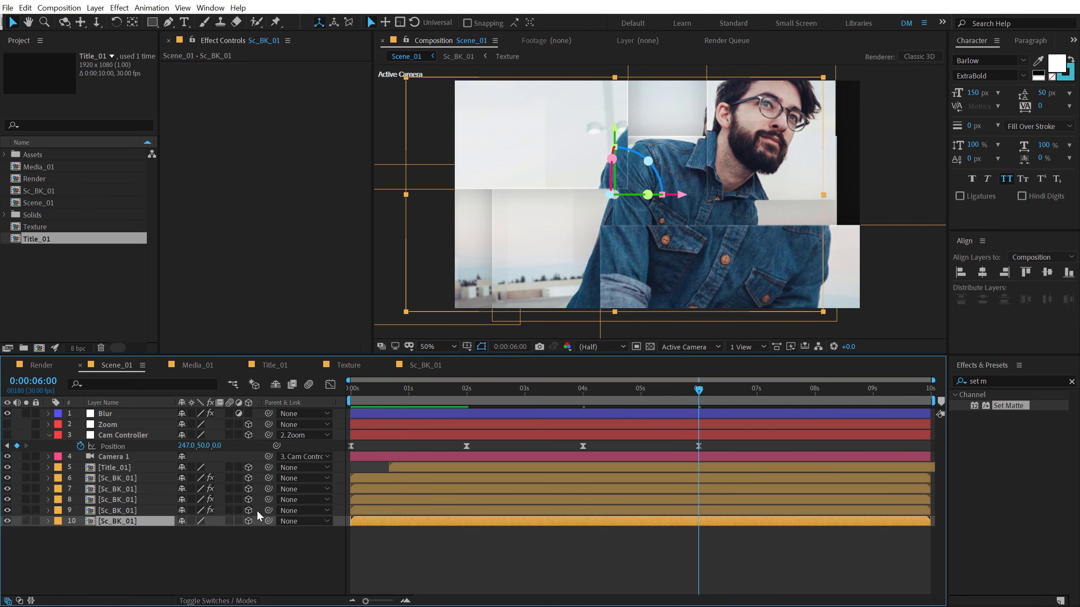
{"action": "left_click", "coordinate": [997, 382]}
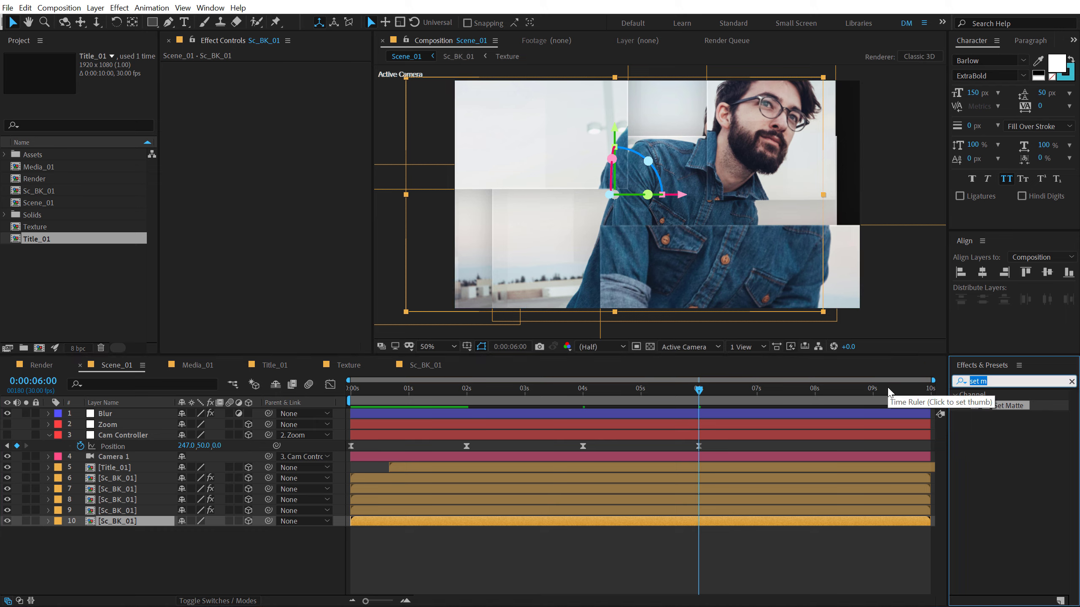
{"action": "type", "text": "cc re"}
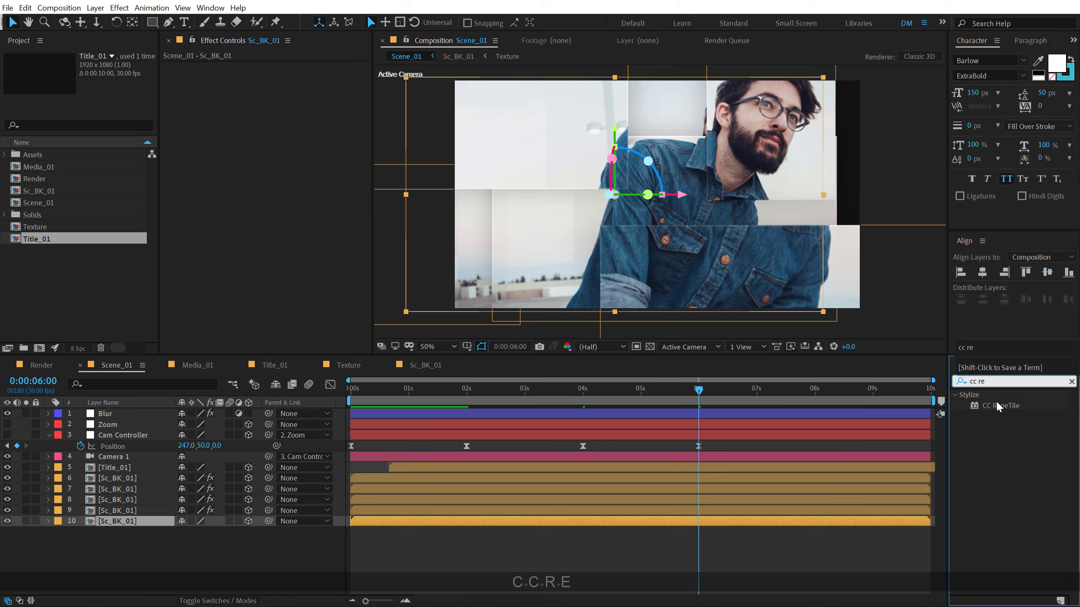
{"action": "double_click", "coordinate": [995, 407]}
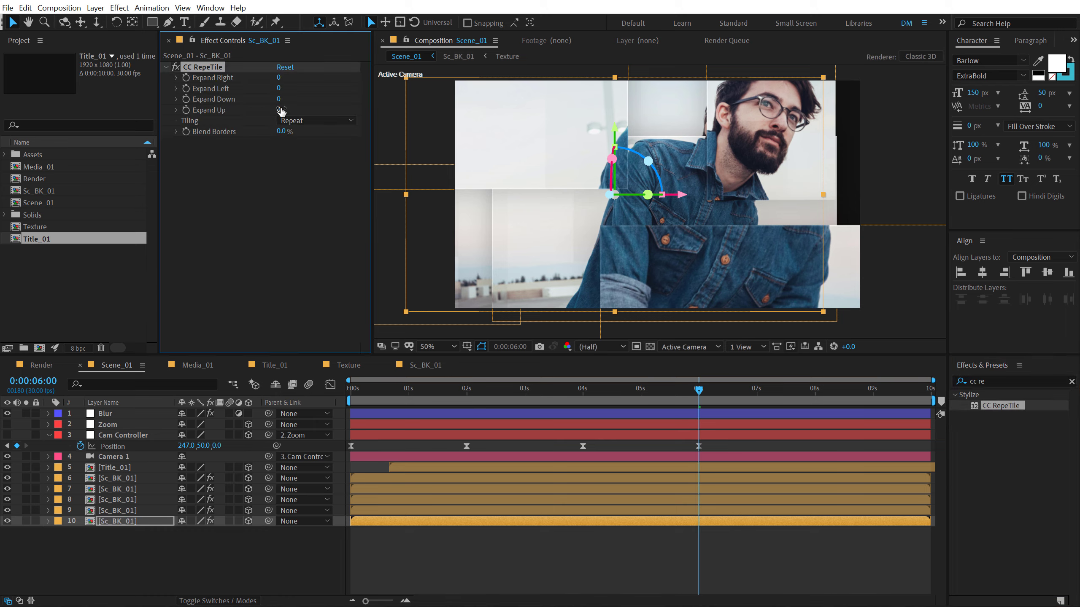
{"action": "left_click_drag", "start_coordinate": [279, 77], "coordinate": [504, 87]}
{"action": "left_click", "coordinate": [315, 122]}
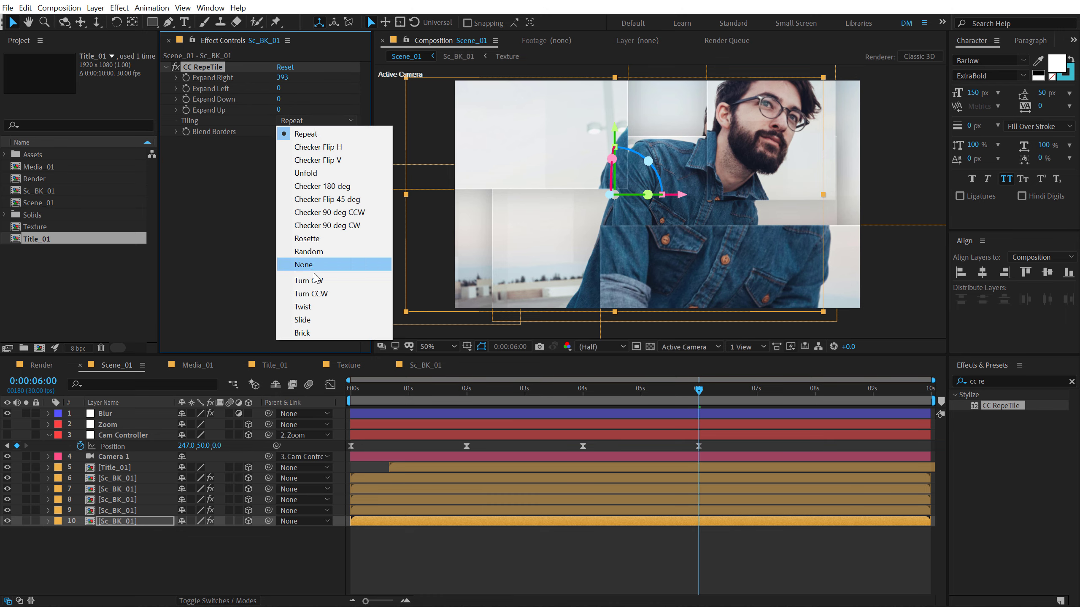
{"action": "left_click", "coordinate": [322, 173]}
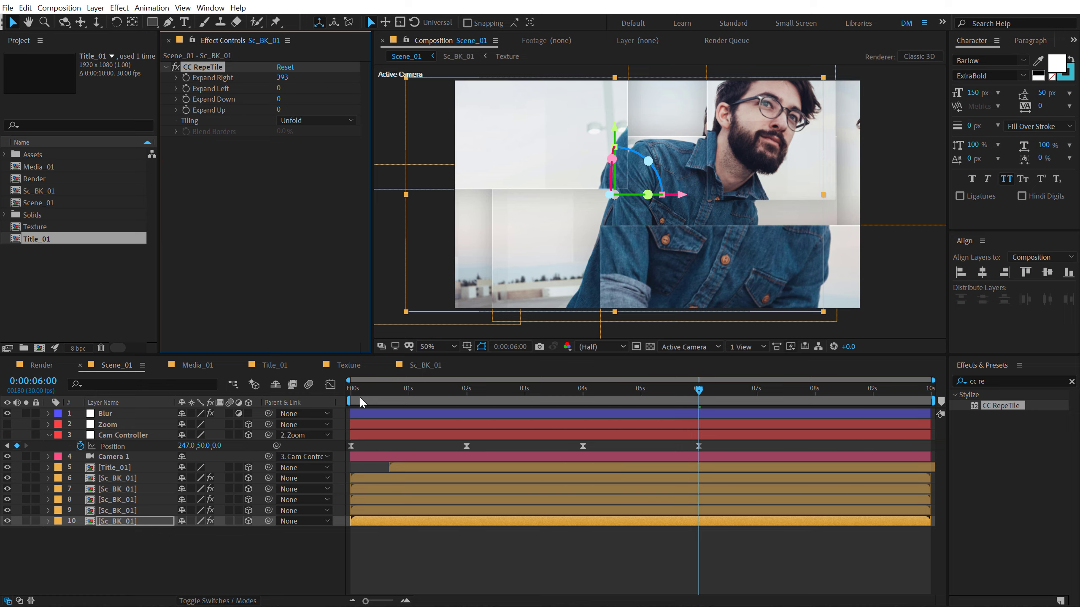
{"action": "left_click_drag", "start_coordinate": [360, 402], "coordinate": [723, 404]}
Step: Narrow Mask 1 on the second-lowest Sc_BK_01 layer by moving its right edge inward
{"action": "left_click", "coordinate": [114, 510]}
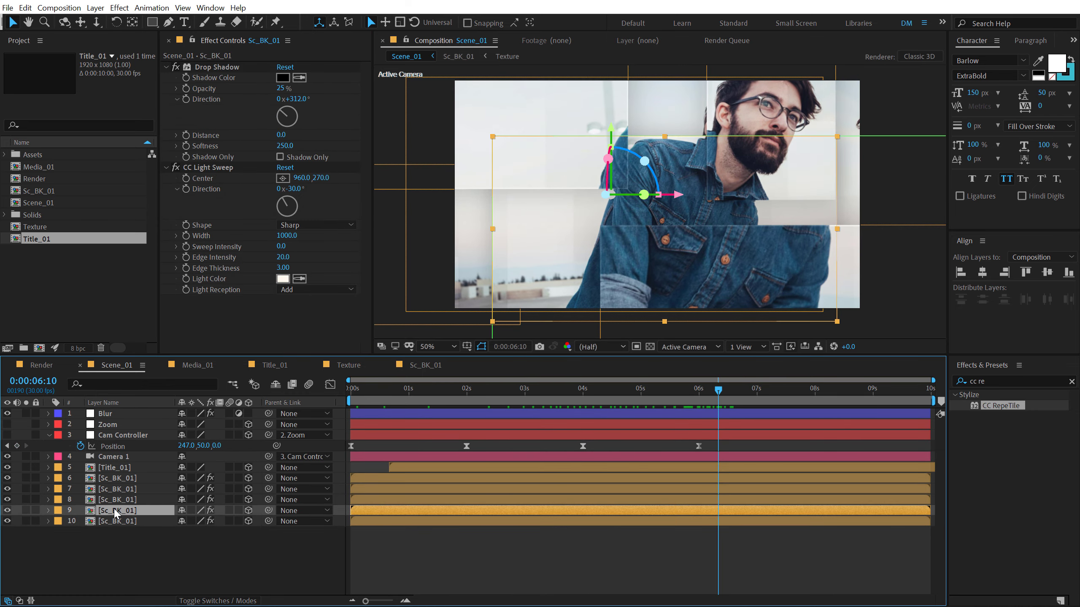
{"action": "key", "text": "ctrl+shift+n"}
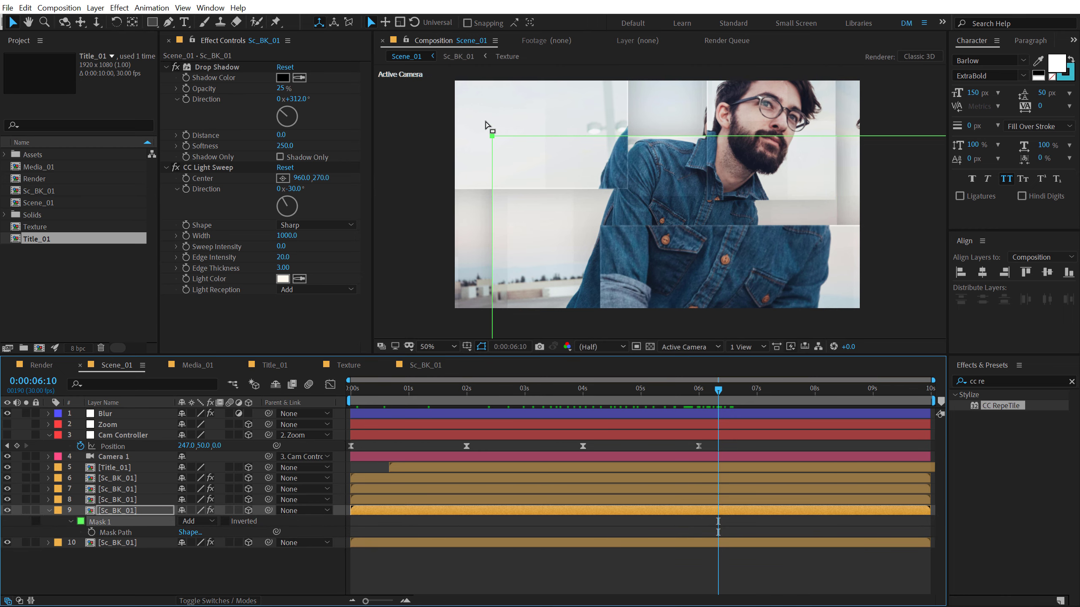
{"action": "key", "text": "comma"}
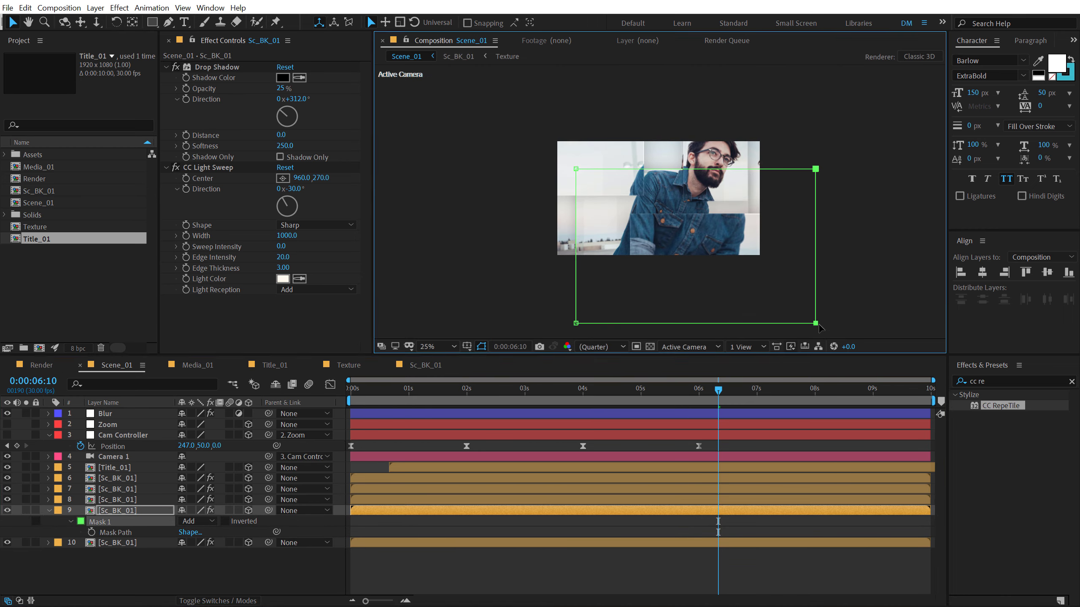
{"action": "left_click_drag", "start_coordinate": [810, 325], "coordinate": [726, 324]}
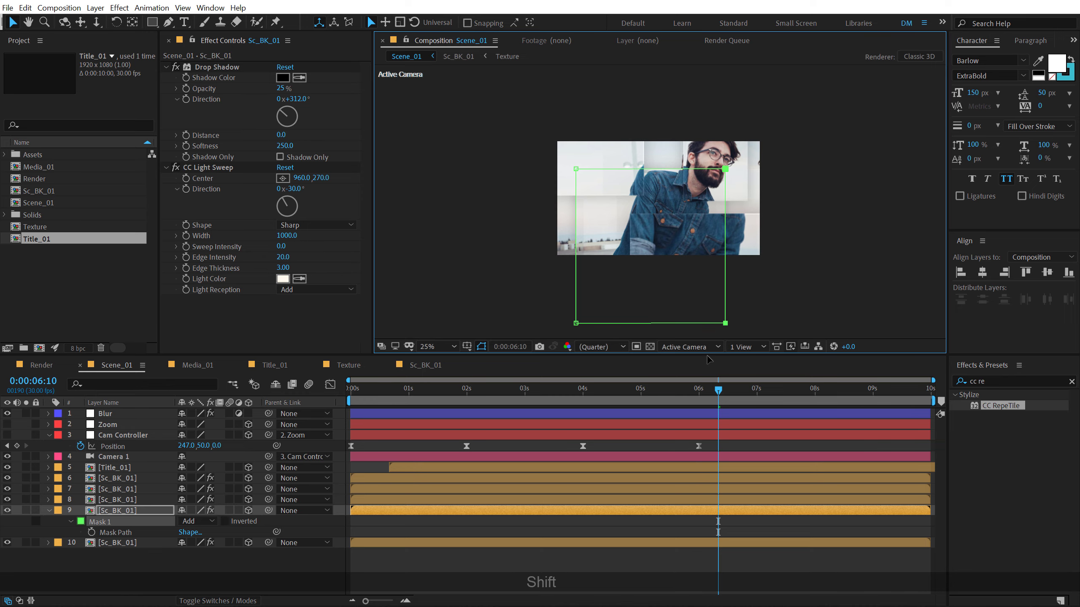
{"action": "left_click", "coordinate": [643, 300]}
{"action": "key", "text": "period"}
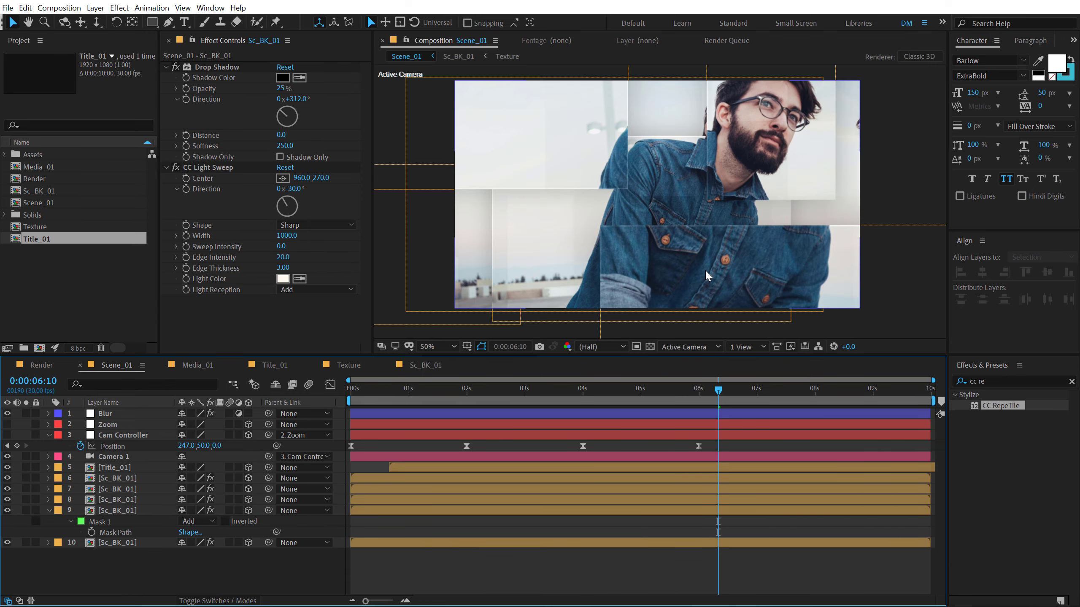
Step: Preview the camera move from 0:00:04:00 and apply Easy Ease to the Cam Controller's last two Position keyframes
{"action": "left_click_drag", "start_coordinate": [570, 392], "coordinate": [585, 392]}
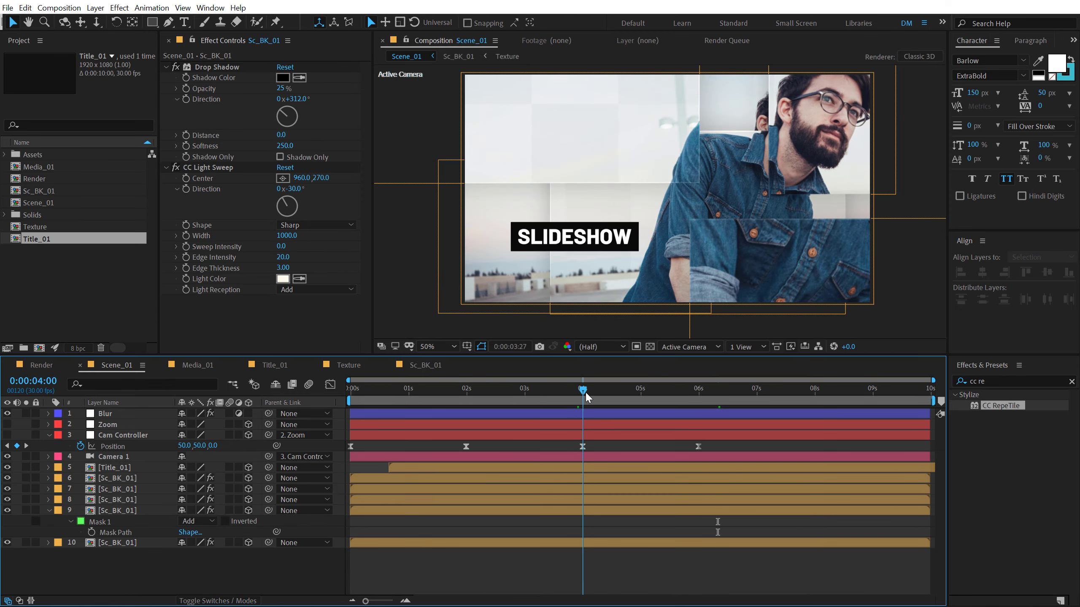
{"action": "key", "text": "space"}
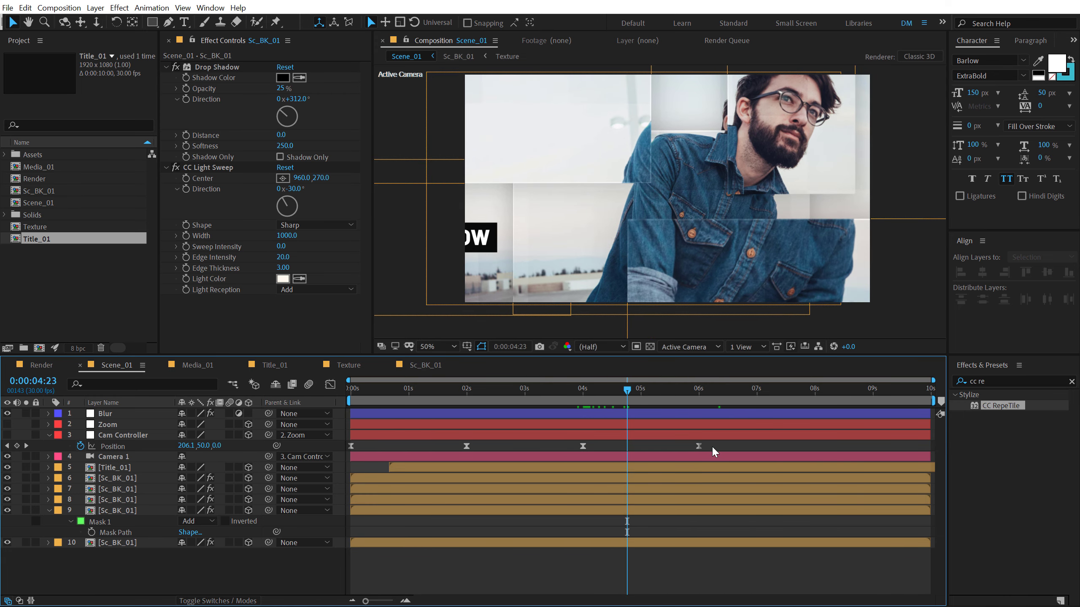
{"action": "left_click_drag", "start_coordinate": [710, 446], "coordinate": [530, 447]}
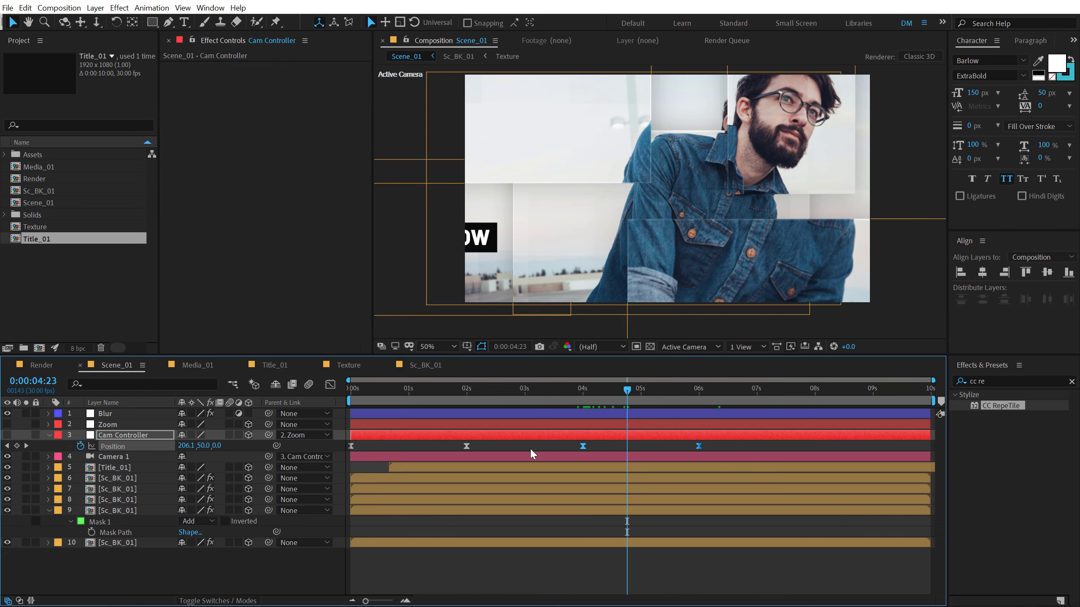
{"action": "left_click", "coordinate": [330, 386]}
{"action": "left_click_drag", "start_coordinate": [779, 466], "coordinate": [534, 509]}
{"action": "key", "text": "F9"}
Step: Shape the Cam Controller's speed graph to start slowly at 0:00:04:00 and accelerate sharply into 0:00:06:00, and preview the move
{"action": "left_click_drag", "start_coordinate": [586, 441], "coordinate": [595, 517]}
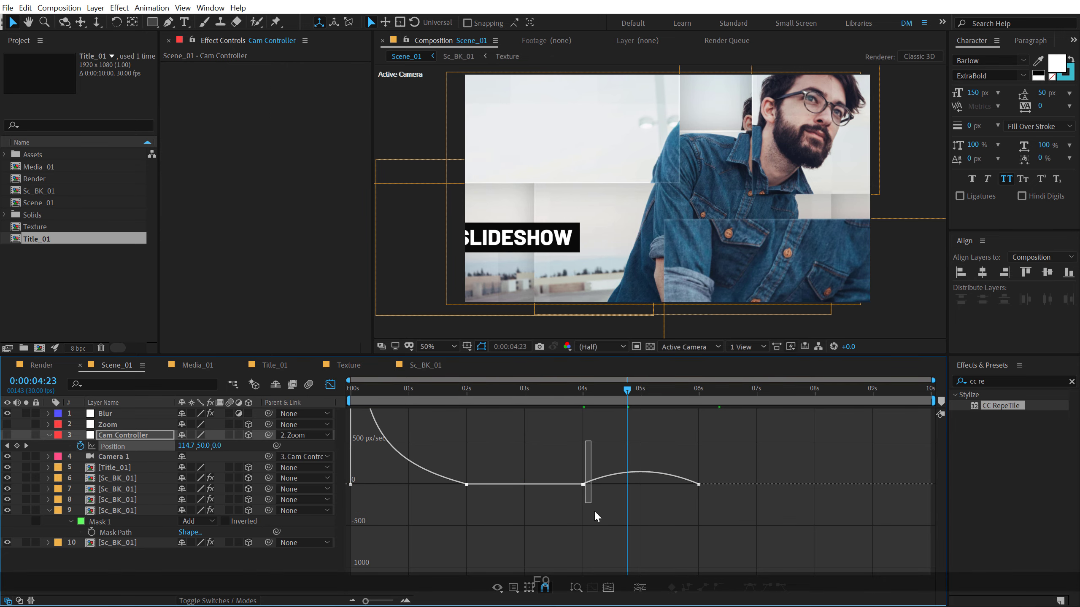
{"action": "left_click_drag", "start_coordinate": [566, 469], "coordinate": [694, 485]}
{"action": "left_click", "coordinate": [581, 391]}
{"action": "key", "text": "space"}
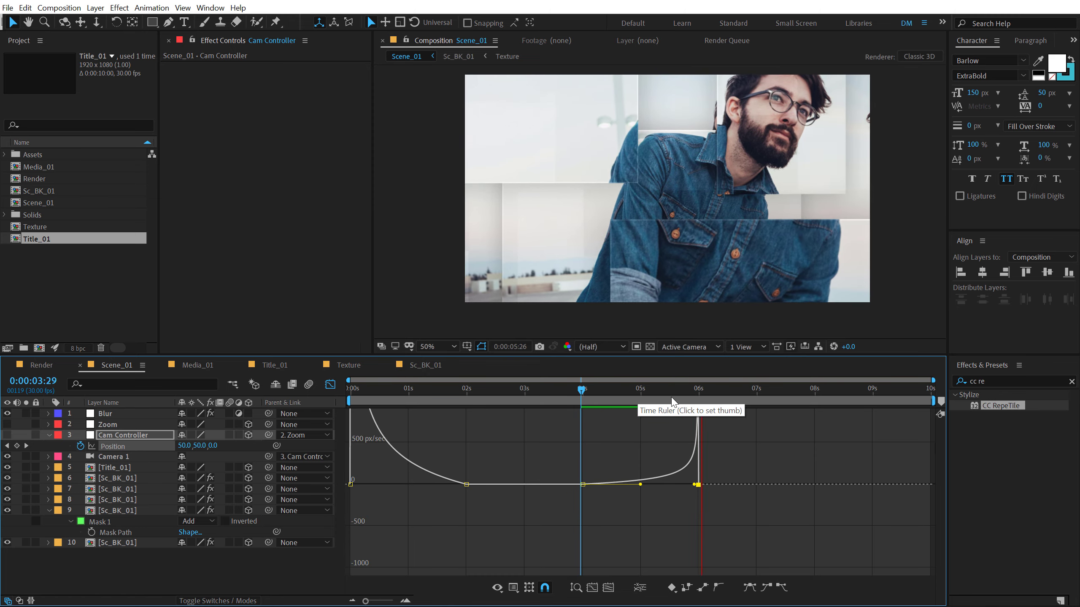
{"action": "mouse_move", "coordinate": [631, 397]}
{"action": "left_mouse_down"}
{"action": "mouse_move", "coordinate": [694, 403]}
{"action": "mouse_move", "coordinate": [615, 407]}
{"action": "left_mouse_up"}
{"action": "key", "text": "j"}
{"action": "left_click", "coordinate": [329, 385]}
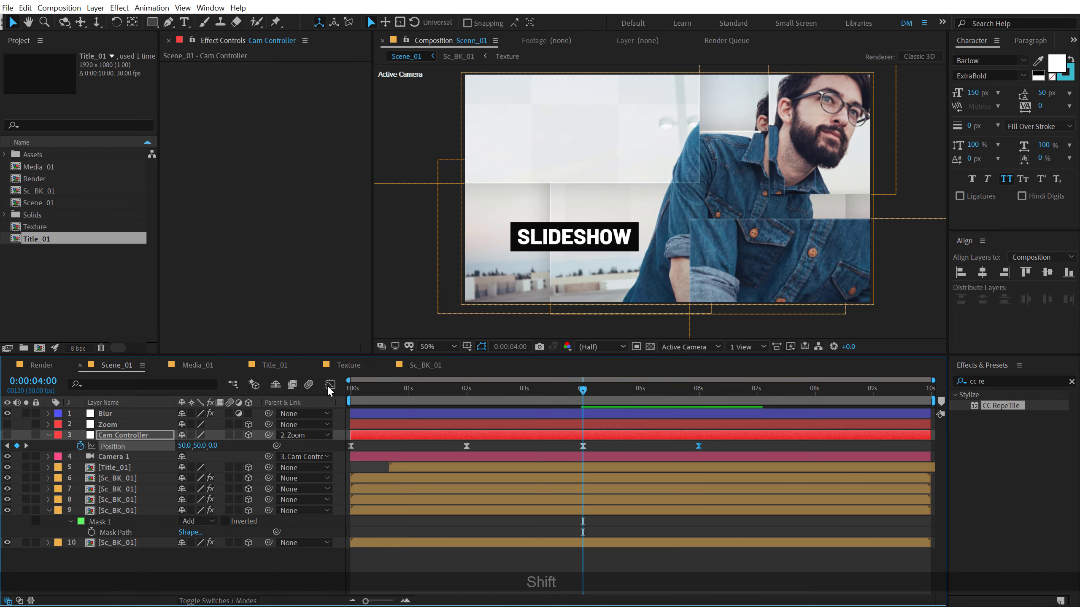
Step: Keyframe the Blur layer's Blur Radius at 0:00:04:00 and copy its opening keyframe with a value of 20 to 0:00:06:00
{"action": "left_click", "coordinate": [110, 413]}
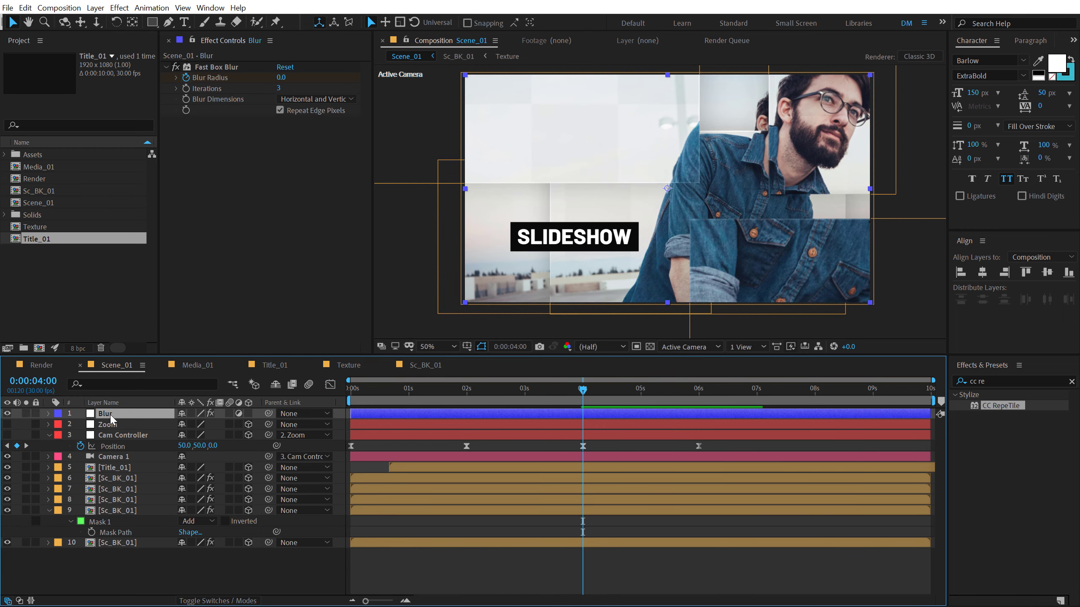
{"action": "key", "text": "u"}
{"action": "left_click", "coordinate": [17, 435]}
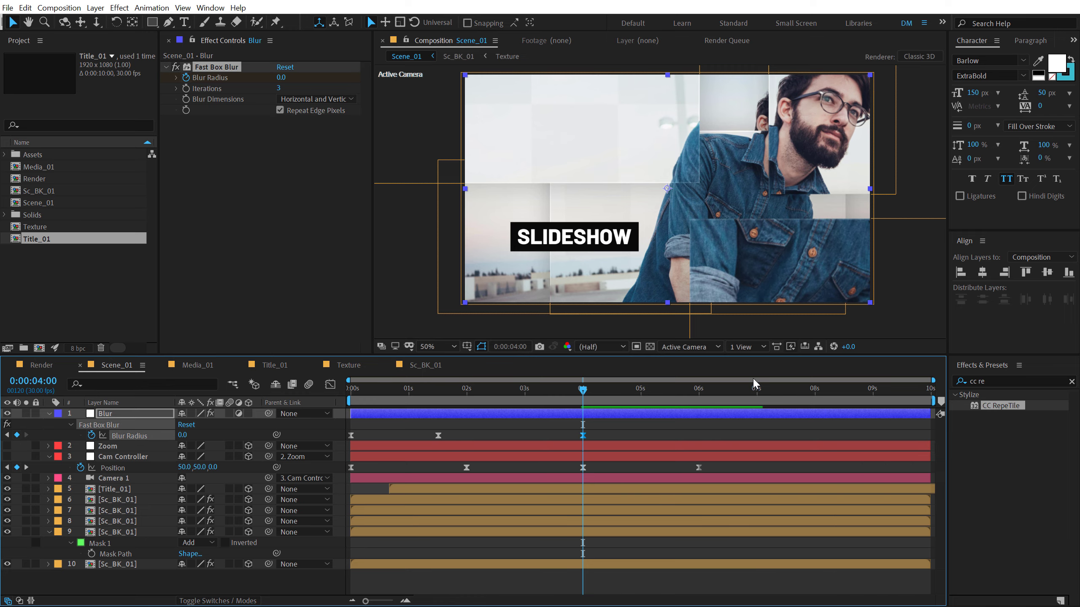
{"action": "left_click_drag", "start_coordinate": [672, 399], "coordinate": [683, 392]}
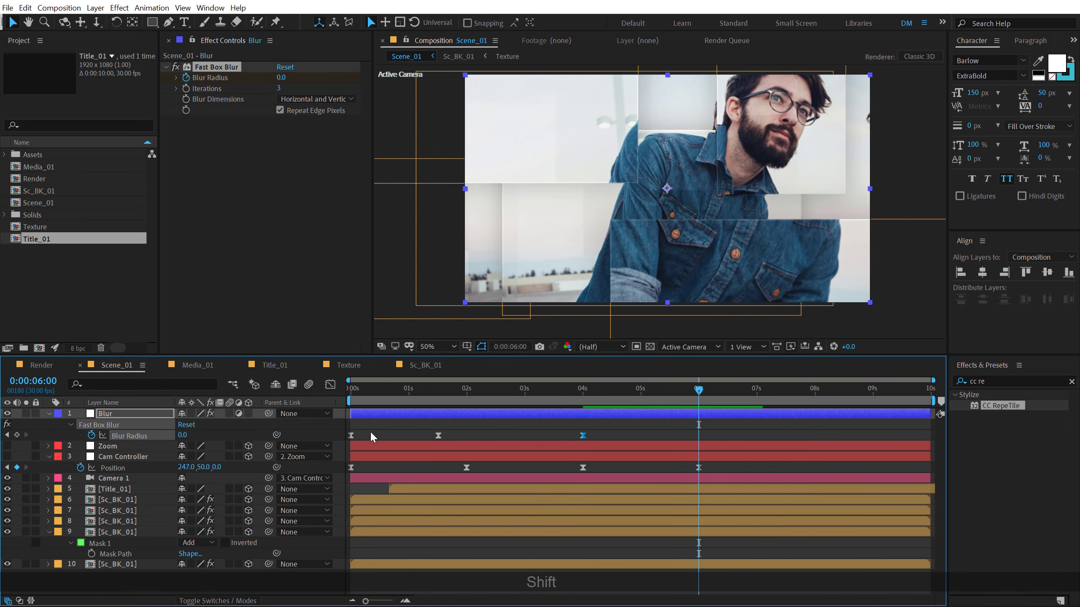
{"action": "key", "text": "ctrl+c"}
{"action": "key", "text": "ctrl+v"}
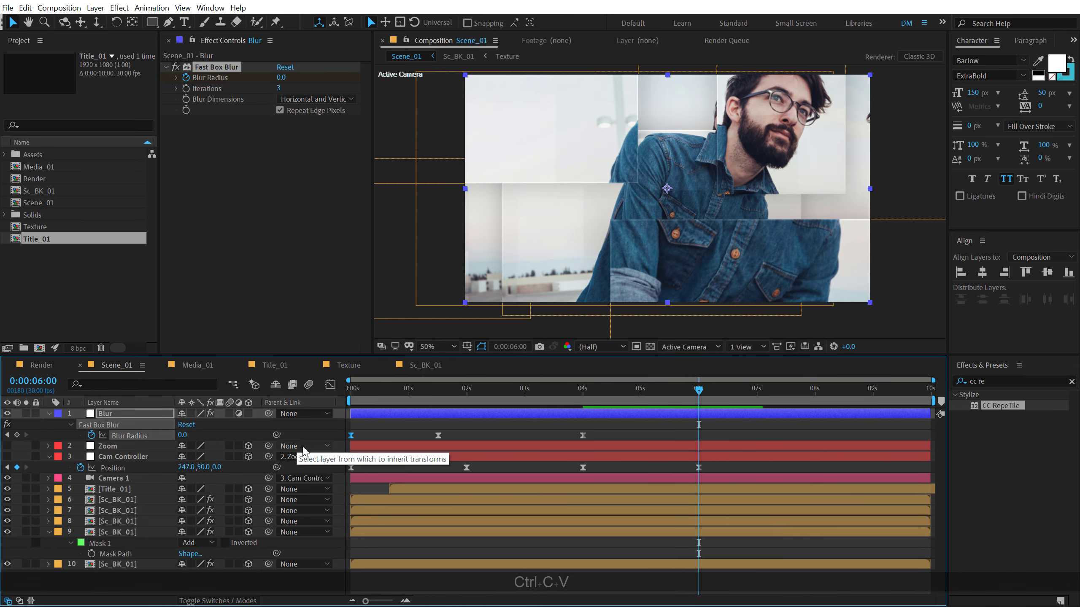
Step: Easy Ease the last two Blur Radius keyframes, shape their speed graph to accelerate sharply into 0:00:06:00, and preview the exit
{"action": "left_click_drag", "start_coordinate": [568, 428], "coordinate": [719, 435]}
{"action": "left_click", "coordinate": [330, 385]}
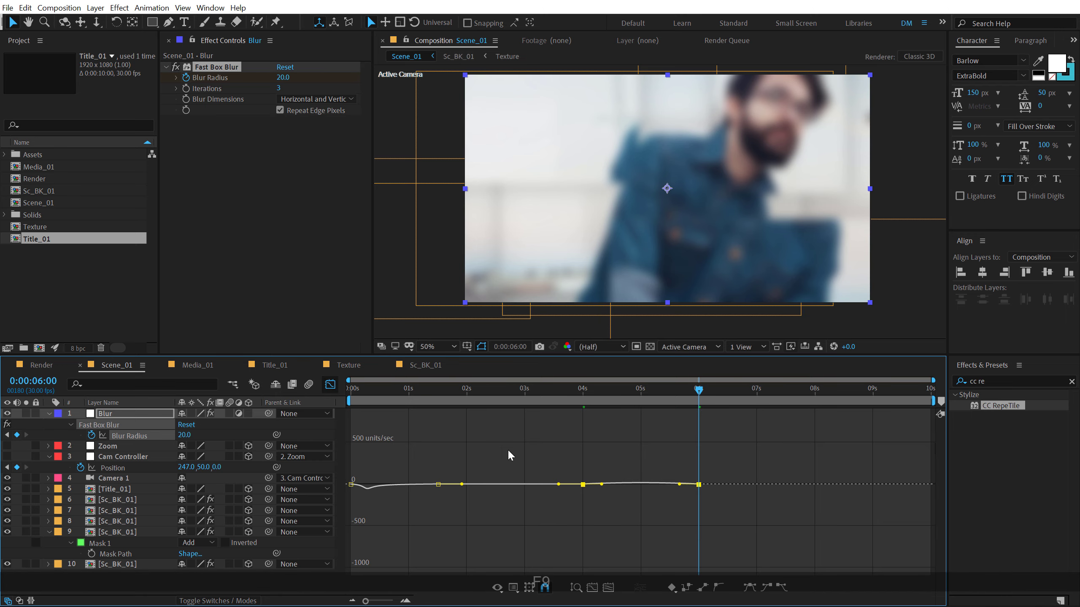
{"action": "left_click_drag", "start_coordinate": [602, 484], "coordinate": [693, 485]}
{"action": "left_click", "coordinate": [587, 387], "text": "shift"}
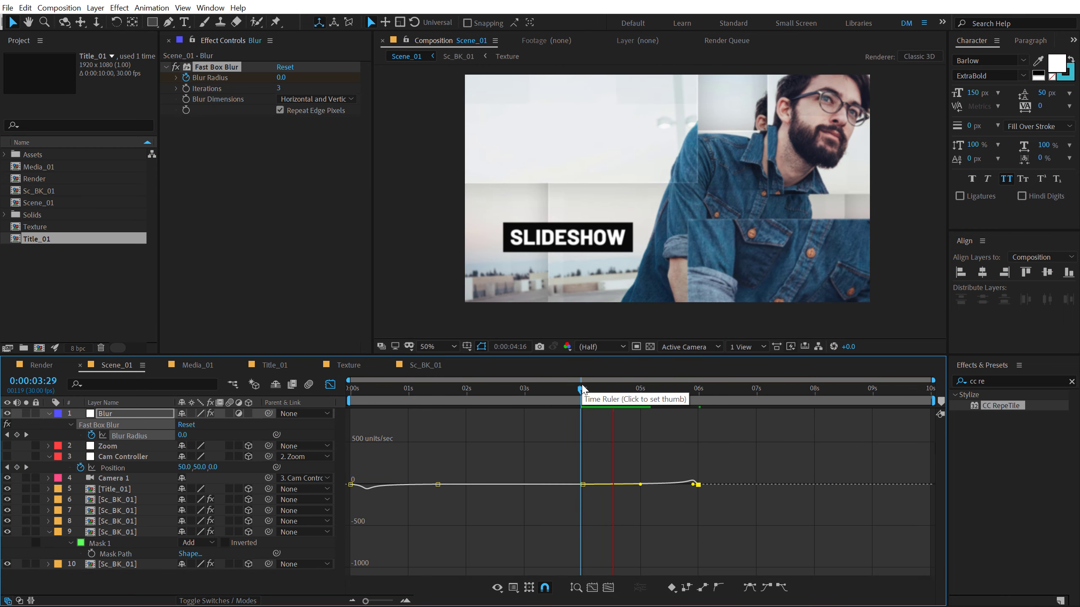
{"action": "left_click_drag", "start_coordinate": [588, 398], "coordinate": [565, 404]}
{"action": "key", "text": "space"}
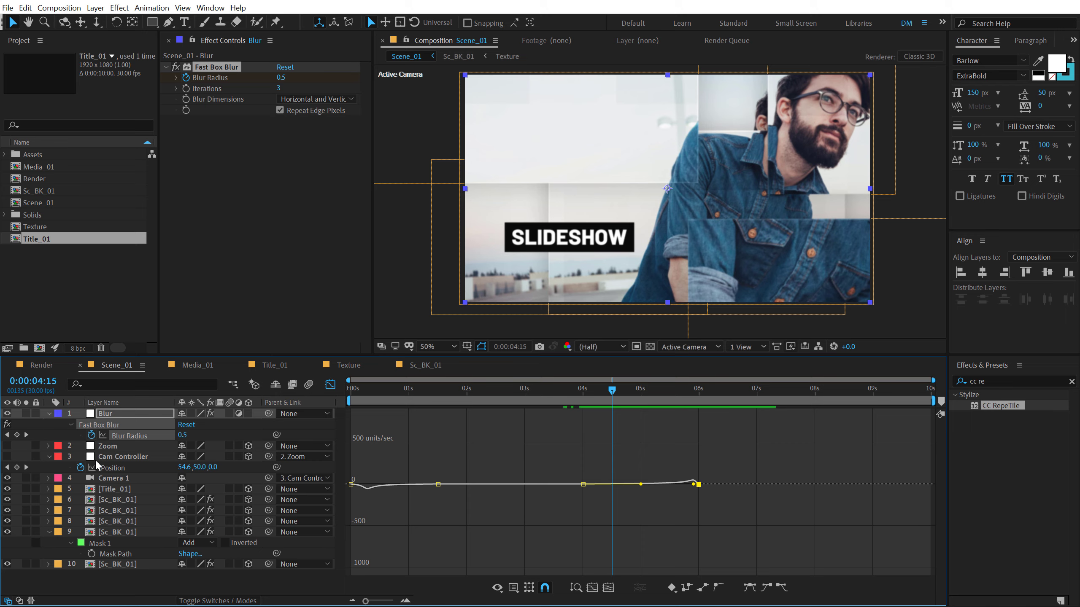
Step: Return from the graph editor to the layer bars and collapse the revealed properties of all Scene_01 layers
{"action": "left_click", "coordinate": [331, 386]}
{"action": "left_click", "coordinate": [127, 576]}
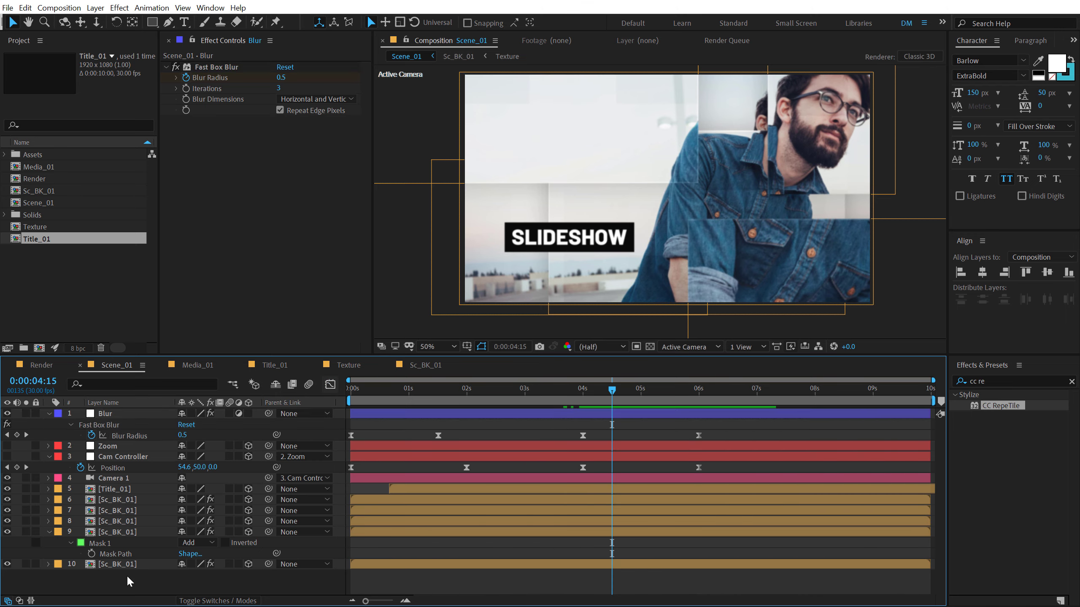
{"action": "key", "text": "ctrl+a"}
{"action": "key", "text": "u"}
{"action": "left_click", "coordinate": [123, 565]}
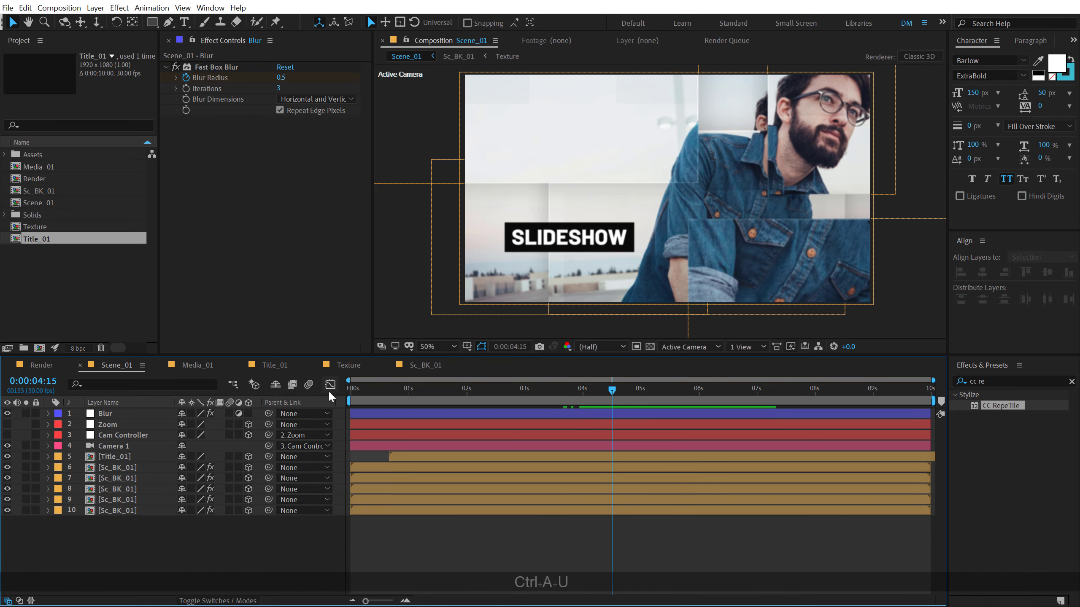
Step: Create a top-level project folder named "01 - Edit Comps"
{"action": "left_click", "coordinate": [47, 280]}
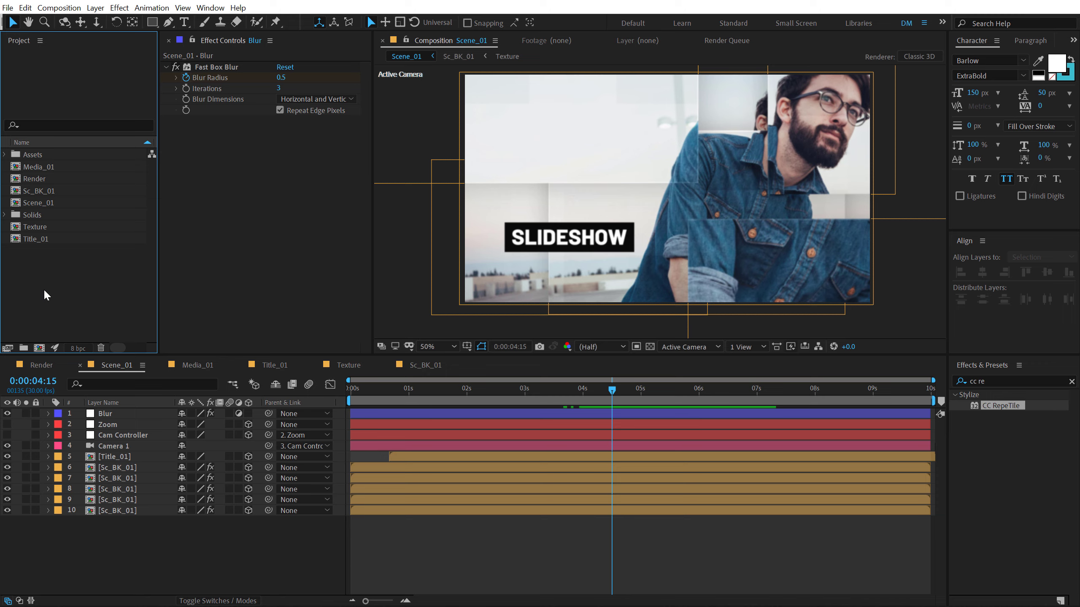
{"action": "left_click", "coordinate": [23, 349]}
{"action": "type", "text": "0"}
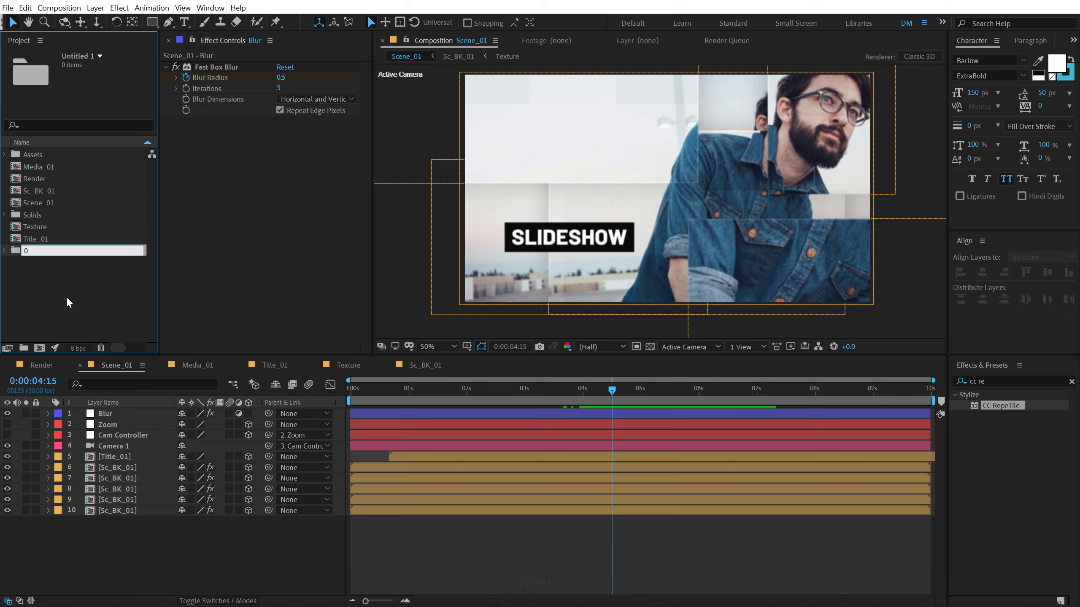
{"action": "type", "text": "1 - "}
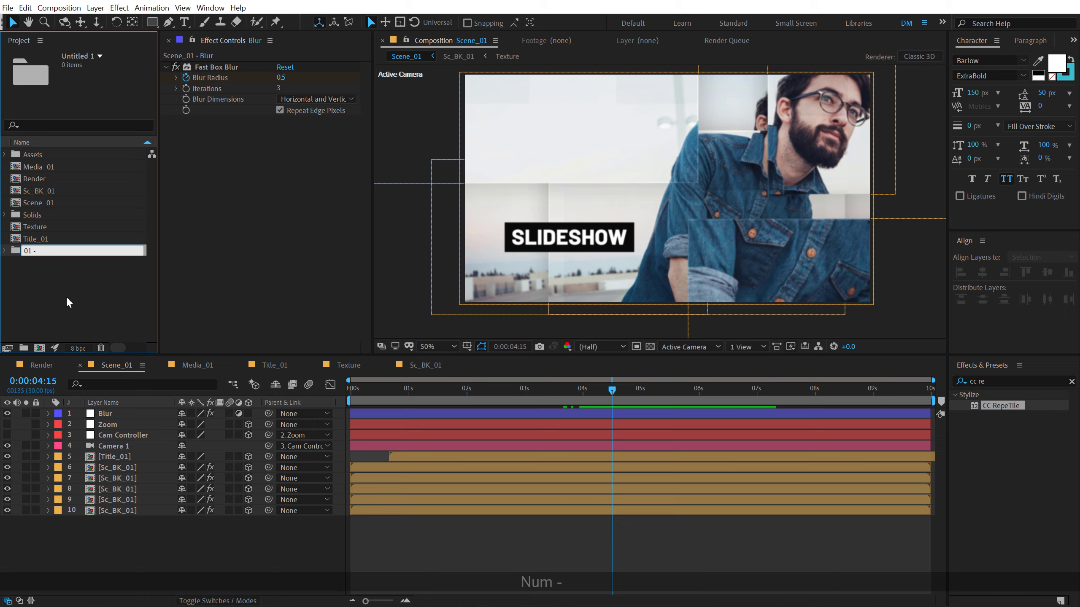
{"action": "type", "text": "Edit Coim"}
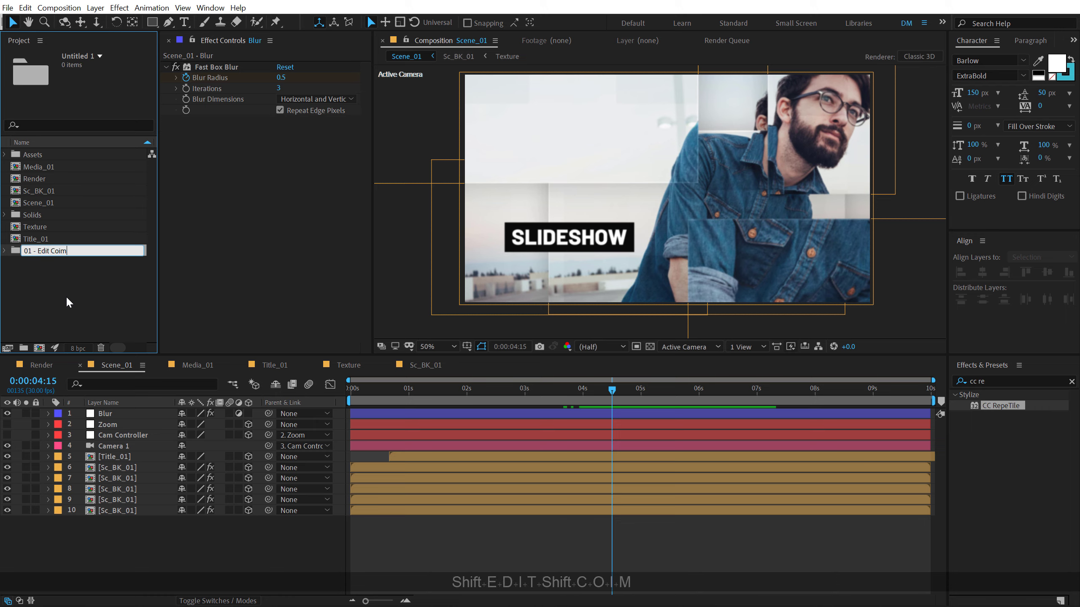
{"action": "key", "text": "BackSpace"}
{"action": "key", "text": "BackSpace"}
{"action": "type", "text": "mps"}
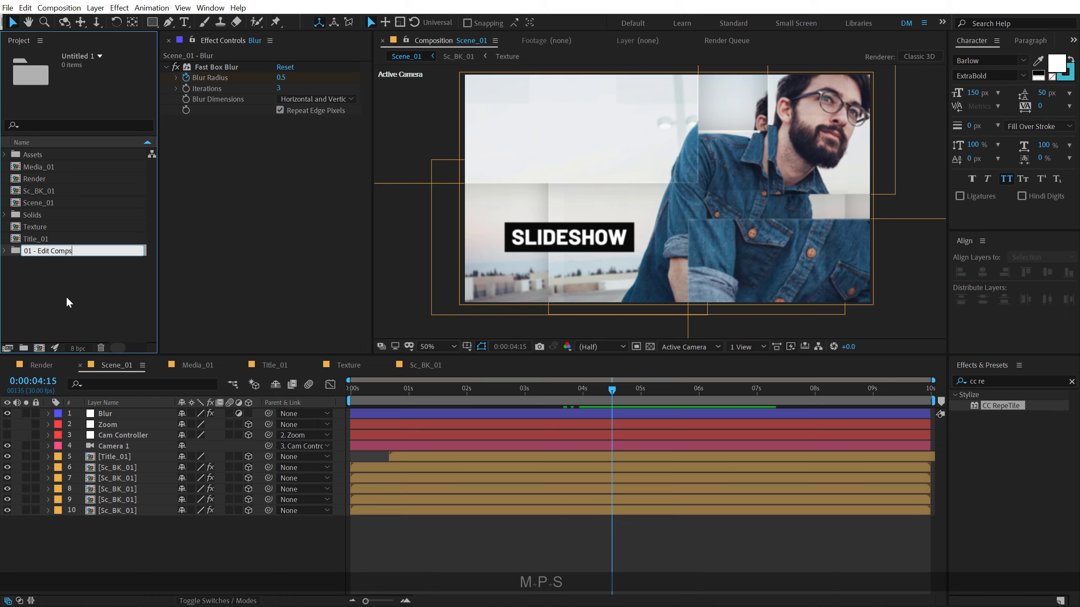
{"action": "key", "text": "Return"}
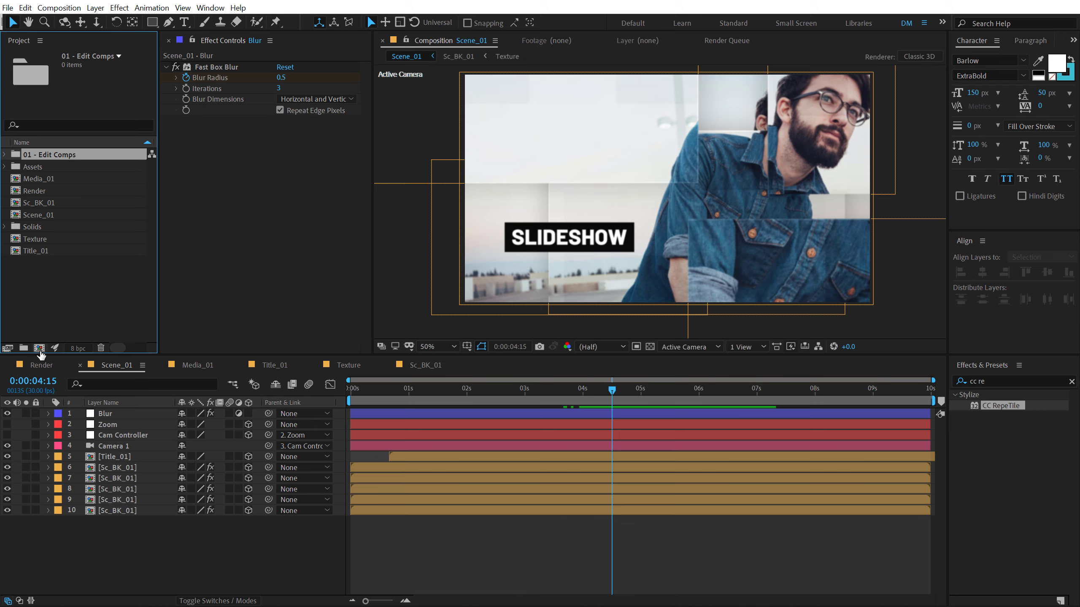
Step: Create a subfolder named "Media Compositions" inside the 01 - Edit Comps folder
{"action": "left_click", "coordinate": [21, 351]}
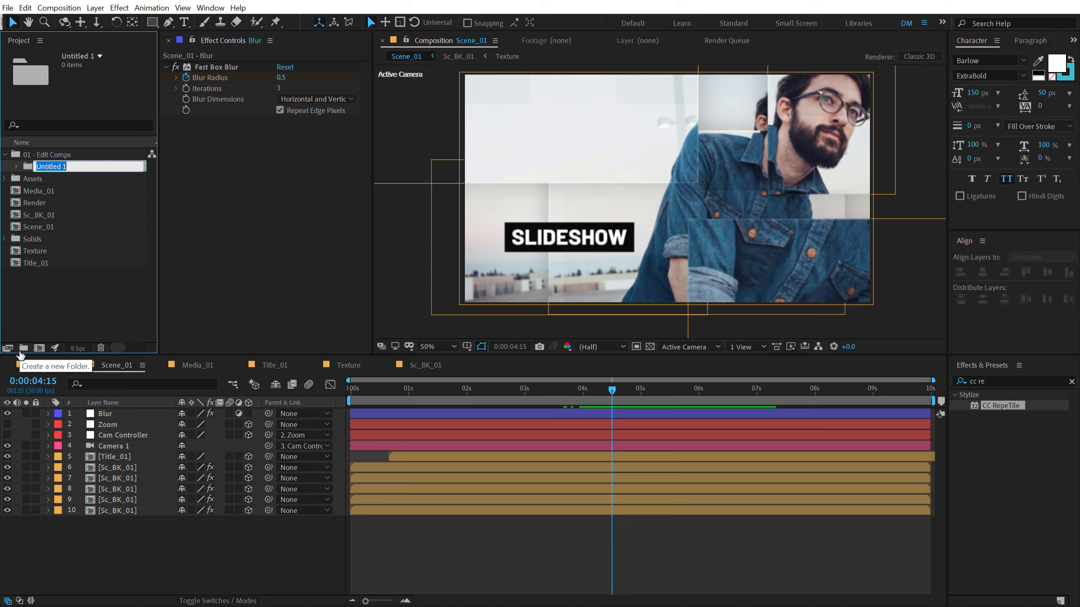
{"action": "type", "text": "media"}
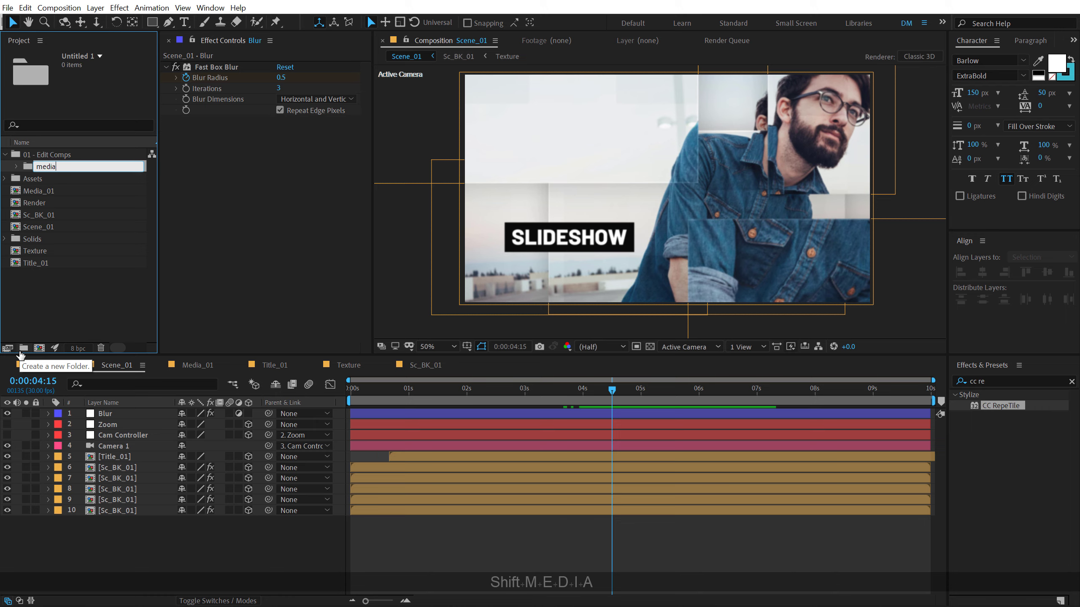
{"action": "key", "text": "BackSpace"}
{"action": "key", "text": "BackSpace"}
{"action": "key", "text": "BackSpace"}
{"action": "key", "text": "BackSpace"}
{"action": "key", "text": "BackSpace"}
{"action": "type", "text": "media"}
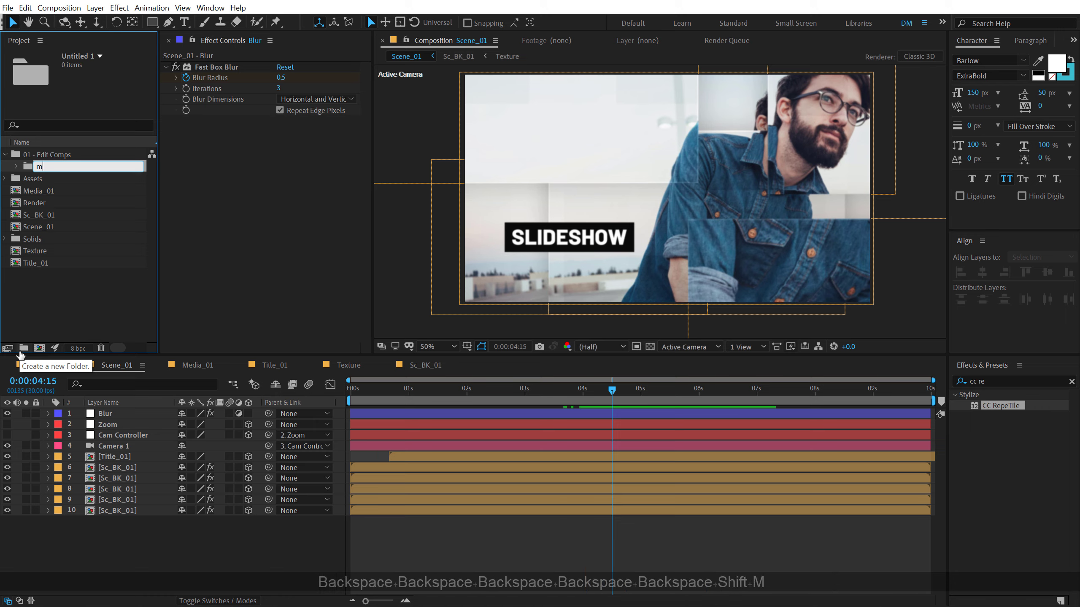
{"action": "key", "text": "BackSpace"}
{"action": "key", "text": "BackSpace"}
{"action": "key", "text": "BackSpace"}
{"action": "key", "text": "BackSpace"}
{"action": "key", "text": "BackSpace"}
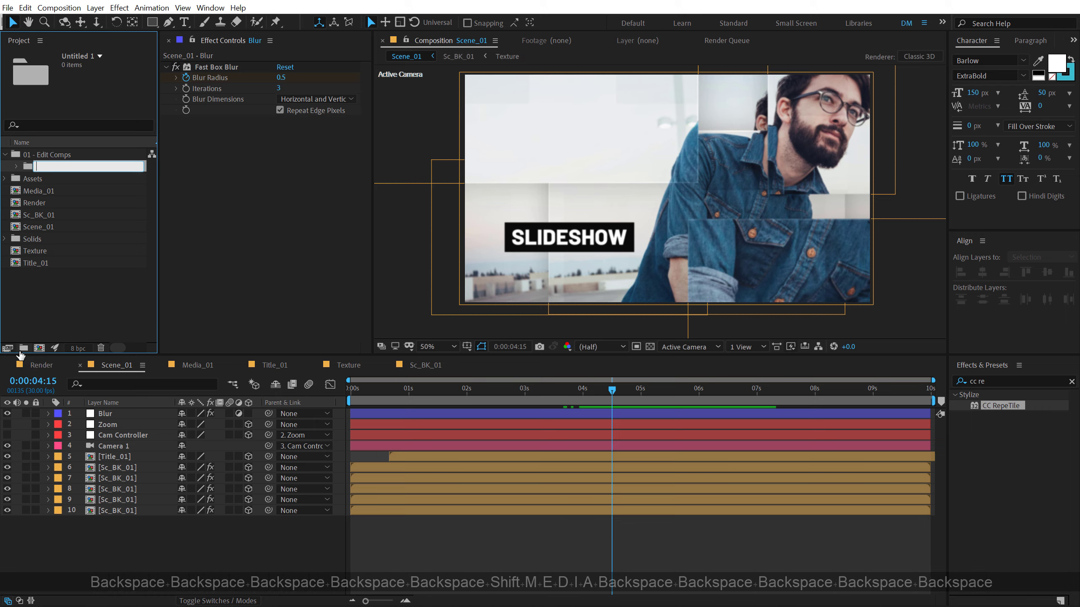
{"action": "type", "text": "Media "}
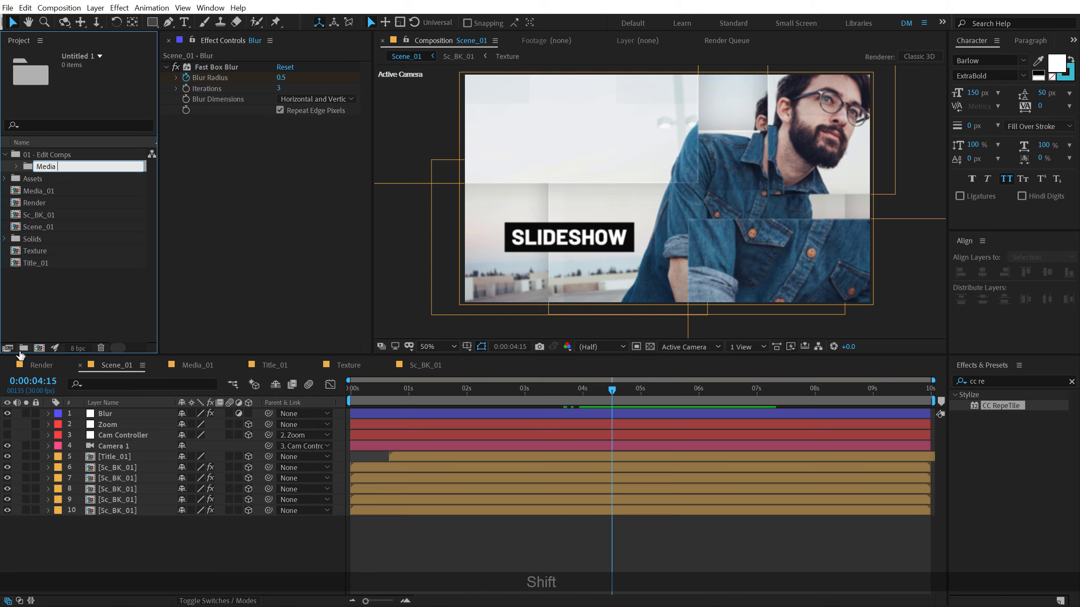
{"action": "type", "text": "Compis"}
{"action": "key", "text": "BackSpace"}
{"action": "key", "text": "BackSpace"}
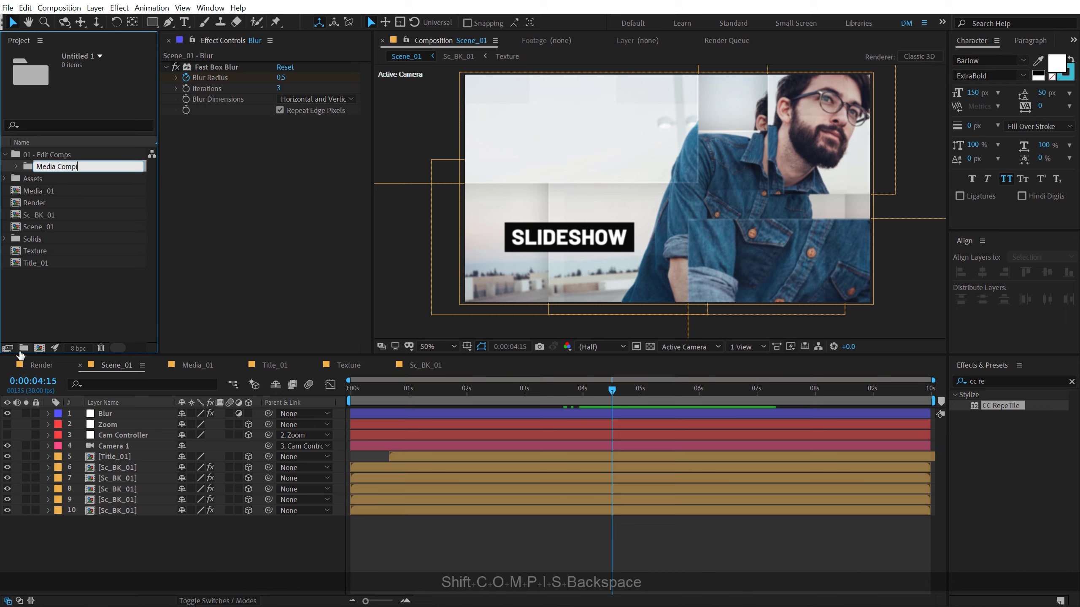
{"action": "type", "text": "ositions"}
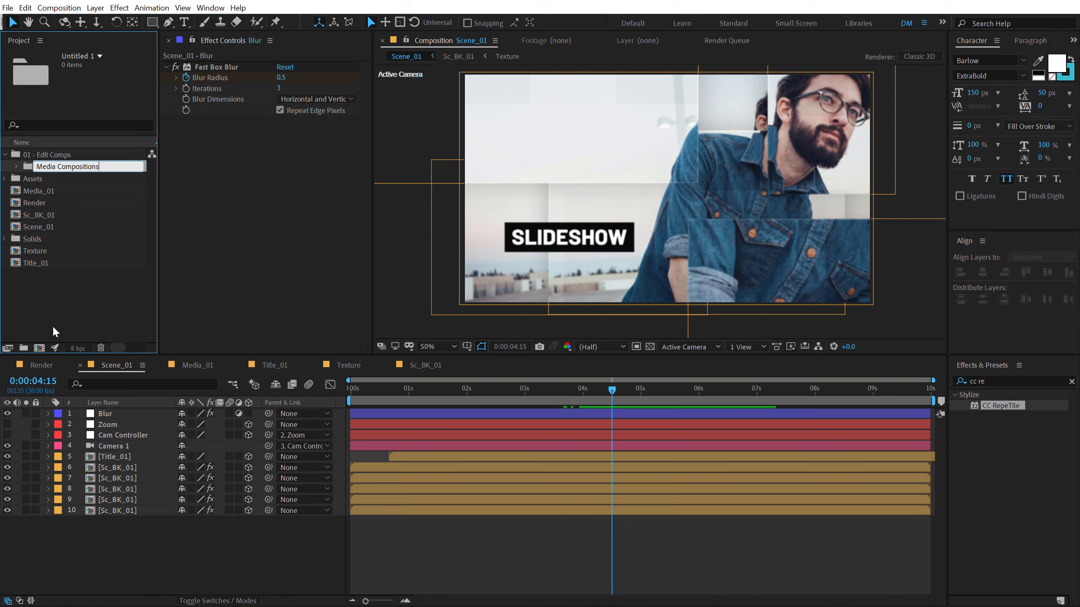
{"action": "key", "text": "Return"}
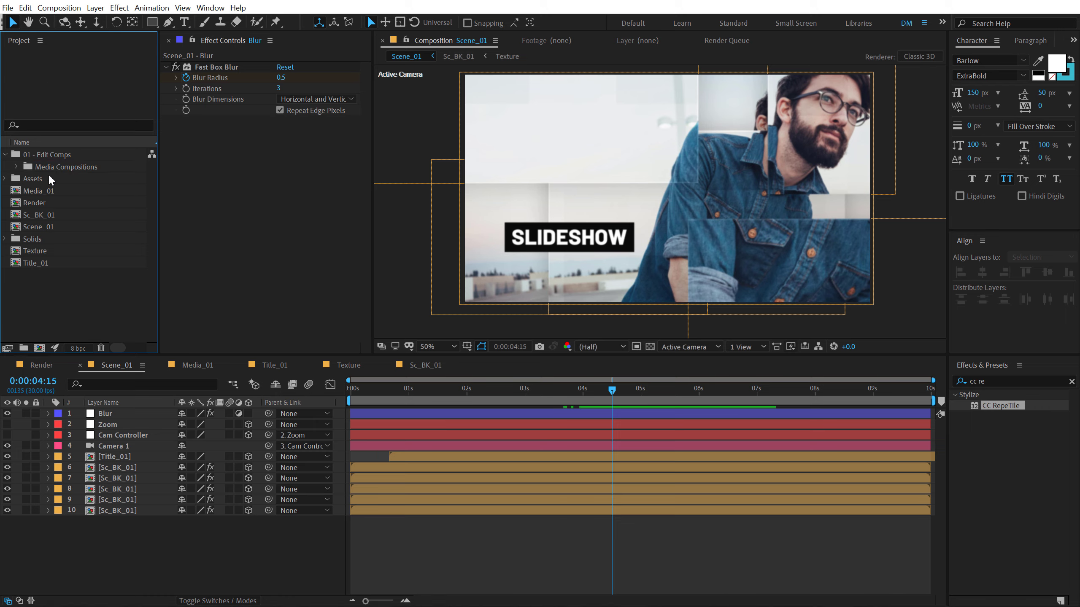
Step: Add a subfolder named "Titles" to the 01 - Edit Comps folder
{"action": "left_click", "coordinate": [51, 157]}
{"action": "left_click", "coordinate": [23, 348]}
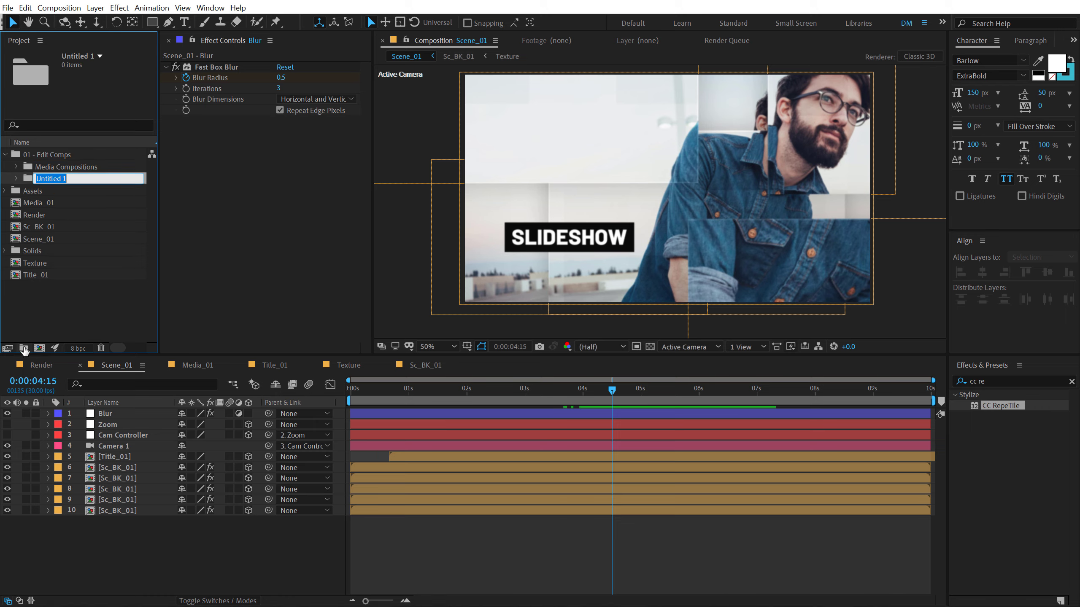
{"action": "type", "text": "Titles"}
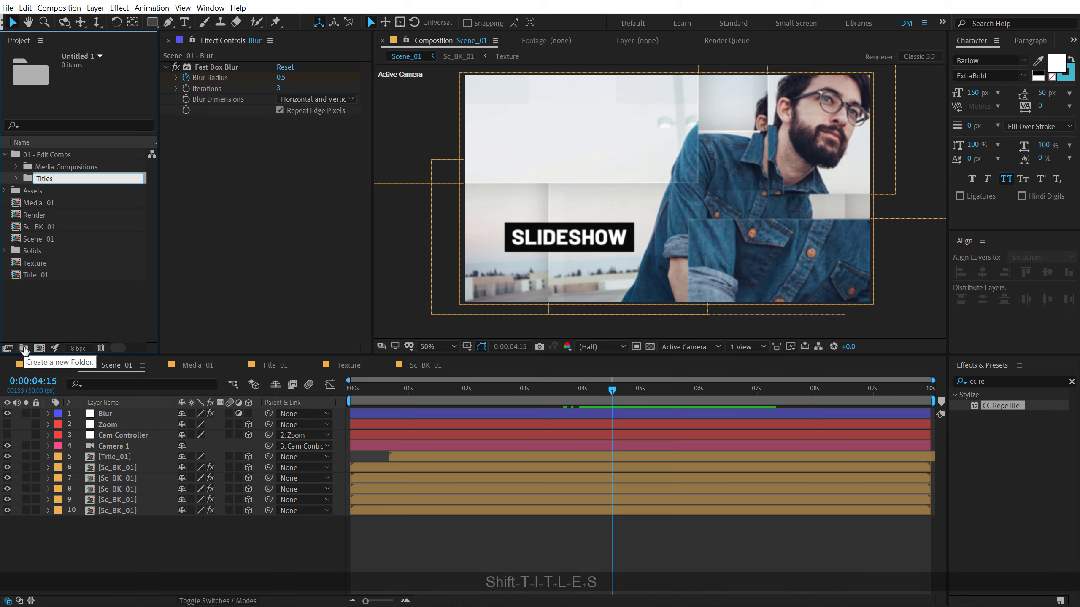
{"action": "left_click", "coordinate": [59, 321]}
Step: Add a subfolder named "Scenes" to the 01 - Edit Comps folder
{"action": "left_click", "coordinate": [58, 157]}
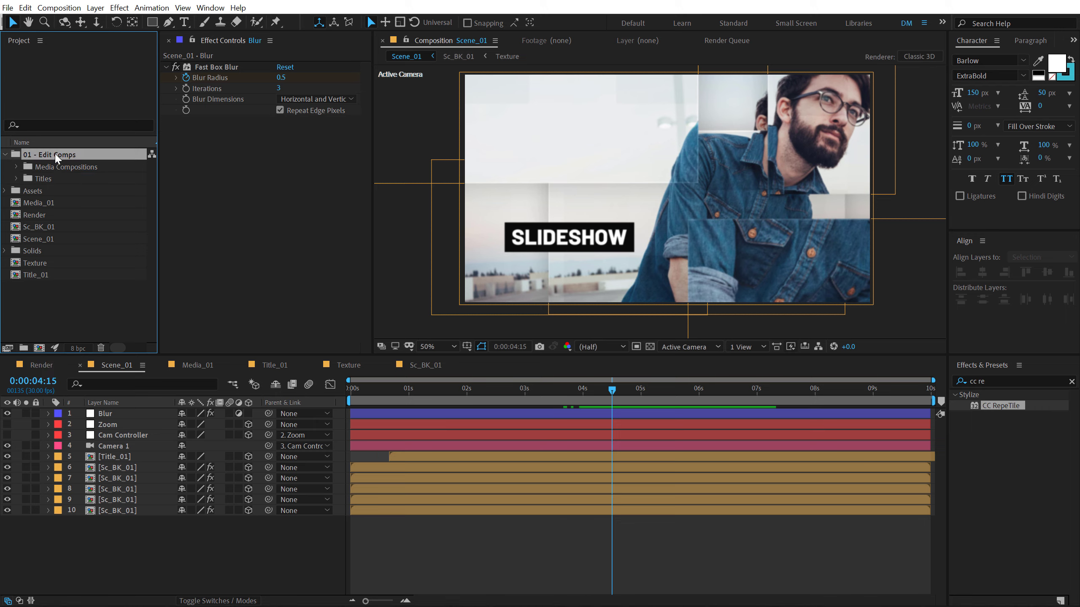
{"action": "left_click", "coordinate": [23, 348]}
{"action": "type", "text": "Scenes"}
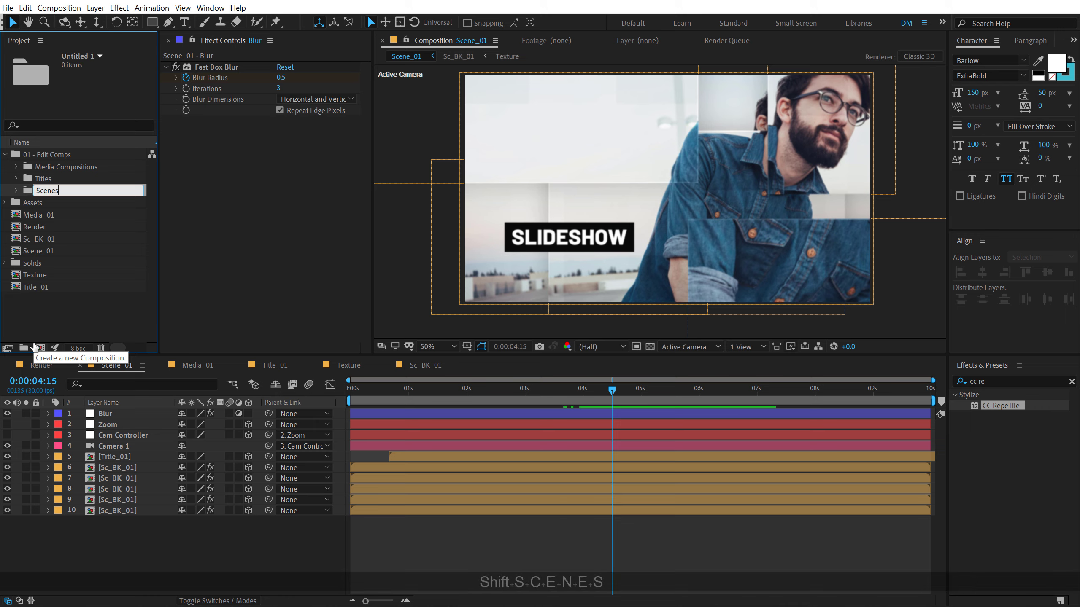
{"action": "key", "text": "Return"}
{"action": "left_click", "coordinate": [43, 327]}
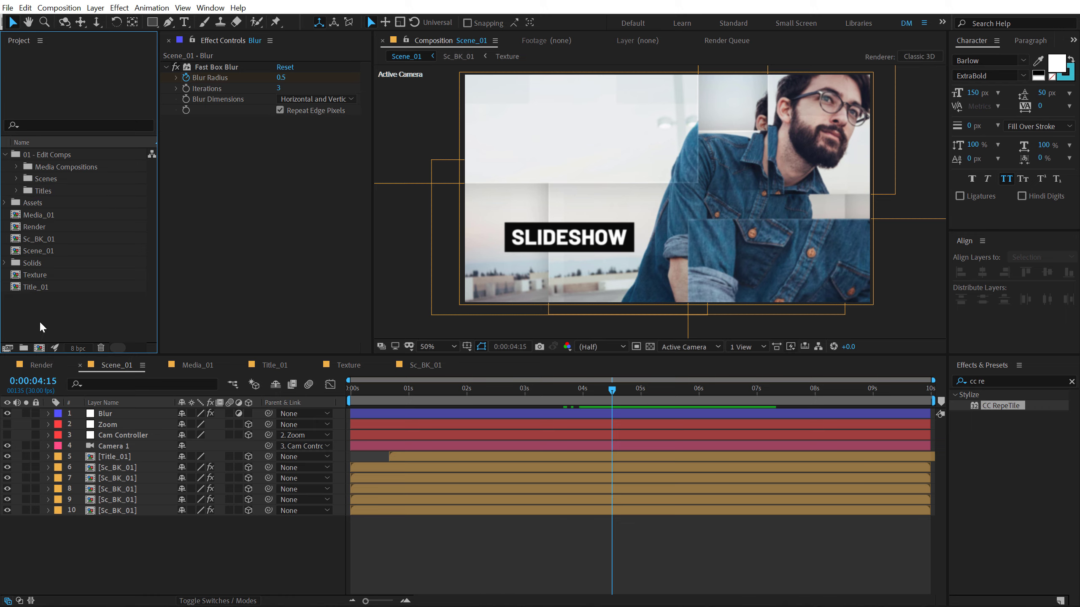
Step: Add a subfolder named "BK" to the 01 - Edit Comps folder
{"action": "left_click", "coordinate": [54, 156]}
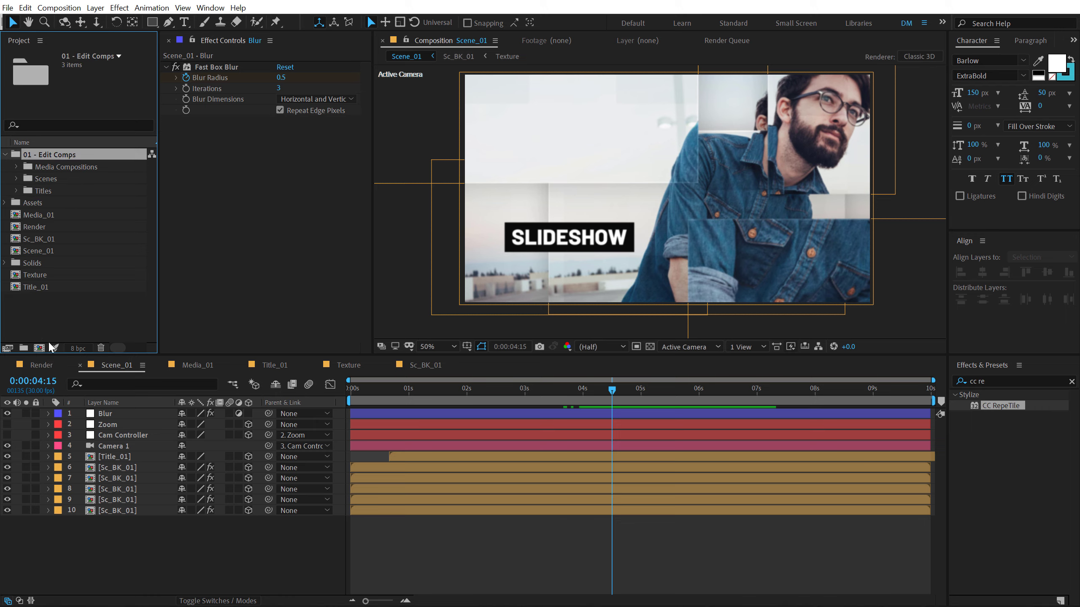
{"action": "left_click", "coordinate": [24, 348]}
{"action": "type", "text": "BK"}
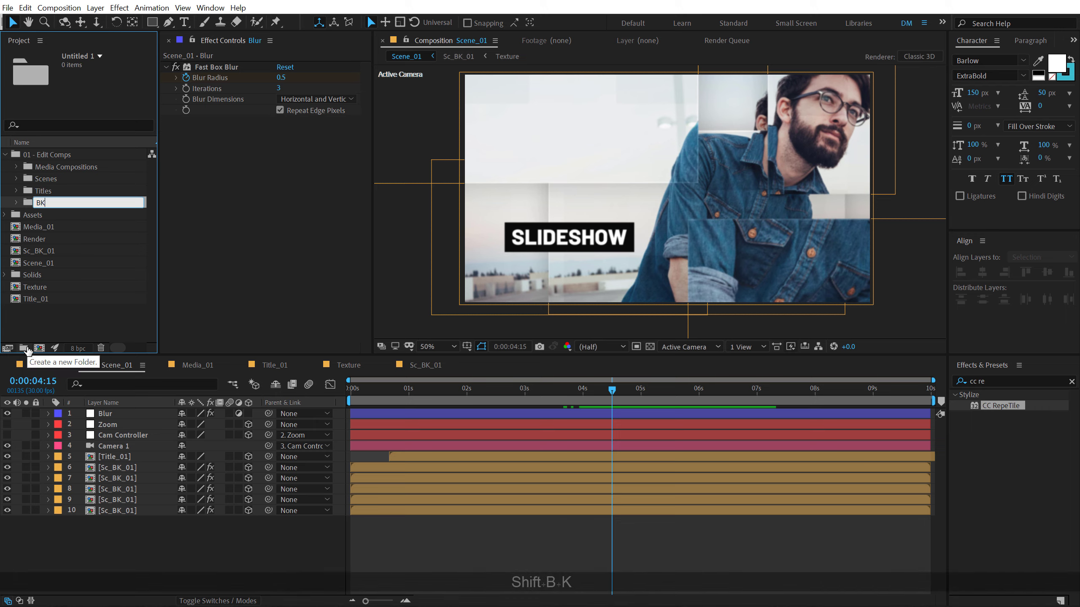
{"action": "left_click", "coordinate": [51, 330]}
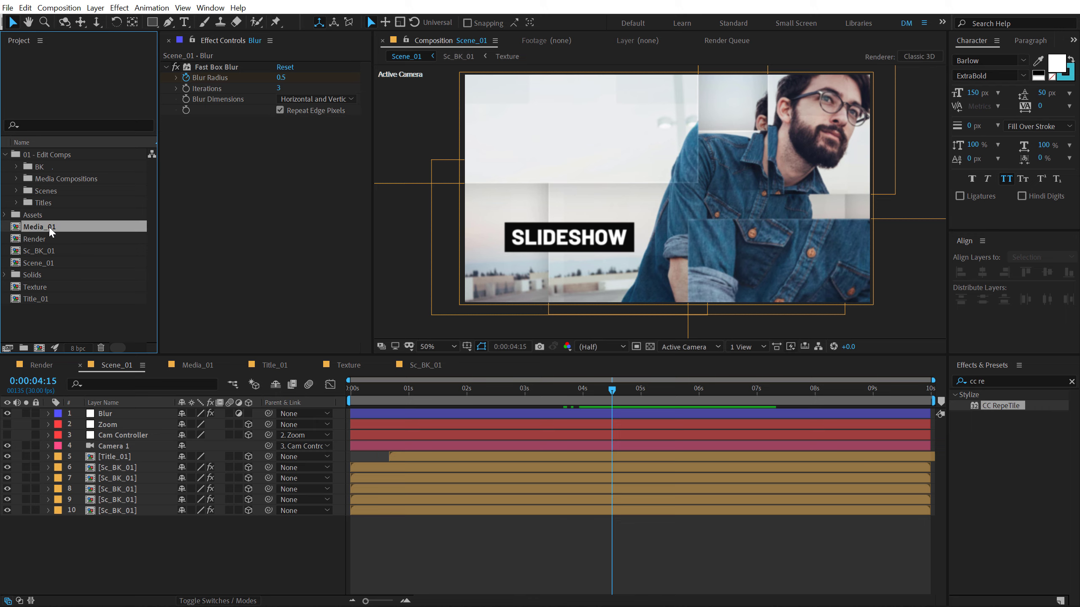
Step: Move the Media_01, Sc_BK_01, Scene_01 and Title_01 compositions into their matching subfolders of 01 - Edit Comps
{"action": "left_click_drag", "start_coordinate": [49, 226], "coordinate": [76, 181]}
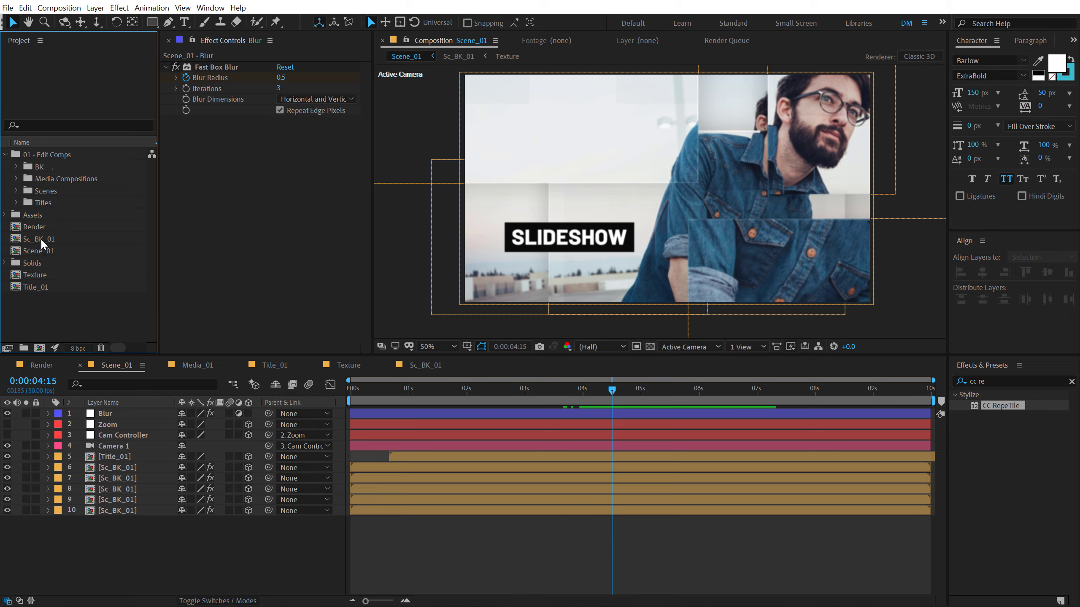
{"action": "left_click_drag", "start_coordinate": [46, 239], "coordinate": [74, 174]}
{"action": "left_click_drag", "start_coordinate": [41, 238], "coordinate": [67, 192]}
{"action": "left_click", "coordinate": [37, 250]}
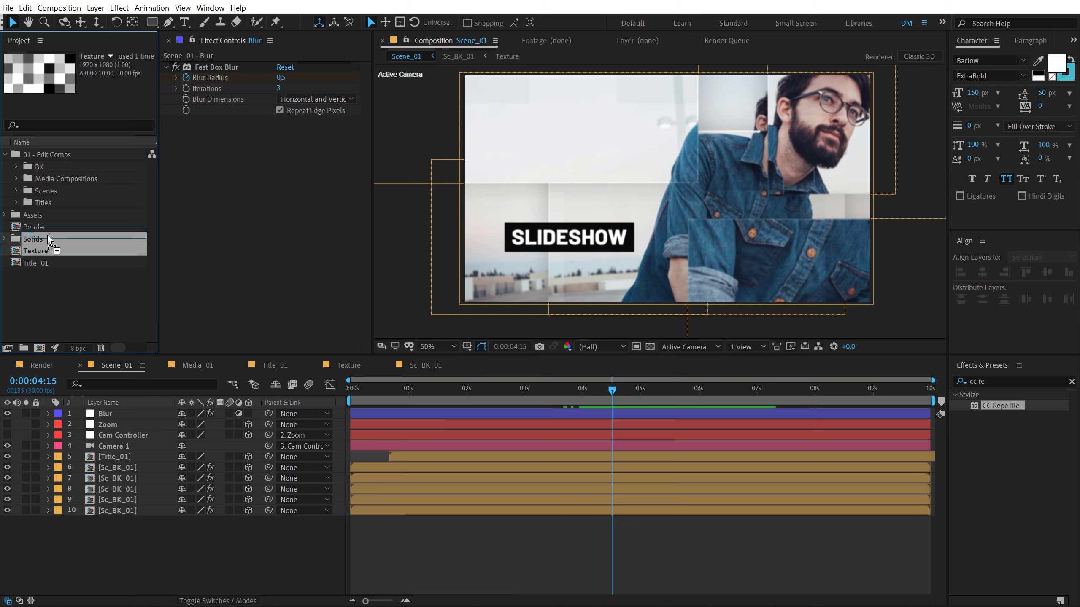
{"action": "left_click", "coordinate": [38, 264]}
{"action": "left_click_drag", "start_coordinate": [38, 265], "coordinate": [66, 206]}
Step: Create a new top-level project folder named "02 - Others"
{"action": "left_click", "coordinate": [23, 347]}
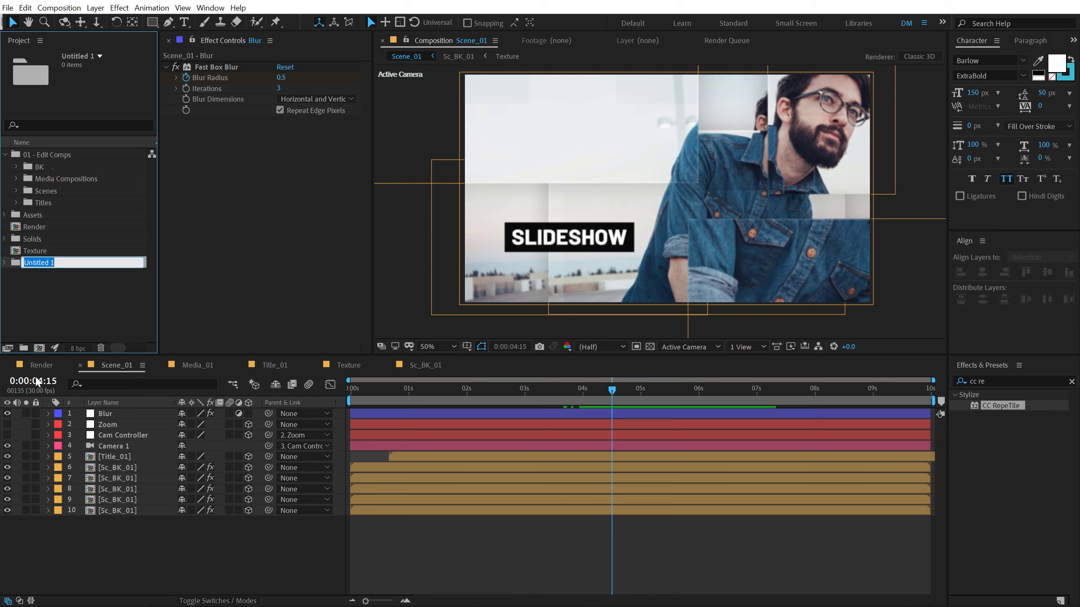
{"action": "type", "text": "02"}
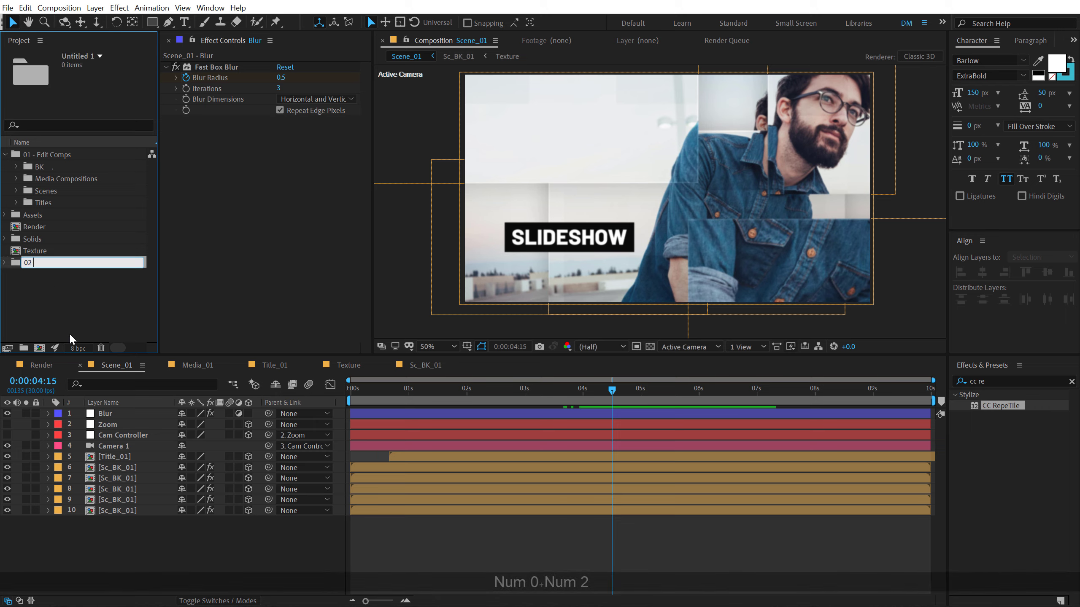
{"action": "type", "text": " - Others"}
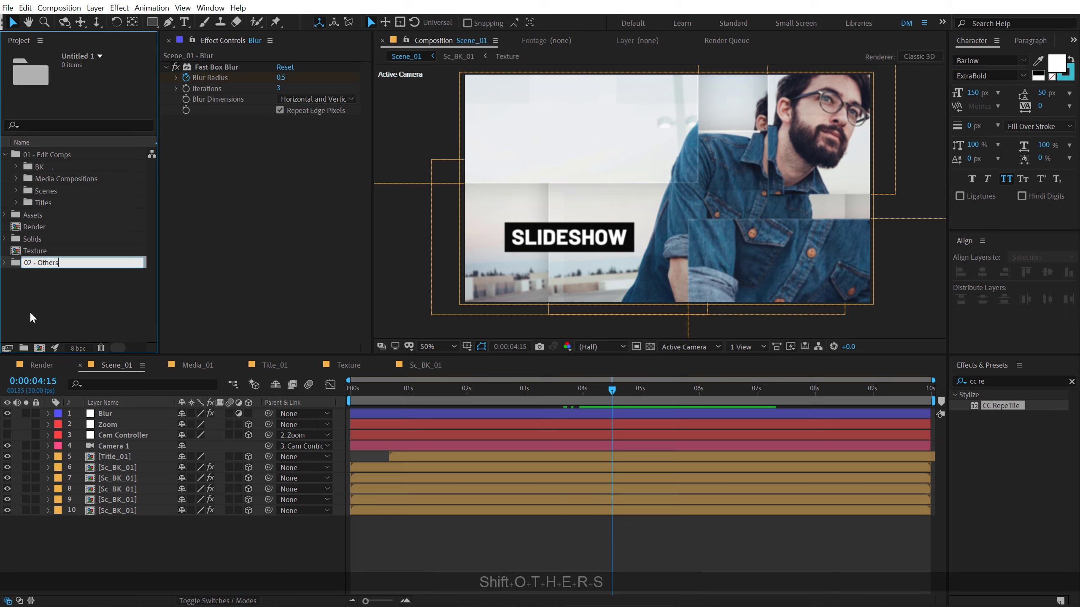
{"action": "left_click", "coordinate": [42, 293]}
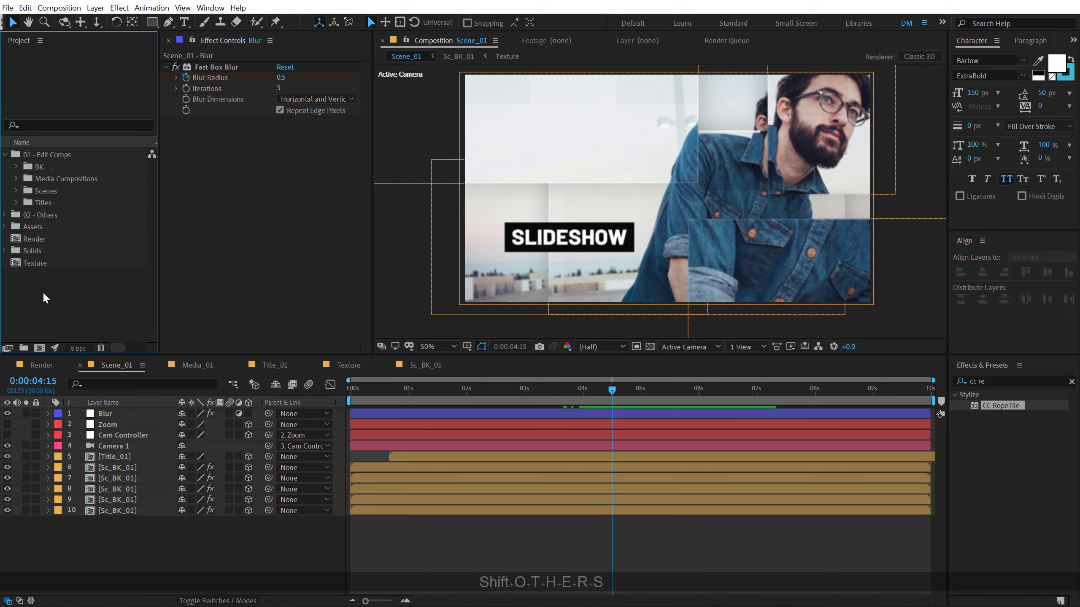
Step: Move the Texture composition and the Solids and Assets folders into 02 - Others, and collapse the 01 - Edit Comps folder
{"action": "left_click", "coordinate": [34, 263]}
{"action": "left_click", "coordinate": [34, 250], "text": "ctrl"}
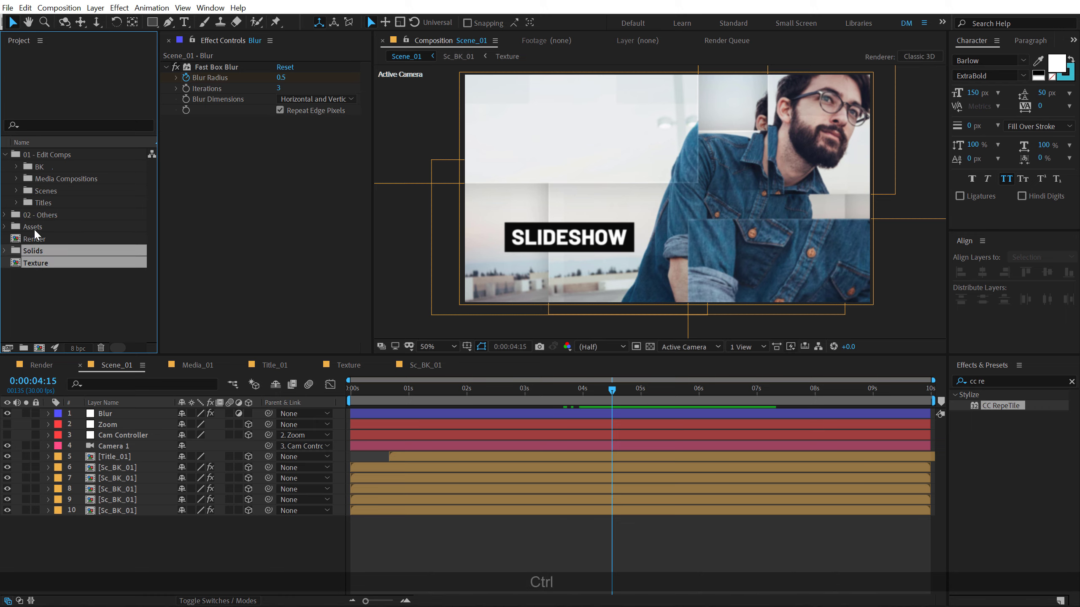
{"action": "left_click", "coordinate": [36, 228], "text": "ctrl"}
{"action": "left_click_drag", "start_coordinate": [37, 227], "coordinate": [43, 223]}
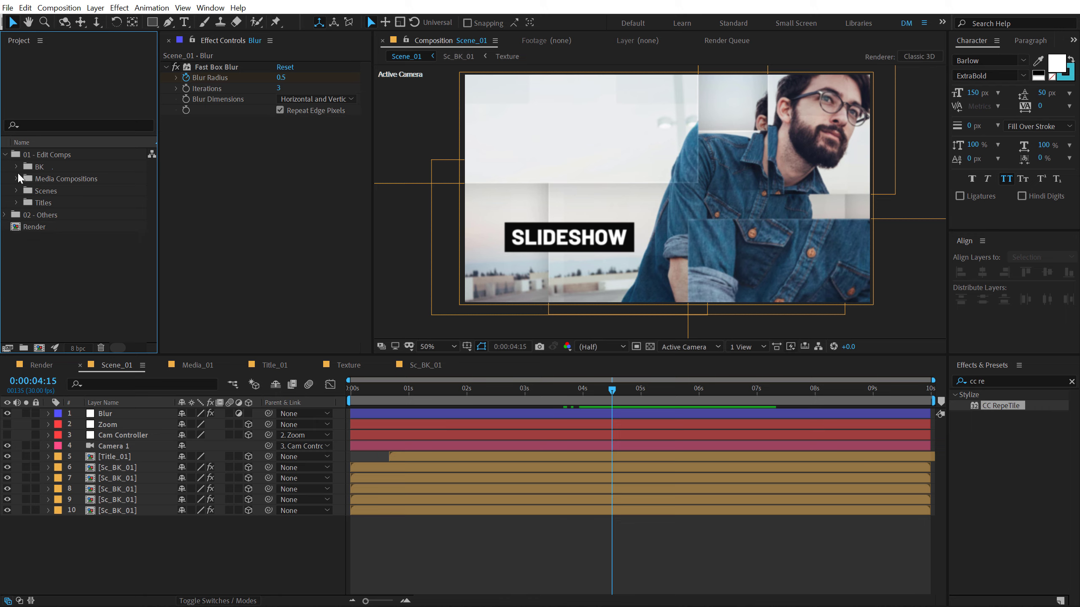
{"action": "left_click", "coordinate": [5, 154]}
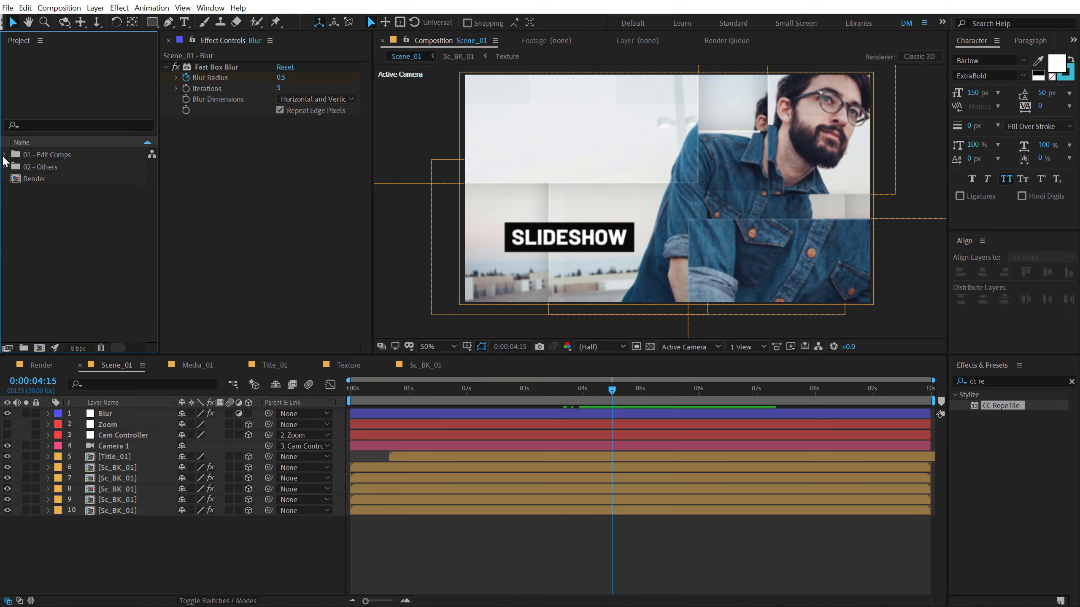
Step: Duplicate the Scene_01 composition inside the Scenes subfolder as Scene_02
{"action": "left_click", "coordinate": [4, 155]}
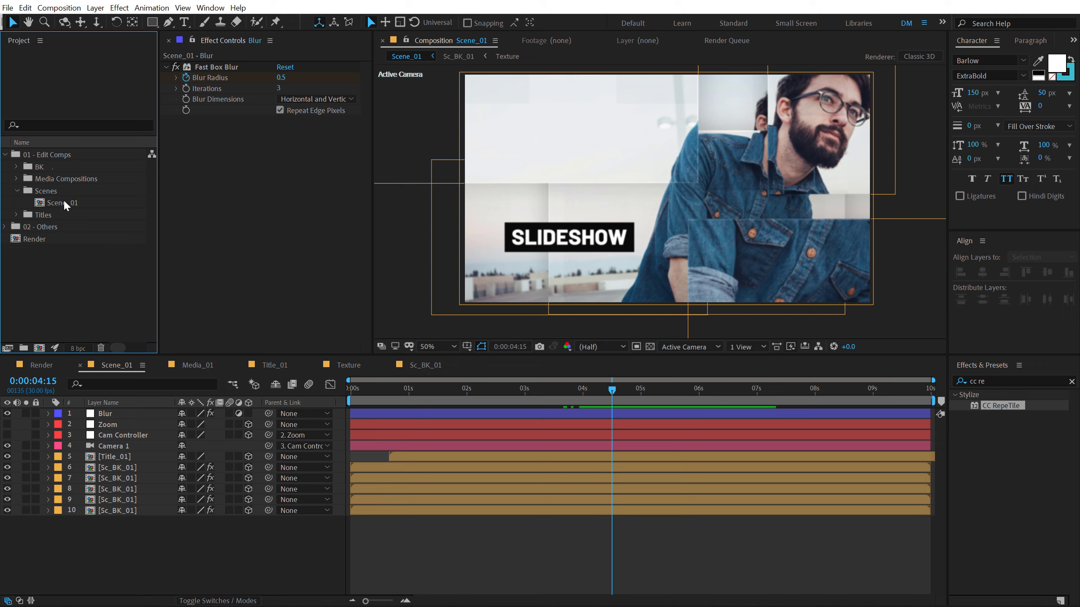
{"action": "left_click", "coordinate": [64, 203]}
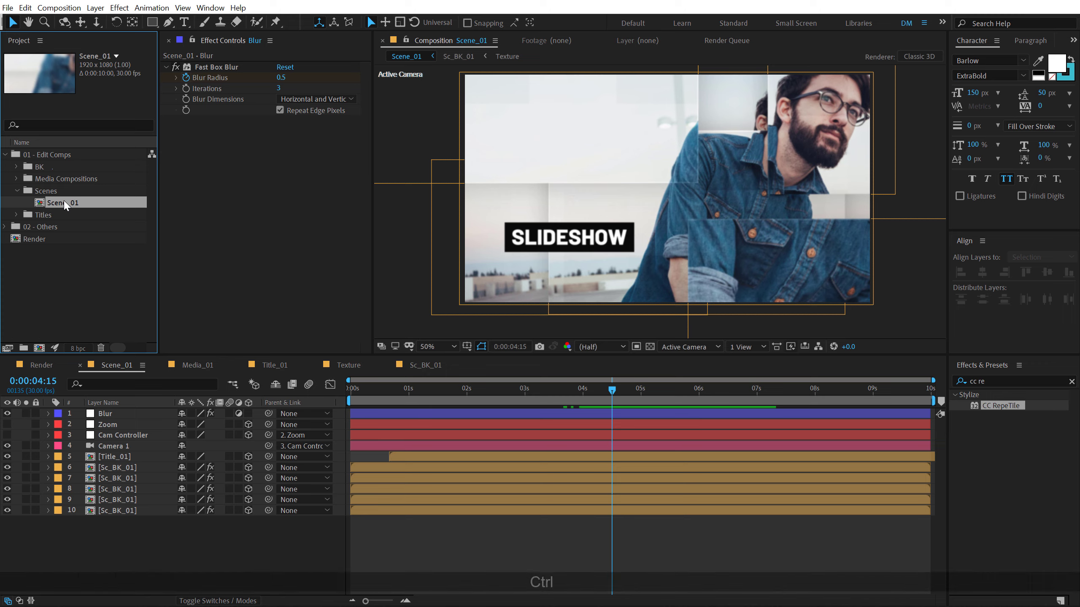
{"action": "key", "text": "ctrl+d"}
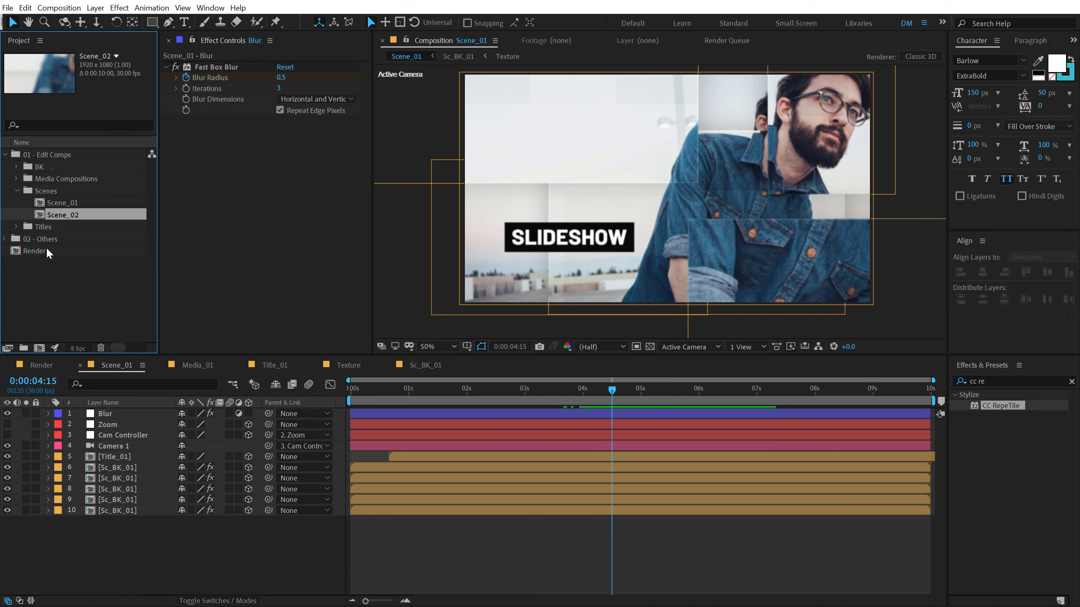
Step: Add Scene_01 and Scene_02 to the Render composition, with Scene_02 on top starting at about 3 s, and open Scene_02
{"action": "left_click", "coordinate": [37, 364]}
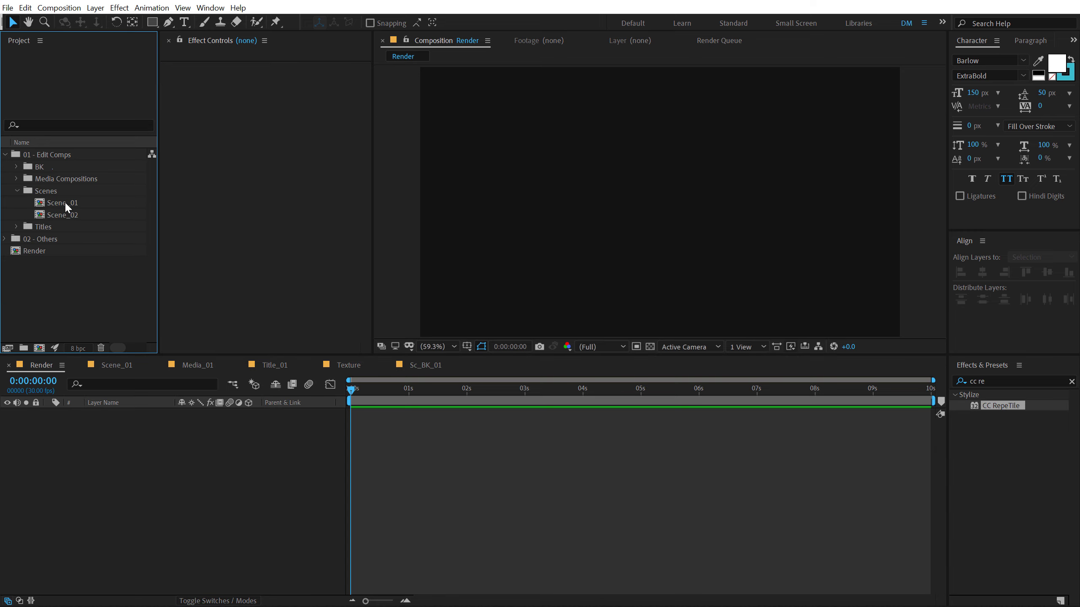
{"action": "left_click_drag", "start_coordinate": [64, 202], "coordinate": [87, 451]}
{"action": "left_click_drag", "start_coordinate": [63, 210], "coordinate": [576, 394]}
{"action": "left_click", "coordinate": [562, 415]}
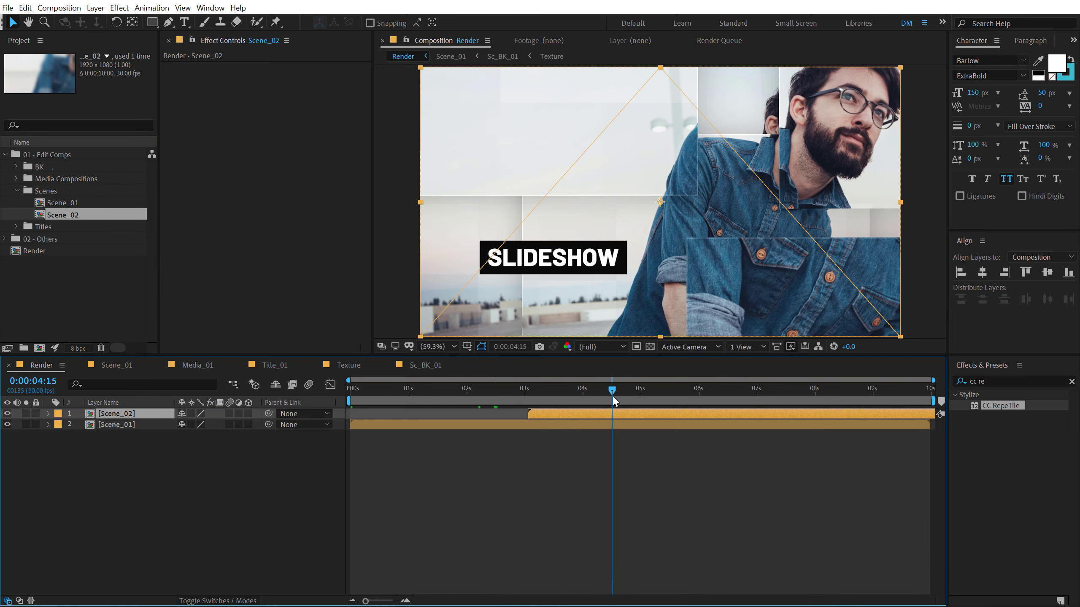
{"action": "double_click", "coordinate": [561, 415]}
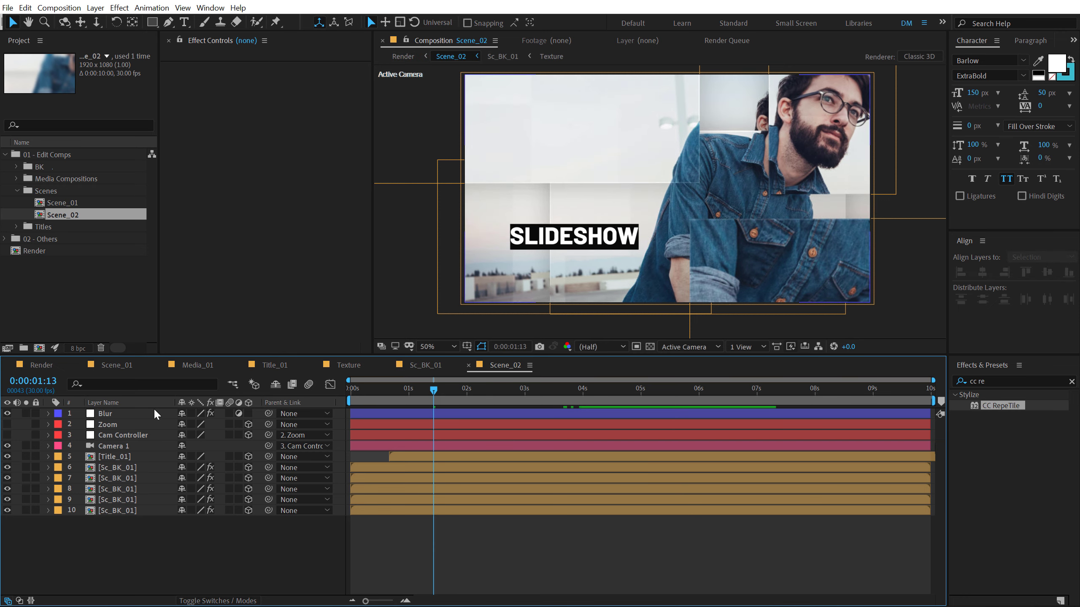
Step: Duplicate the Media_01, Sc_BK_01 and Title_01 compositions within their subfolders to make the 02 versions
{"action": "left_click", "coordinate": [81, 294]}
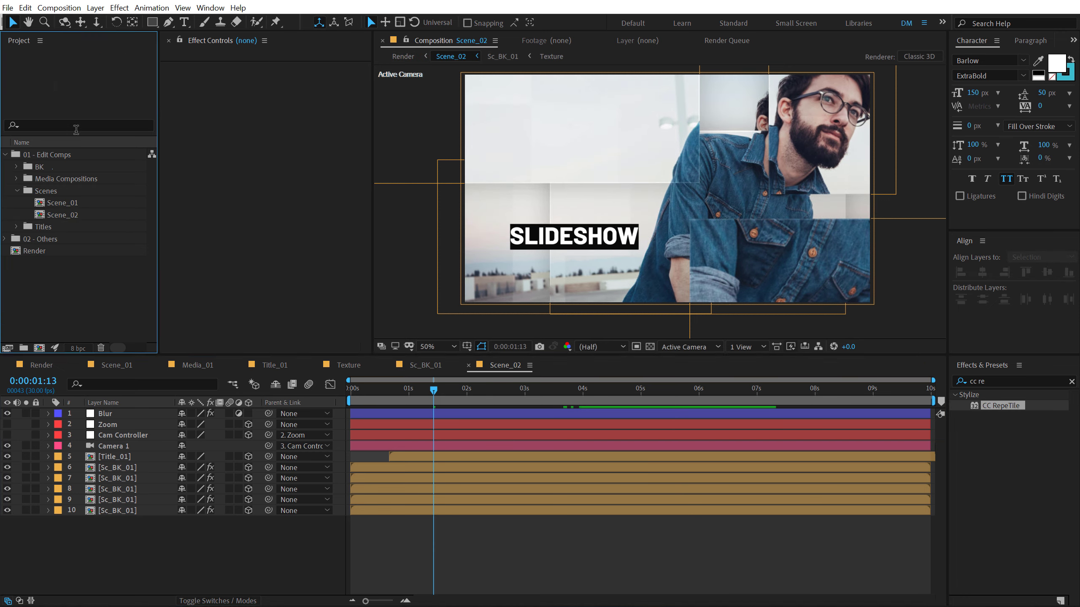
{"action": "left_click", "coordinate": [16, 178]}
{"action": "left_click", "coordinate": [54, 189]}
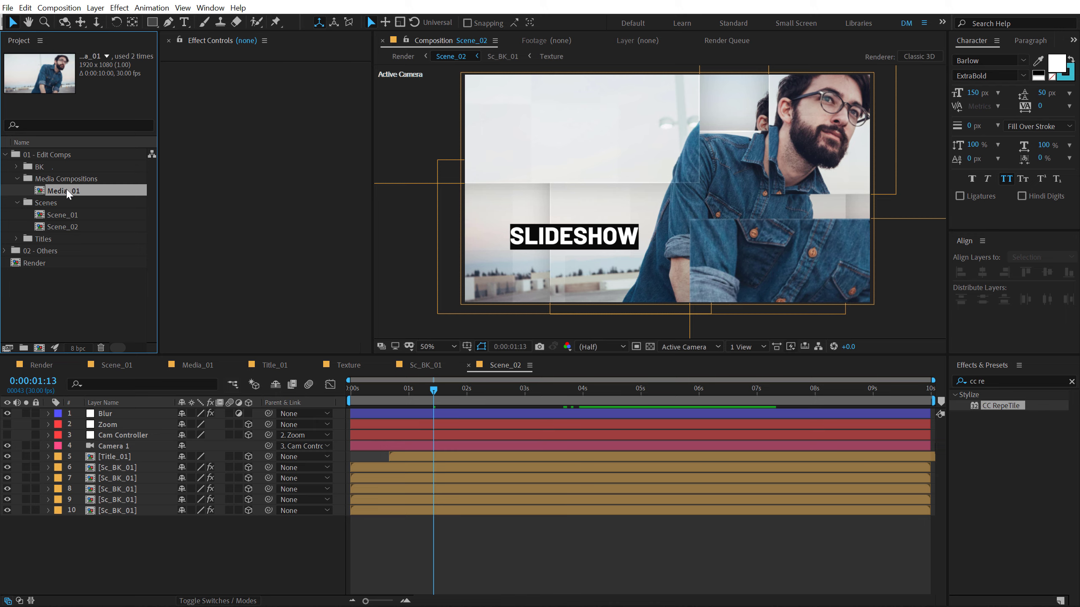
{"action": "key", "text": "ctrl+d"}
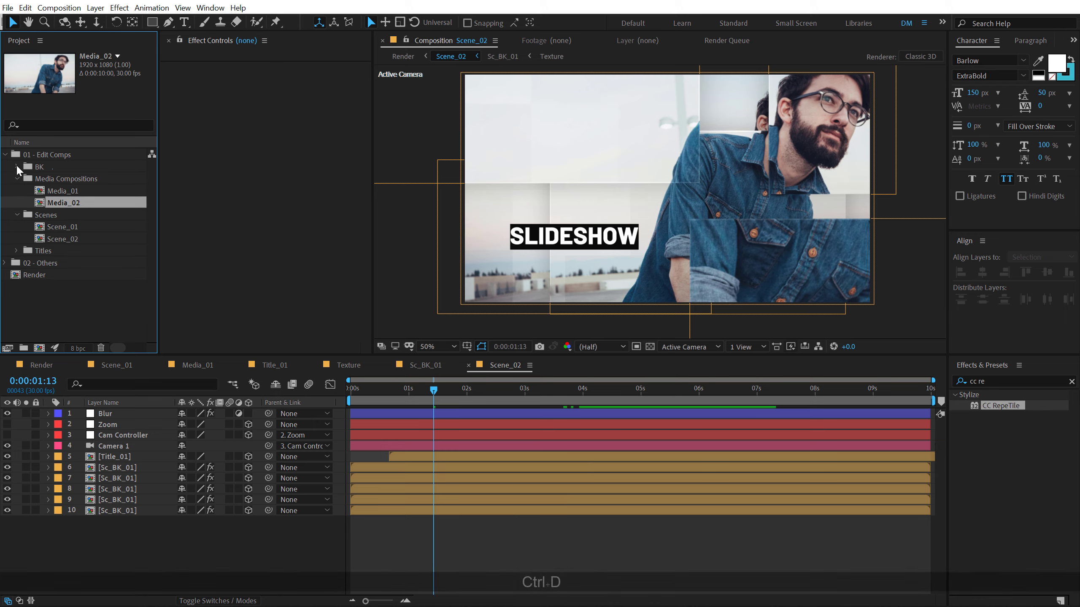
{"action": "left_click", "coordinate": [16, 166]}
{"action": "left_click", "coordinate": [66, 180]}
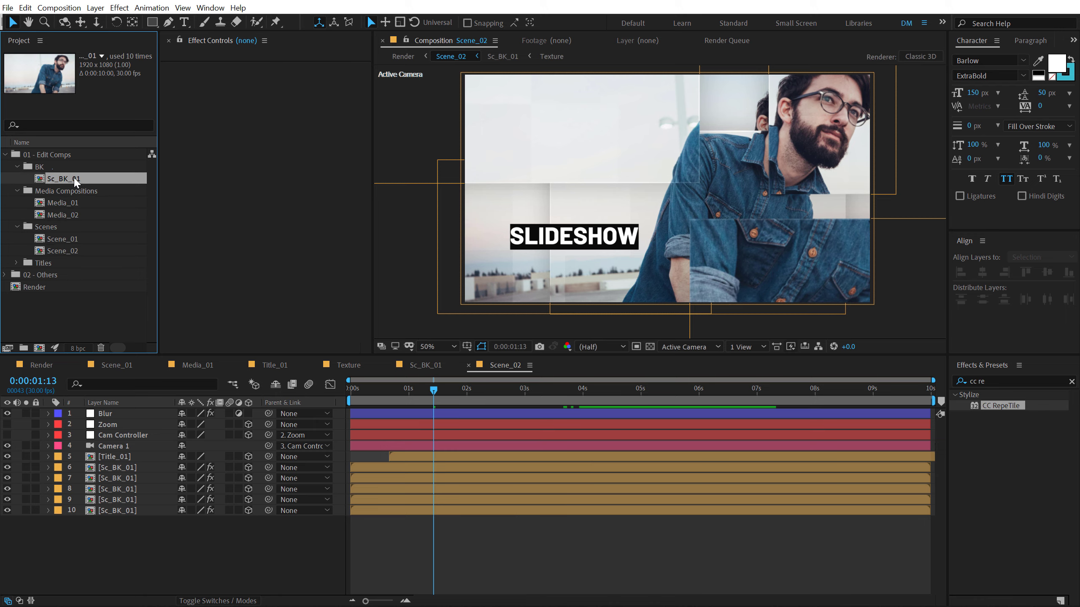
{"action": "key", "text": "ctrl+d"}
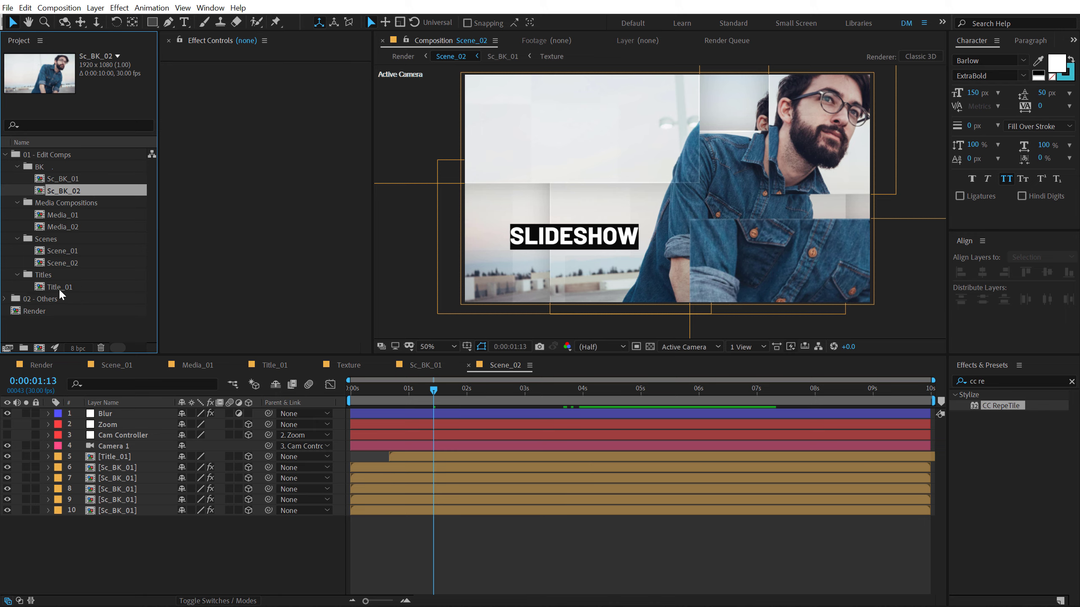
{"action": "left_click", "coordinate": [56, 286]}
{"action": "key", "text": "ctrl+d"}
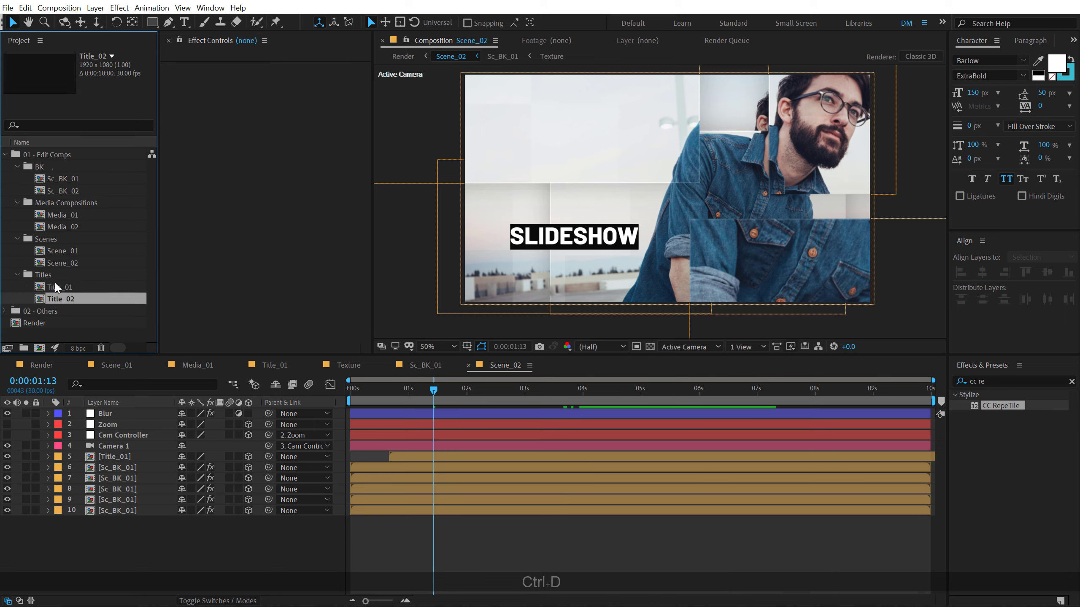
Step: In Scene_02, replace the five Sc_BK_01 layers with Sc_BK_02 and the Title_01 layer with Title_02
{"action": "left_click", "coordinate": [511, 366]}
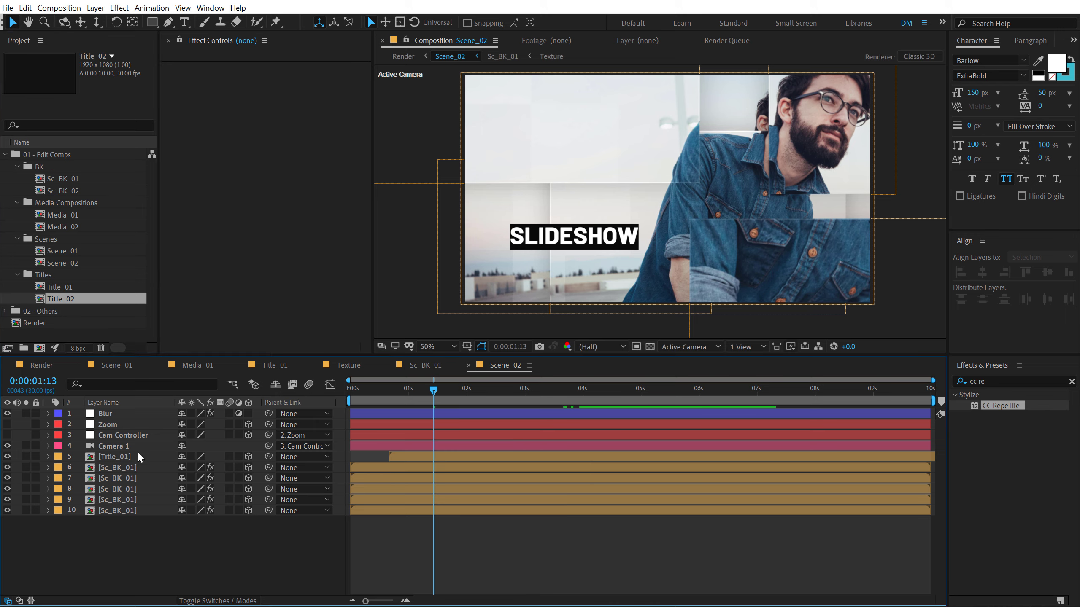
{"action": "left_click", "coordinate": [133, 468]}
{"action": "left_click_drag", "start_coordinate": [122, 534], "coordinate": [128, 468]}
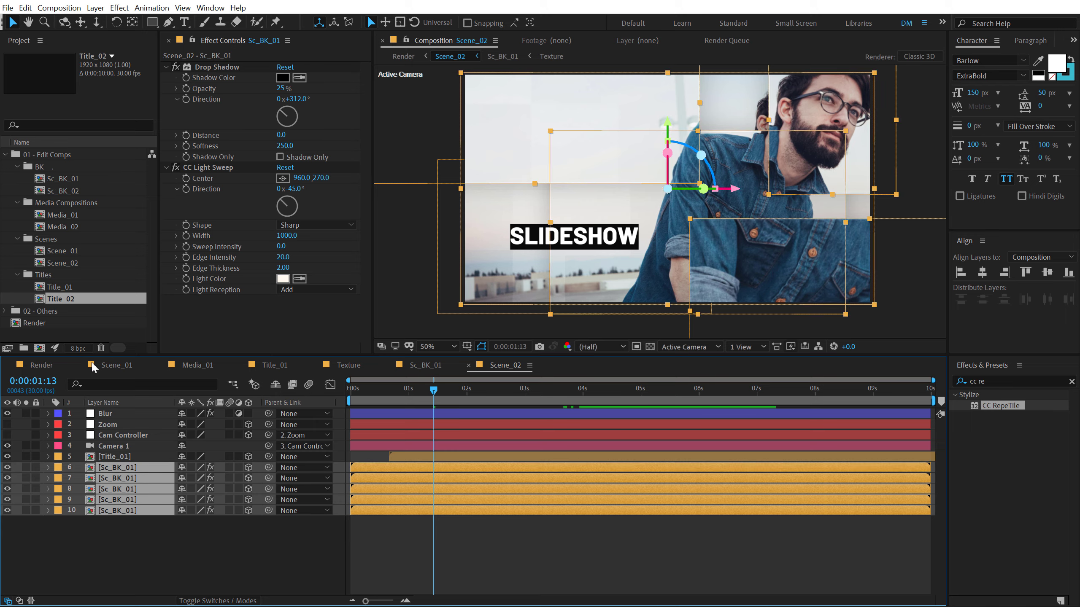
{"action": "left_click", "coordinate": [64, 192]}
{"action": "left_click_drag", "start_coordinate": [63, 191], "coordinate": [123, 470]}
{"action": "left_click", "coordinate": [125, 561]}
{"action": "left_click", "coordinate": [110, 457]}
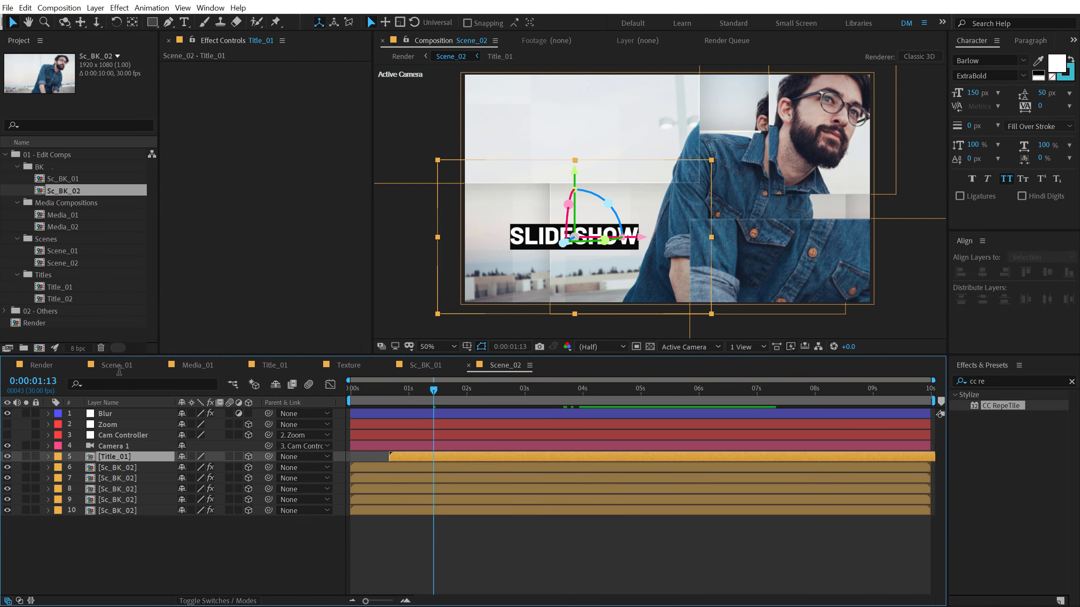
{"action": "left_click_drag", "start_coordinate": [62, 298], "coordinate": [110, 454]}
Step: In the Sc_BK_02 composition, replace both Media_01 layers with Media_02
{"action": "left_click", "coordinate": [118, 468]}
{"action": "double_click", "coordinate": [118, 470]}
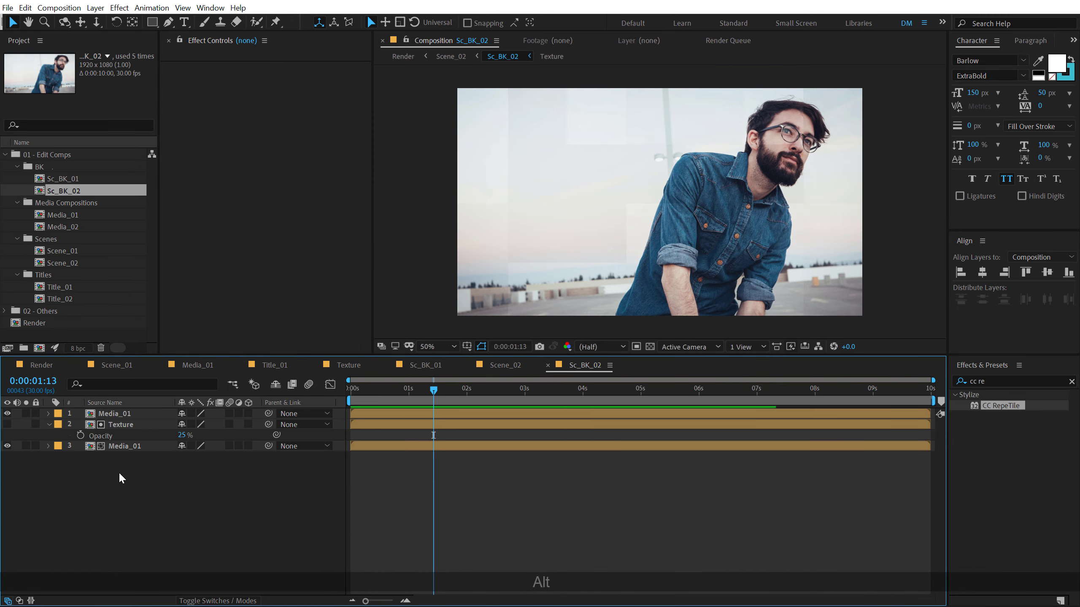
{"action": "left_click", "coordinate": [128, 447]}
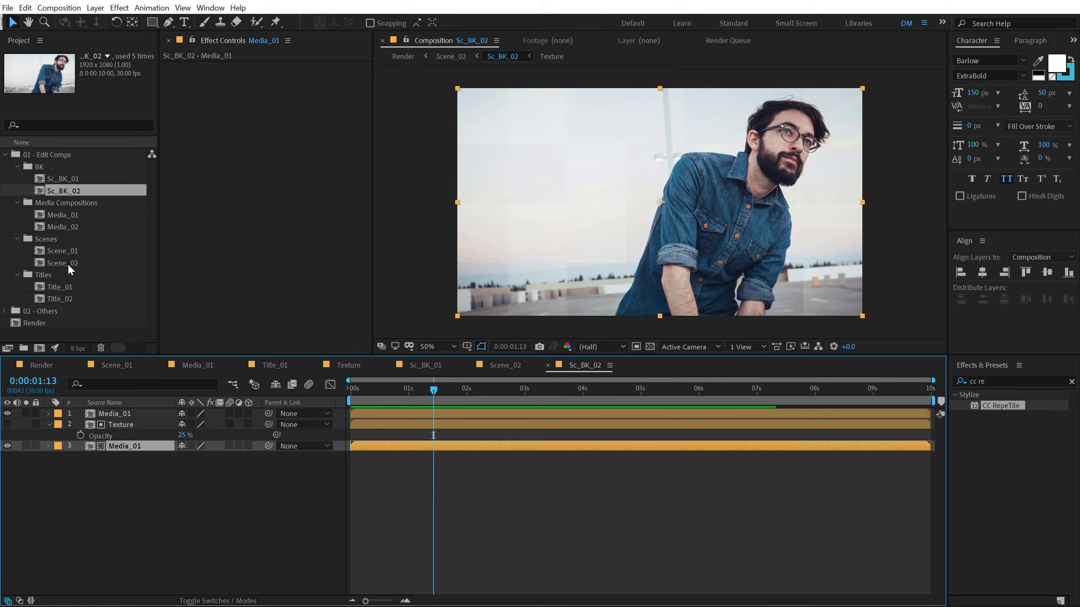
{"action": "left_click", "coordinate": [65, 299]}
{"action": "left_click_drag", "start_coordinate": [66, 226], "coordinate": [115, 444]}
{"action": "left_click", "coordinate": [120, 414]}
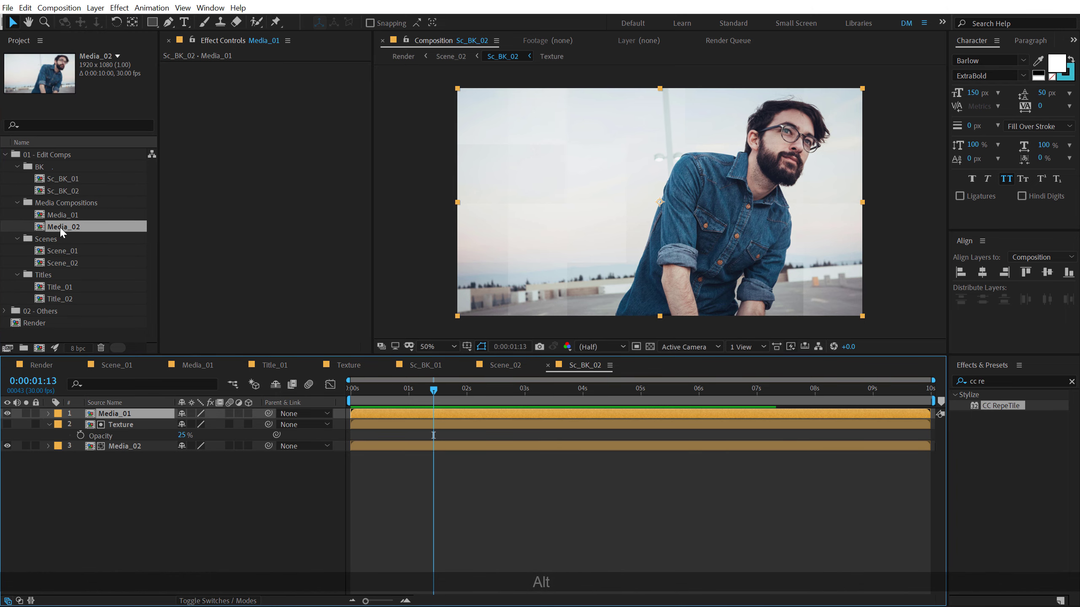
{"action": "left_click_drag", "start_coordinate": [73, 227], "coordinate": [123, 414]}
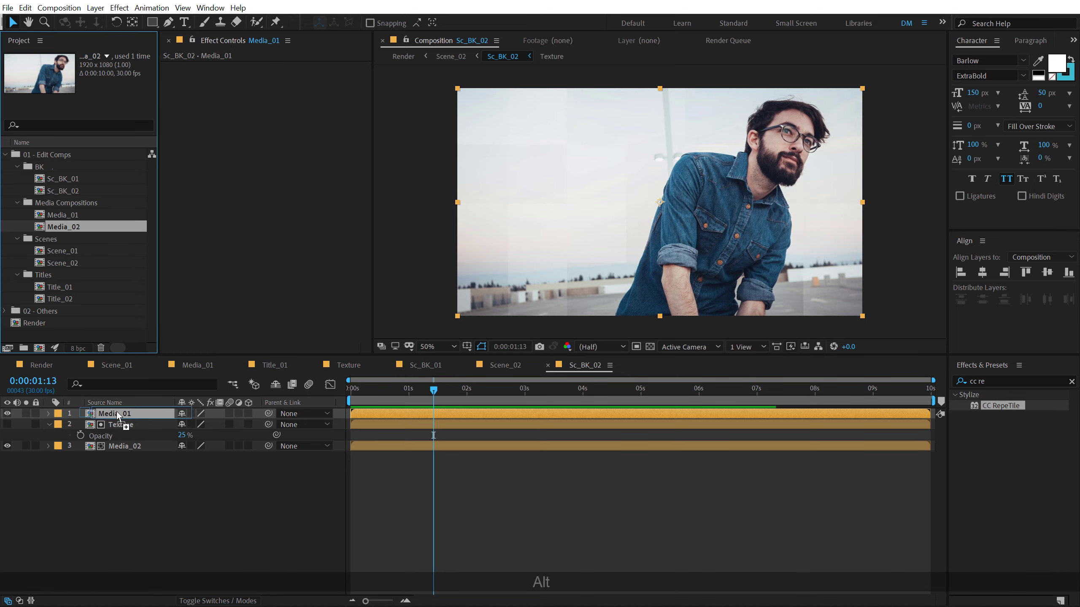
{"action": "left_click", "coordinate": [125, 479]}
Step: Add the photo of the woman from Assets as the top layer of Media_02 and set its scale to 32%
{"action": "left_click", "coordinate": [123, 447]}
{"action": "double_click", "coordinate": [123, 448]}
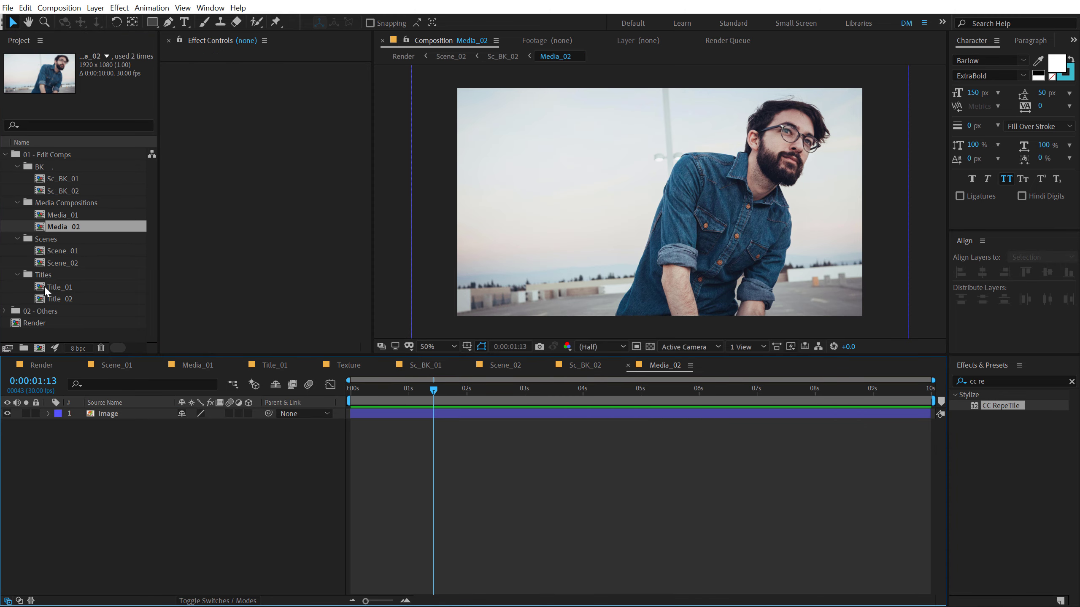
{"action": "left_click", "coordinate": [6, 311]}
{"action": "scroll", "coordinate": [12, 312], "scroll_direction": "down", "scroll_amount": 2}
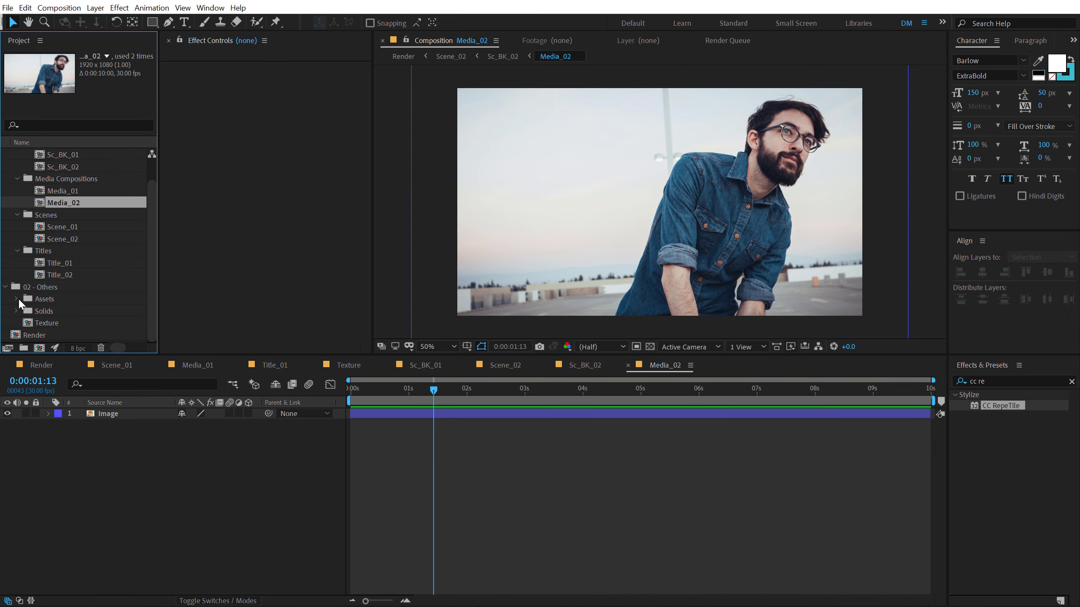
{"action": "scroll", "coordinate": [39, 291], "scroll_direction": "down", "scroll_amount": 3}
{"action": "left_click_drag", "start_coordinate": [55, 275], "coordinate": [96, 409]}
{"action": "key", "text": "s"}
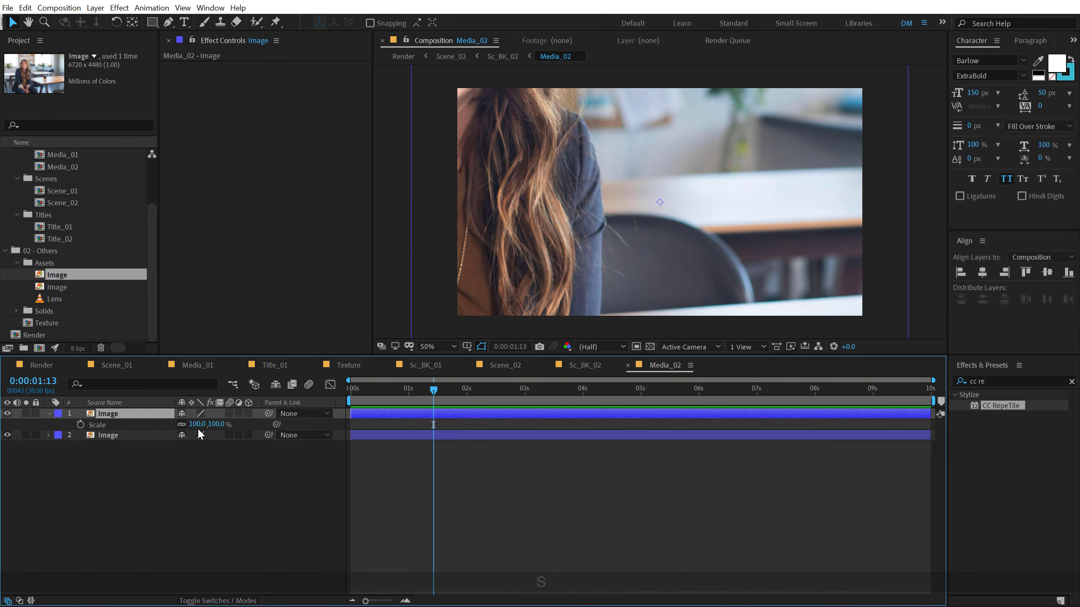
{"action": "left_click_drag", "start_coordinate": [207, 424], "coordinate": [177, 517]}
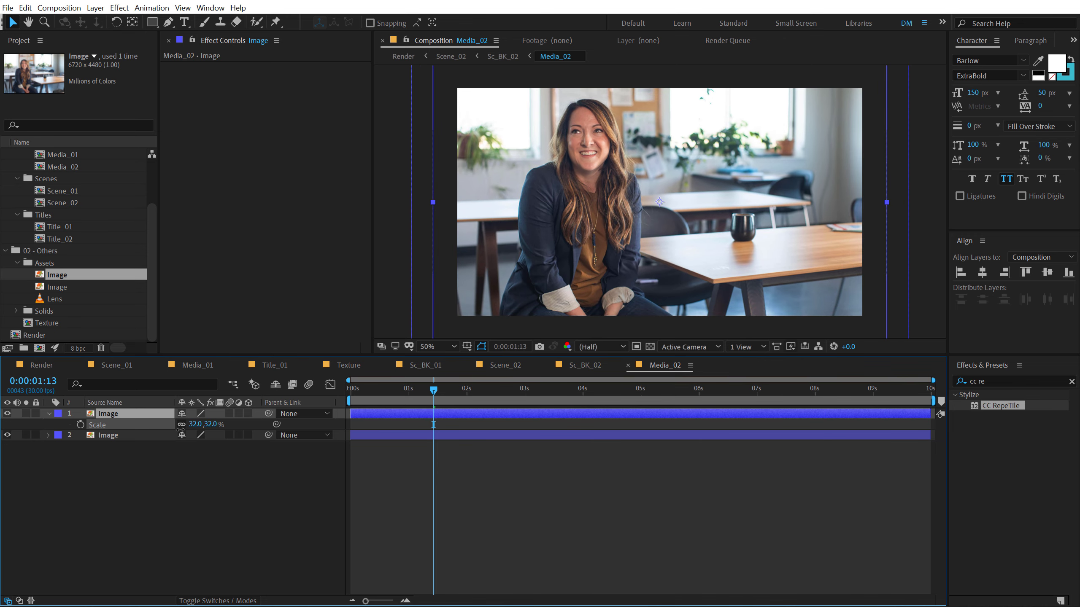
Step: Preview the Scene_01 to Scene_02 sequence in the Render composition by scrubbing from about 1 s to 0:00:04:29
{"action": "left_click", "coordinate": [51, 364]}
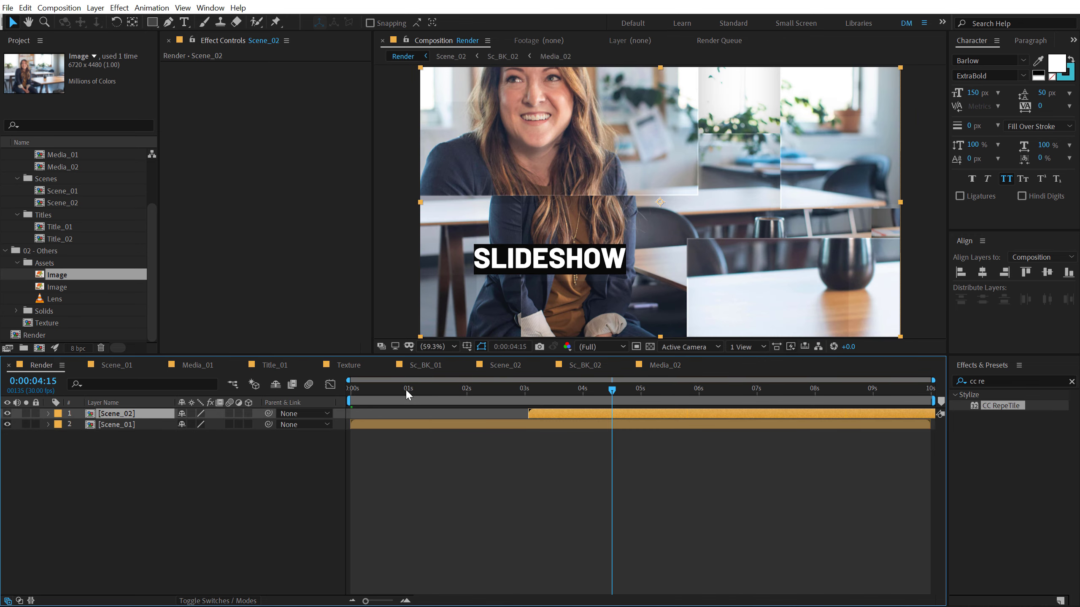
{"action": "left_click", "coordinate": [416, 389]}
{"action": "left_click_drag", "start_coordinate": [417, 389], "coordinate": [640, 407]}
{"action": "left_click", "coordinate": [140, 483]}
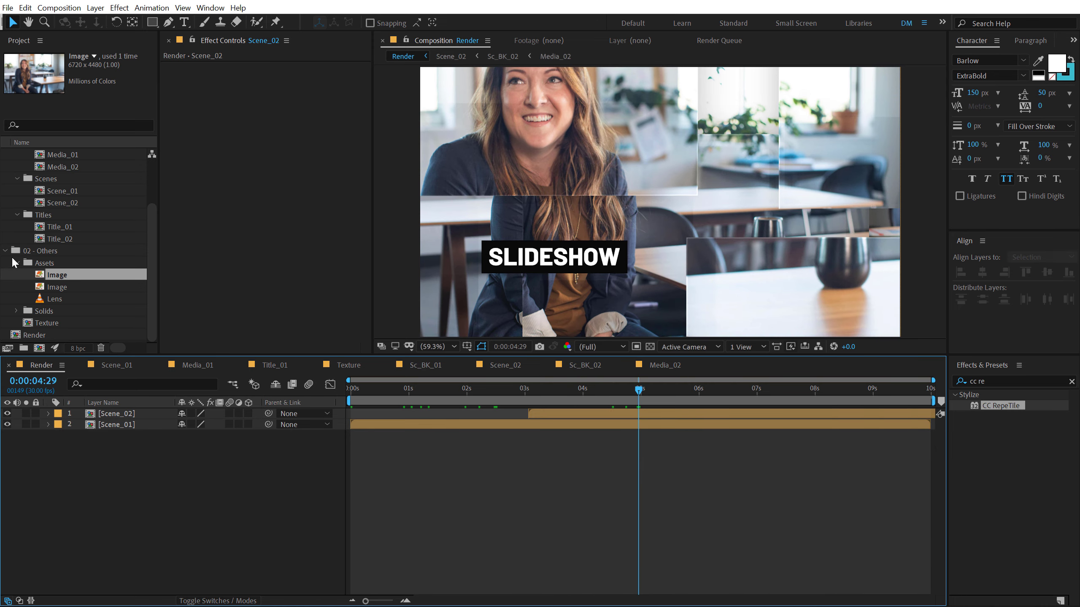
Step: Collapse the 02 - Others folder with its Assets subfolder, and open the True Comp Duplicator script in the middle of the workspace
{"action": "left_click", "coordinate": [16, 261]}
{"action": "left_click", "coordinate": [5, 299]}
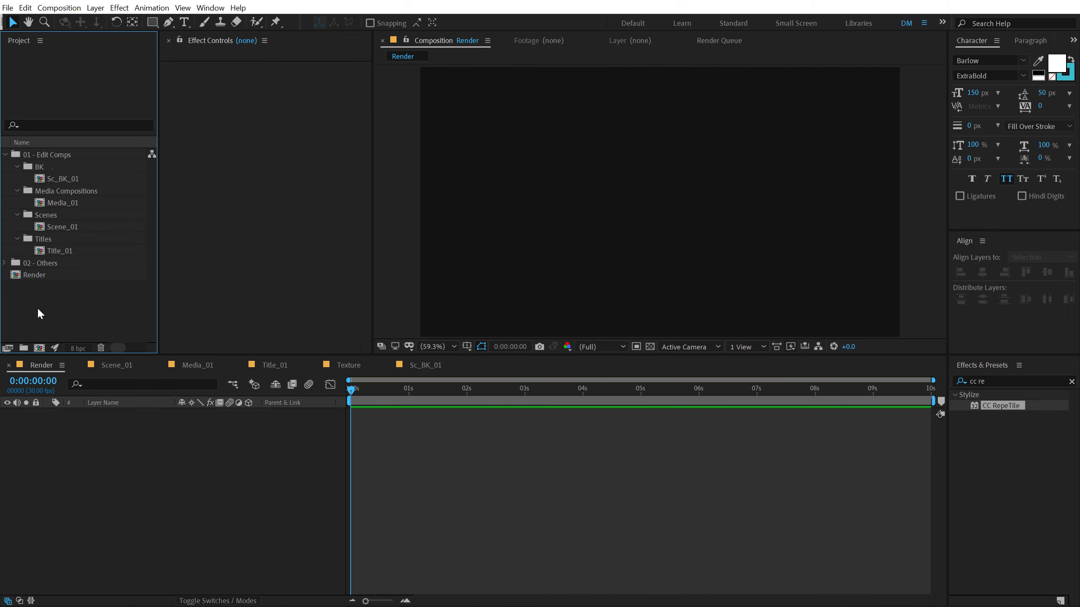
{"action": "left_click", "coordinate": [210, 8]}
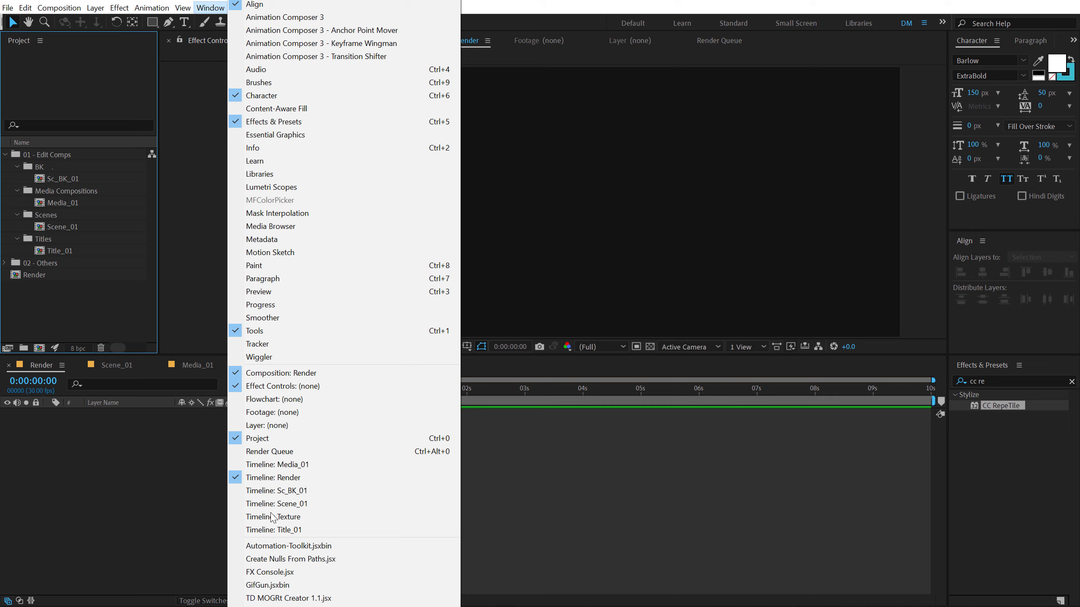
{"action": "left_click", "coordinate": [288, 599]}
{"action": "left_click_drag", "start_coordinate": [166, 1], "coordinate": [392, 145]}
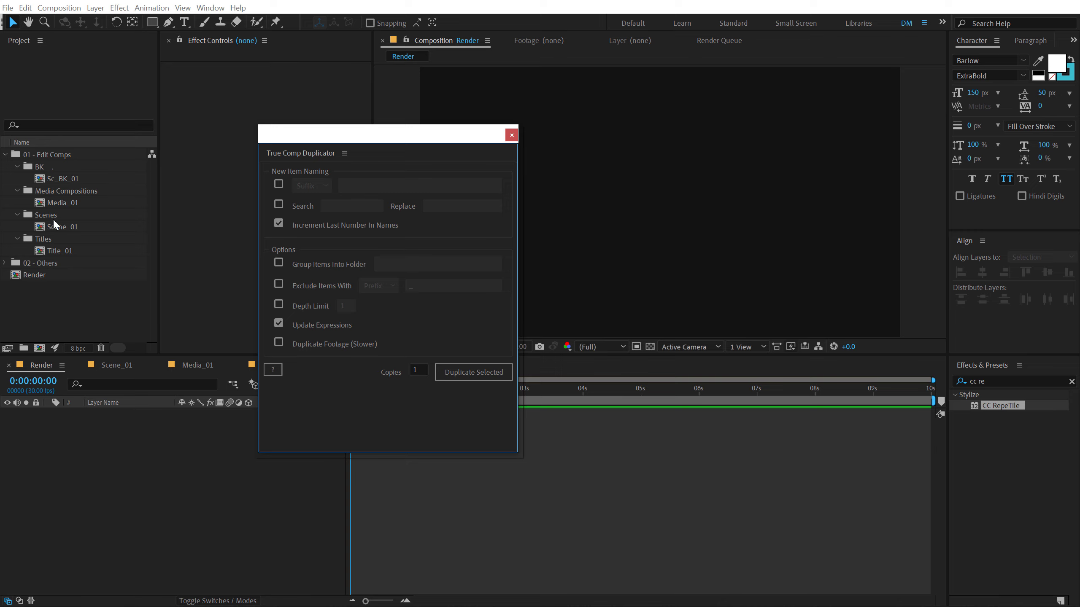
Step: Duplicate Scene_01 once with its nested compositions using True Comp Duplicator, and close the script
{"action": "left_click", "coordinate": [61, 228]}
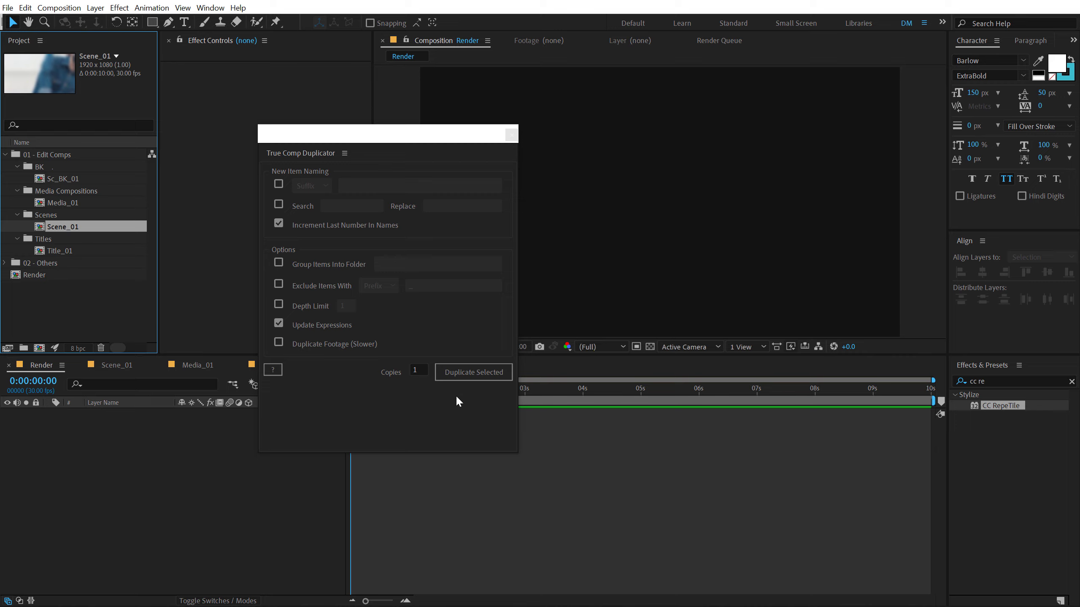
{"action": "left_click", "coordinate": [463, 373]}
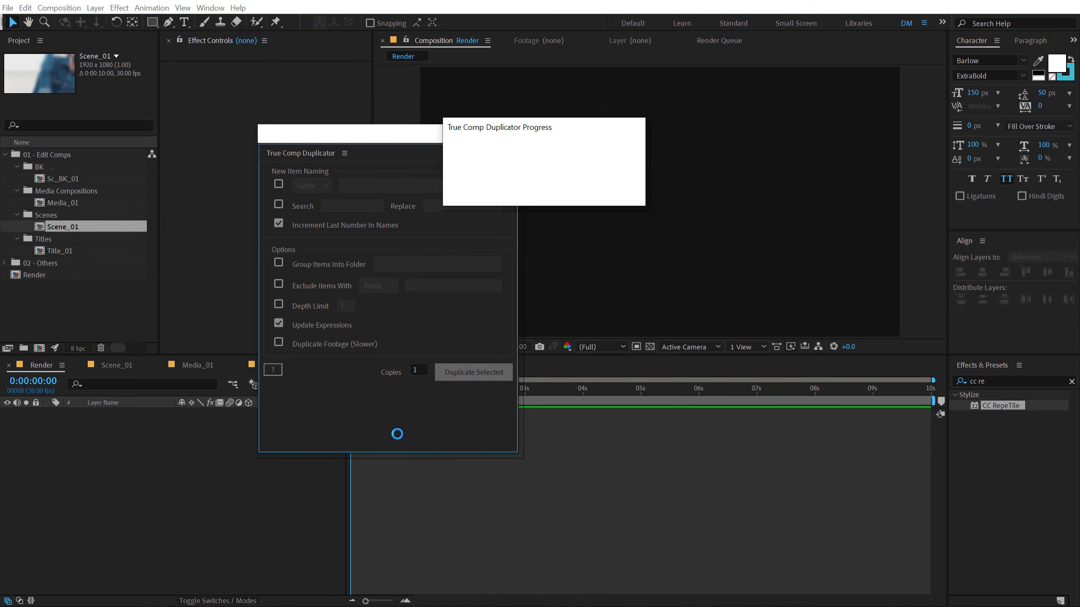
{"action": "left_click", "coordinate": [613, 187]}
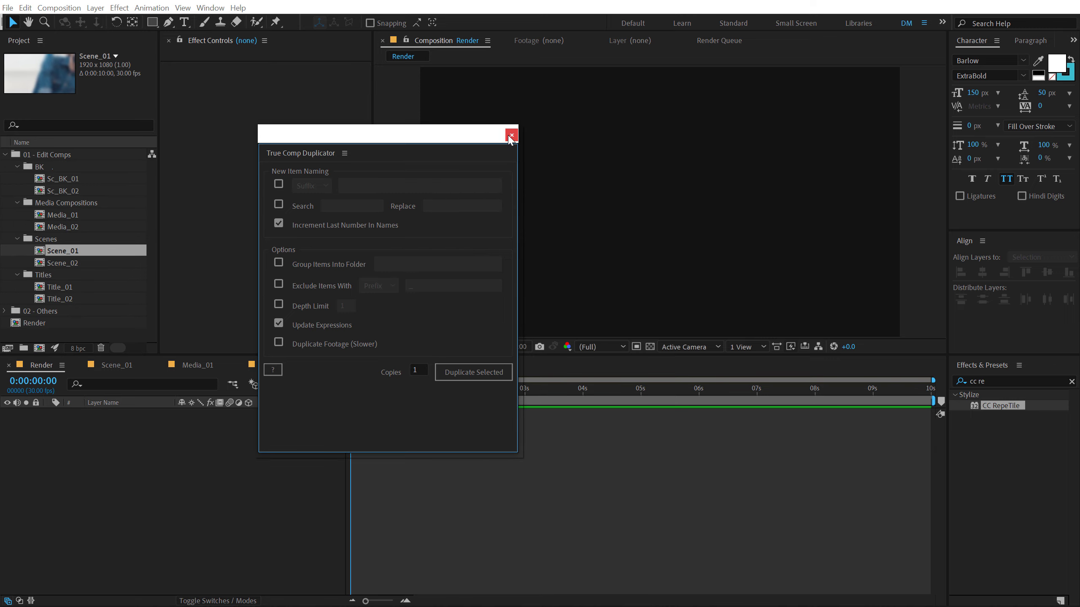
{"action": "left_click", "coordinate": [510, 136]}
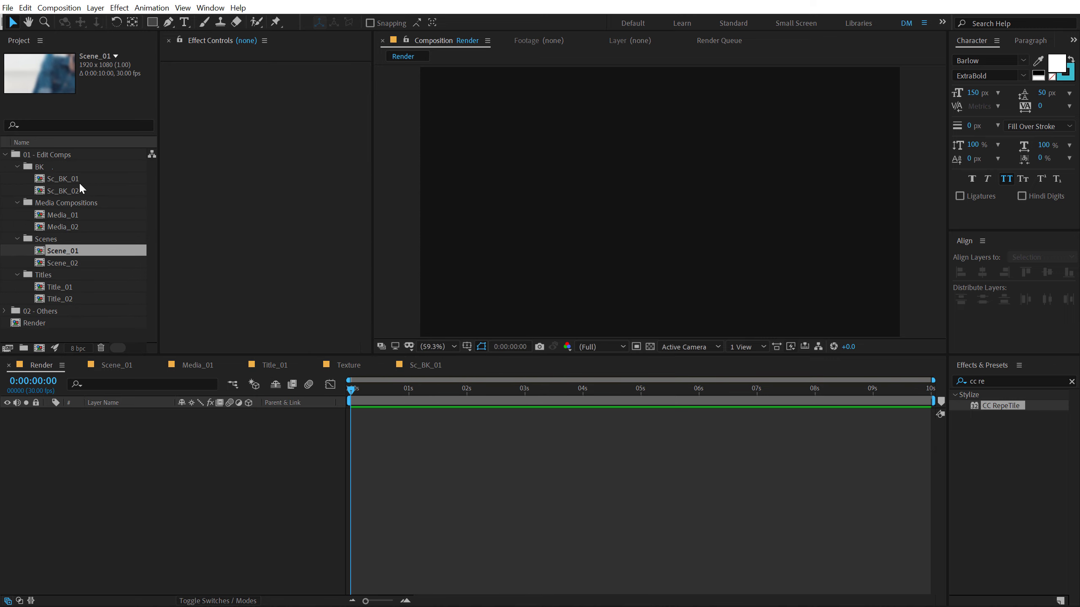
Step: Open the Media_02 composition, add the photo of the woman from Assets as its top layer, and set the photo's scale to 31%
{"action": "double_click", "coordinate": [70, 261]}
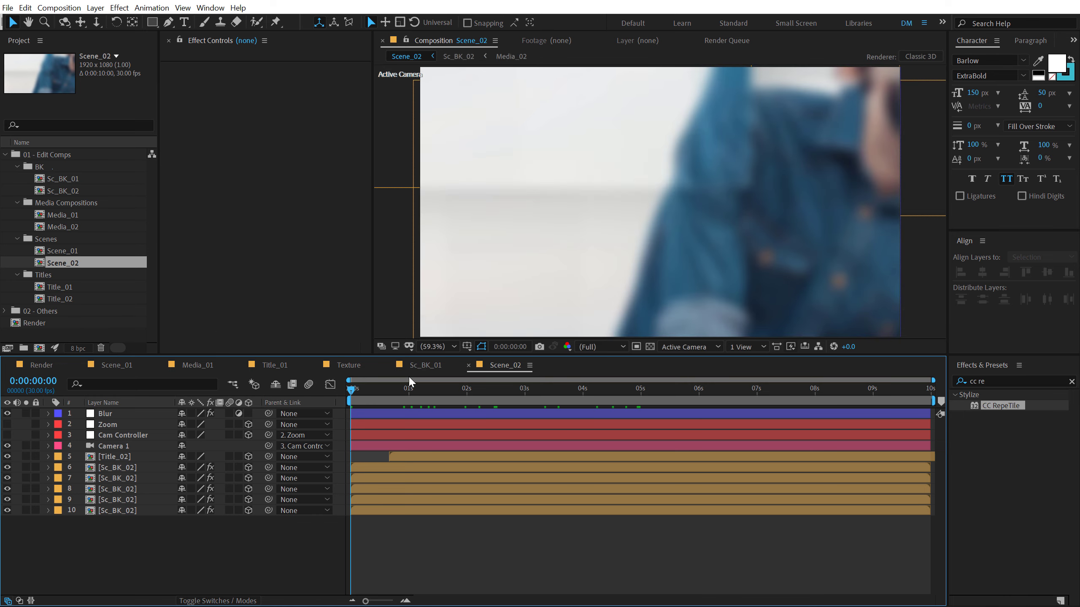
{"action": "double_click", "coordinate": [64, 226]}
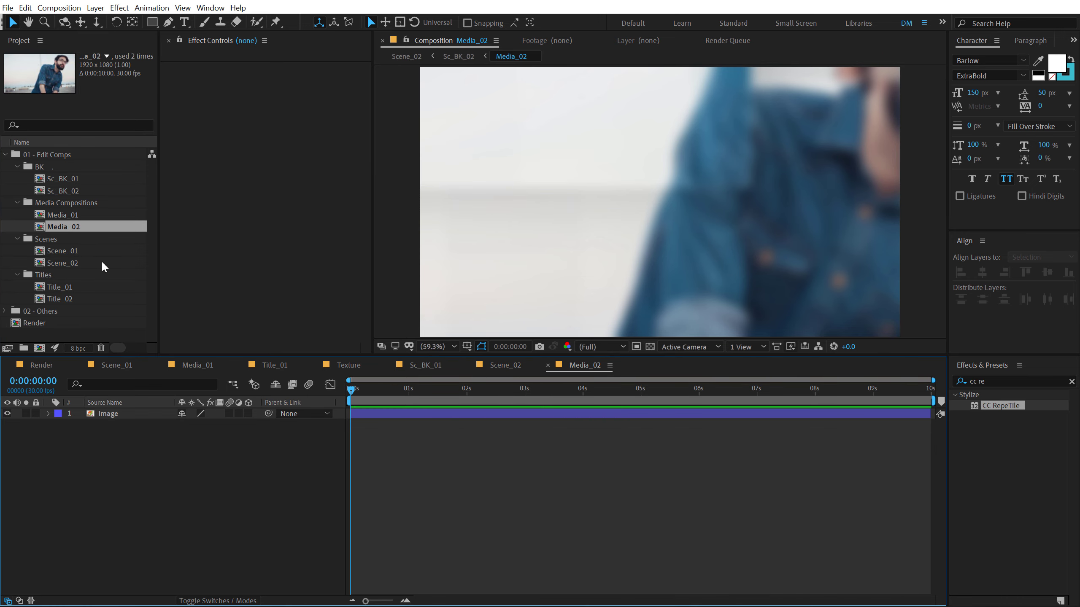
{"action": "left_click", "coordinate": [3, 312]}
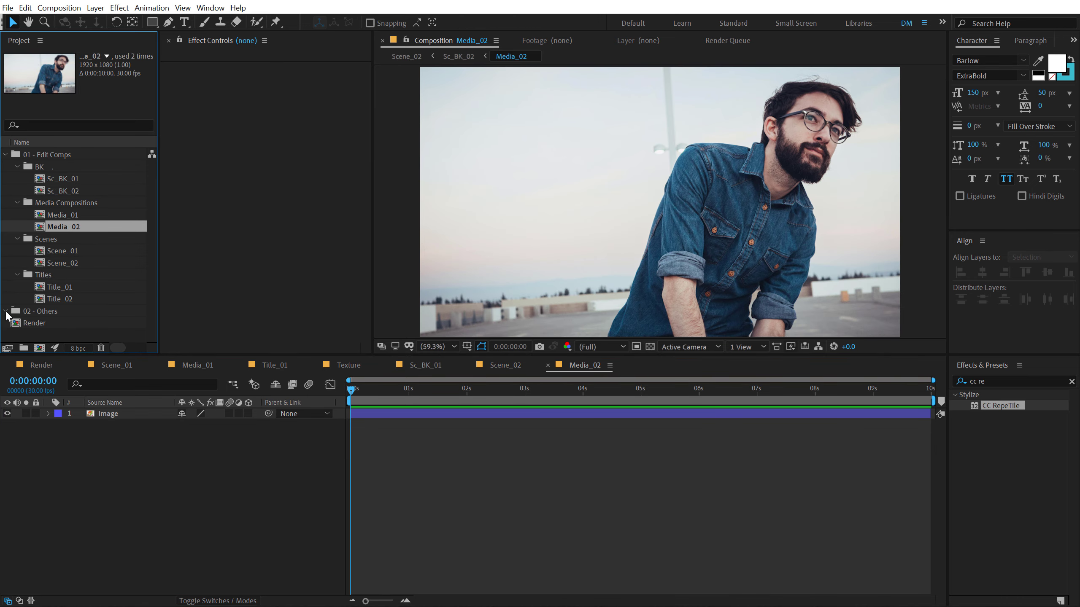
{"action": "scroll", "coordinate": [46, 298], "scroll_direction": "down", "scroll_amount": 2}
{"action": "left_click", "coordinate": [16, 287]}
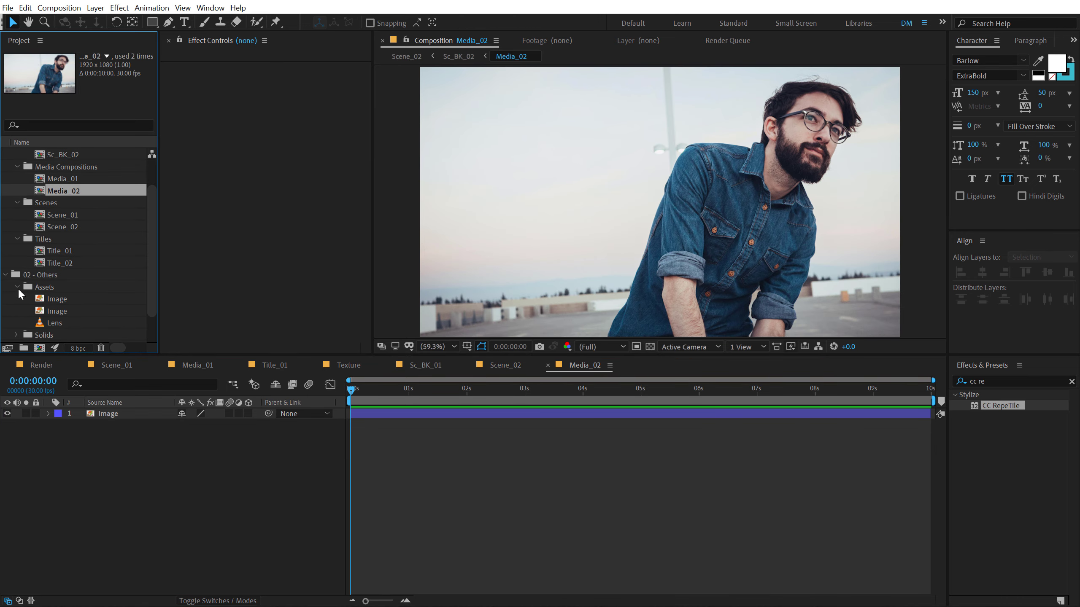
{"action": "scroll", "coordinate": [25, 285], "scroll_direction": "down", "scroll_amount": 2}
{"action": "left_click", "coordinate": [55, 277]}
{"action": "left_click", "coordinate": [59, 263]}
{"action": "left_click_drag", "start_coordinate": [58, 264], "coordinate": [123, 415]}
{"action": "key", "text": "s"}
{"action": "left_click_drag", "start_coordinate": [213, 429], "coordinate": [169, 432]}
{"action": "left_click", "coordinate": [154, 518]}
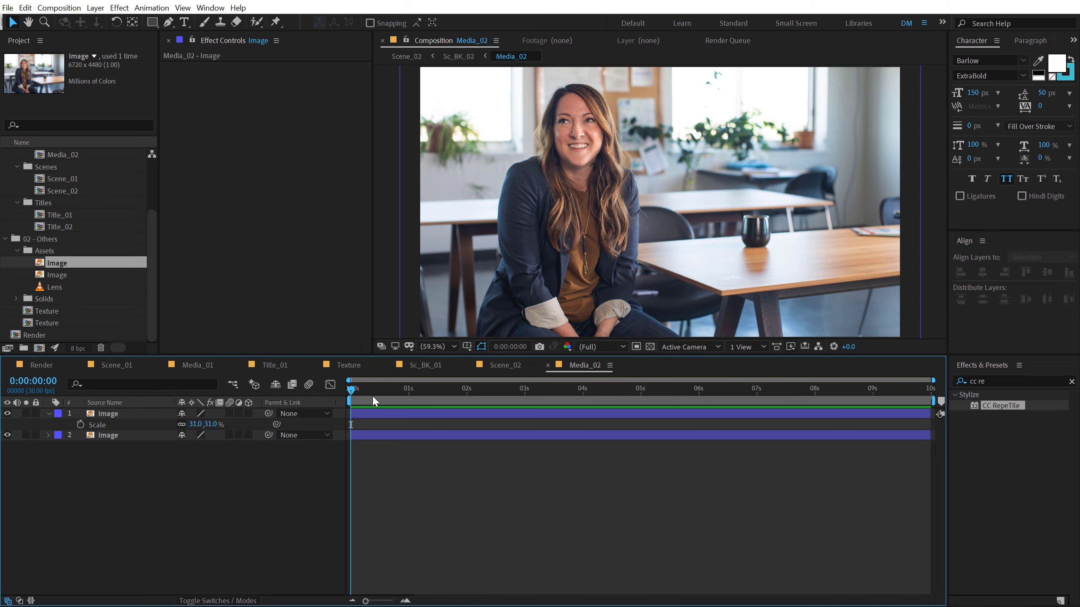
Step: Place the Scene_02 timeline directly after Scene_01 and scrub it to 0:00:04:15
{"action": "left_click_drag", "start_coordinate": [502, 364], "coordinate": [197, 373]}
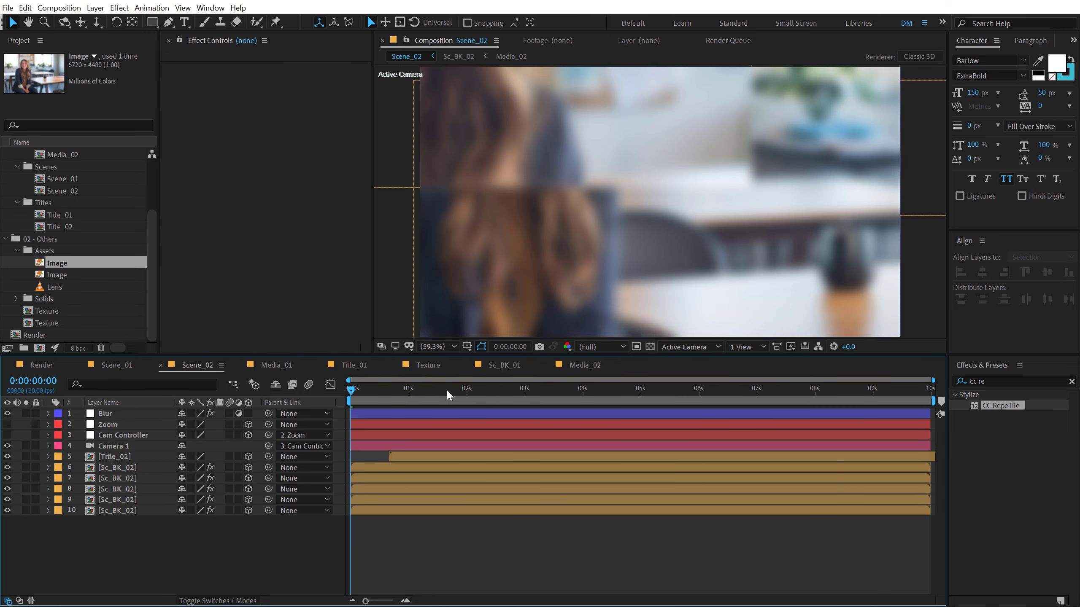
{"action": "left_click_drag", "start_coordinate": [446, 389], "coordinate": [610, 391]}
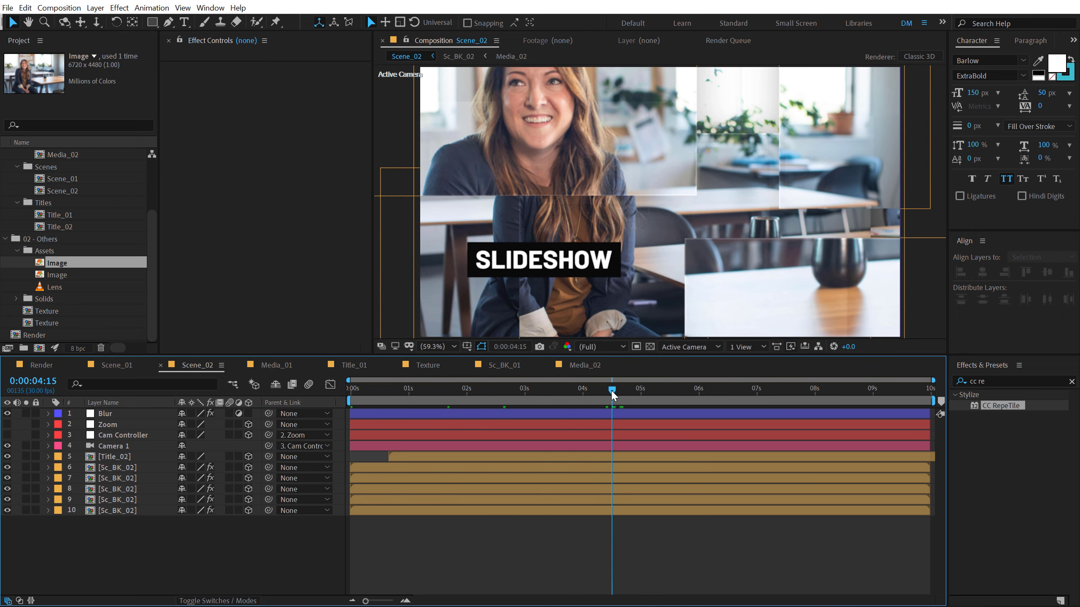
Step: Change the text in the Title_02 composition to "modern"
{"action": "double_click", "coordinate": [118, 456]}
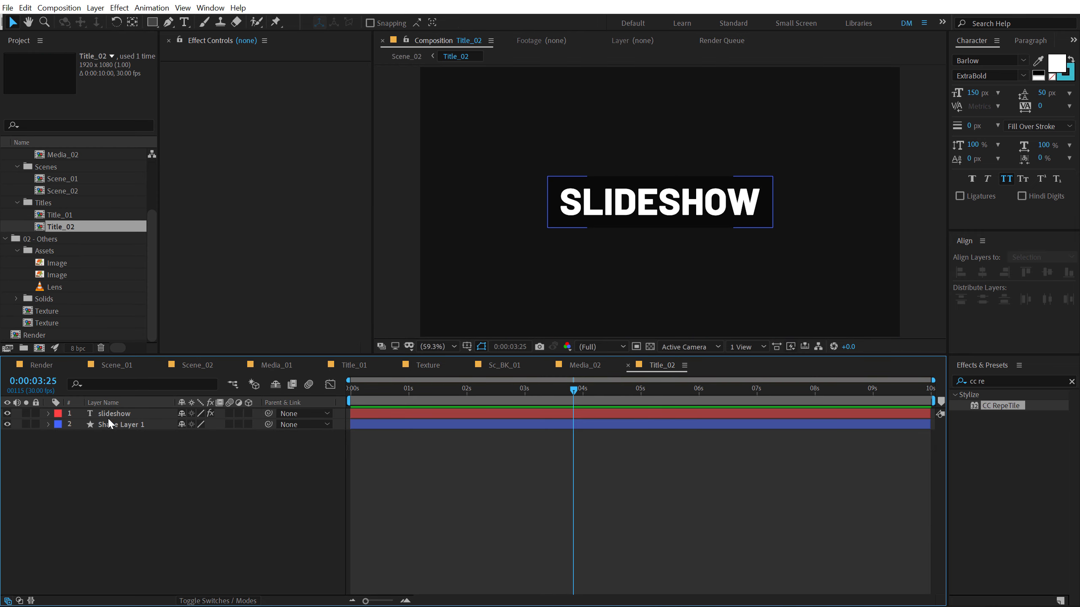
{"action": "double_click", "coordinate": [112, 413]}
{"action": "type", "text": "modern"}
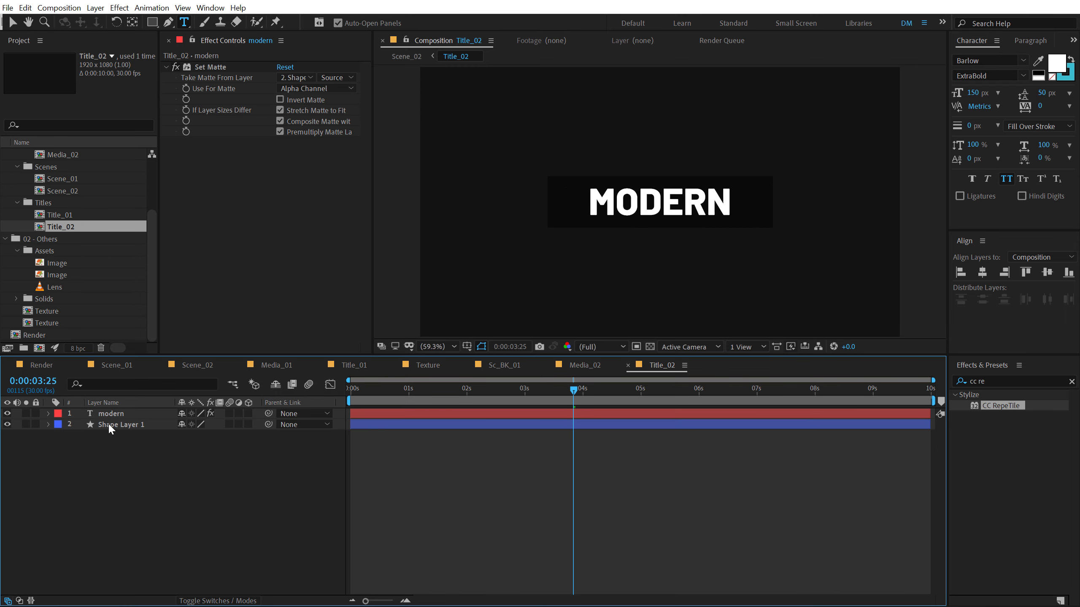
Step: Narrow the title's background rectangle to a width of 659.8 to fit the text, and return to Scene_02
{"action": "left_click", "coordinate": [110, 421]}
{"action": "key", "text": "u"}
{"action": "key", "text": "u"}
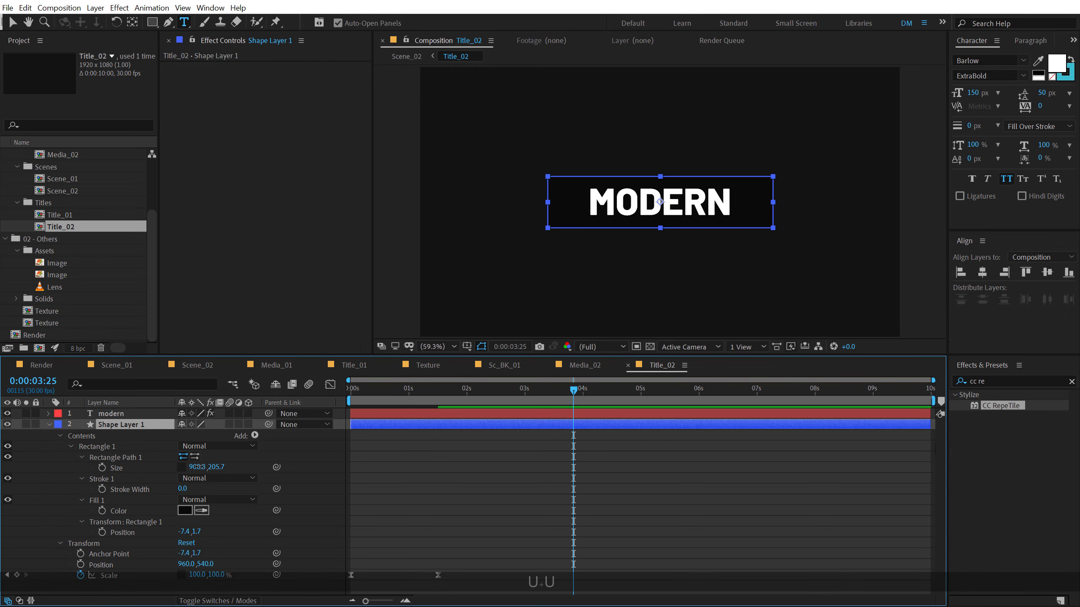
{"action": "left_click_drag", "start_coordinate": [198, 466], "coordinate": [60, 479]}
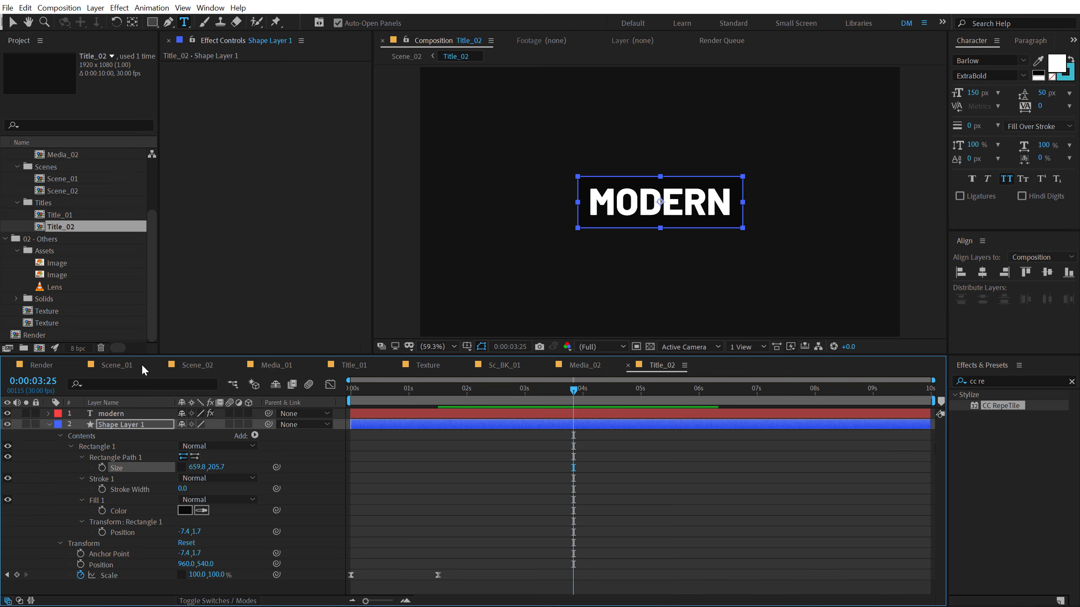
{"action": "left_click", "coordinate": [197, 365]}
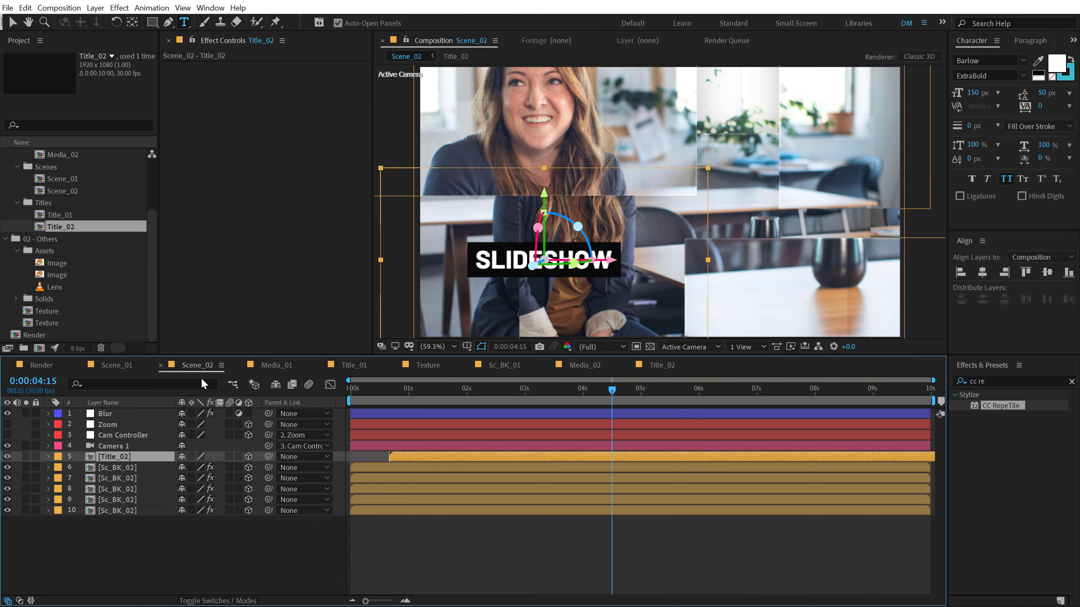
{"action": "left_click", "coordinate": [145, 539]}
Step: Move Mask 1 of the uppermost Sc_BK_02 layer (layer 6) from the lower right to the lower left of the frame
{"action": "left_click", "coordinate": [131, 467]}
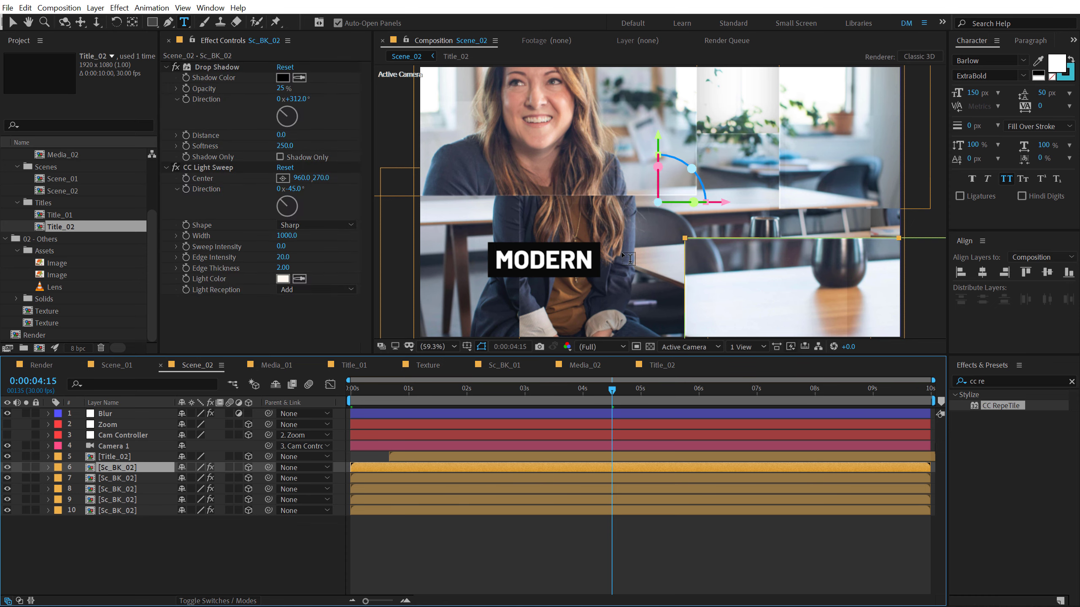
{"action": "scroll", "coordinate": [620, 252], "scroll_direction": "down", "scroll_amount": 1}
{"action": "left_click_drag", "start_coordinate": [621, 251], "coordinate": [504, 192]}
{"action": "left_click", "coordinate": [12, 22]}
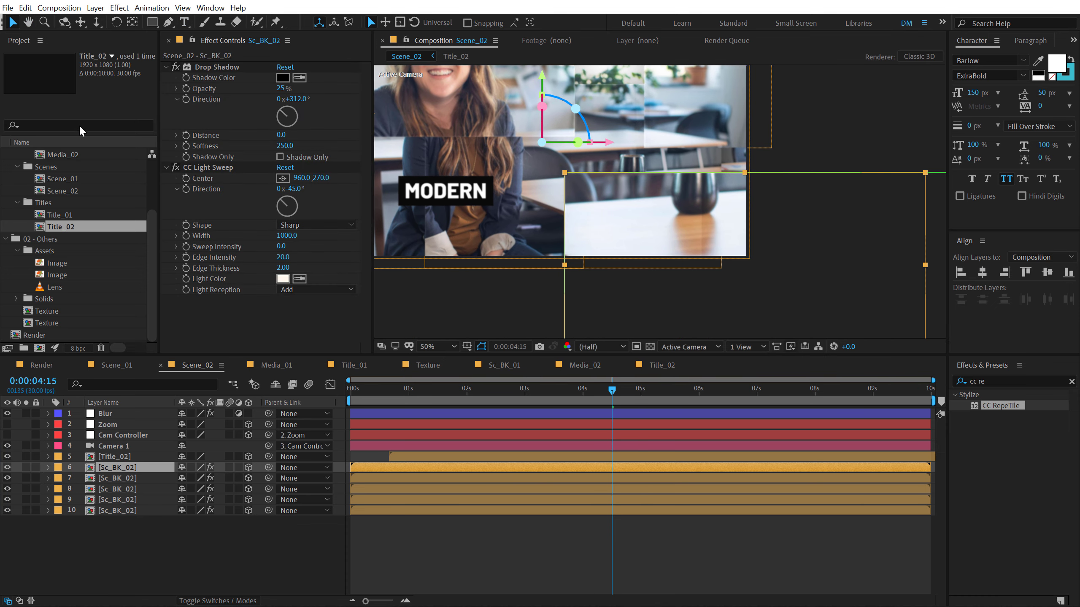
{"action": "key", "text": "m"}
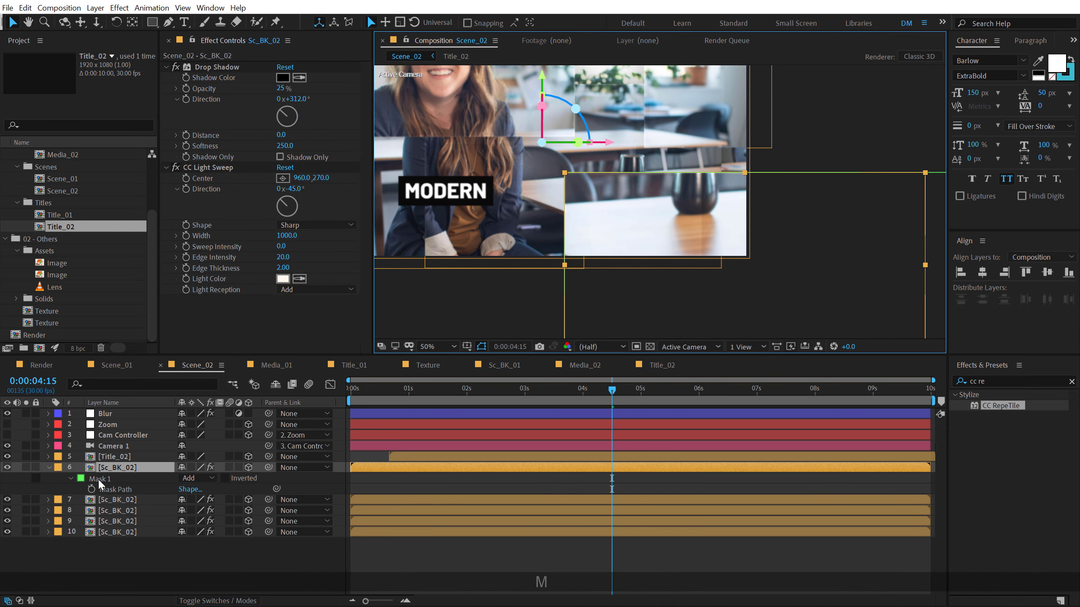
{"action": "left_click", "coordinate": [99, 480]}
{"action": "scroll", "coordinate": [671, 206], "scroll_direction": "down", "scroll_amount": 1}
{"action": "left_click_drag", "start_coordinate": [570, 162], "coordinate": [847, 339]}
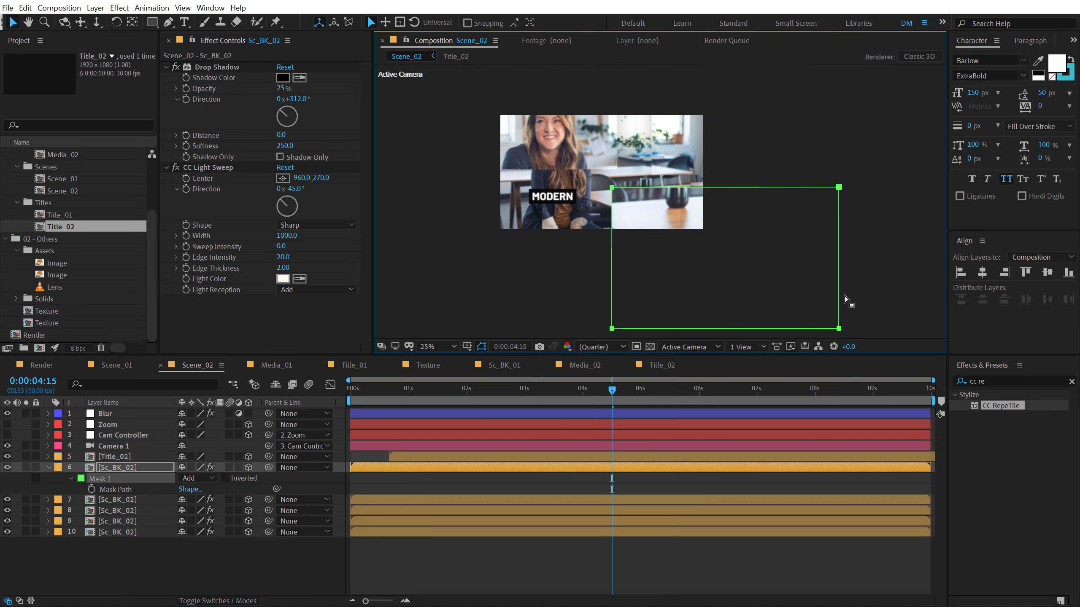
{"action": "left_click_drag", "start_coordinate": [839, 188], "coordinate": [638, 208]}
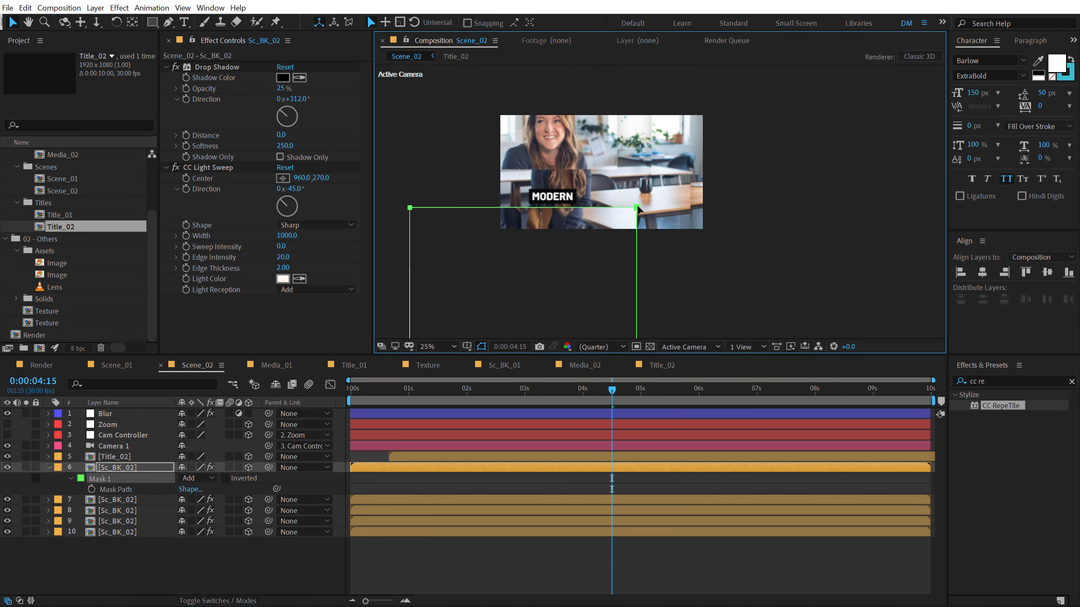
Step: Move Mask 1 of the Sc_BK_02 layer 7 to the right and slightly up across the frame's upper part
{"action": "left_click", "coordinate": [118, 500]}
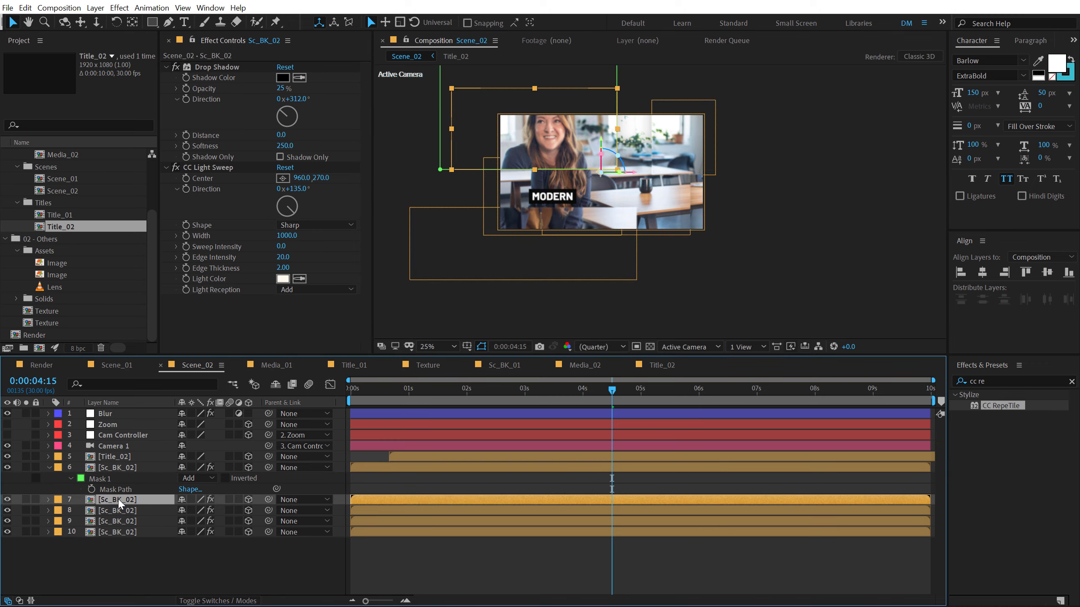
{"action": "key", "text": "m"}
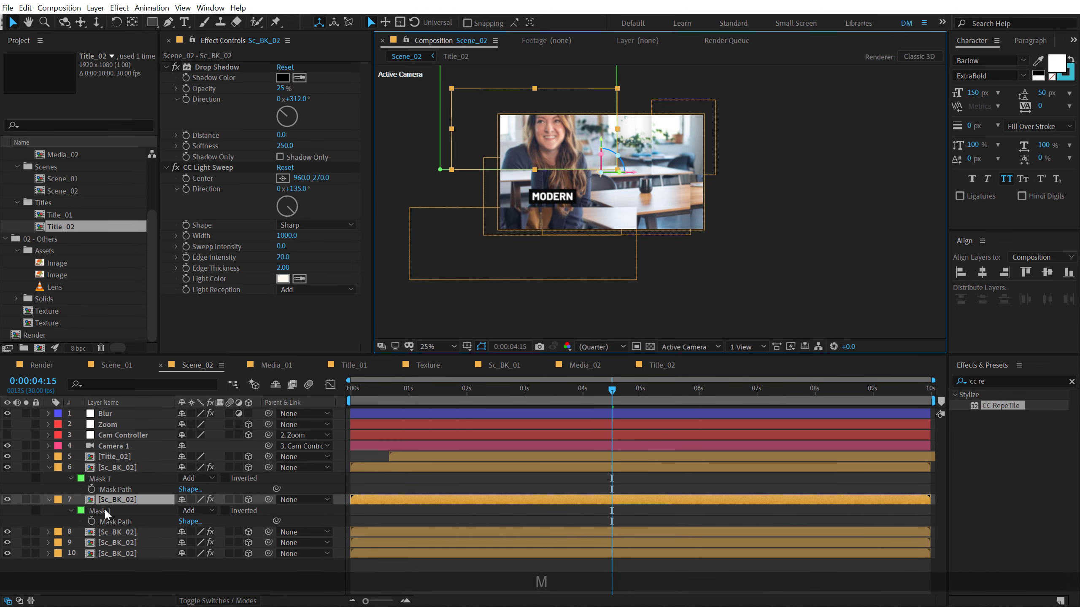
{"action": "left_click_drag", "start_coordinate": [685, 193], "coordinate": [697, 270]}
{"action": "left_click_drag", "start_coordinate": [408, 124], "coordinate": [702, 241]}
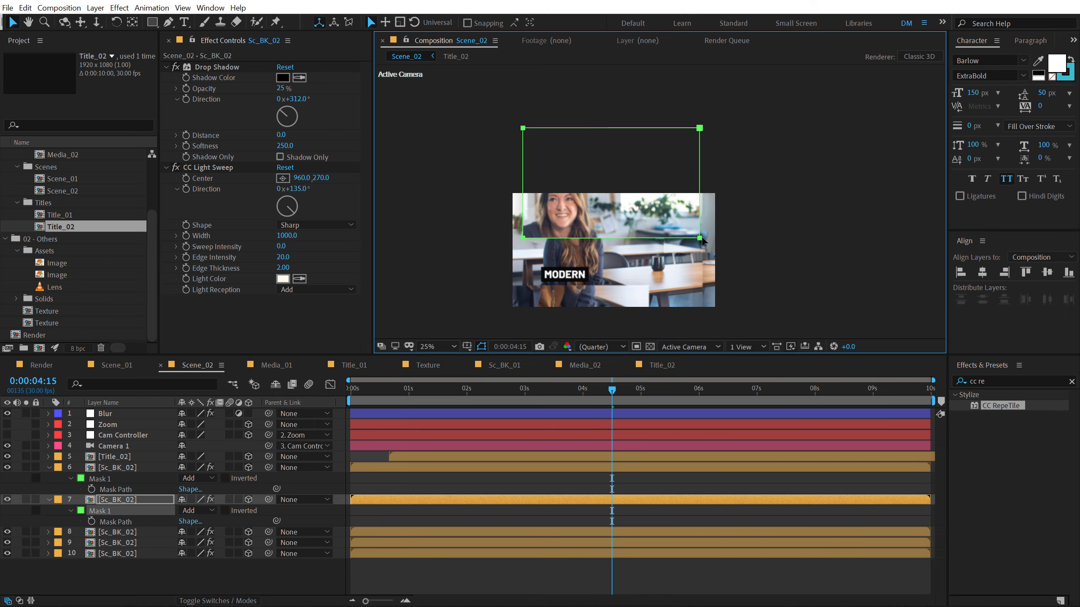
Step: Move the mask of the Sc_BK_02 layer 8 down over the lower-right corner of the frame
{"action": "left_click", "coordinate": [104, 533]}
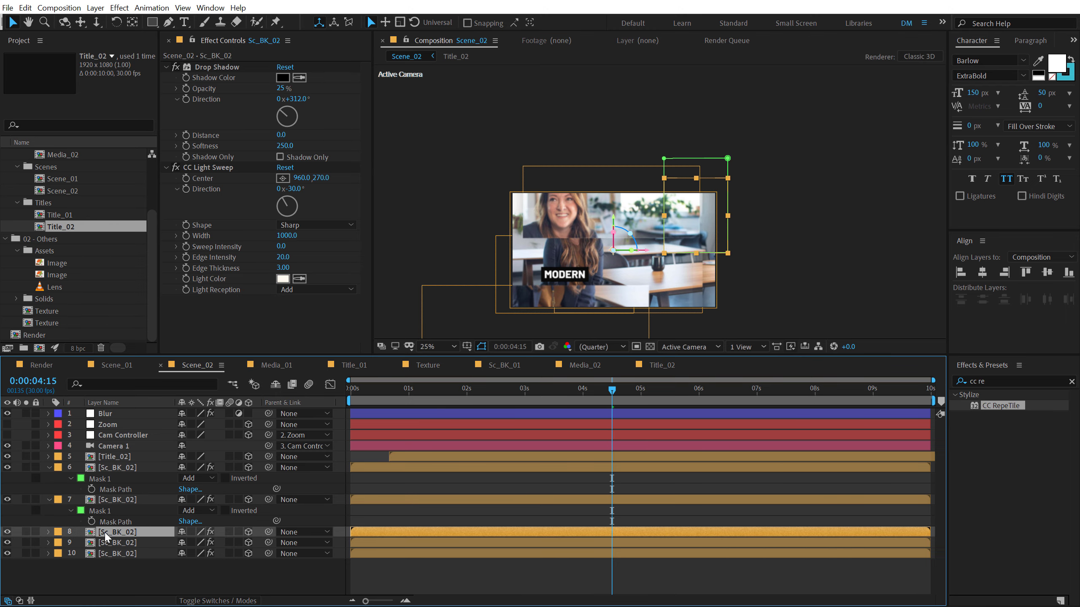
{"action": "left_click", "coordinate": [665, 159]}
{"action": "left_click_drag", "start_coordinate": [625, 114], "coordinate": [758, 273]}
{"action": "left_click_drag", "start_coordinate": [664, 254], "coordinate": [676, 318]}
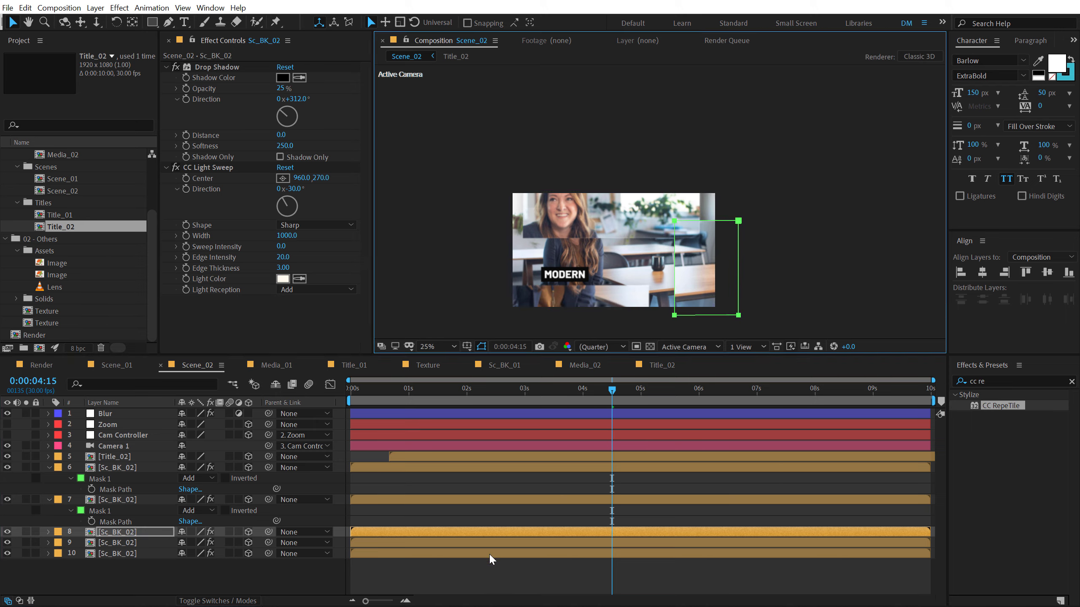
{"action": "left_click", "coordinate": [468, 570]}
{"action": "scroll", "coordinate": [566, 296], "scroll_direction": "up", "scroll_amount": 2}
{"action": "left_click_drag", "start_coordinate": [641, 237], "coordinate": [654, 168]}
{"action": "scroll", "coordinate": [656, 233], "scroll_direction": "down", "scroll_amount": 2}
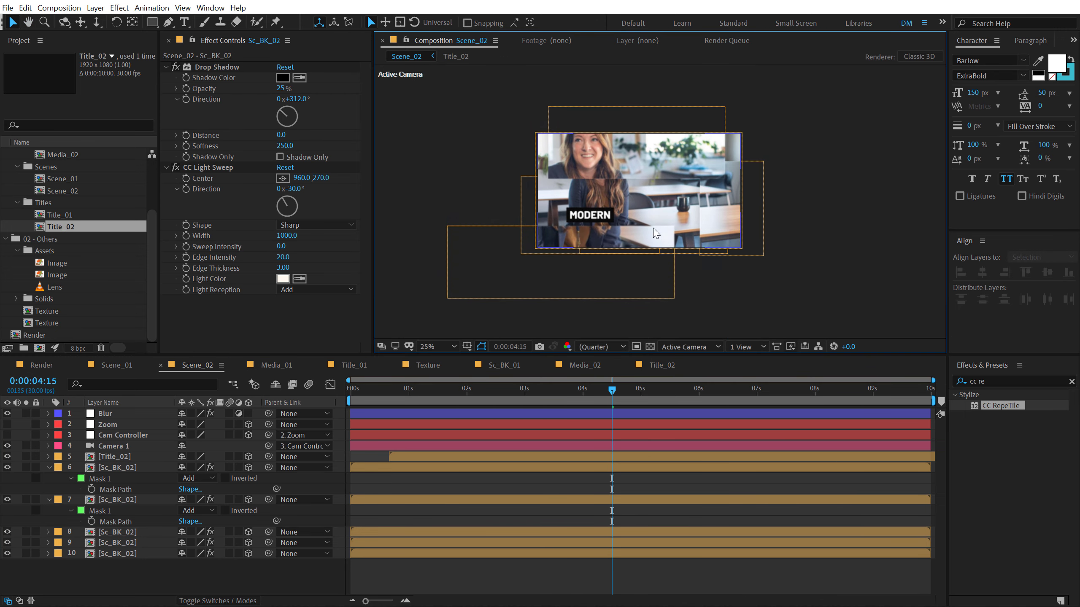
Step: Move the Title_02 layer to the right and slightly up, next to the cup in the photo
{"action": "left_click", "coordinate": [117, 457]}
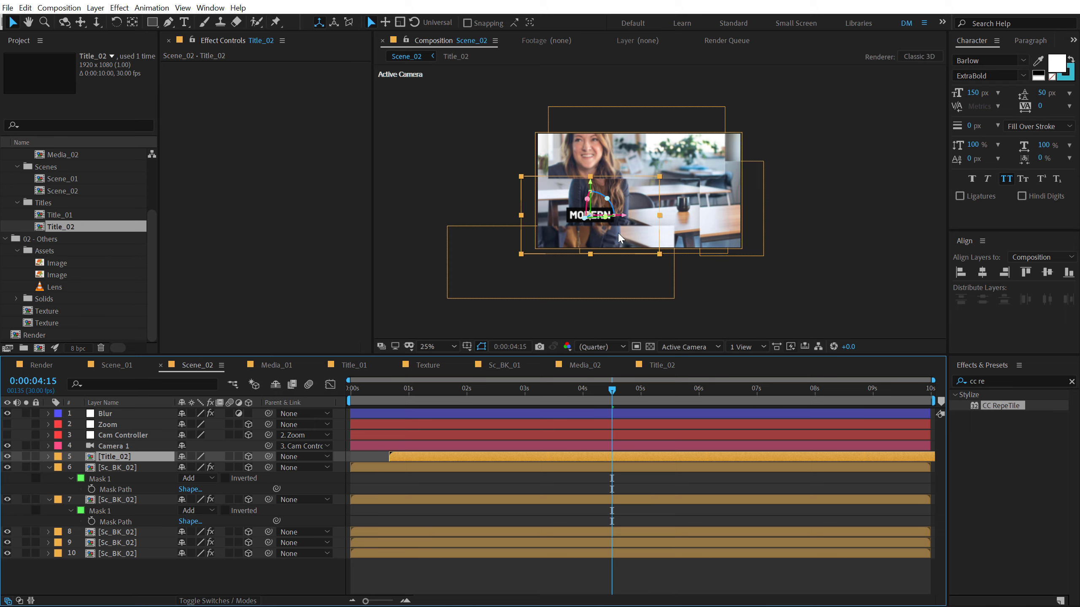
{"action": "left_click_drag", "start_coordinate": [618, 234], "coordinate": [679, 218]}
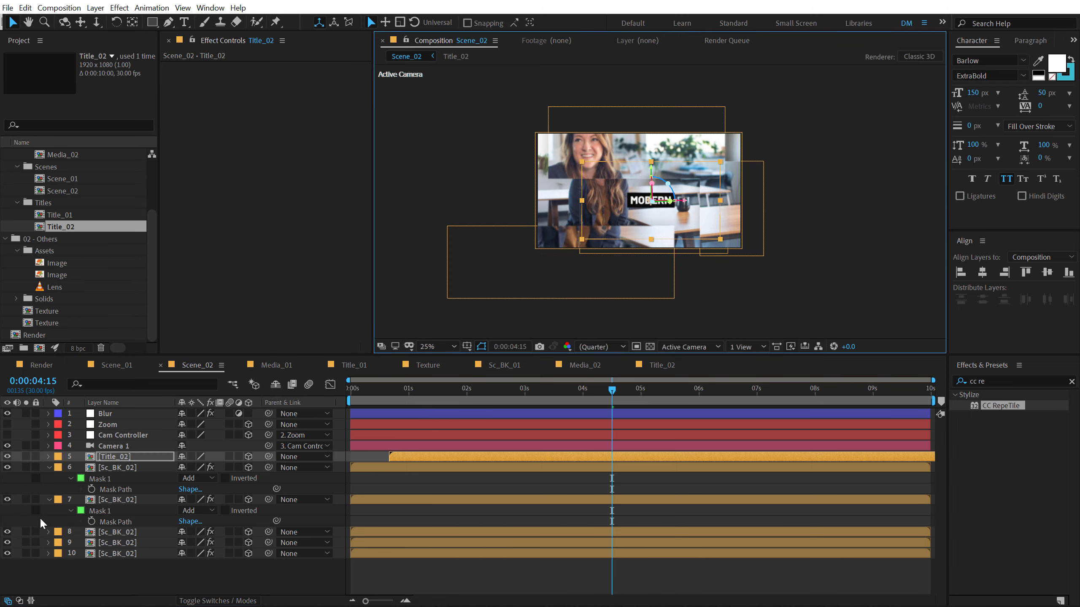
Step: Extend the left edge of the Sc_BK_02 layer 7 mask outward past the left side of the frame
{"action": "left_click", "coordinate": [117, 466]}
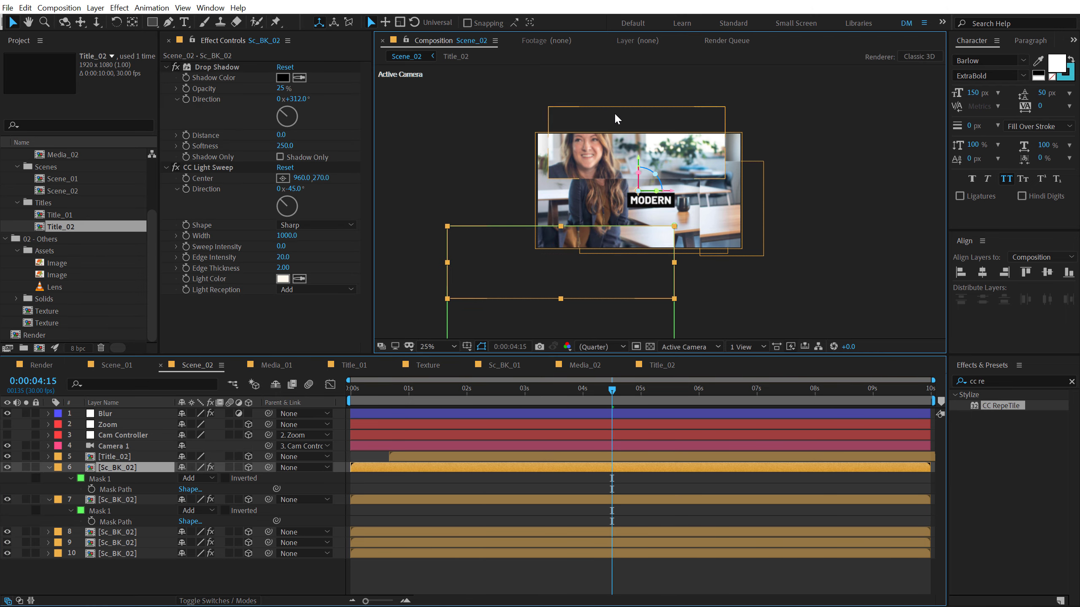
{"action": "left_click", "coordinate": [102, 510]}
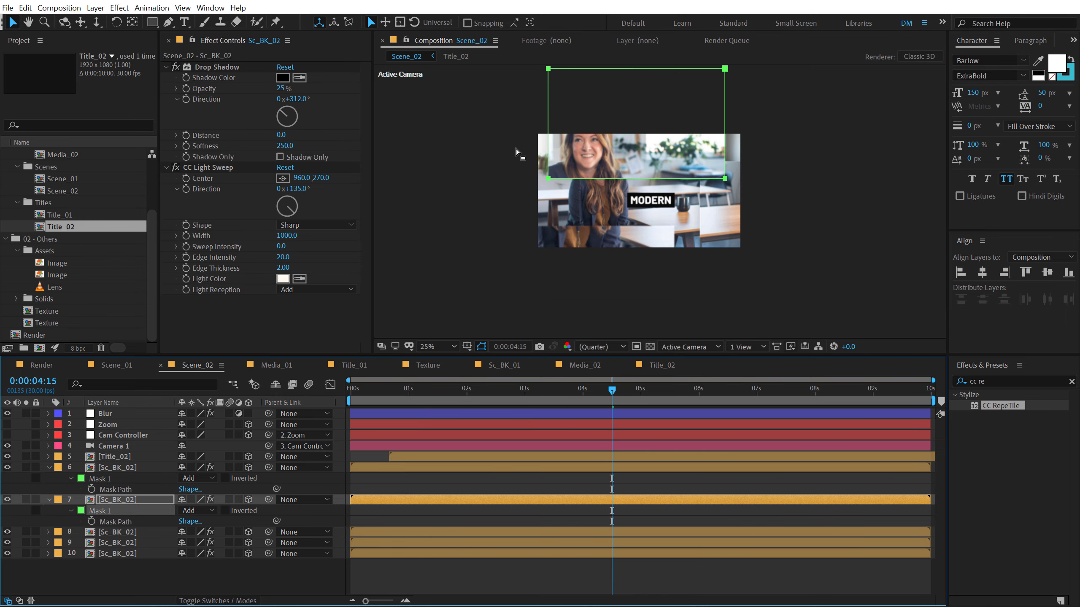
{"action": "left_click_drag", "start_coordinate": [519, 68], "coordinate": [529, 188]}
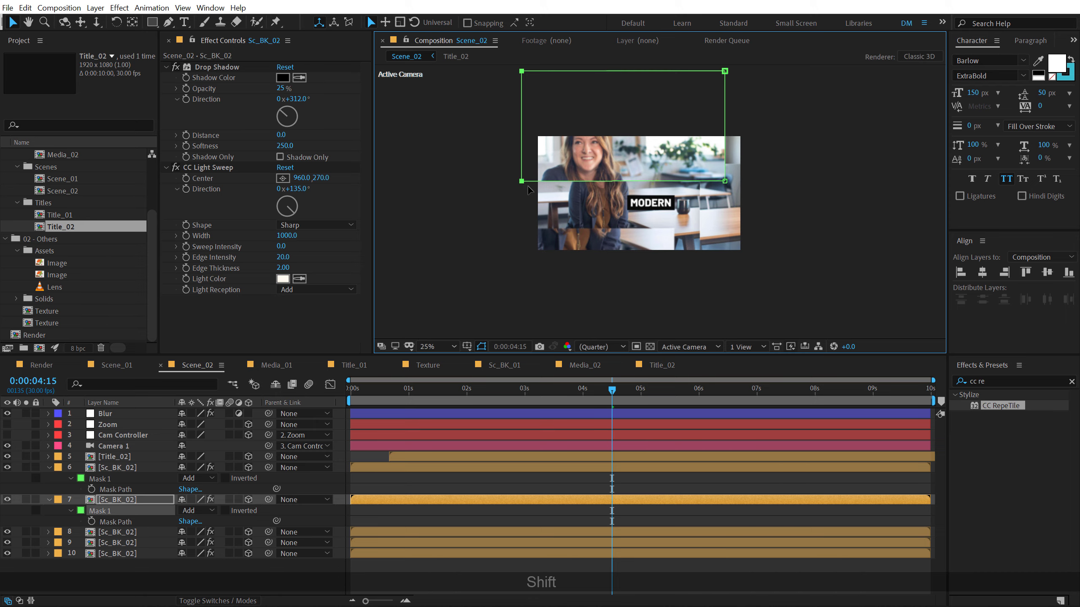
{"action": "left_click", "coordinate": [145, 562]}
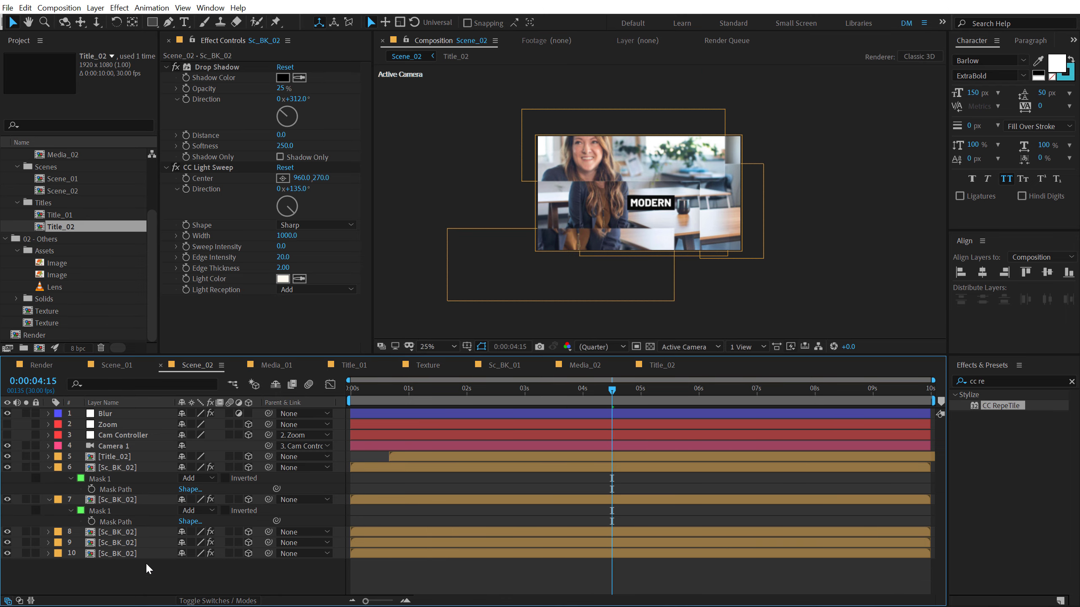
Step: Check the new mask layout by scrubbing Scene_02 to 0:00:03:03
{"action": "left_click", "coordinate": [125, 544]}
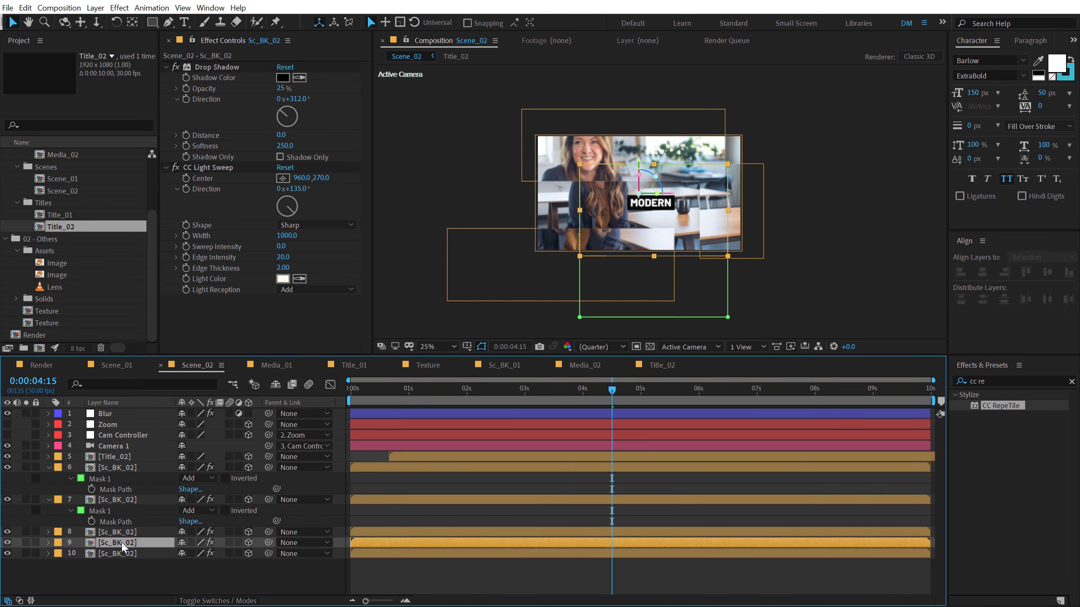
{"action": "left_click", "coordinate": [135, 572]}
{"action": "key", "text": "period"}
{"action": "left_click_drag", "start_coordinate": [366, 394], "coordinate": [530, 425]}
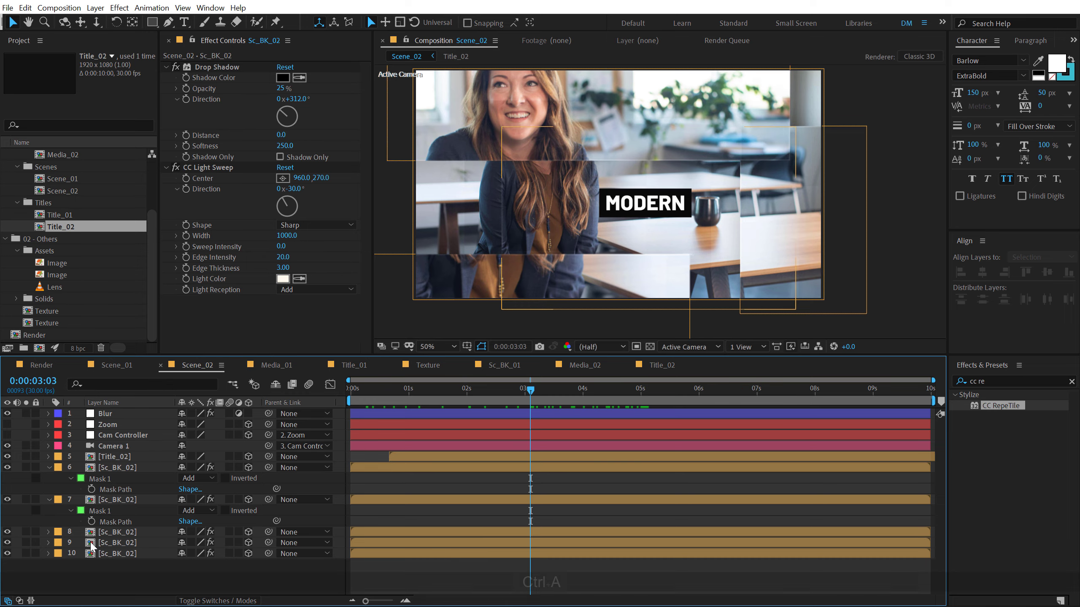
Step: Collapse all expanded layer properties in Scene_02 and clear the layer selection
{"action": "key", "text": "ctrl+a"}
{"action": "key", "text": "u"}
{"action": "key", "text": "u"}
{"action": "left_click", "coordinate": [94, 574]}
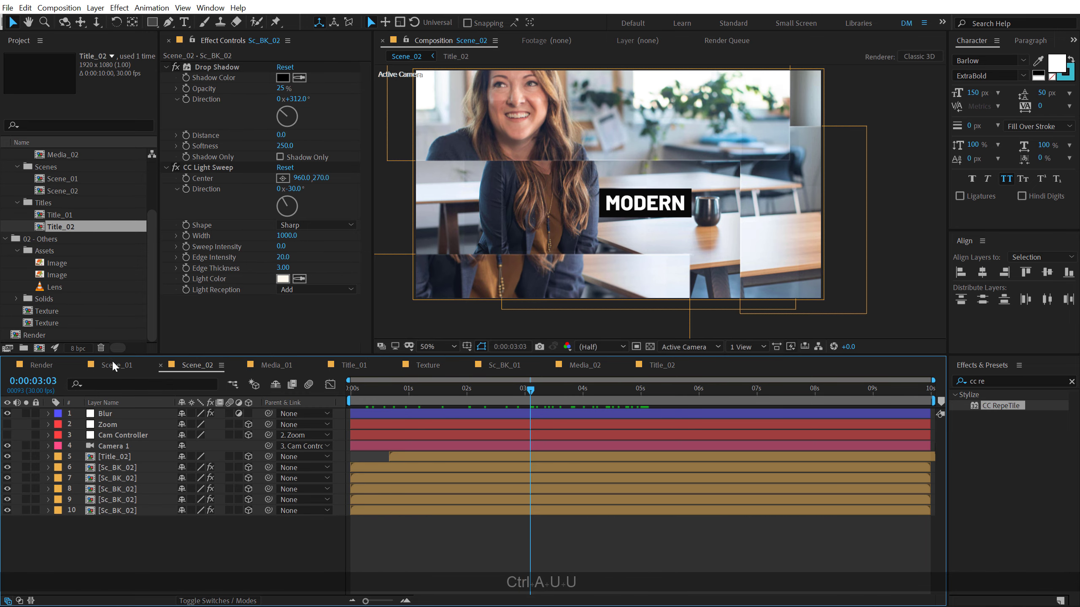
Step: Compare the end transition of Scene_01 with Scene_02 and inspect the Position keyframes of Scene_01's Cam Controller layer
{"action": "left_click", "coordinate": [118, 369]}
{"action": "left_click_drag", "start_coordinate": [619, 390], "coordinate": [706, 387]}
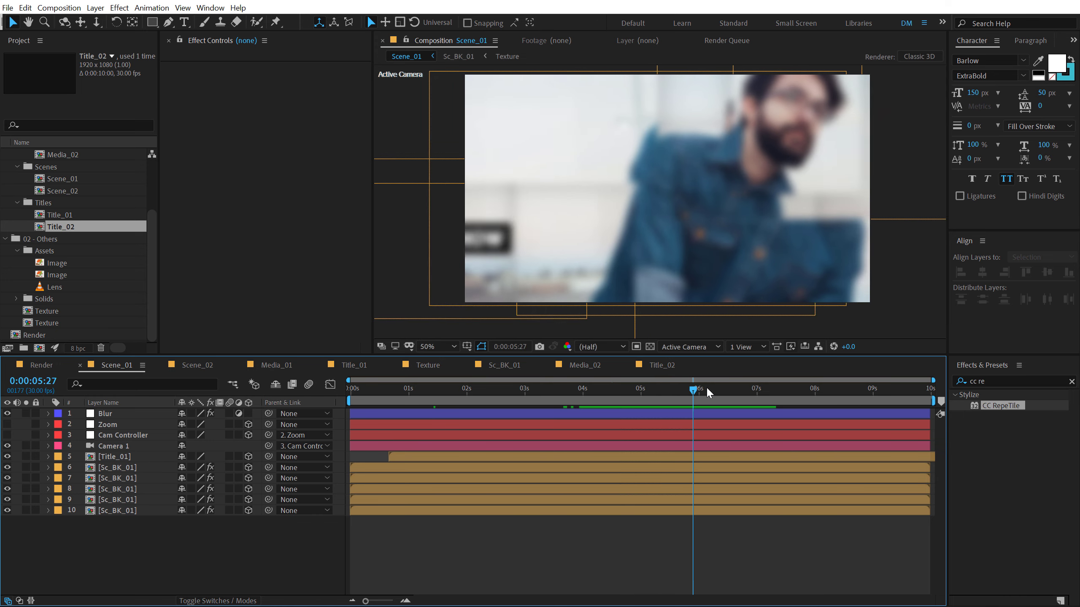
{"action": "left_click", "coordinate": [199, 366]}
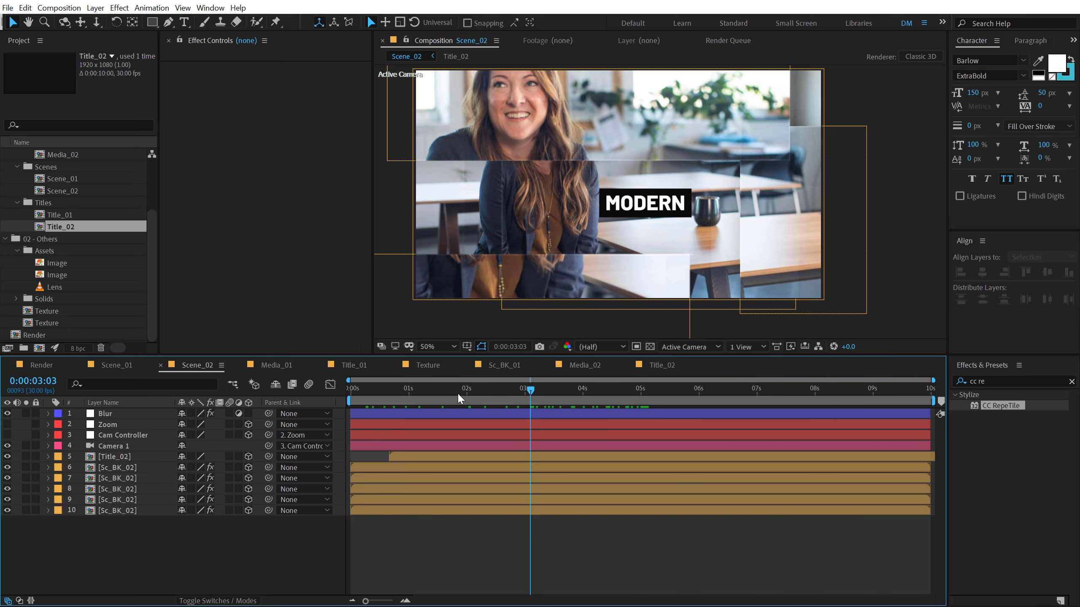
{"action": "left_click_drag", "start_coordinate": [457, 392], "coordinate": [436, 391]}
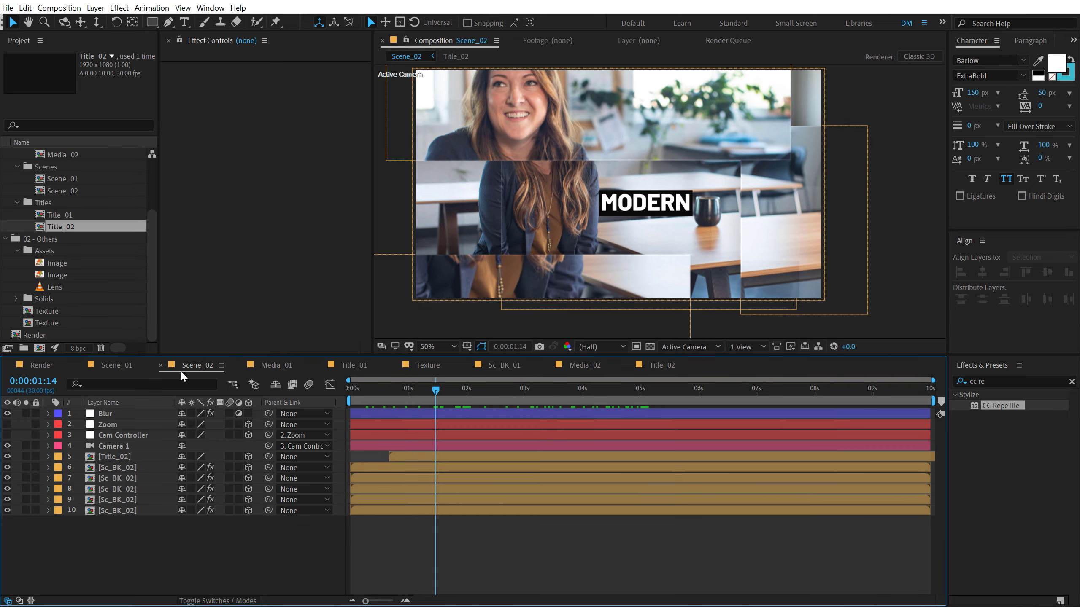
{"action": "left_click", "coordinate": [105, 364]}
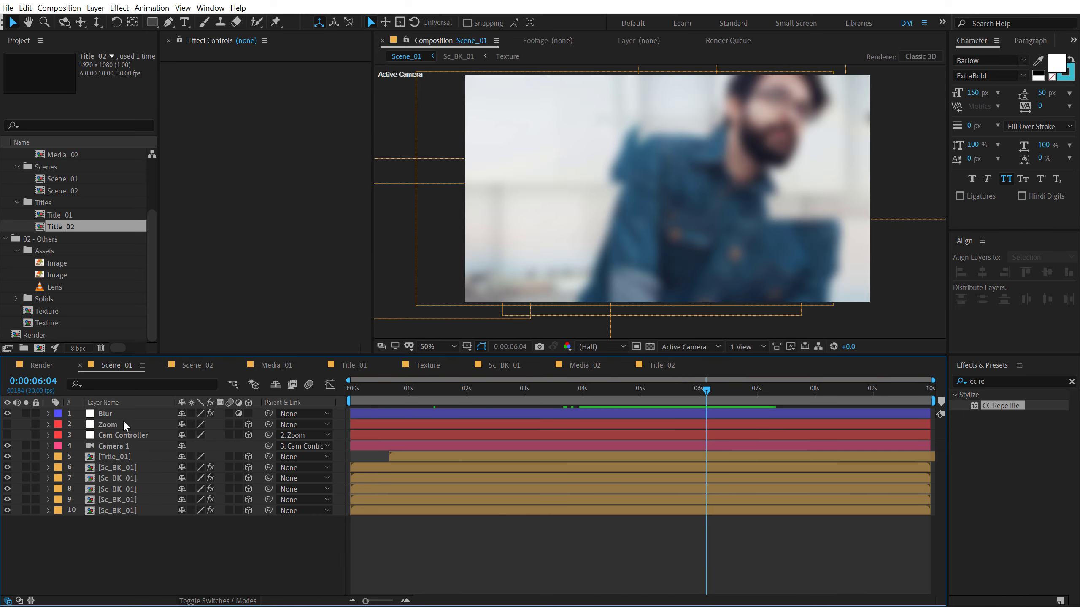
{"action": "left_click", "coordinate": [113, 436]}
{"action": "key", "text": "u"}
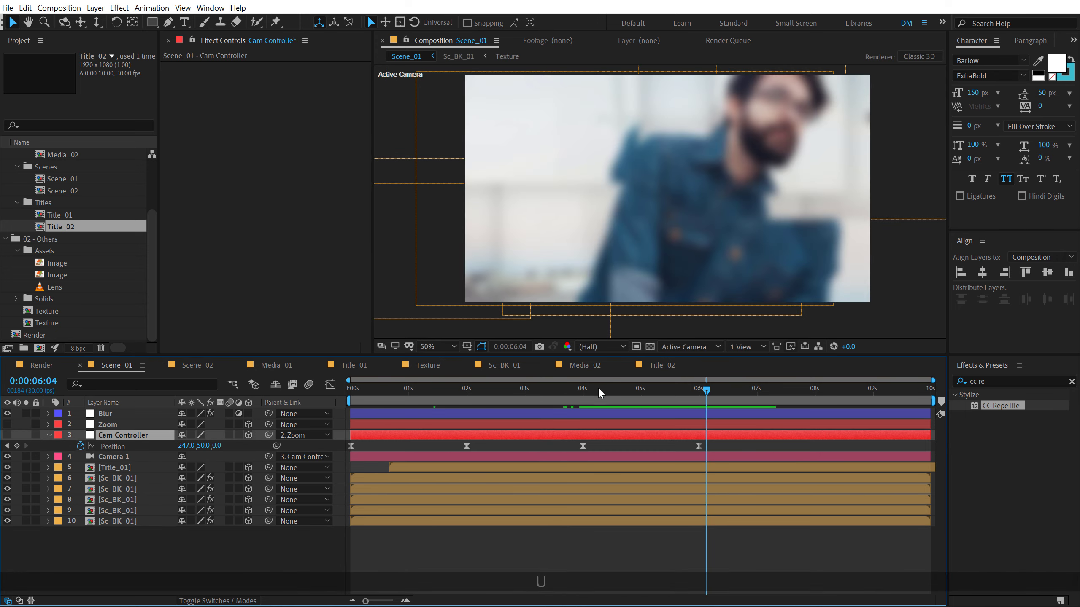
{"action": "left_click", "coordinate": [584, 391]}
{"action": "left_click", "coordinate": [191, 365]}
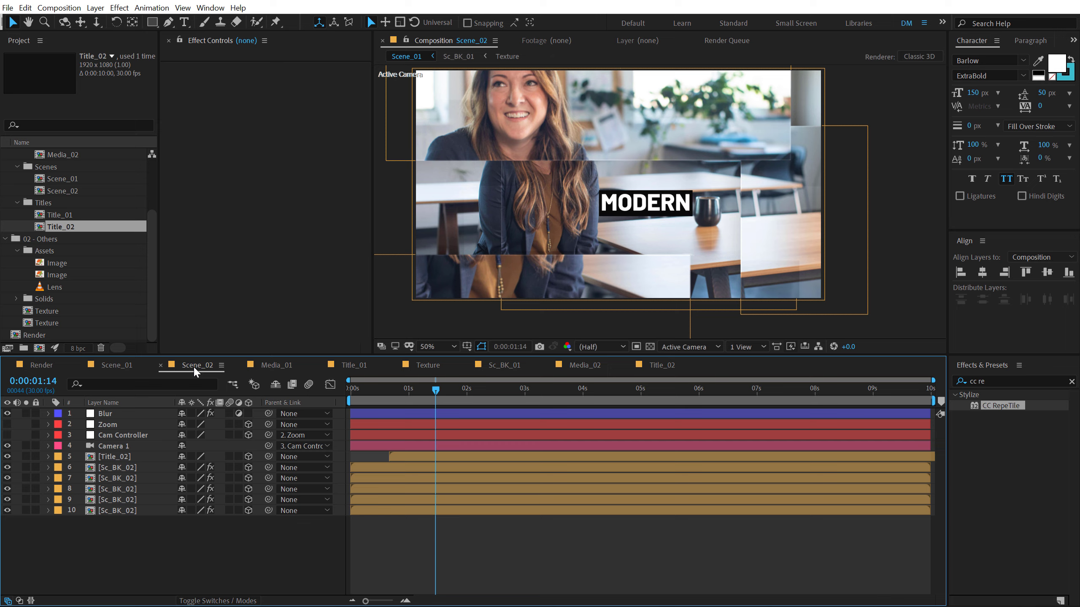
Step: Replace the Position keyframes of Scene_02's Cam Controller with one at 0:00:02:00 and one at 0:00:00:00 with X at -227
{"action": "left_click", "coordinate": [462, 391]}
{"action": "left_click_drag", "start_coordinate": [462, 391], "coordinate": [466, 392]}
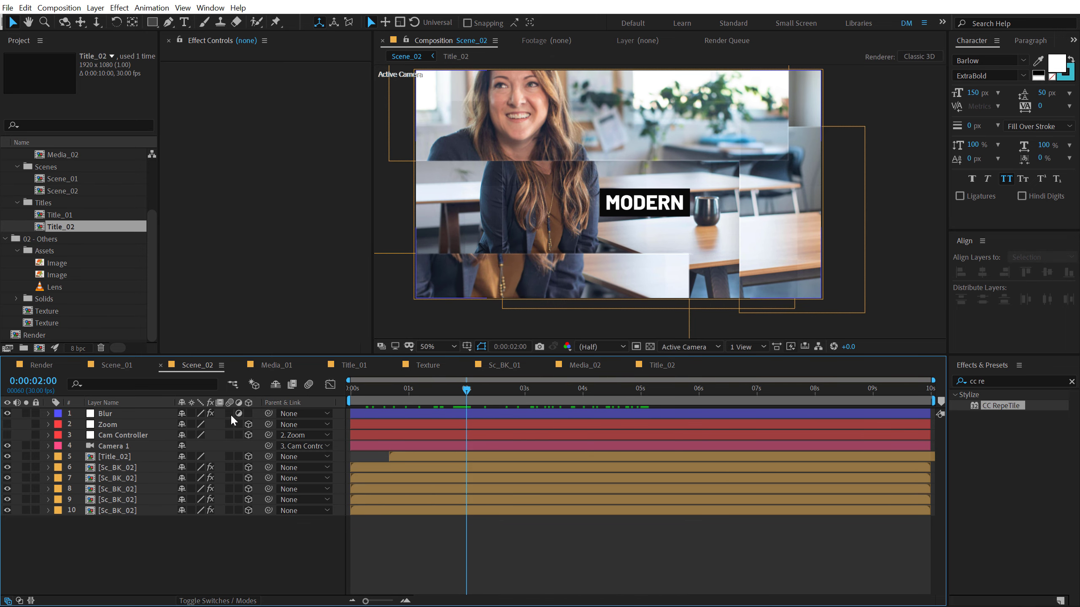
{"action": "left_click", "coordinate": [109, 437]}
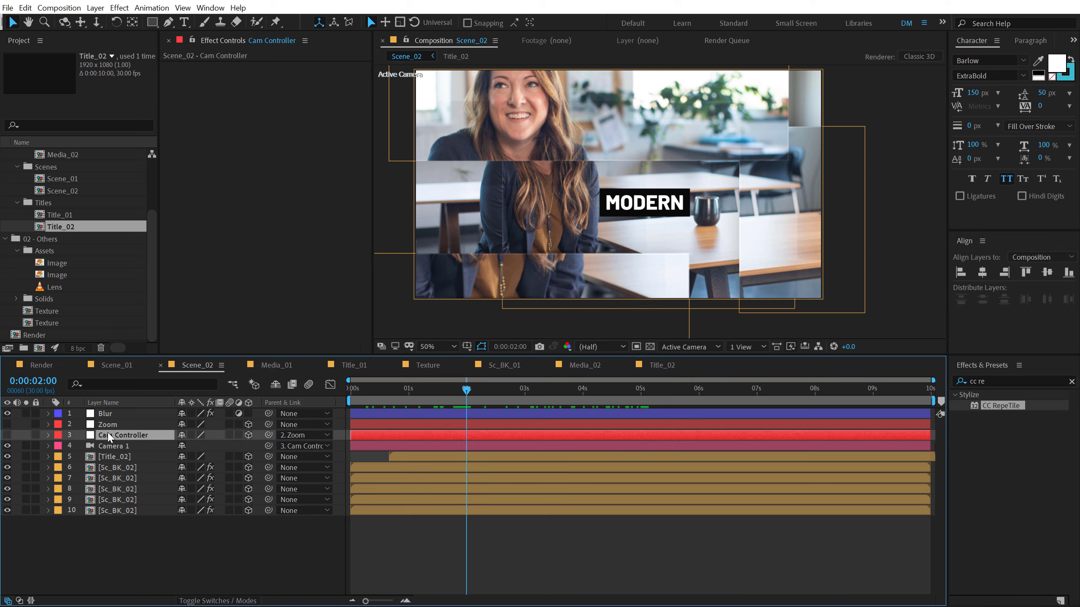
{"action": "key", "text": "u"}
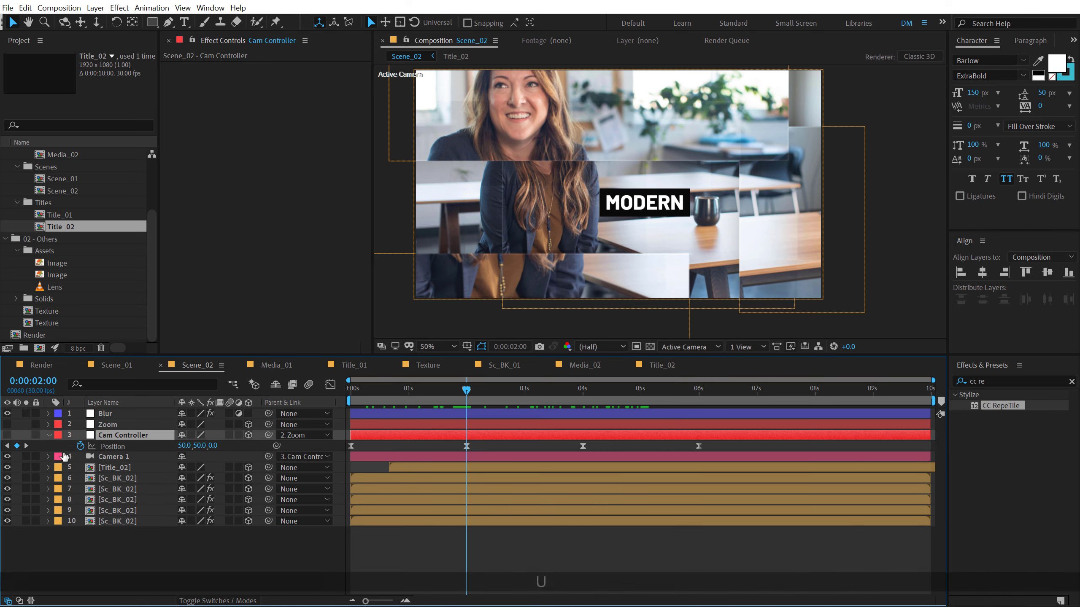
{"action": "left_click", "coordinate": [80, 446]}
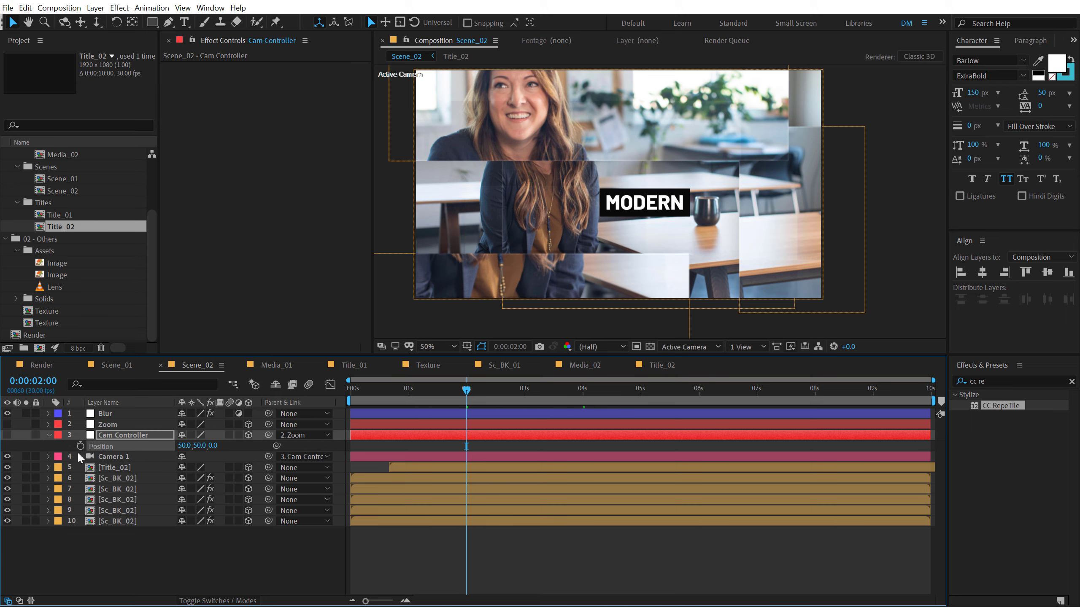
{"action": "key", "text": "Home"}
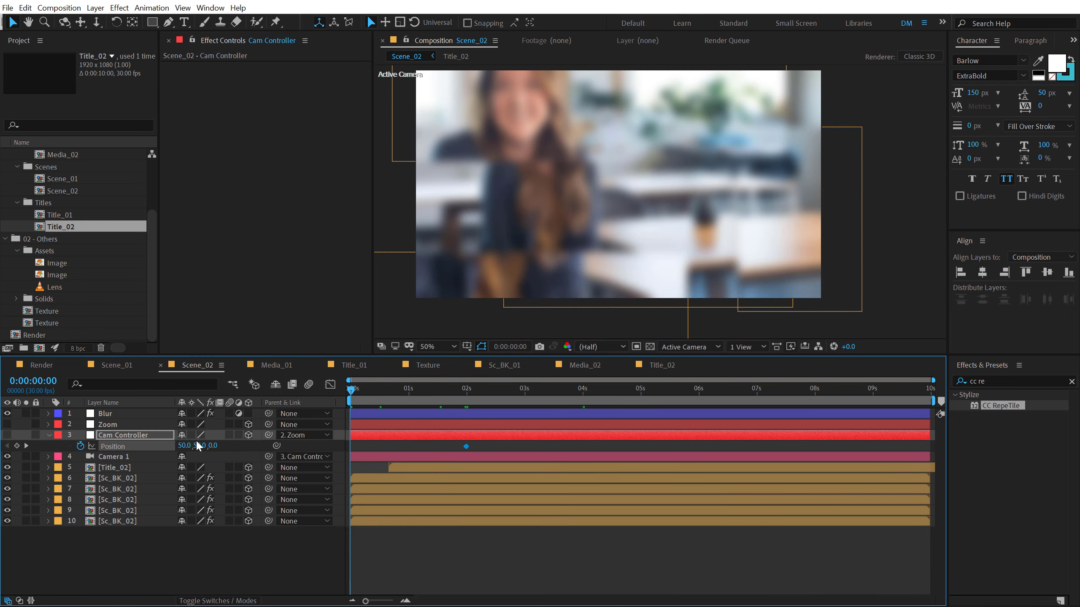
{"action": "left_click_drag", "start_coordinate": [183, 449], "coordinate": [27, 464]}
Step: Fill the empty side of the Sc_BK_02 layer 10 by setting CC RepeTile's Expand Right to 0 and Expand Left to 614
{"action": "left_click", "coordinate": [127, 521]}
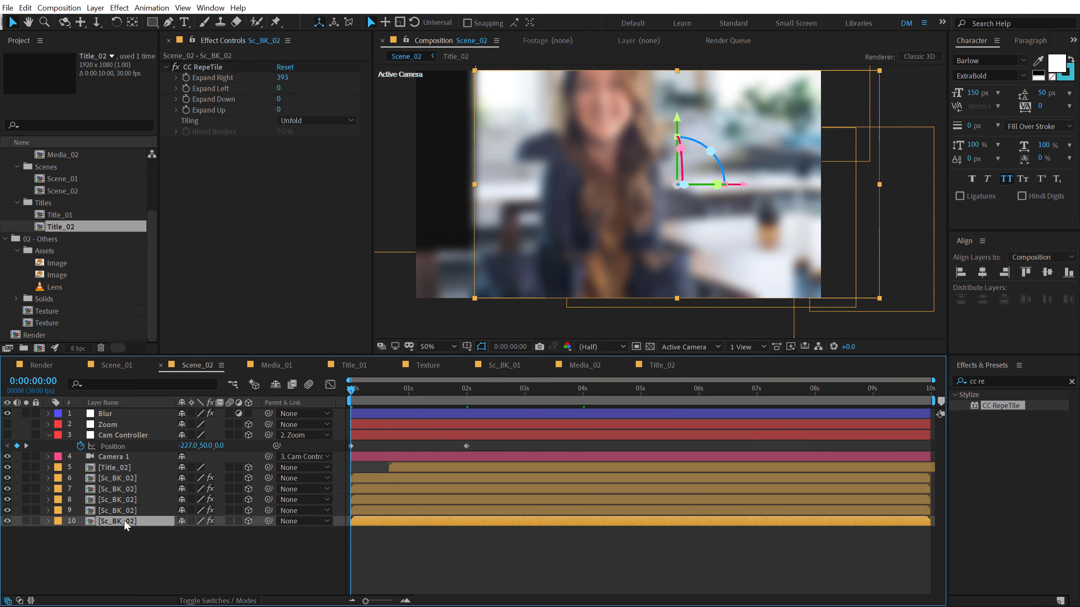
{"action": "left_click", "coordinate": [282, 78]}
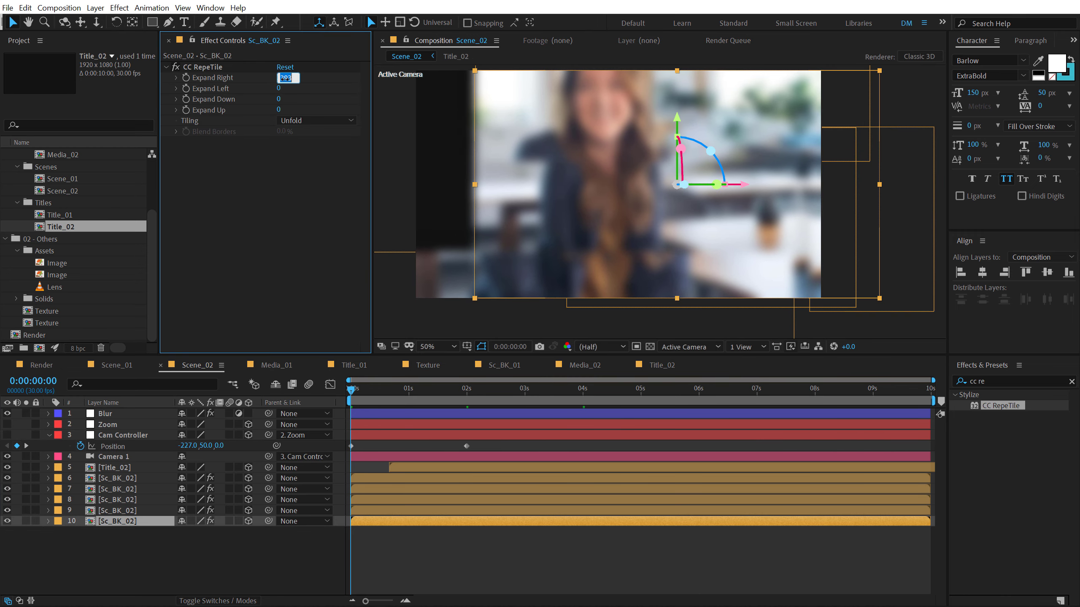
{"action": "type", "text": "0"}
{"action": "left_click_drag", "start_coordinate": [278, 88], "coordinate": [619, 125]}
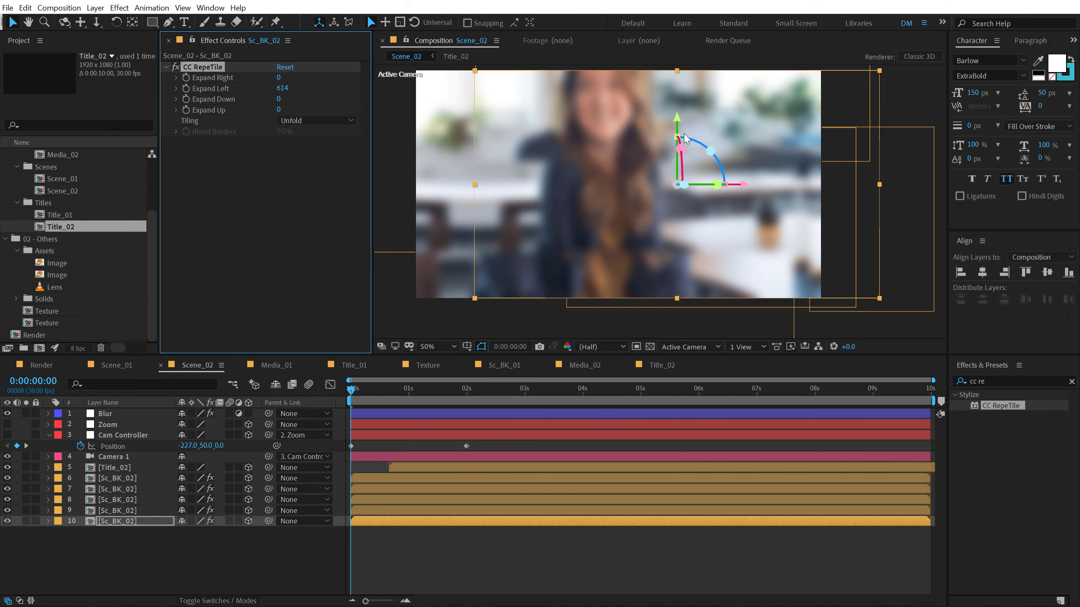
{"action": "left_click", "coordinate": [159, 561]}
Step: Easy-ease the two Cam Controller Position keyframes, reshape their speed curve to start fast and slow into 0:00:02:00, and preview the move
{"action": "left_click_drag", "start_coordinate": [358, 389], "coordinate": [321, 468]}
{"action": "key", "text": "F9"}
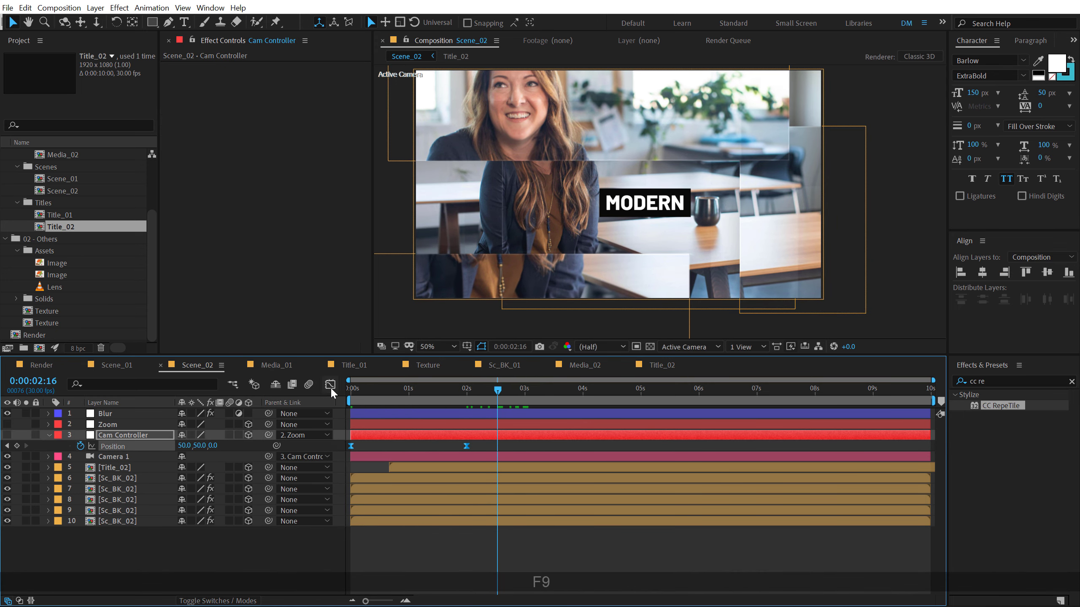
{"action": "left_click", "coordinate": [330, 384]}
{"action": "left_click_drag", "start_coordinate": [543, 511], "coordinate": [352, 548]}
{"action": "left_click_drag", "start_coordinate": [356, 387], "coordinate": [265, 389]}
{"action": "key", "text": "space"}
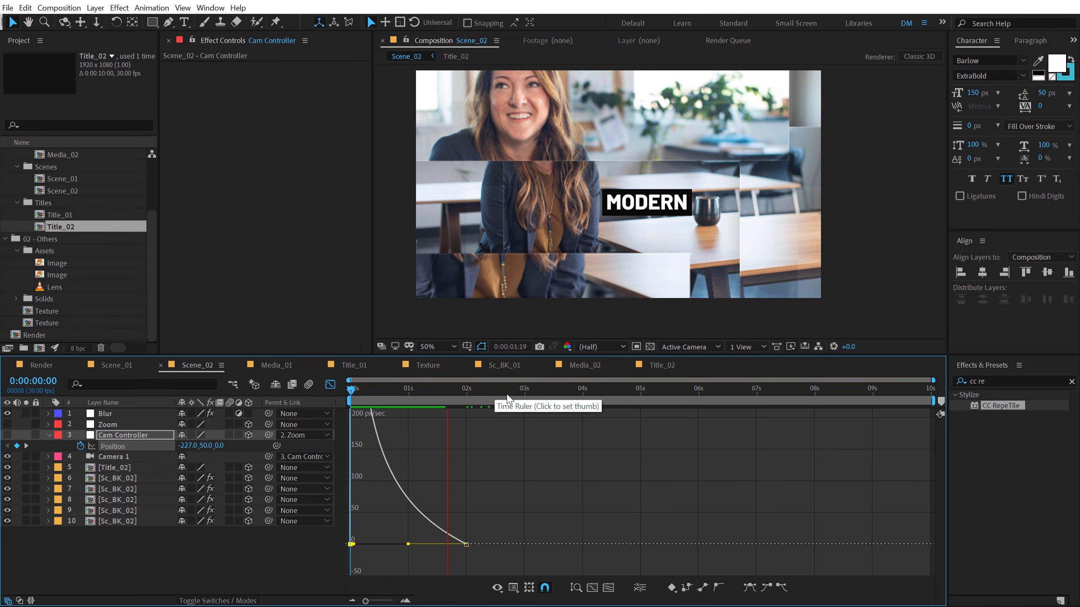
{"action": "left_click", "coordinate": [490, 394]}
{"action": "left_click", "coordinate": [330, 385]}
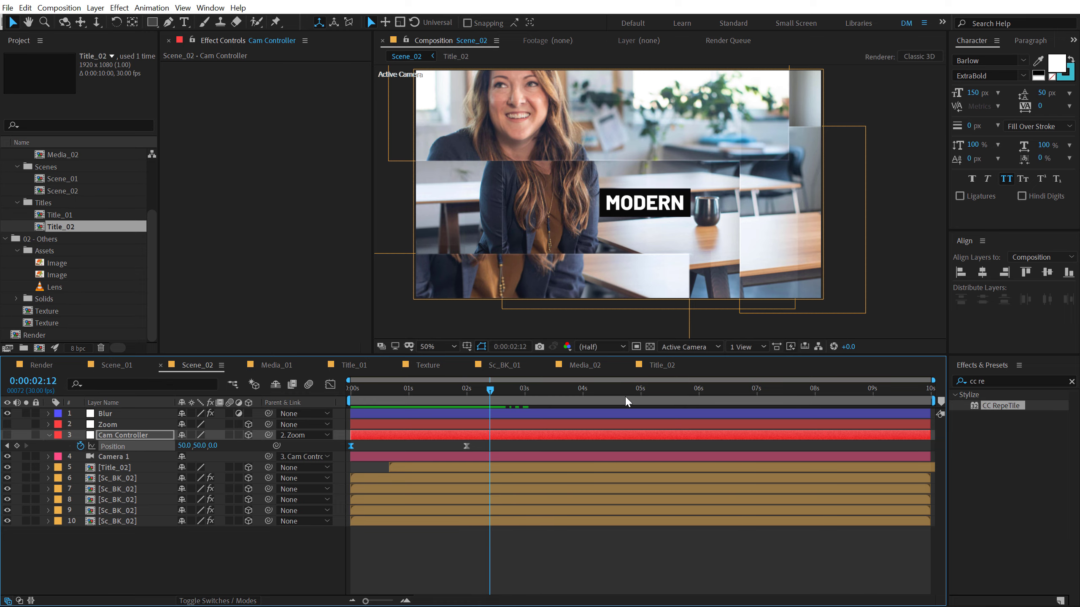
Step: Add a Position keyframe with the unchanged camera position to the Cam Controller at 0:00:04:00
{"action": "left_click", "coordinate": [630, 392]}
{"action": "left_click_drag", "start_coordinate": [614, 402], "coordinate": [582, 401]}
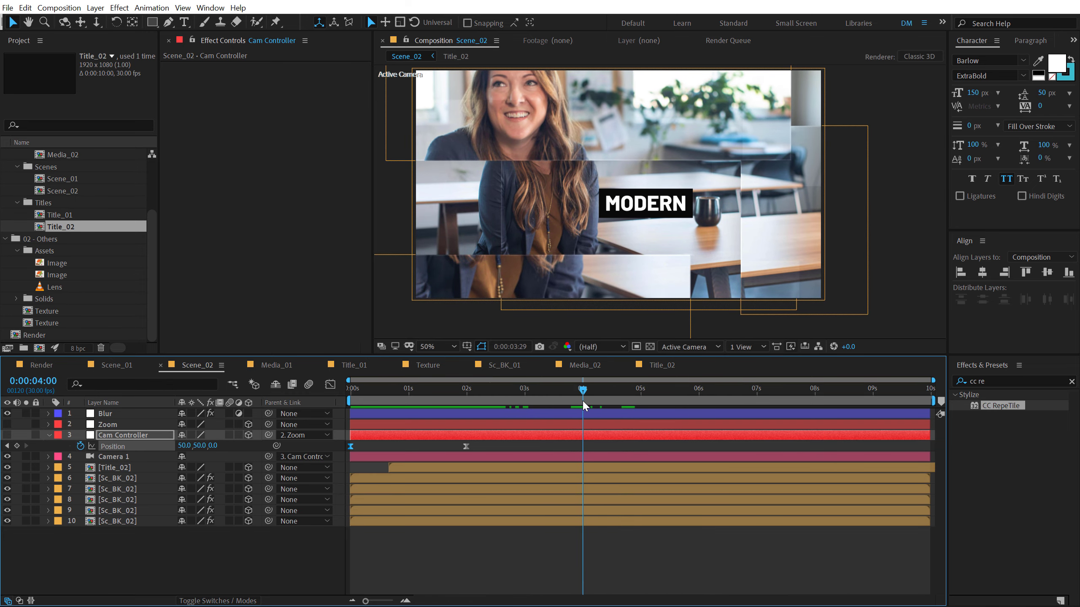
{"action": "left_click", "coordinate": [84, 566]}
{"action": "left_click", "coordinate": [18, 446]}
Step: Keyframe the Cam Controller's Y position to 253 at 0:00:06:00 and set CC RepeTile's Expand Down to 499 on the Sc_BK_02 layer 10
{"action": "left_click", "coordinate": [698, 389]}
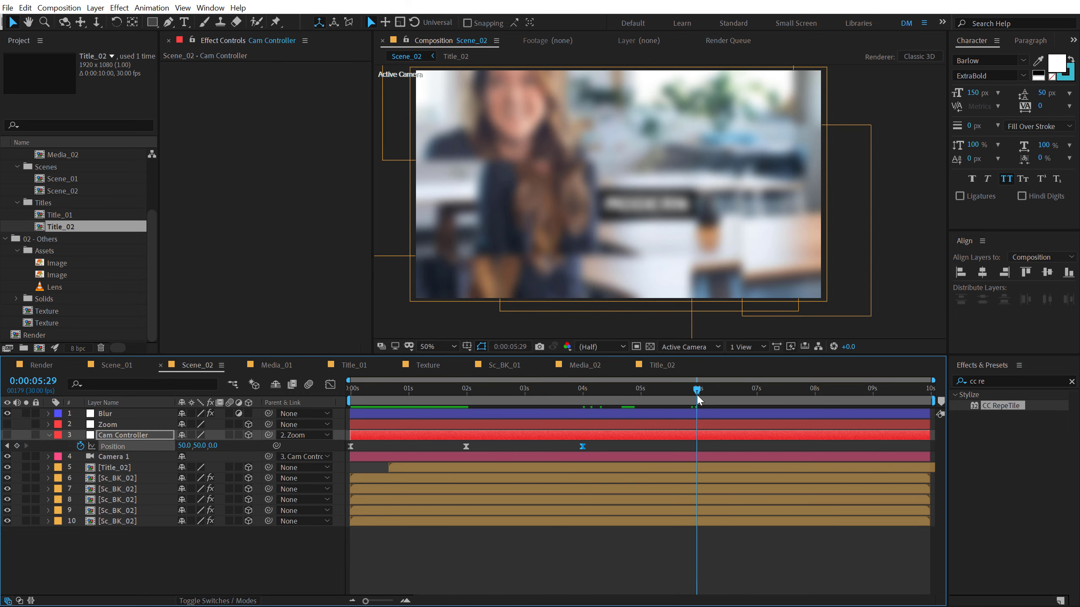
{"action": "left_click_drag", "start_coordinate": [197, 446], "coordinate": [351, 427]}
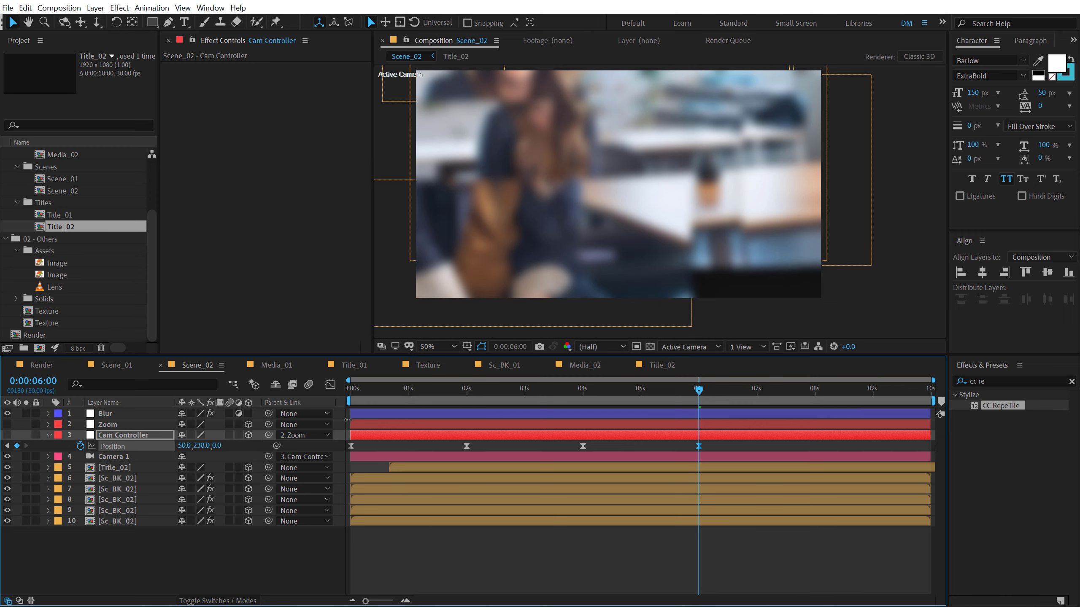
{"action": "left_click", "coordinate": [149, 522]}
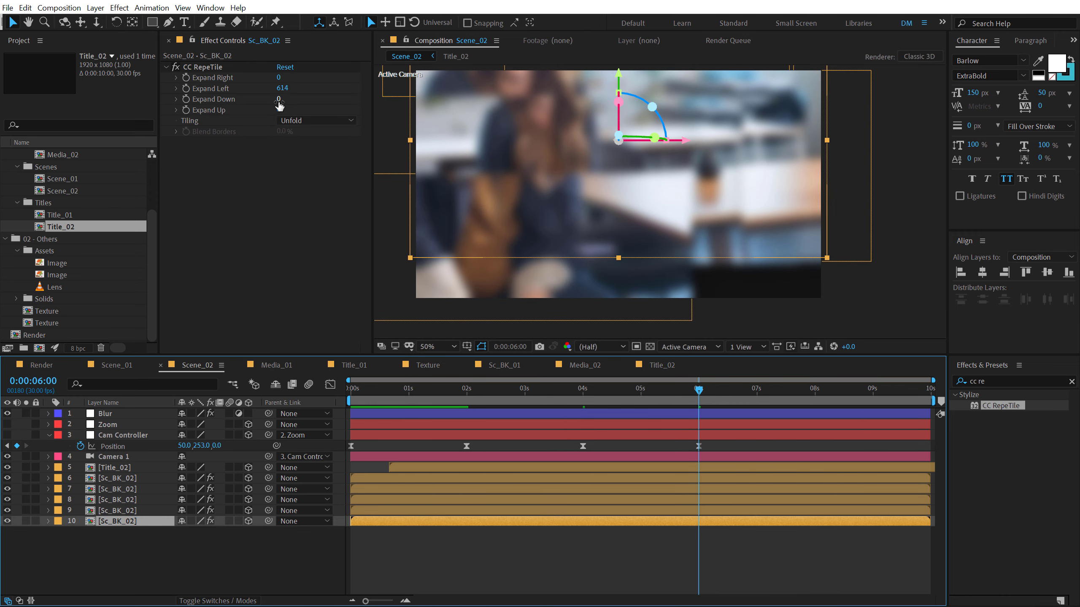
{"action": "left_click_drag", "start_coordinate": [279, 101], "coordinate": [539, 113]}
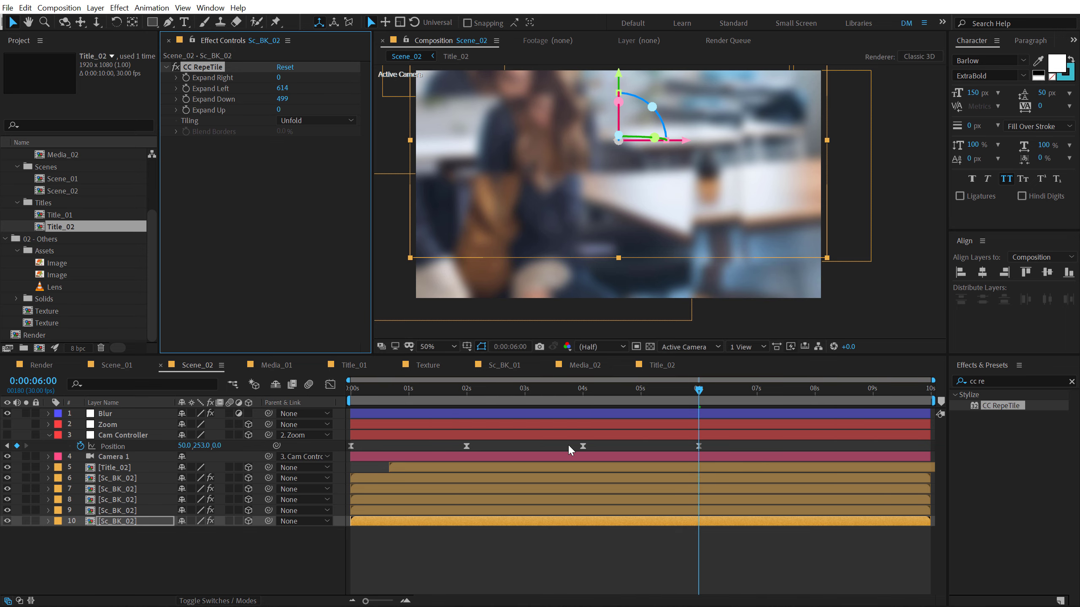
Step: Reshape the speed curve between the 0:00:04:00 and 0:00:06:00 Position keyframes so the camera accelerates towards the end, and scrub through it
{"action": "left_click_drag", "start_coordinate": [569, 446], "coordinate": [728, 459]}
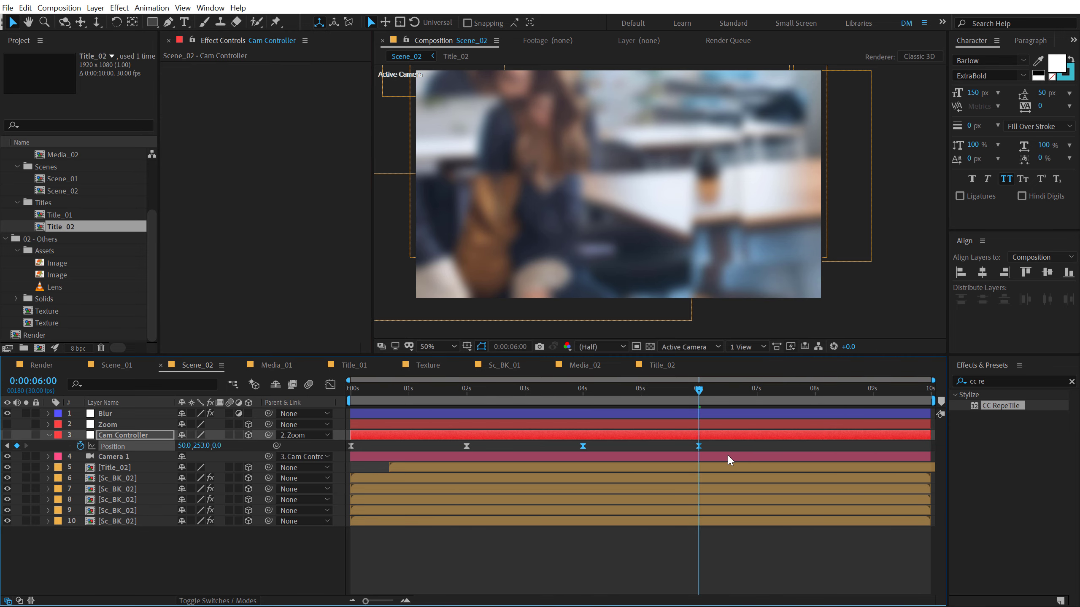
{"action": "left_click", "coordinate": [330, 384]}
{"action": "left_click_drag", "start_coordinate": [603, 547], "coordinate": [695, 550]}
{"action": "left_click_drag", "start_coordinate": [387, 390], "coordinate": [710, 420]}
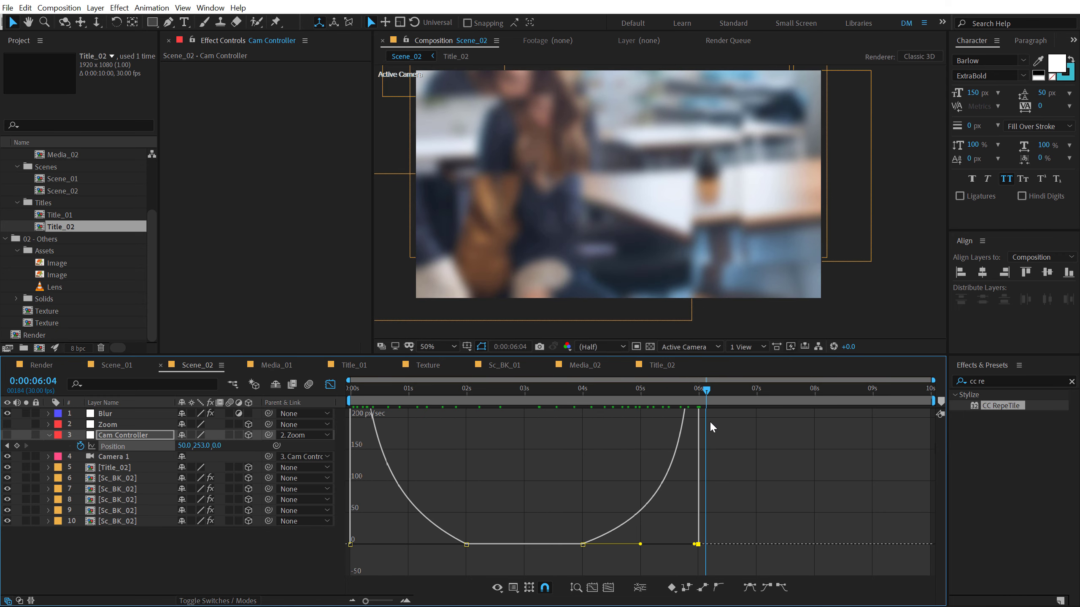
Step: Place Scene_01 at the start of the Render composition and Scene_02 above it, starting at 0:00:06:00
{"action": "left_click", "coordinate": [43, 367]}
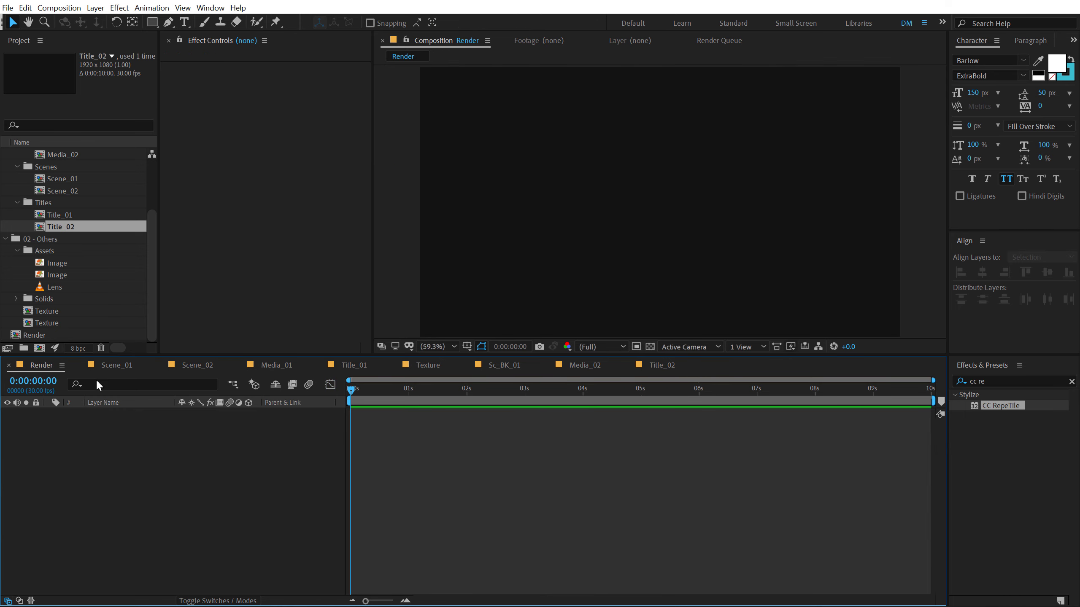
{"action": "scroll", "coordinate": [67, 178], "scroll_direction": "up", "scroll_amount": 3}
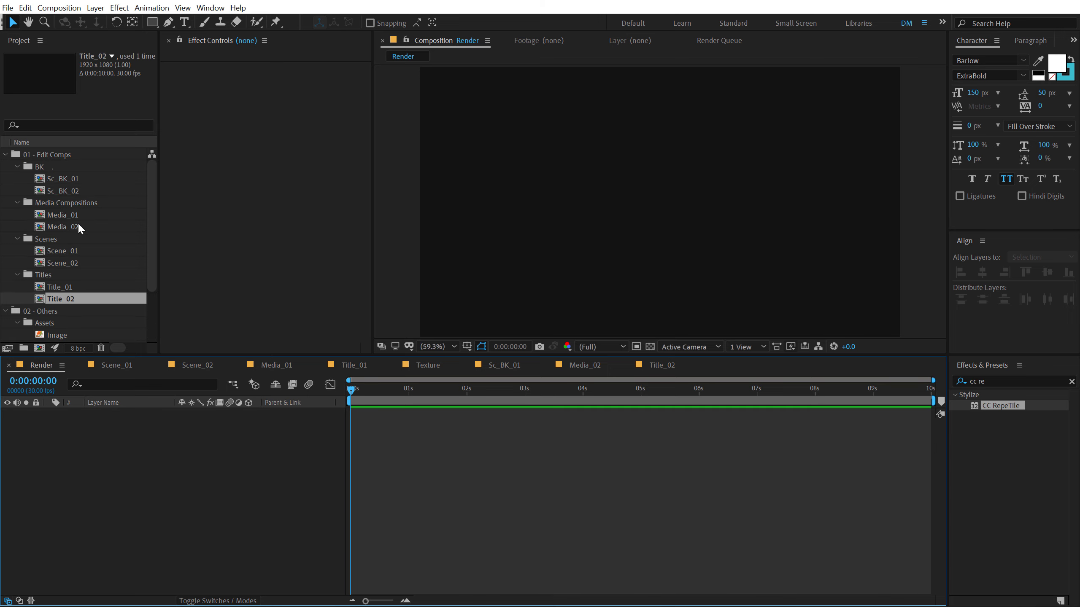
{"action": "left_click_drag", "start_coordinate": [64, 252], "coordinate": [131, 479]}
{"action": "left_click_drag", "start_coordinate": [499, 398], "coordinate": [584, 403]}
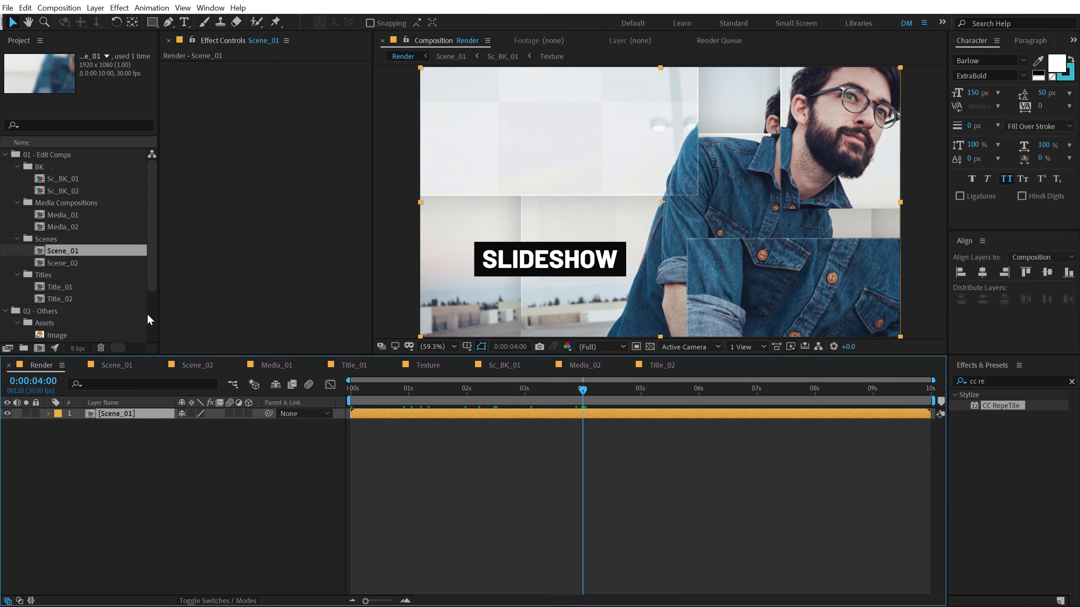
{"action": "left_click_drag", "start_coordinate": [54, 258], "coordinate": [661, 415]}
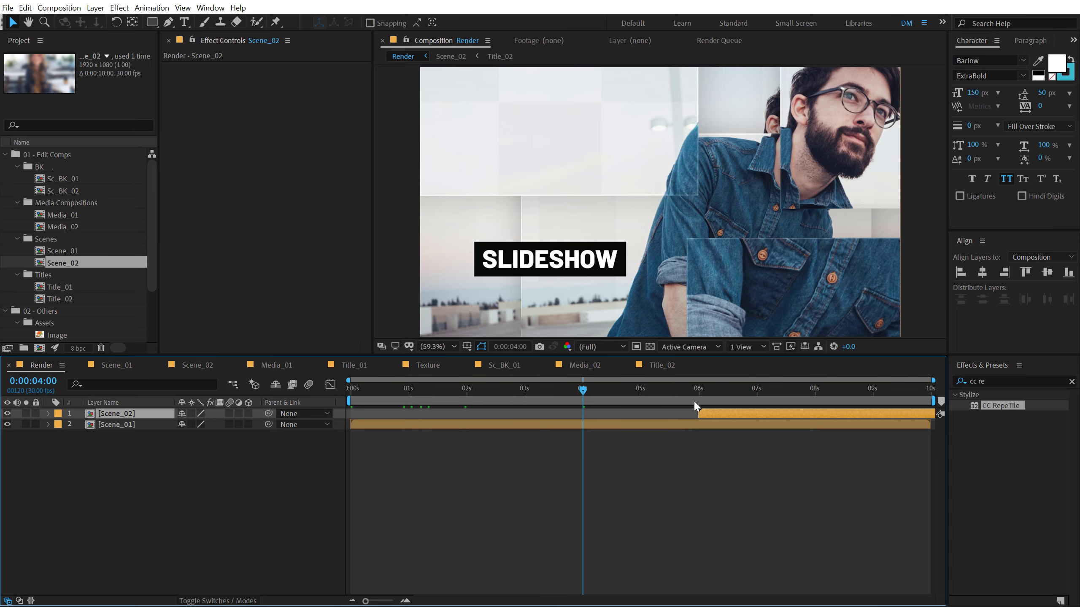
{"action": "key", "text": "i"}
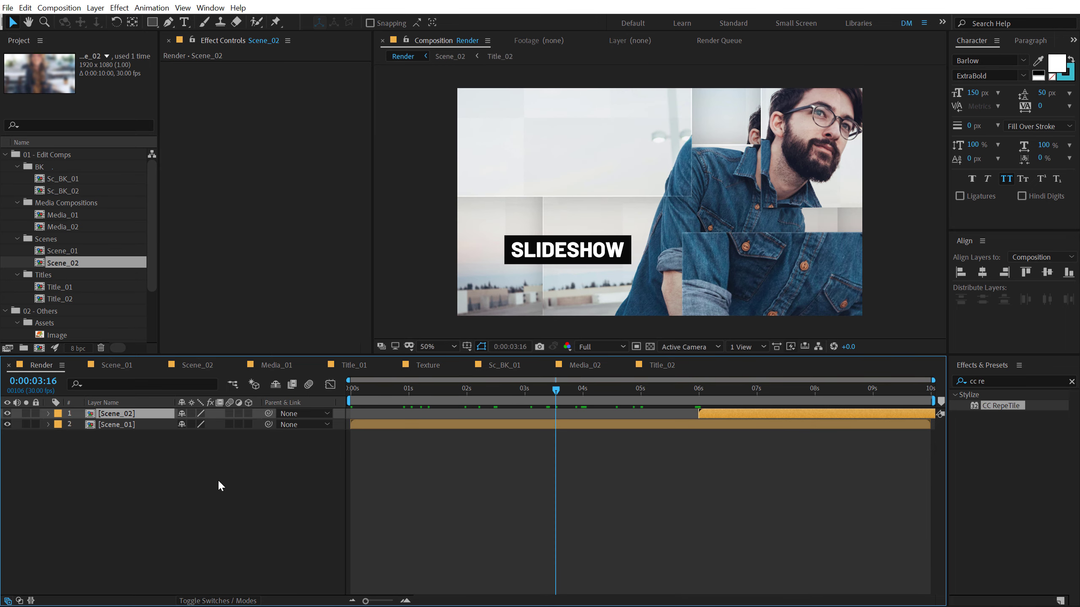
{"action": "left_click", "coordinate": [217, 480]}
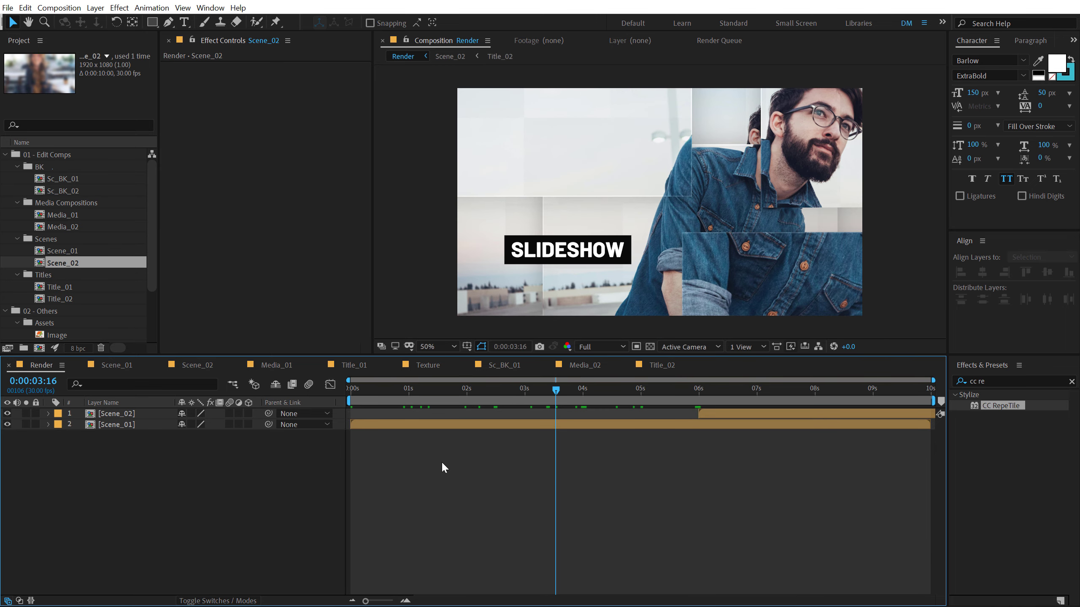
Step: Set the Render composition's duration to 60 seconds
{"action": "key", "text": "alt"}
{"action": "key", "text": "alt"}
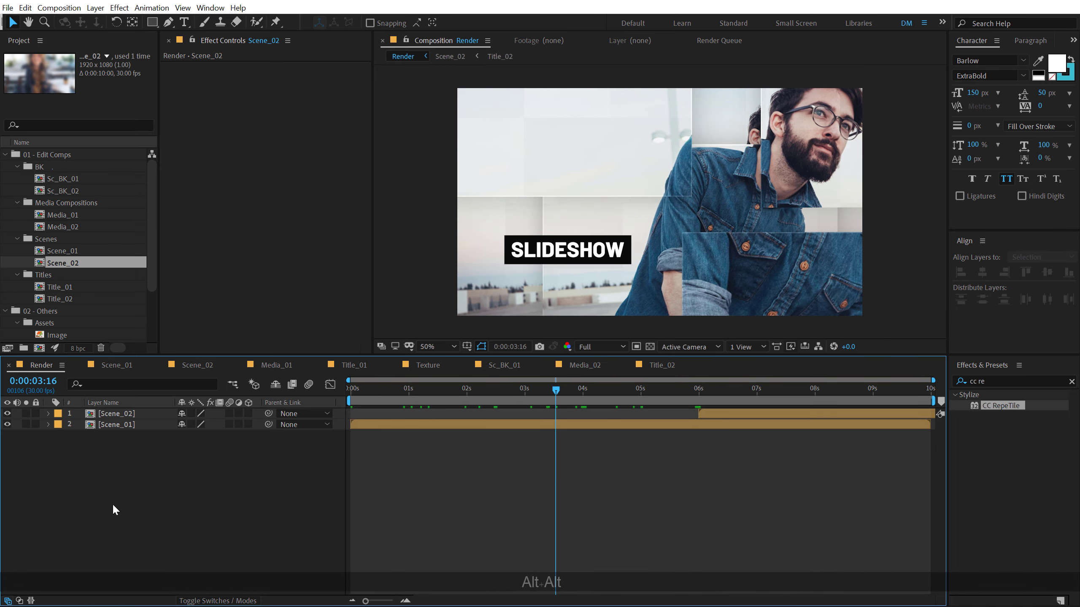
{"action": "key", "text": "ctrl+k"}
{"action": "left_click", "coordinate": [438, 296]}
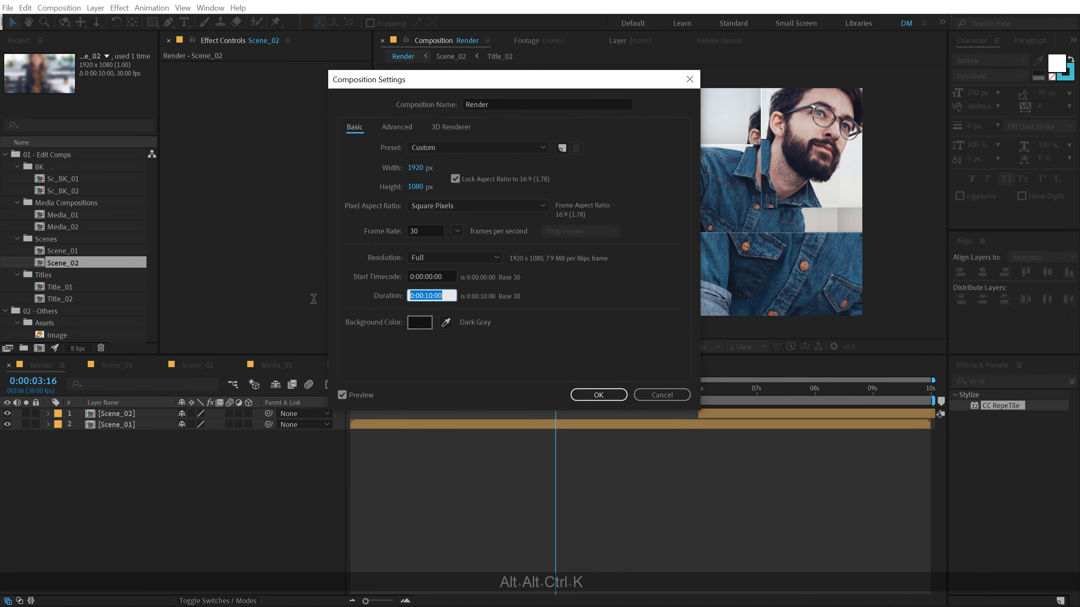
{"action": "type", "text": "60."}
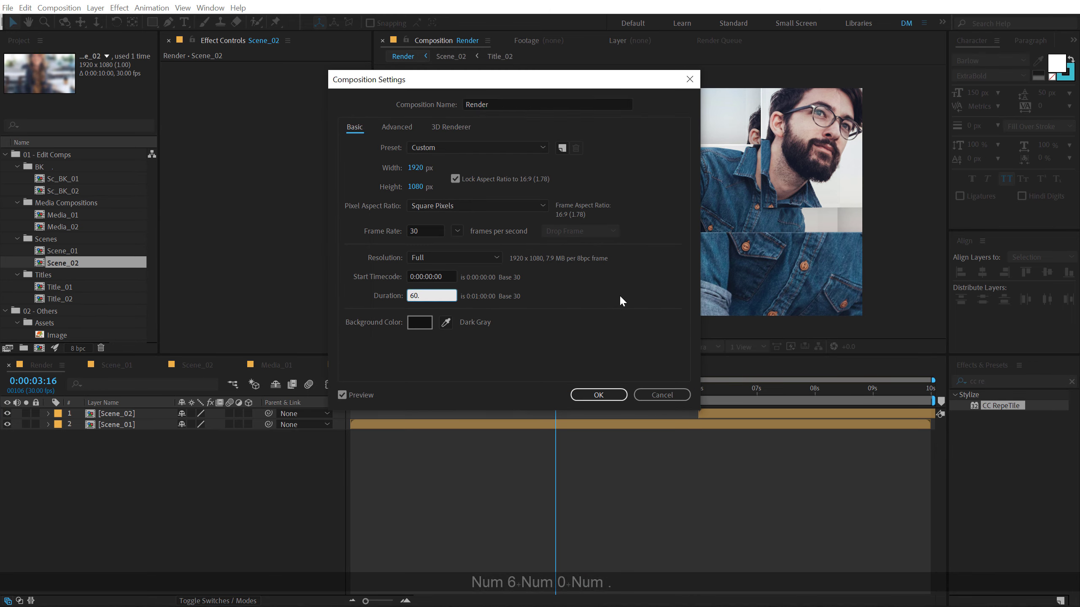
{"action": "left_click", "coordinate": [593, 394]}
{"action": "scroll", "coordinate": [434, 427], "scroll_direction": "down", "scroll_amount": 3, "text": "alt"}
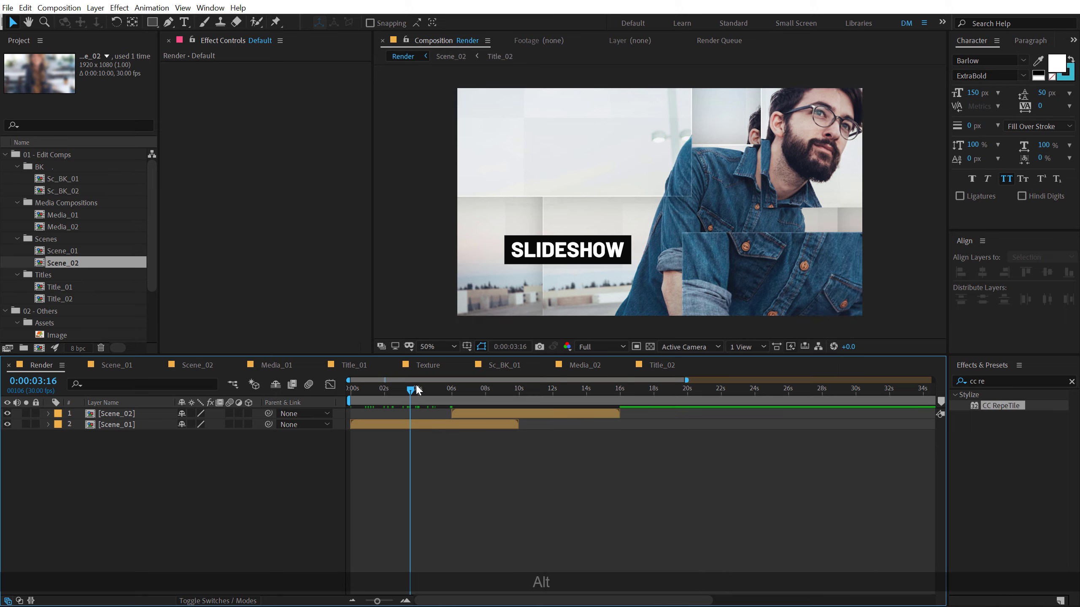
Step: Preview the Render composition by scrubbing across both scenes and playing it back from the start
{"action": "left_click_drag", "start_coordinate": [417, 391], "coordinate": [477, 390]}
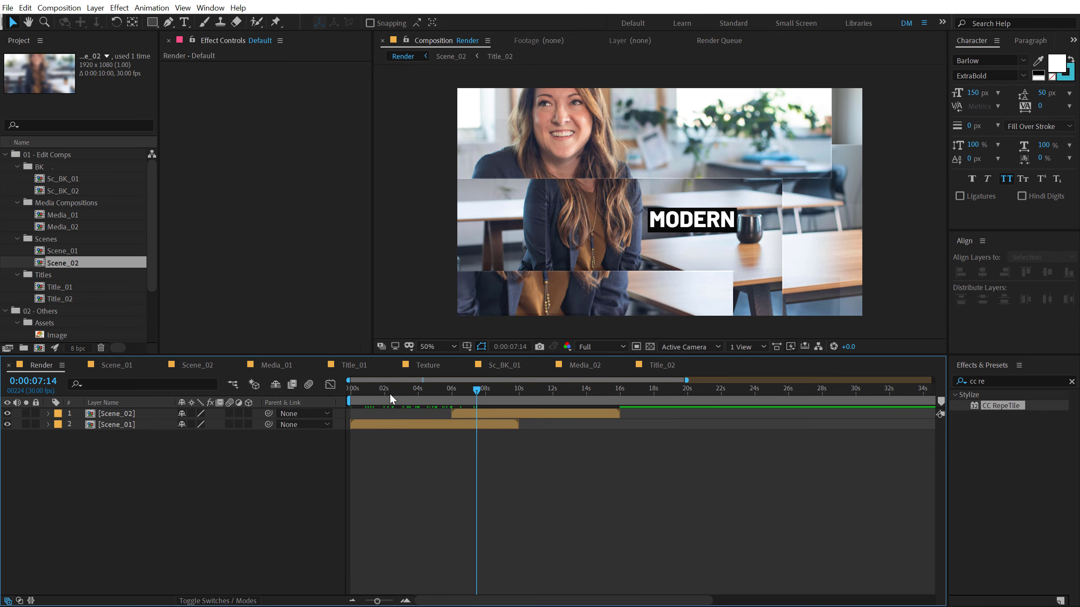
{"action": "left_click_drag", "start_coordinate": [379, 389], "coordinate": [332, 402]}
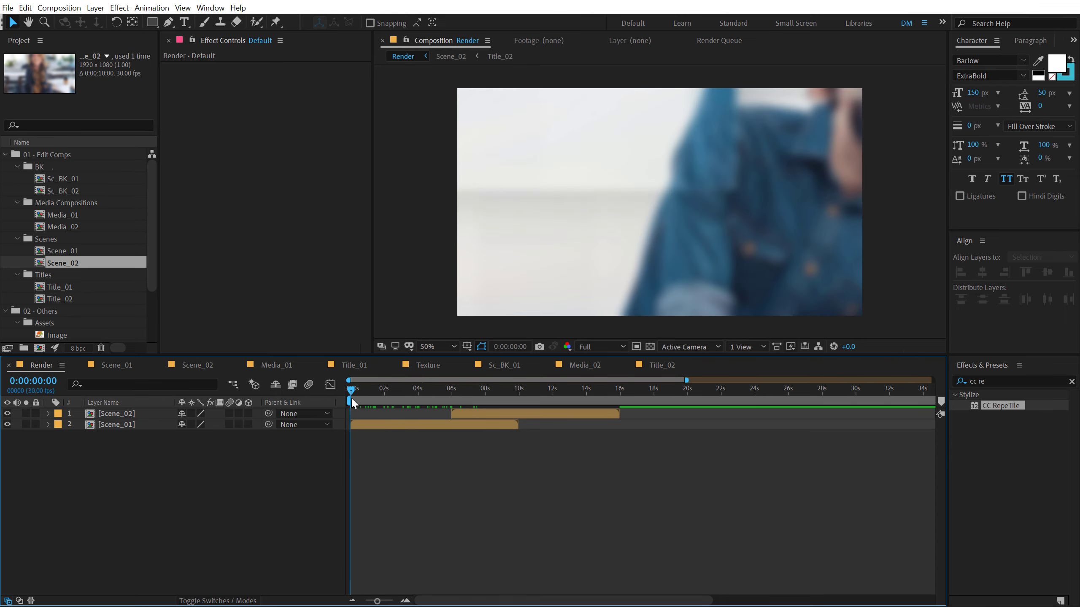
{"action": "key", "text": "space"}
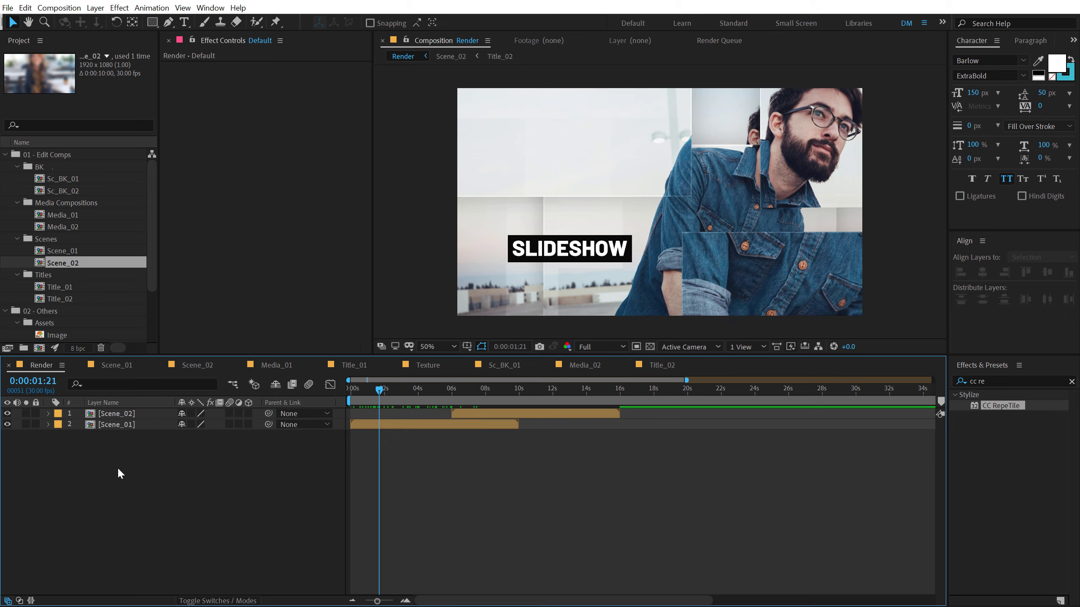
Step: Add an adjustment layer above the scenes in the Render composition and name it CC
{"action": "right_click", "coordinate": [129, 477]}
{"action": "mouse_move", "coordinate": [207, 483]}
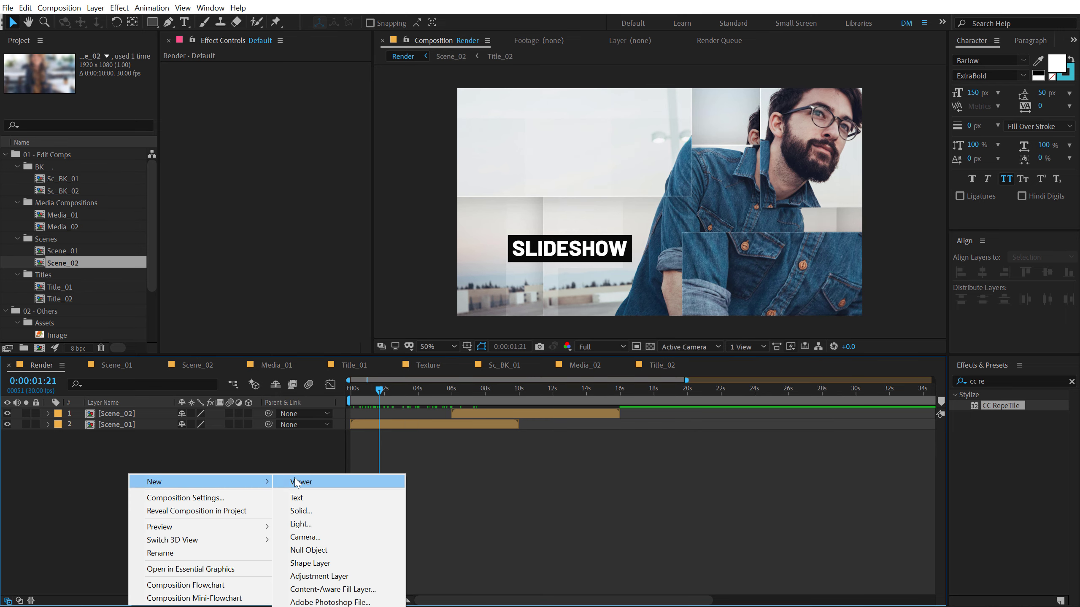
{"action": "left_click", "coordinate": [310, 576]}
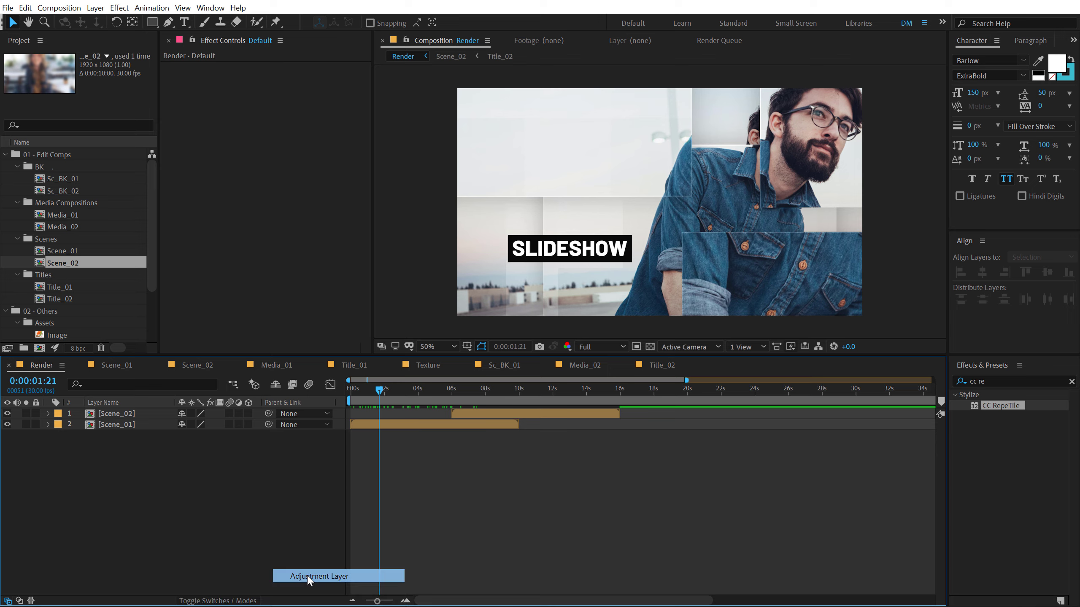
{"action": "key", "text": "Return"}
{"action": "type", "text": "CC"}
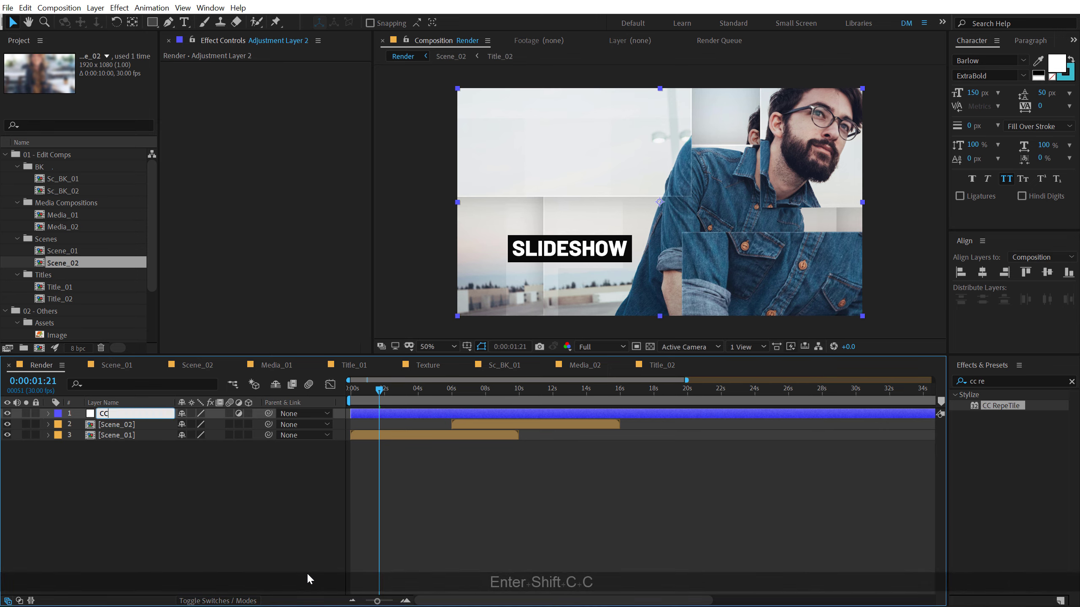
{"action": "key", "text": "Return"}
Step: Apply the Curves and Sharpen effects to the CC adjustment layer
{"action": "left_click", "coordinate": [957, 386]}
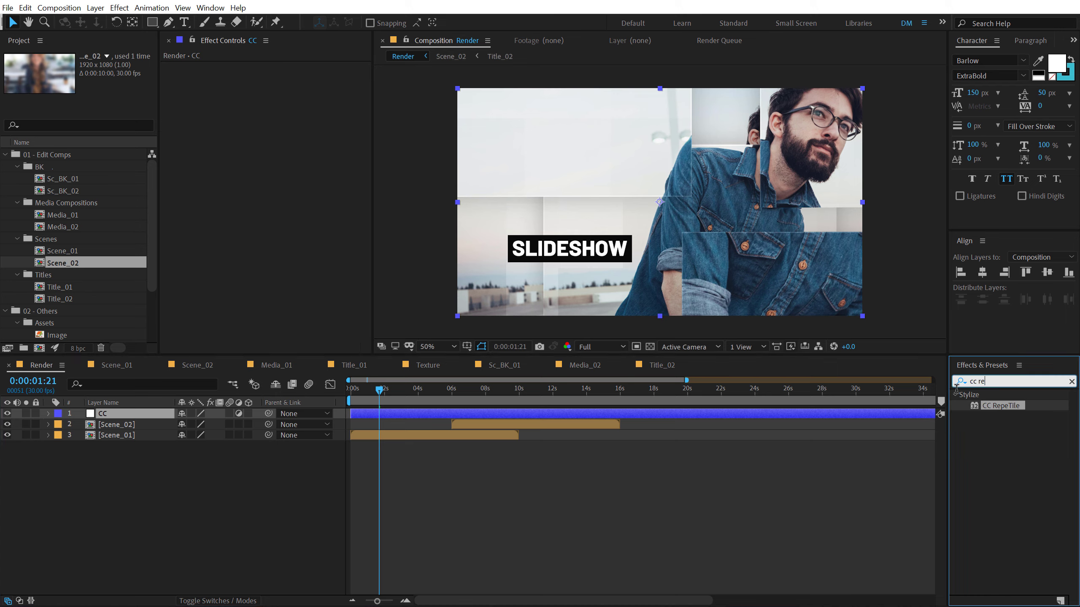
{"action": "type", "text": "curv"}
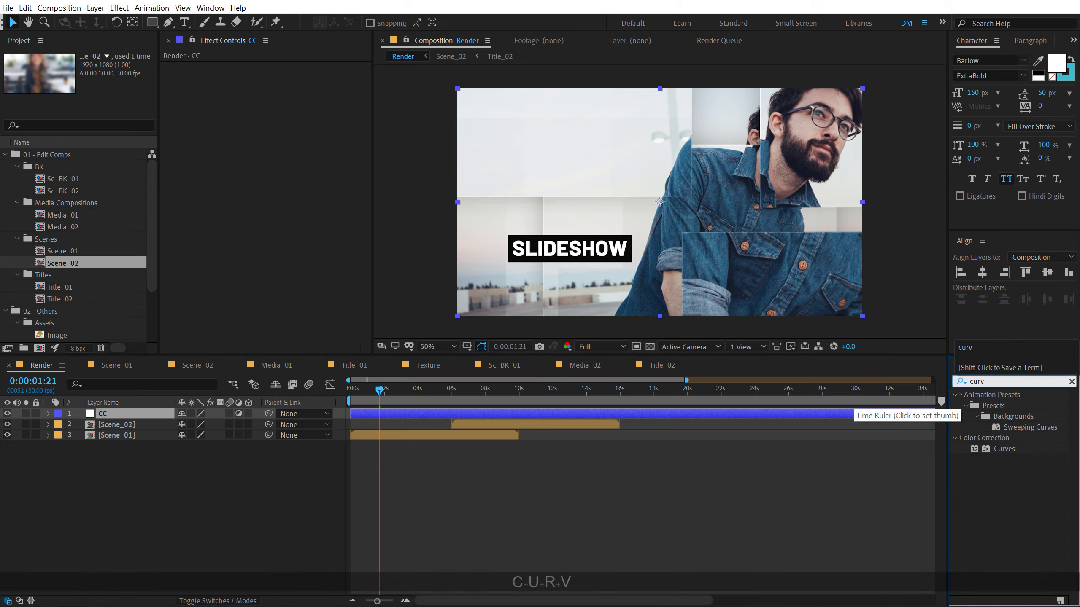
{"action": "double_click", "coordinate": [999, 449]}
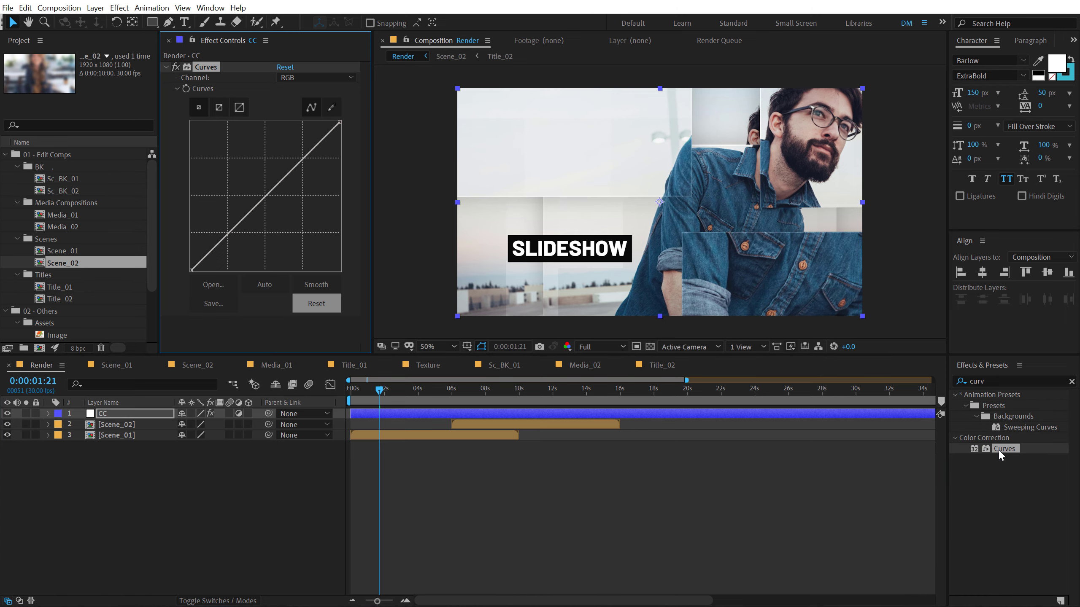
{"action": "left_click", "coordinate": [993, 381]}
{"action": "type", "text": "sha"}
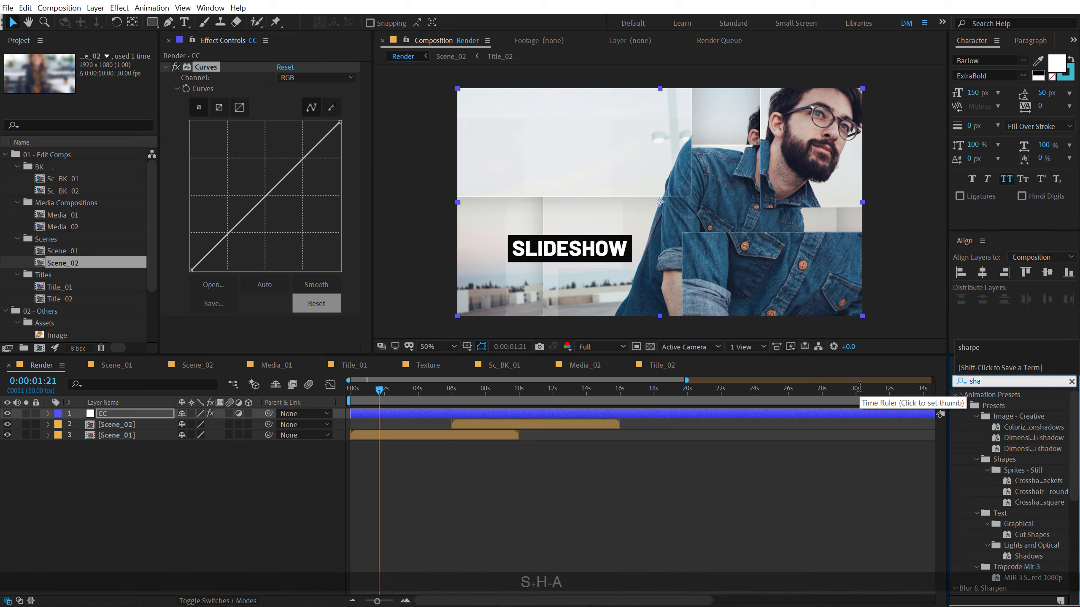
{"action": "type", "text": "rpe"}
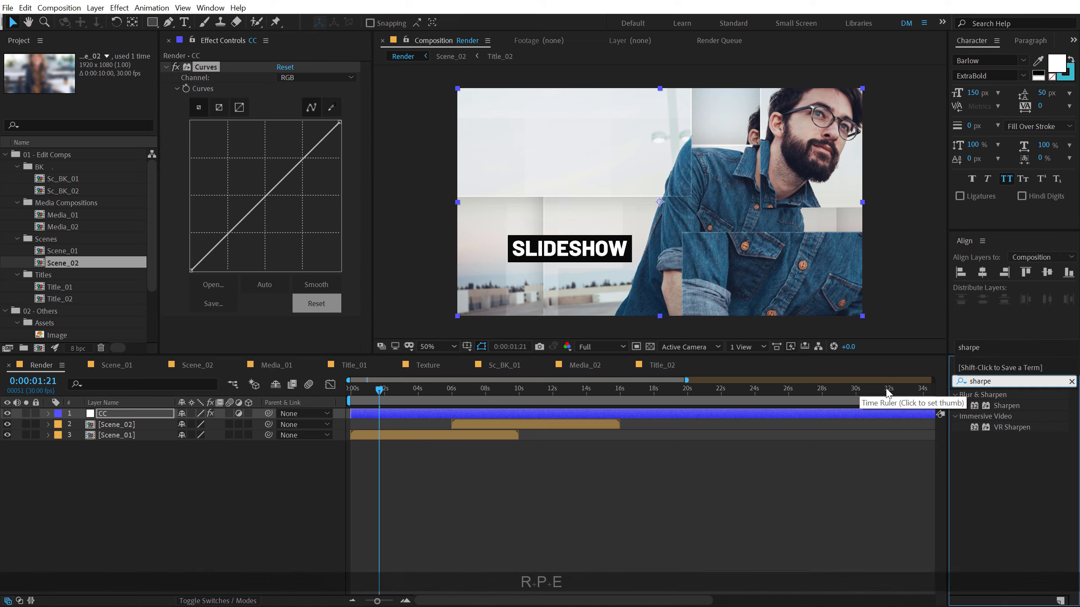
{"action": "double_click", "coordinate": [1000, 403]}
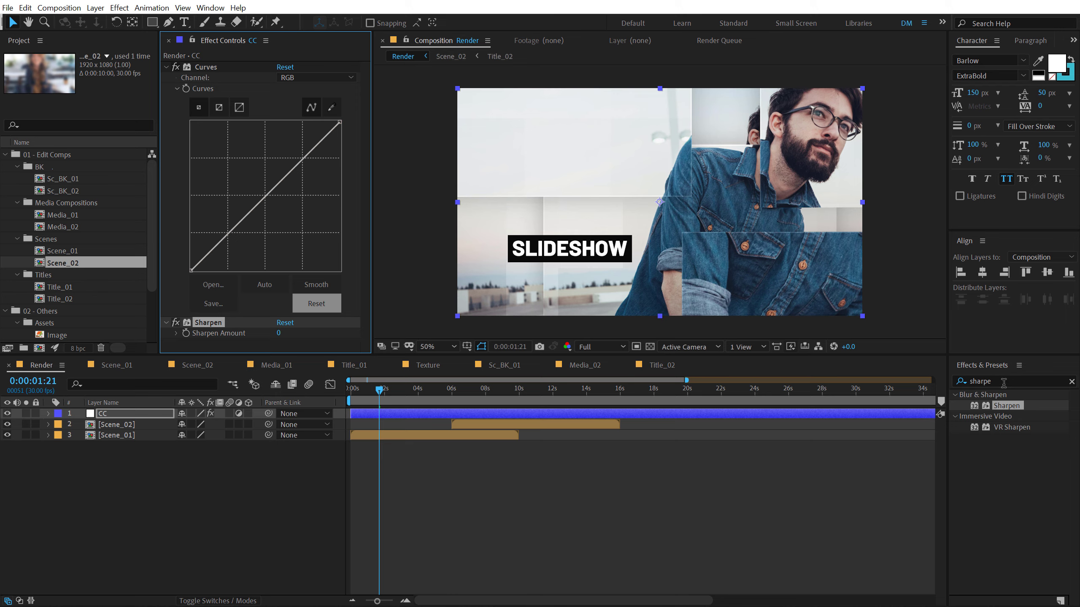
Step: Apply a Photo Filter to the CC layer and set its Density to 10%
{"action": "left_click", "coordinate": [1004, 382]}
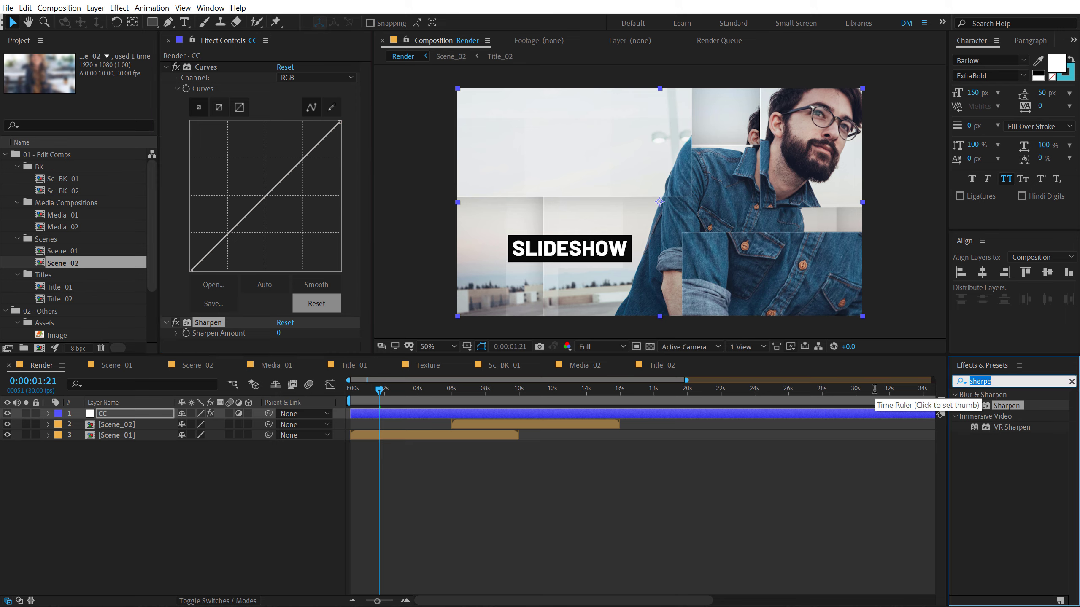
{"action": "type", "text": "phot"}
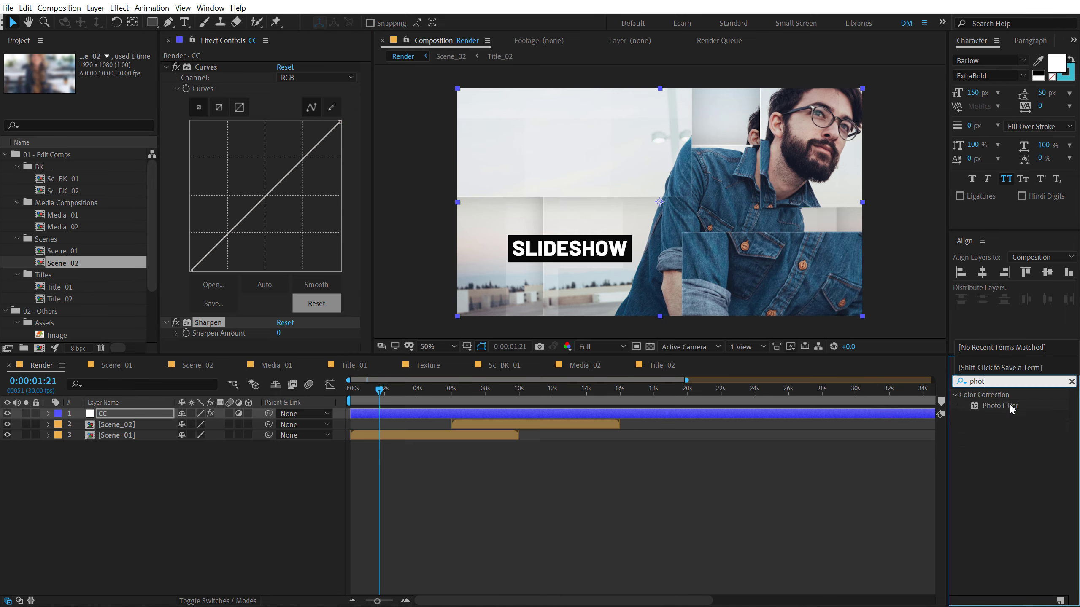
{"action": "double_click", "coordinate": [1006, 406]}
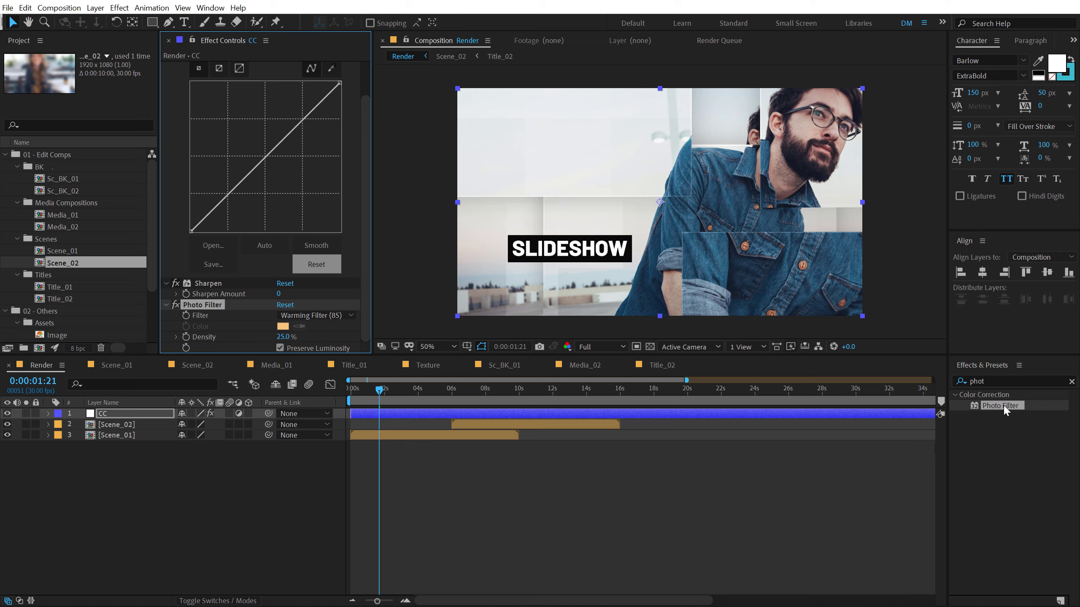
{"action": "left_click", "coordinate": [283, 337]}
{"action": "type", "text": "10"}
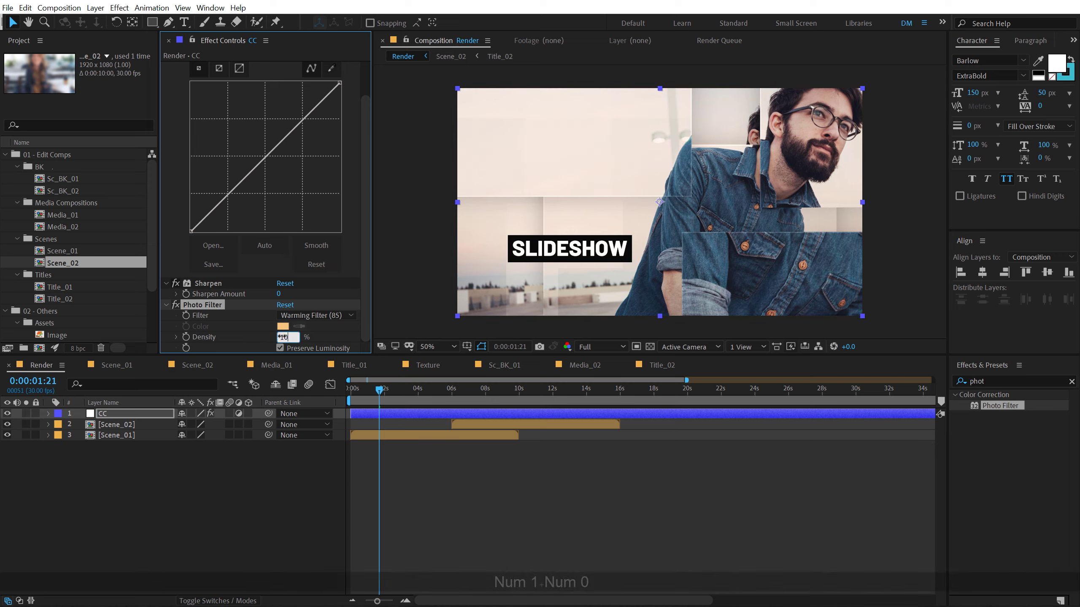
{"action": "key", "text": "Return"}
Step: Set the CC layer's Sharpen Amount to 20 and bend its RGB curve into a slight S-shape for more contrast
{"action": "left_click", "coordinate": [278, 293]}
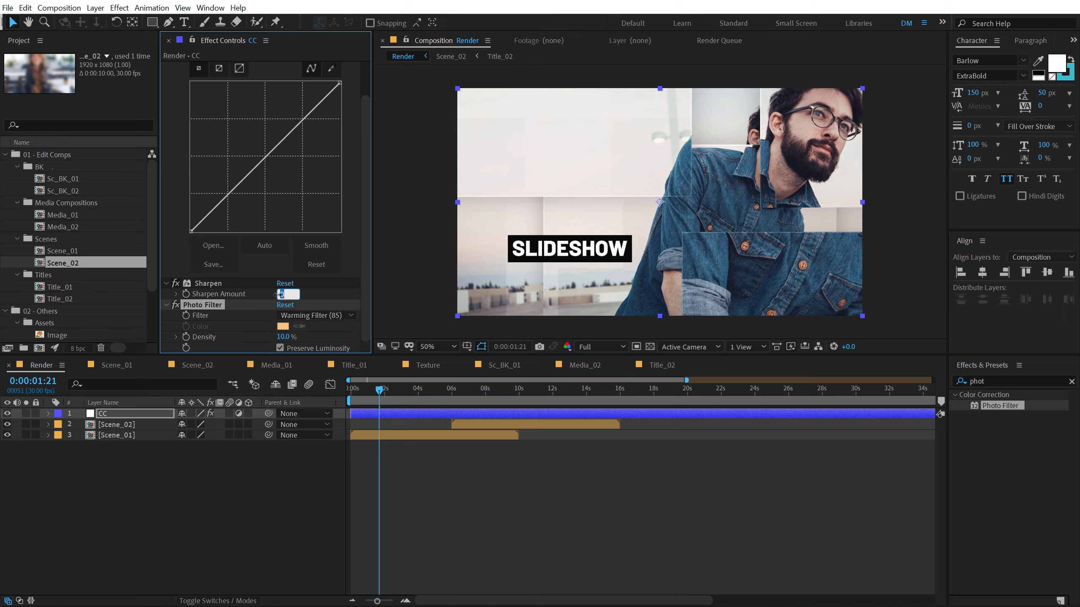
{"action": "type", "text": "20"}
{"action": "key", "text": "Return"}
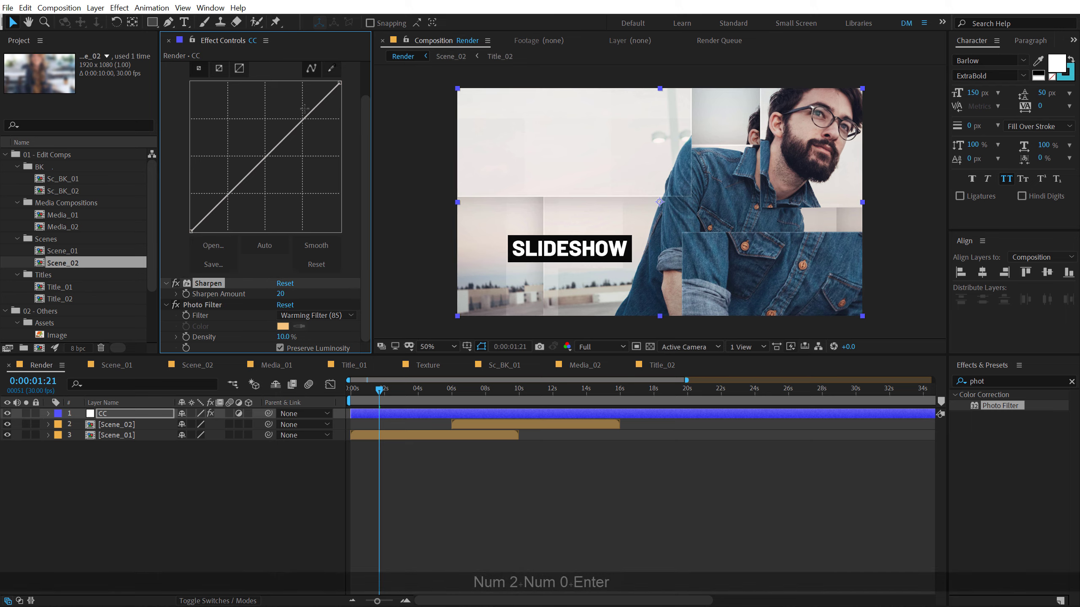
{"action": "left_click_drag", "start_coordinate": [231, 191], "coordinate": [233, 198]}
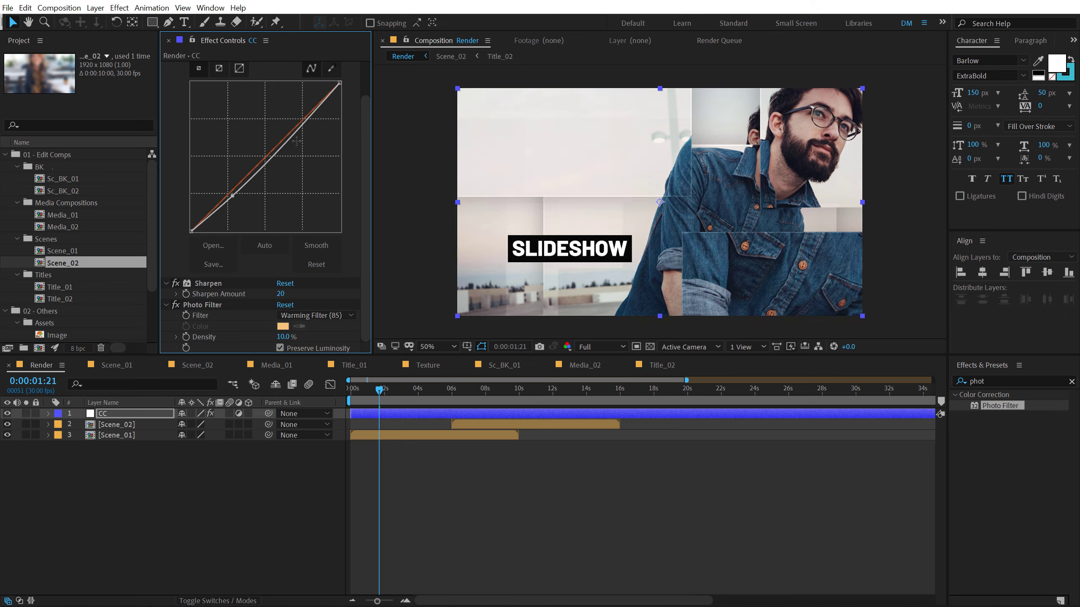
{"action": "left_click_drag", "start_coordinate": [299, 131], "coordinate": [291, 126]}
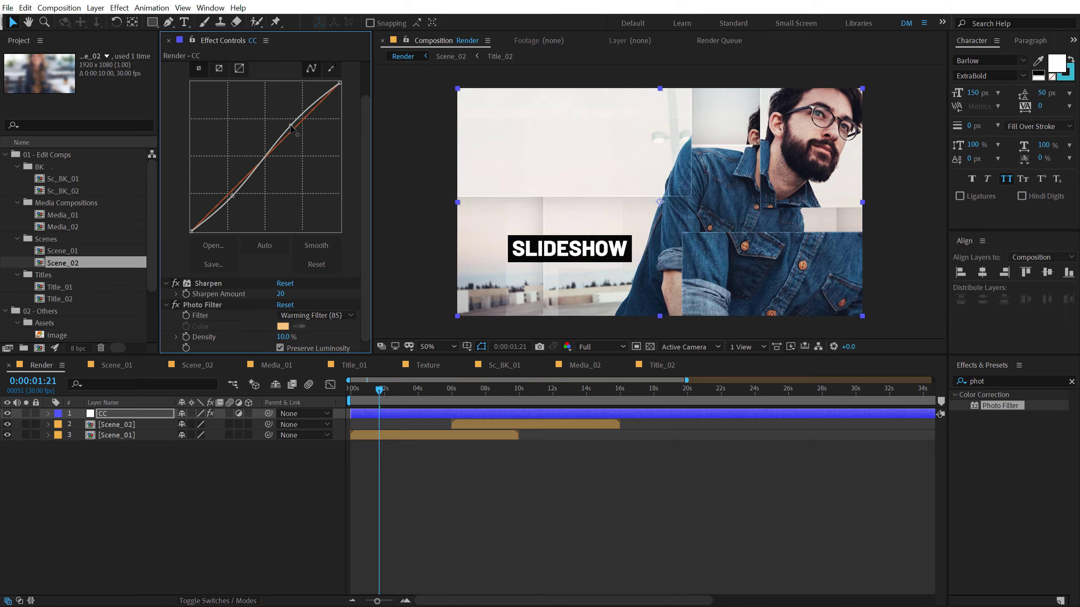
{"action": "left_click", "coordinate": [254, 481]}
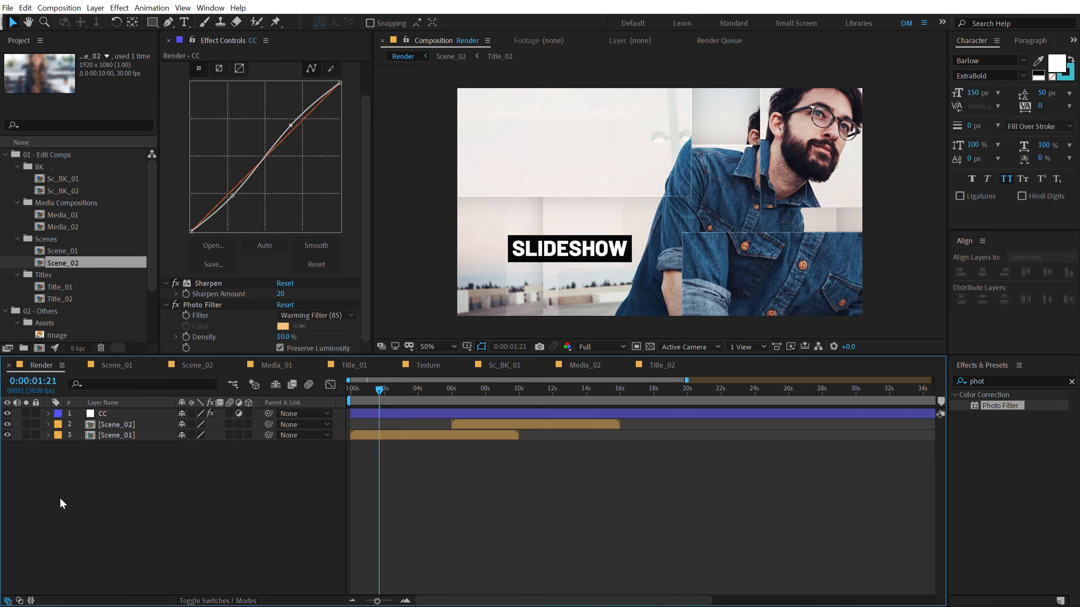
Step: Place the Lens footage directly below the CC layer and set its blending mode to Screen
{"action": "scroll", "coordinate": [86, 245], "scroll_direction": "down", "scroll_amount": 3}
{"action": "left_click_drag", "start_coordinate": [54, 287], "coordinate": [103, 419]}
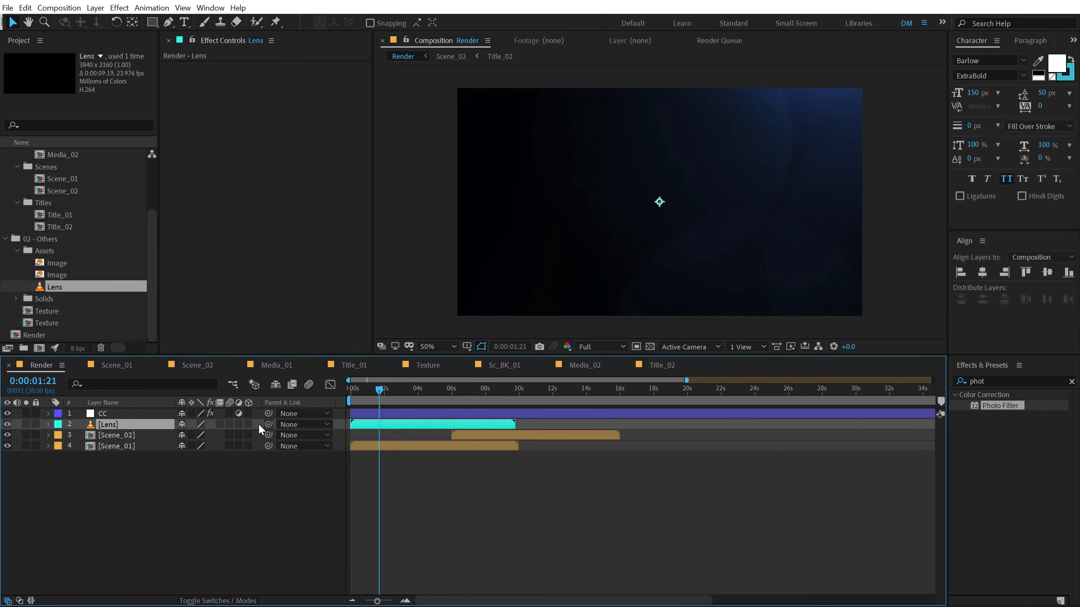
{"action": "left_click", "coordinate": [211, 530]}
{"action": "key", "text": "F4"}
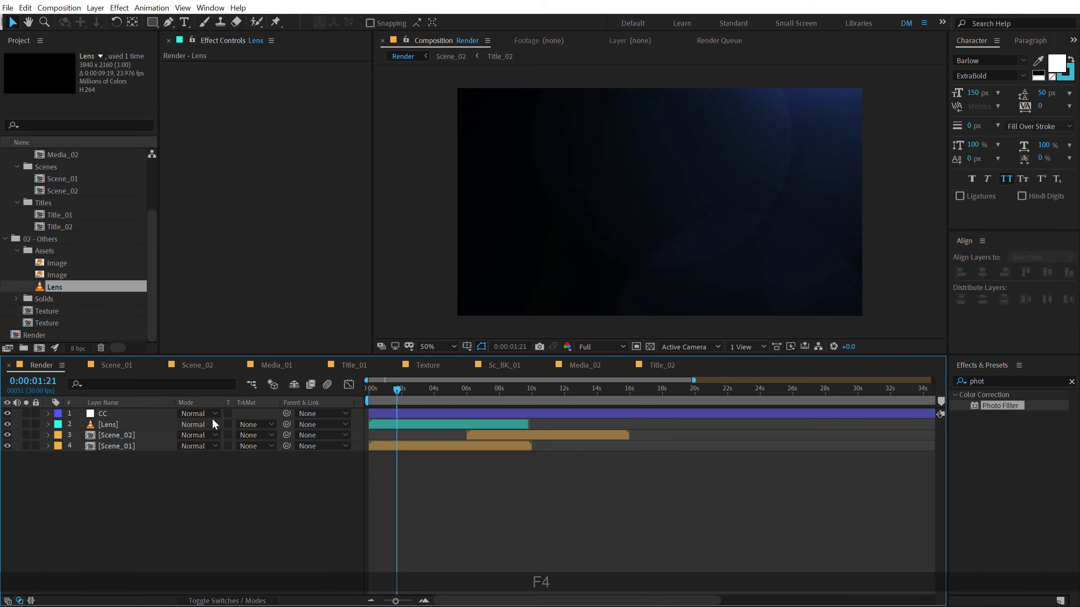
{"action": "left_click", "coordinate": [206, 426]}
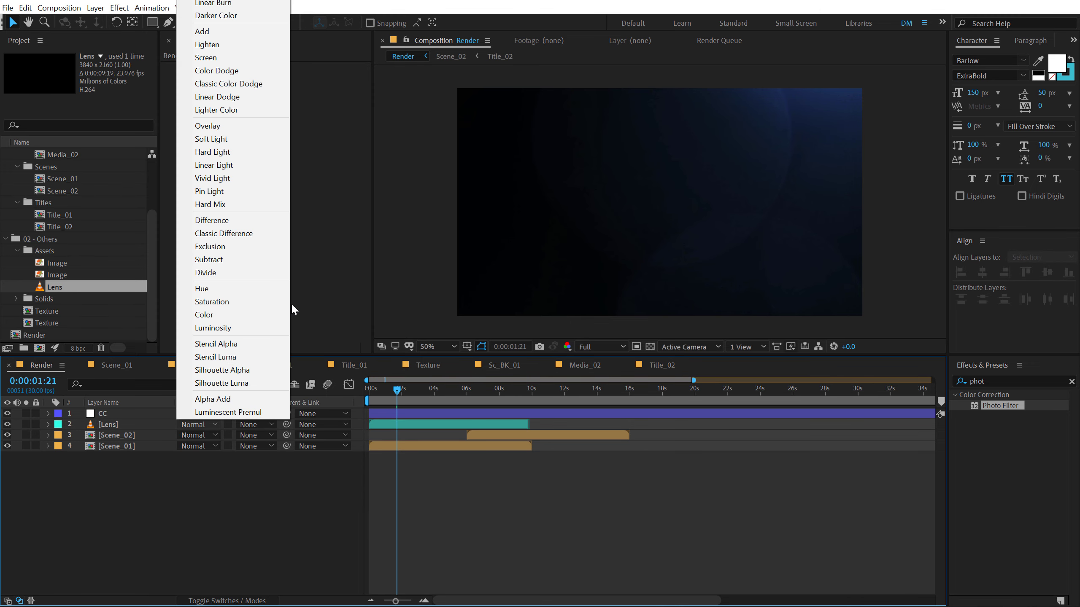
{"action": "left_click", "coordinate": [244, 64]}
Step: Scale the Lens layer to 70%
{"action": "key", "text": "s"}
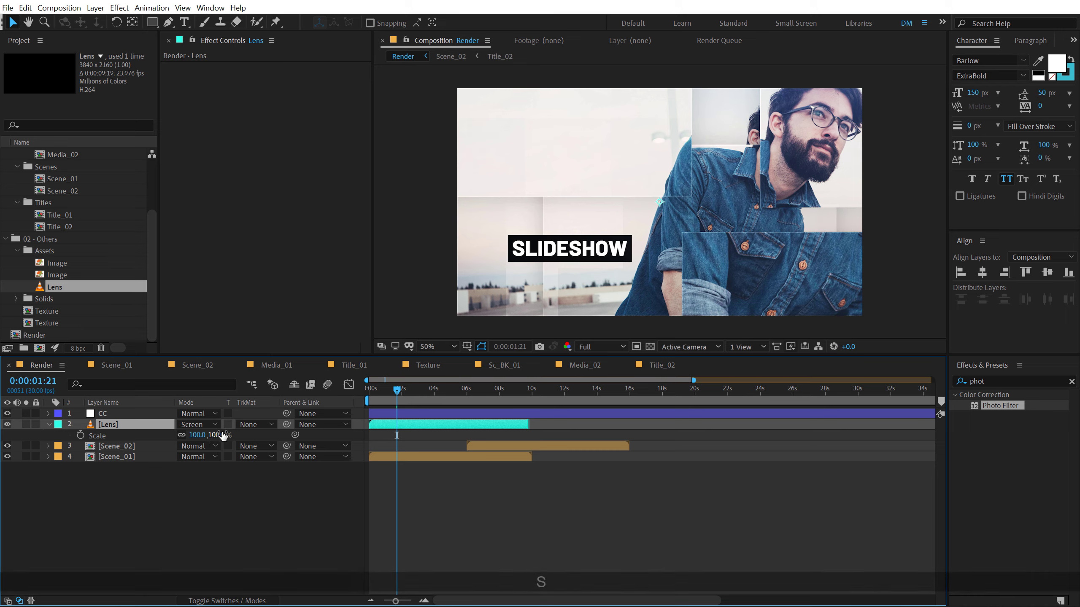
{"action": "left_click", "coordinate": [220, 434]}
{"action": "type", "text": "70"}
{"action": "key", "text": "Return"}
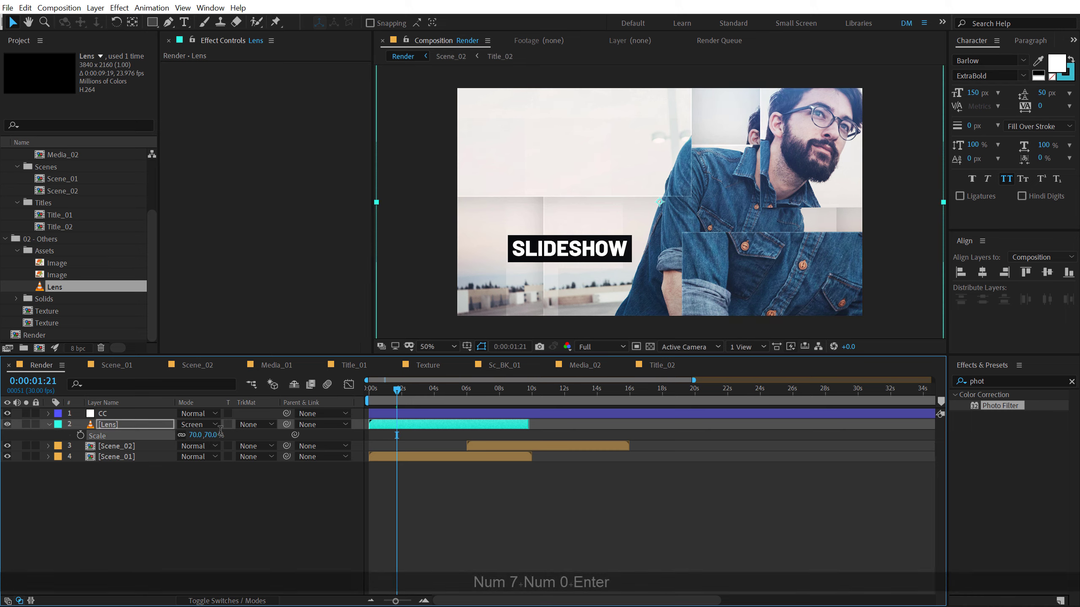
Step: Duplicate the Lens layer and move the copy so it starts where the first one ends
{"action": "left_click_drag", "start_coordinate": [372, 398], "coordinate": [331, 399]}
{"action": "left_click", "coordinate": [490, 426]}
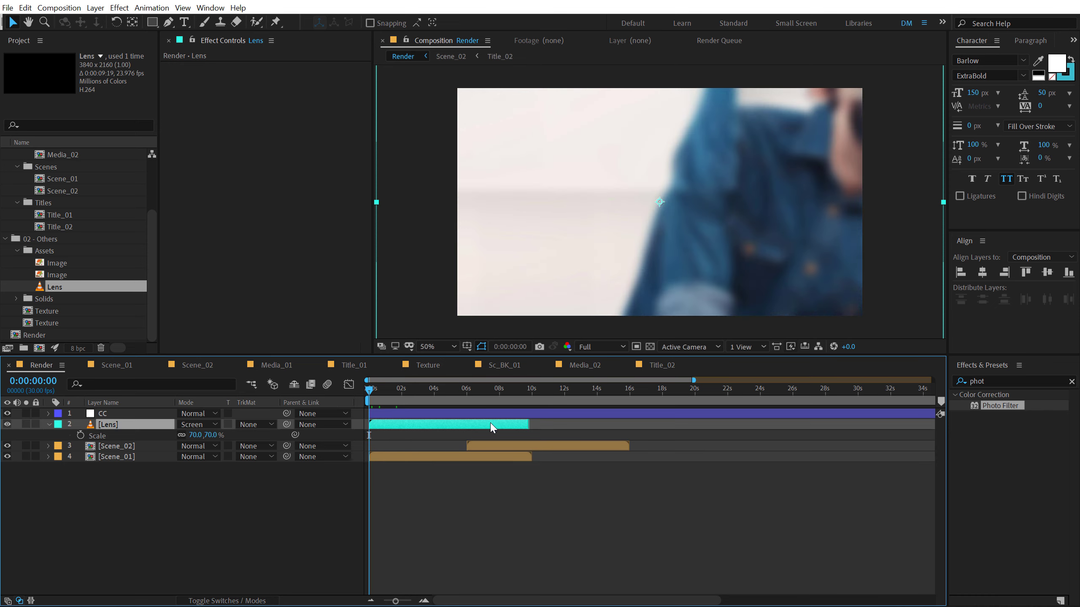
{"action": "key", "text": "ctrl+d"}
{"action": "left_click_drag", "start_coordinate": [463, 427], "coordinate": [606, 434]}
Step: End the Render composition's work area at 0:00:15:29 and preview the graded scenes with the lens overlay
{"action": "left_click_drag", "start_coordinate": [607, 391], "coordinate": [630, 393]}
{"action": "key", "text": "n"}
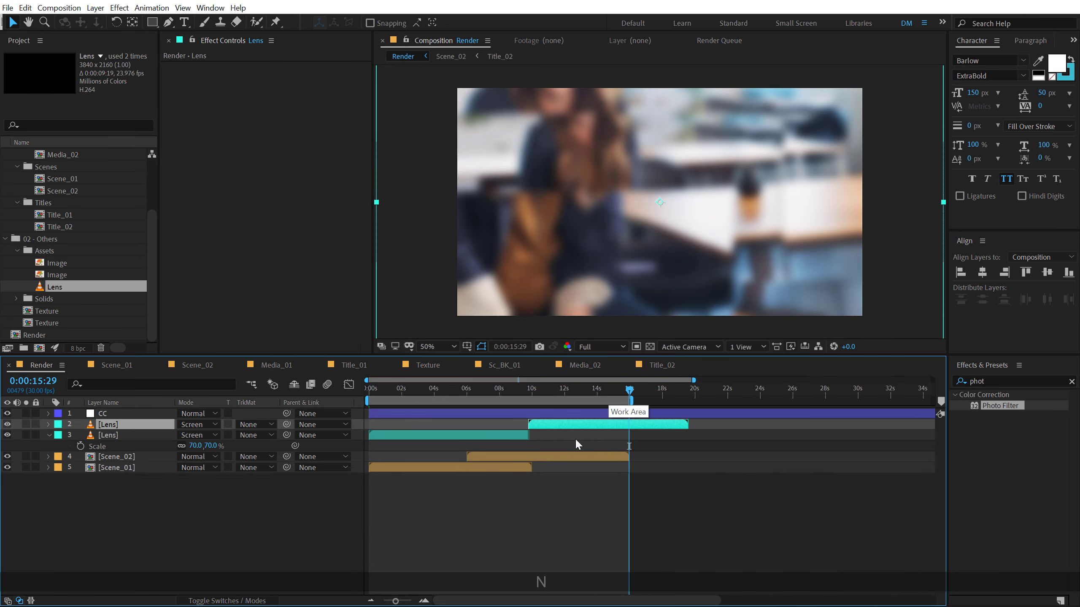
{"action": "left_click", "coordinate": [548, 535]}
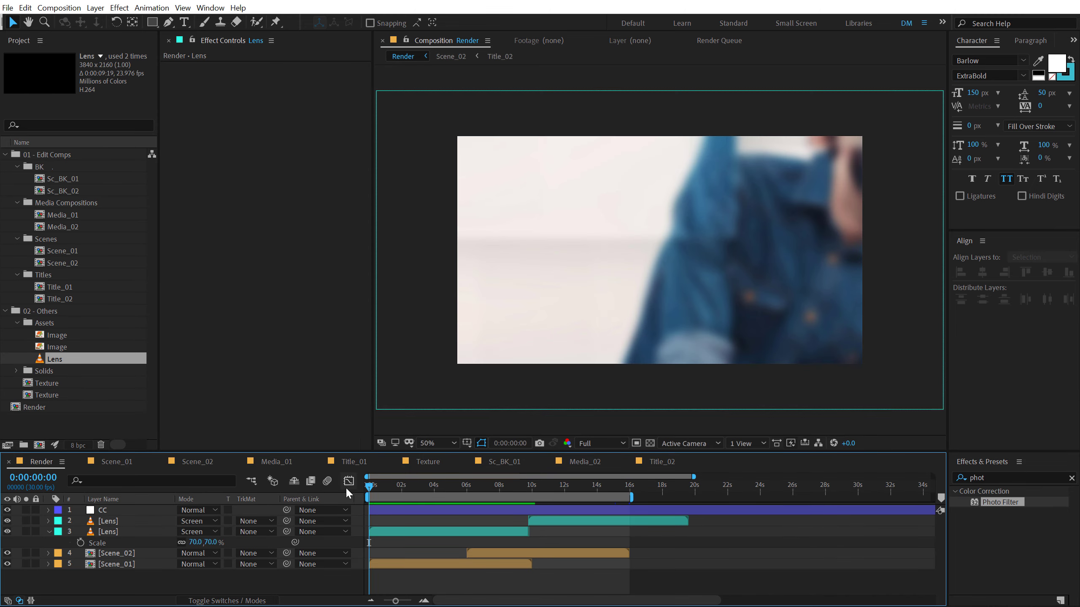
{"action": "key", "text": "space"}
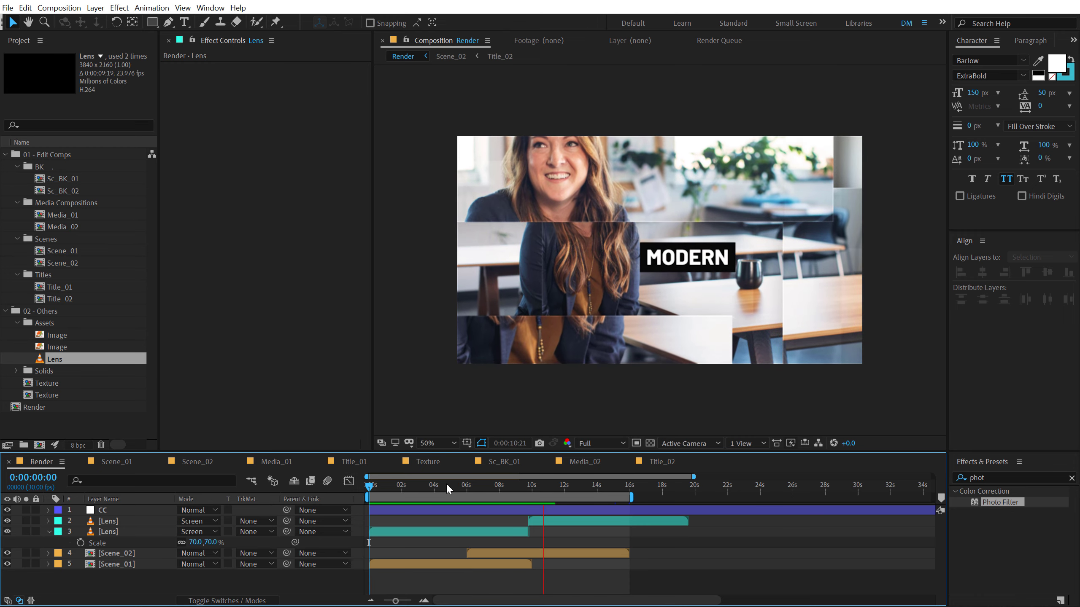
{"action": "mouse_move", "coordinate": [445, 484]}
{"action": "left_mouse_down"}
{"action": "mouse_move", "coordinate": [392, 485]}
{"action": "mouse_move", "coordinate": [462, 485]}
{"action": "left_mouse_up"}
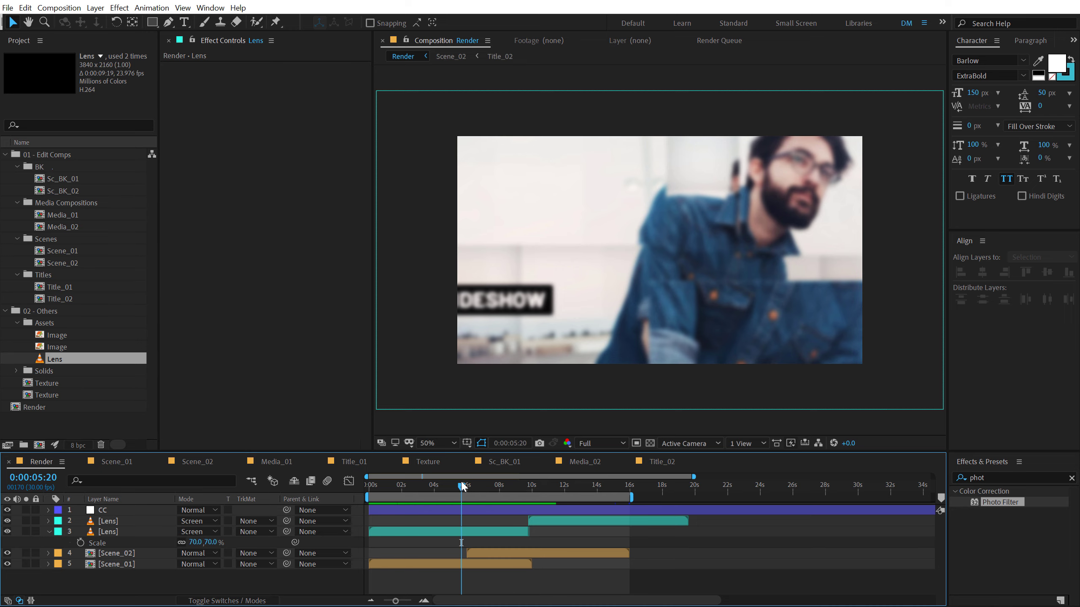
Step: Open the Scene_01 composition at 0:00:03:23 and enlarge the timeline area so all its layers show
{"action": "double_click", "coordinate": [128, 564]}
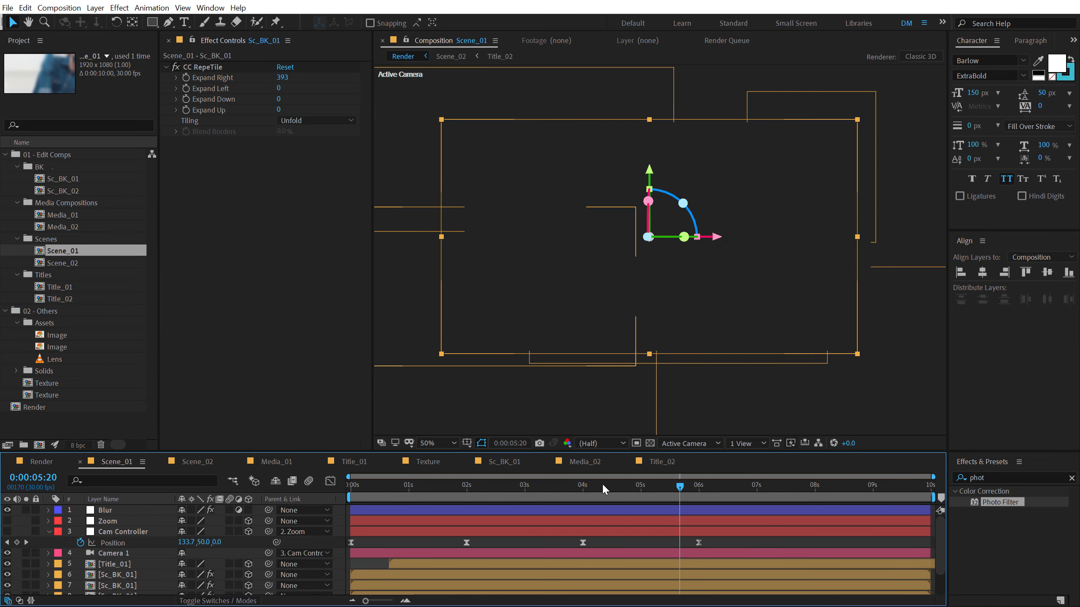
{"action": "left_click_drag", "start_coordinate": [611, 483], "coordinate": [569, 487]}
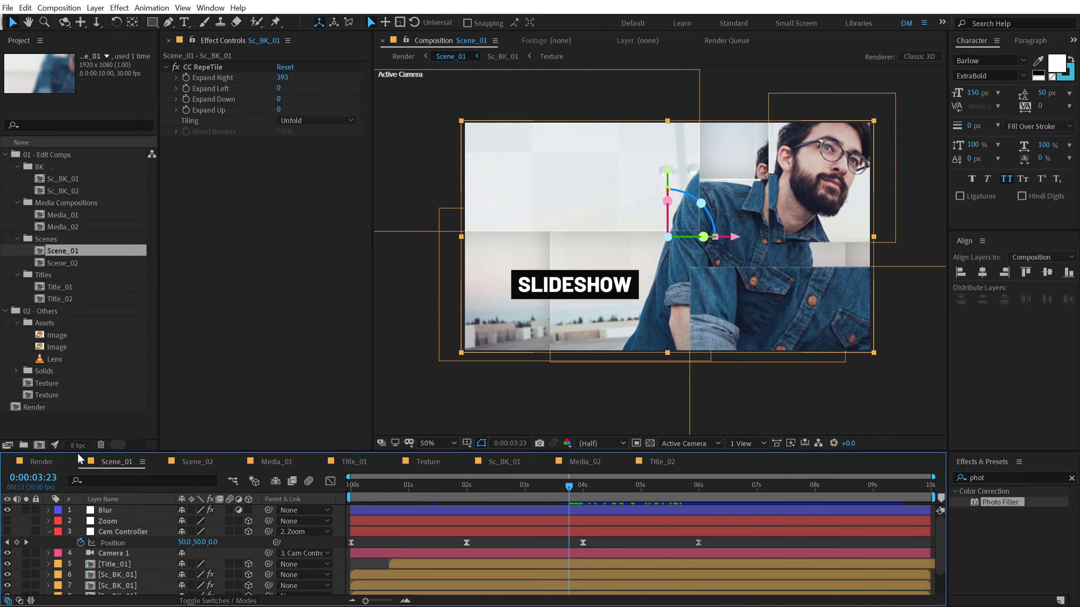
{"action": "left_click_drag", "start_coordinate": [83, 452], "coordinate": [86, 340]}
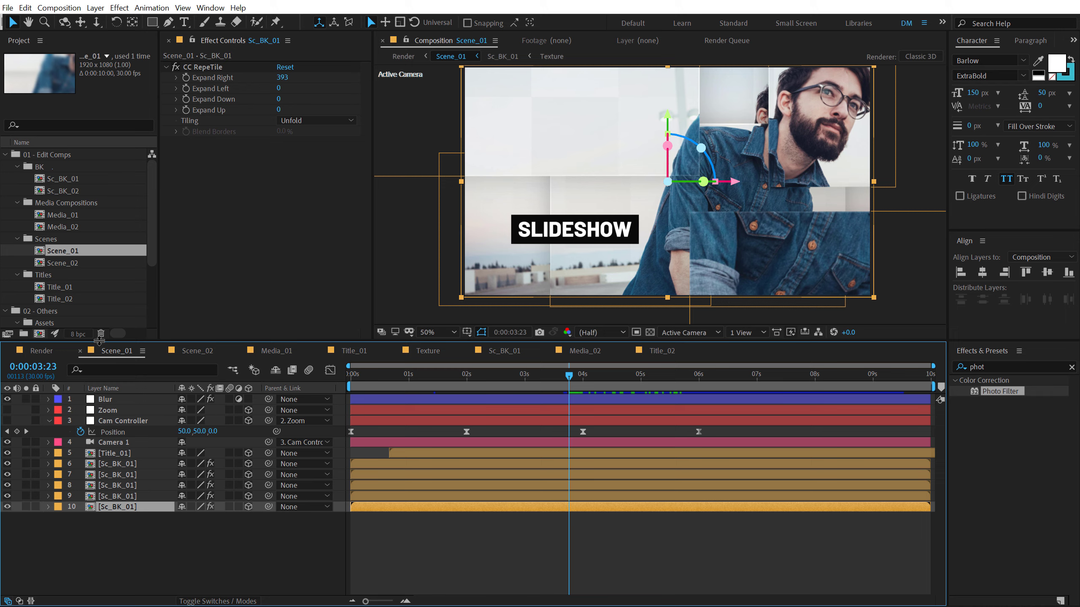
Step: Replace the rectangular mask on the Sc_BK_01 layer 6 with a large circular mask over the frame's lower-right corner
{"action": "left_click", "coordinate": [120, 462]}
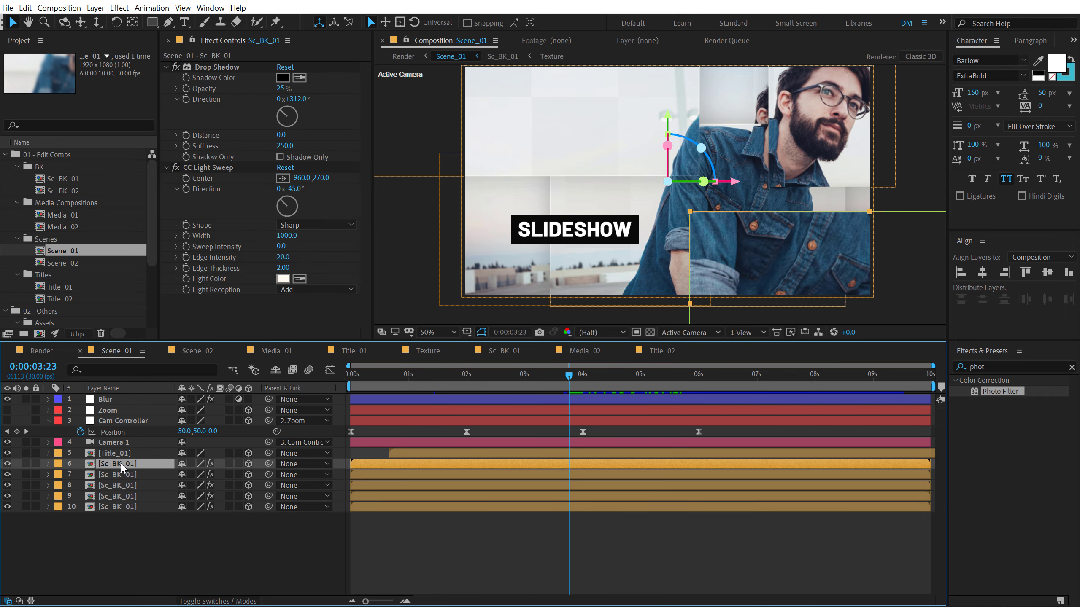
{"action": "left_click", "coordinate": [154, 22]}
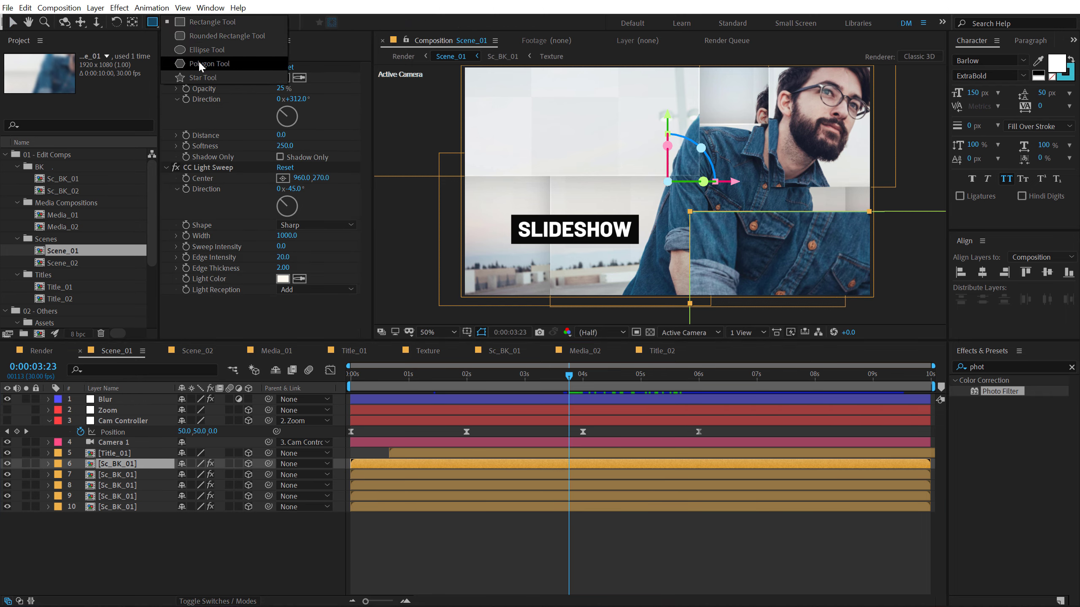
{"action": "left_click", "coordinate": [207, 49]}
{"action": "key", "text": "comma"}
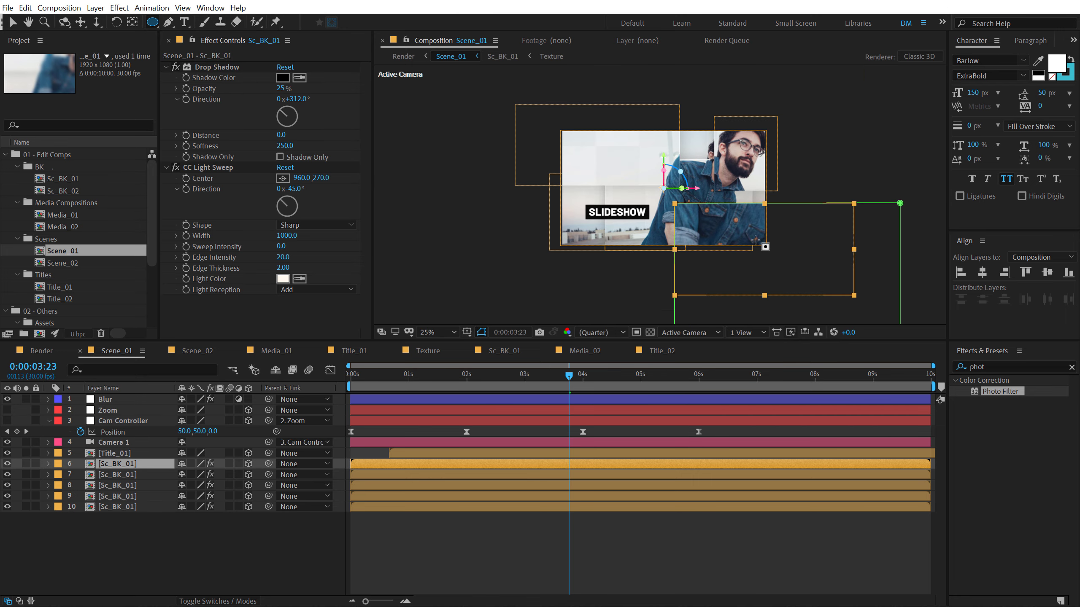
{"action": "left_click_drag", "start_coordinate": [680, 189], "coordinate": [853, 362]}
{"action": "left_click", "coordinate": [107, 486]}
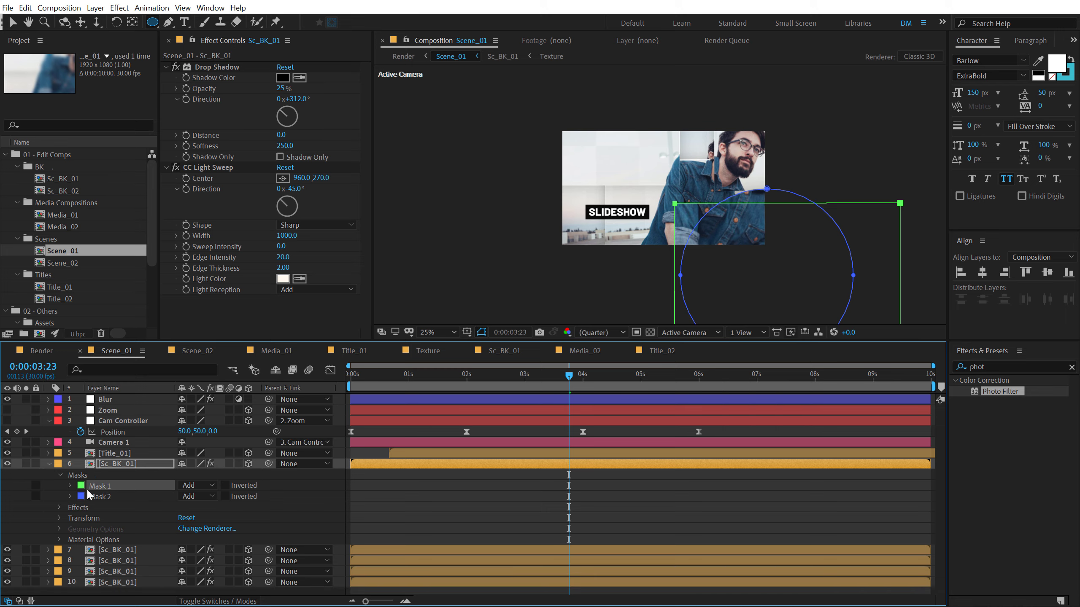
{"action": "key", "text": "Delete"}
Step: Replace the rectangular mask on the Sc_BK_01 layer 7 with a circular mask over the frame's upper-left area
{"action": "left_click", "coordinate": [130, 538]}
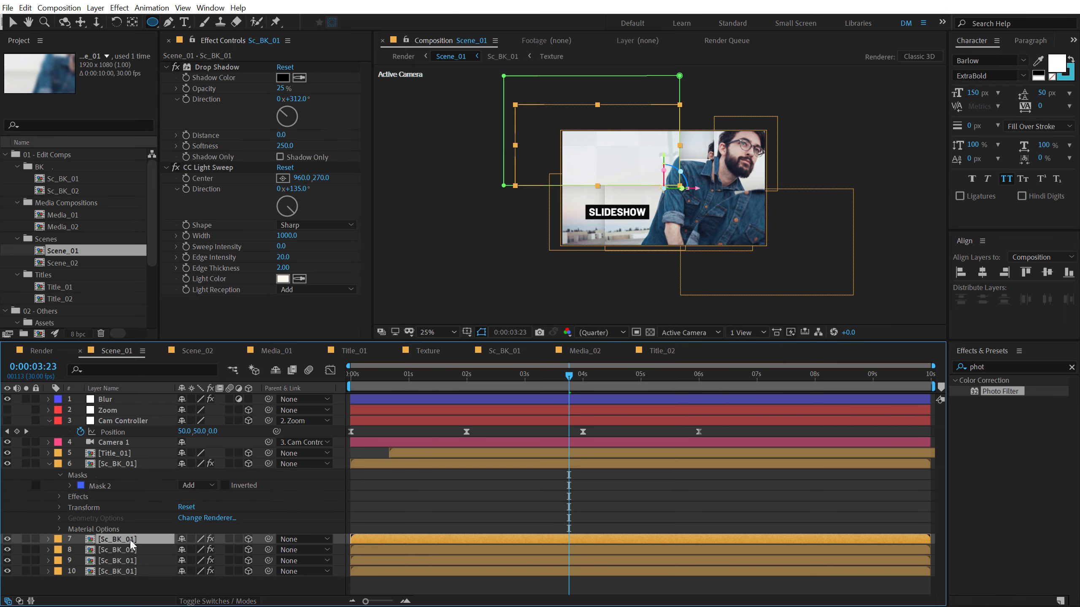
{"action": "left_click_drag", "start_coordinate": [523, 81], "coordinate": [666, 125]}
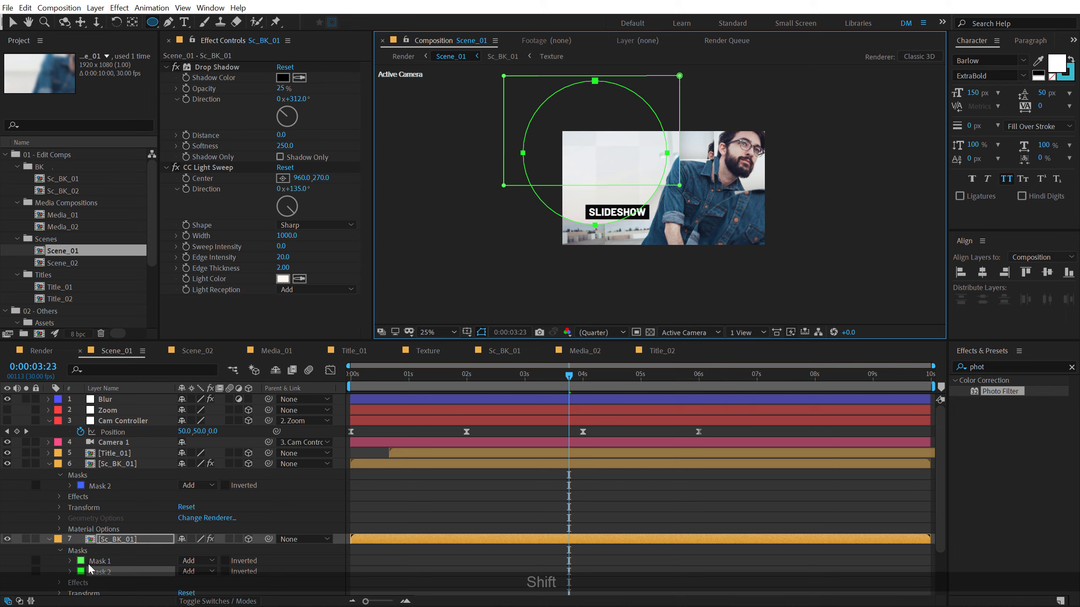
{"action": "left_click", "coordinate": [108, 561]}
{"action": "key", "text": "Delete"}
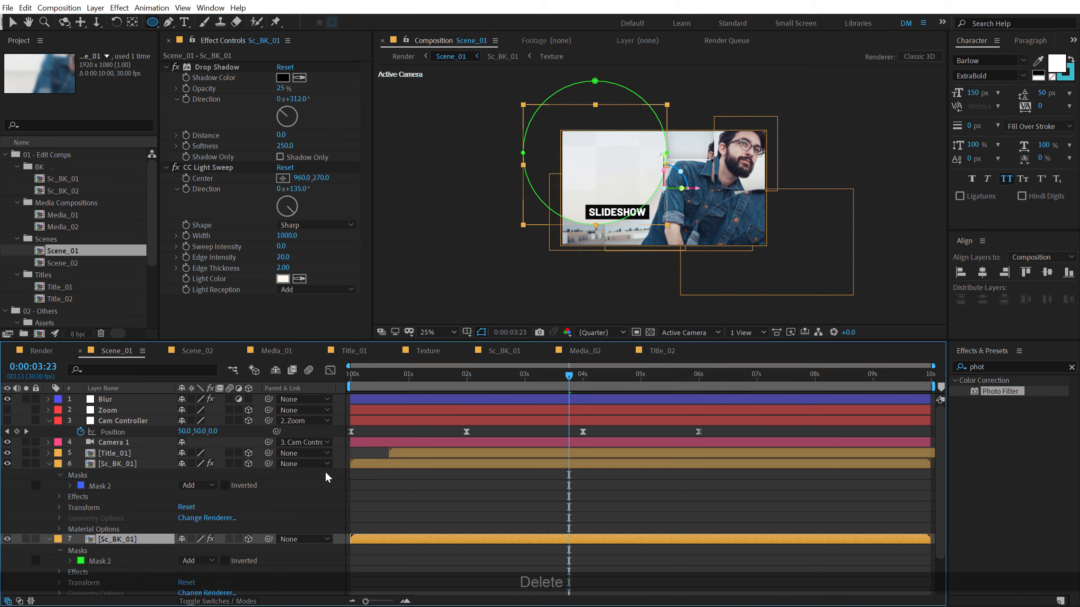
{"action": "left_click", "coordinate": [49, 464]}
{"action": "left_click", "coordinate": [48, 475]}
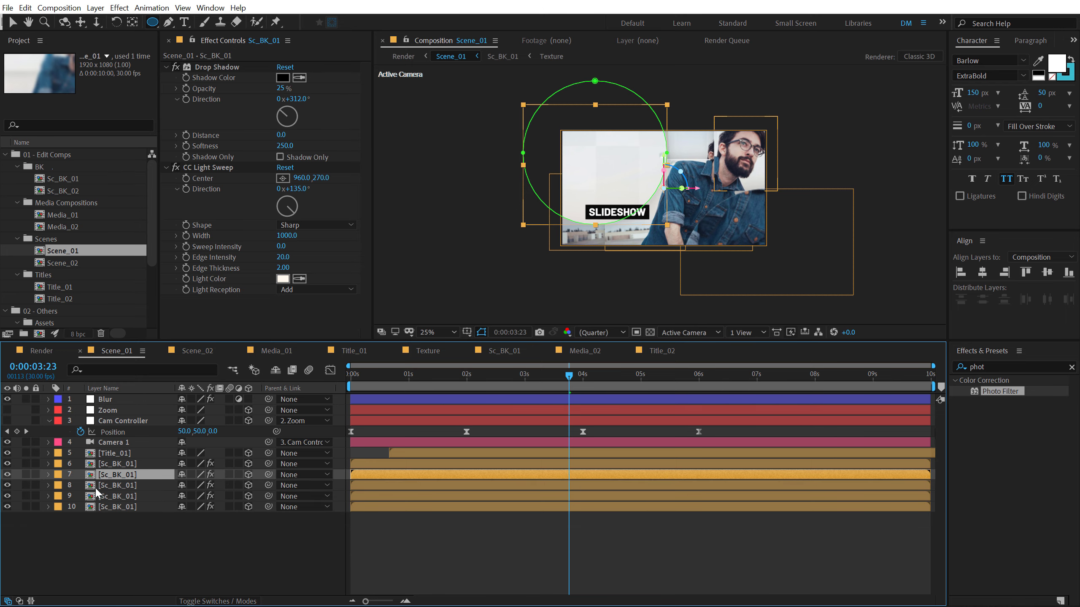
Step: Replace the rectangular mask on the Sc_BK_01 layer 8 with a smaller circular mask over the frame's upper-right corner
{"action": "left_click", "coordinate": [109, 486]}
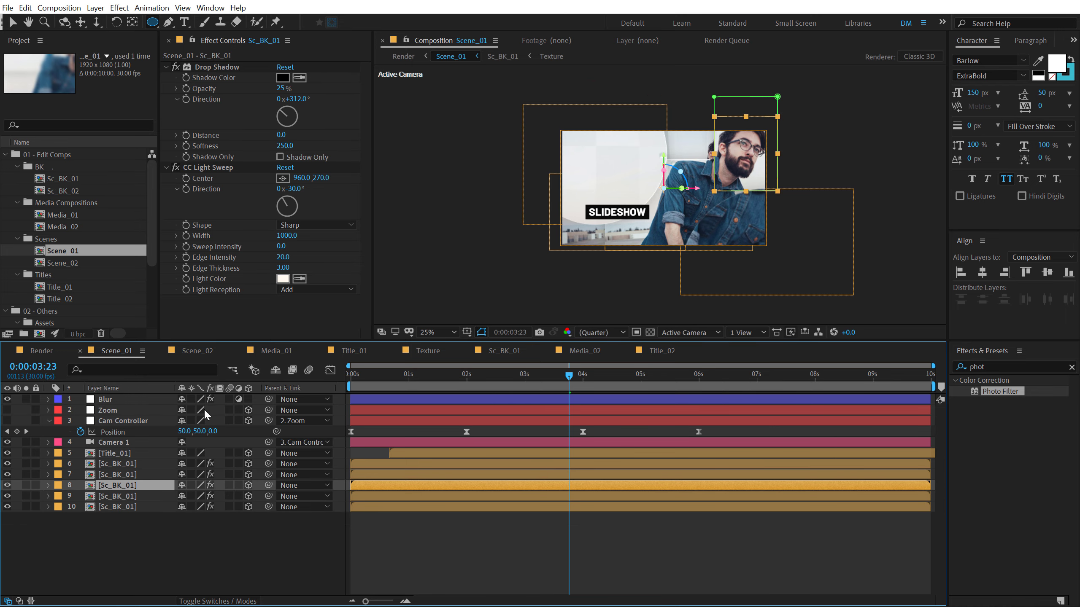
{"action": "key", "text": "m"}
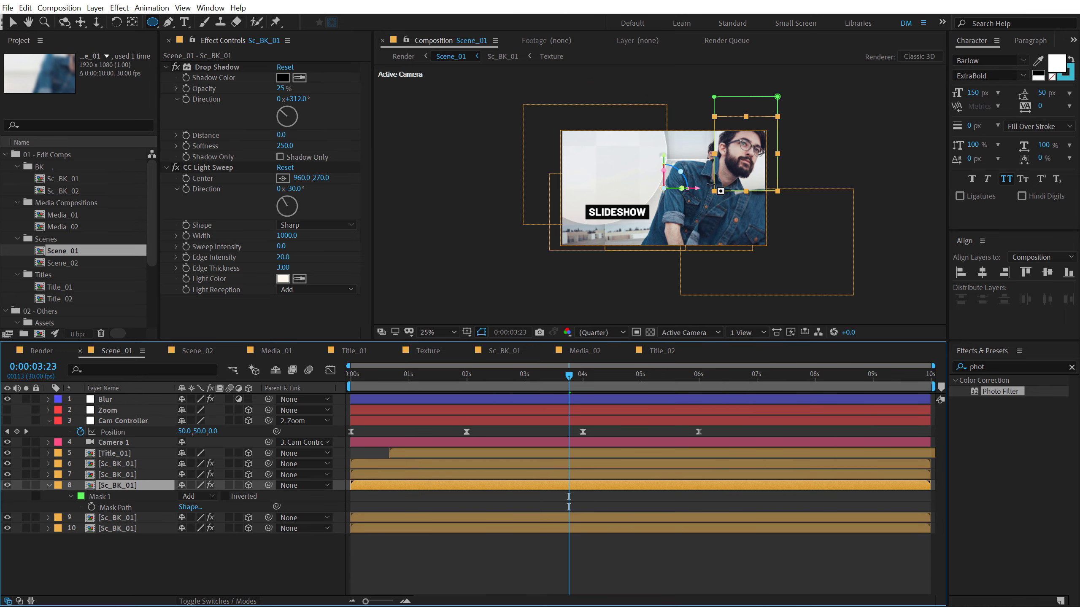
{"action": "left_click_drag", "start_coordinate": [712, 181], "coordinate": [794, 87]}
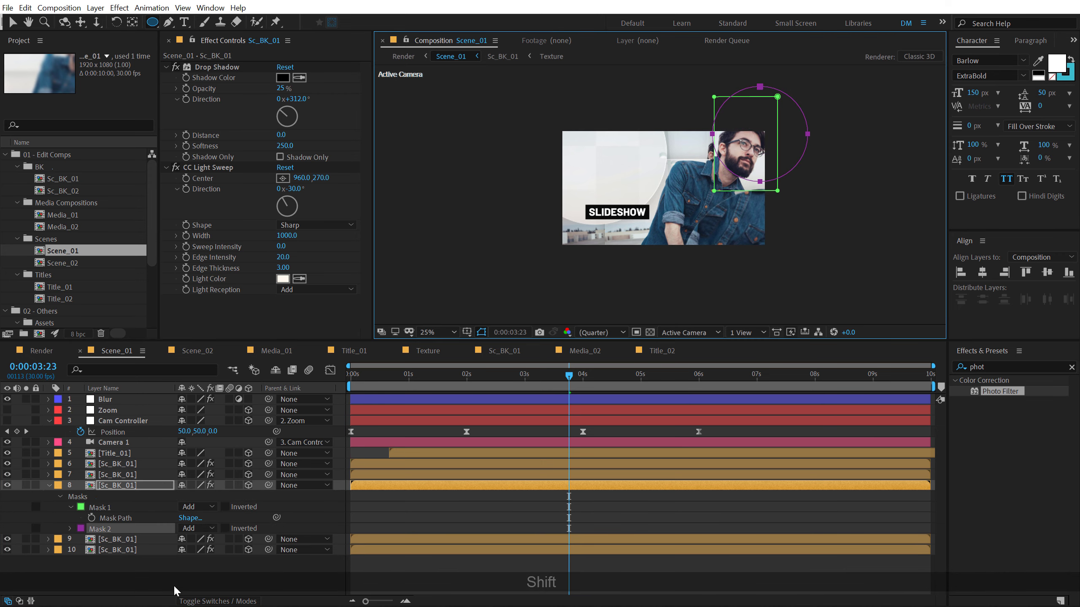
{"action": "left_click", "coordinate": [98, 512]}
{"action": "key", "text": "Delete"}
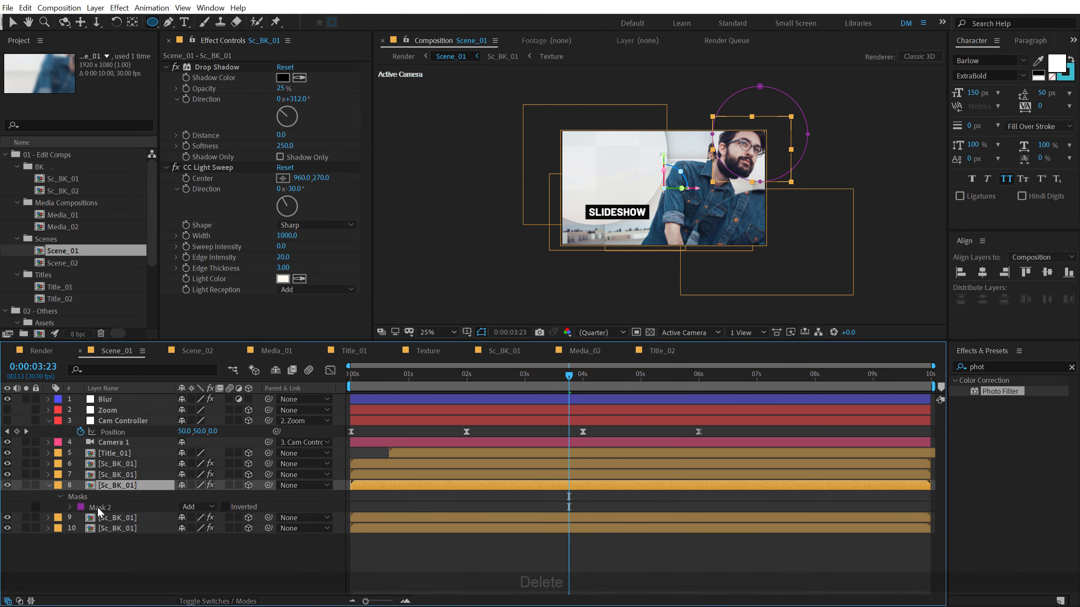
Step: Replace the rectangular mask on the Sc_BK_01 layer 9 with a large circular mask around the frame's lower centre
{"action": "left_click", "coordinate": [115, 519]}
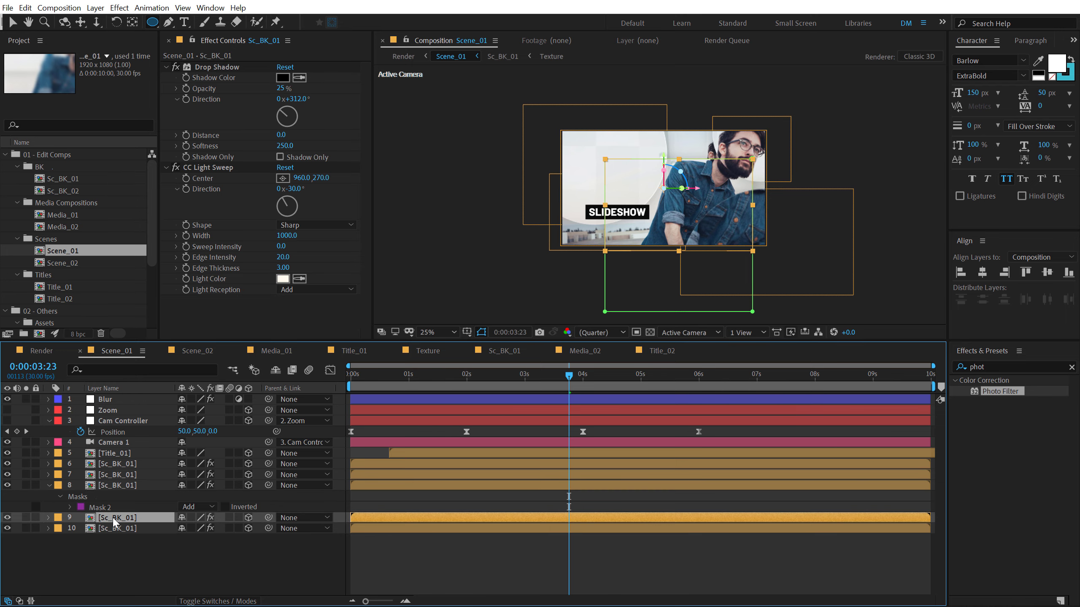
{"action": "left_click_drag", "start_coordinate": [674, 229], "coordinate": [761, 309]}
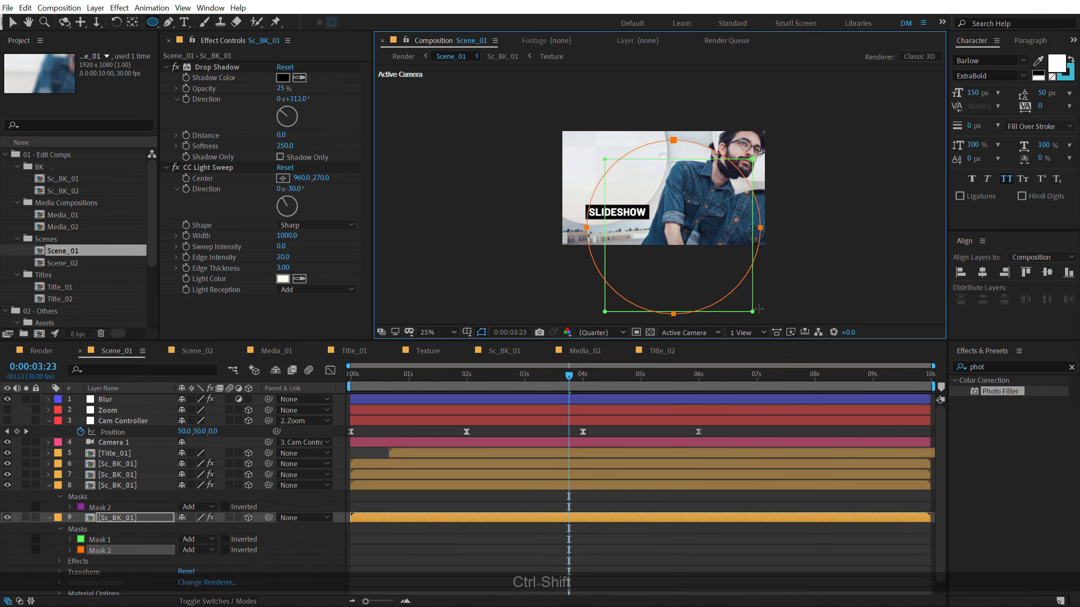
{"action": "left_click", "coordinate": [99, 540]}
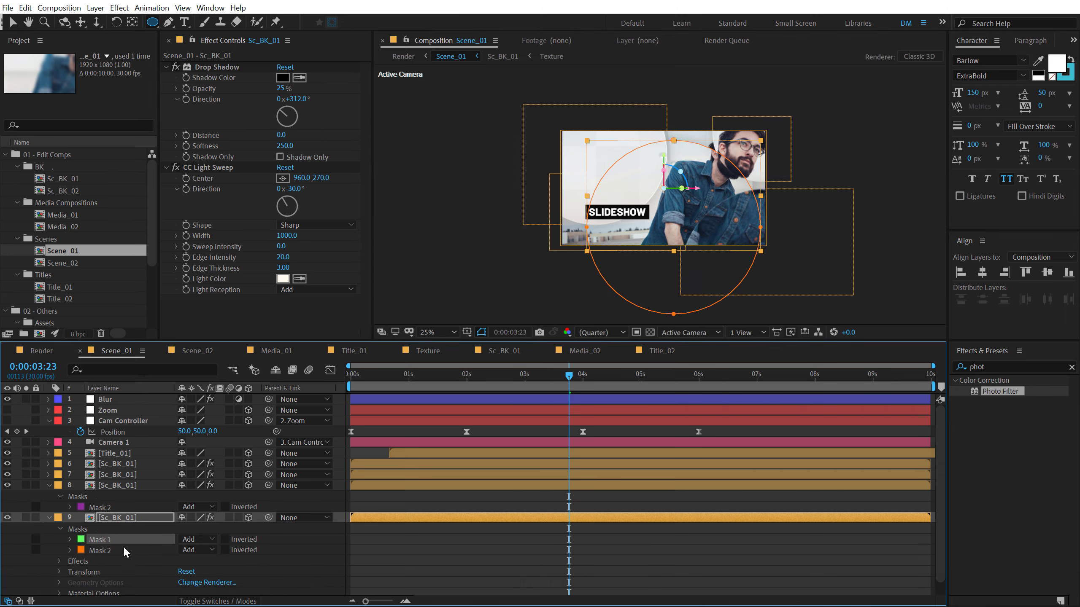
{"action": "key", "text": "Delete"}
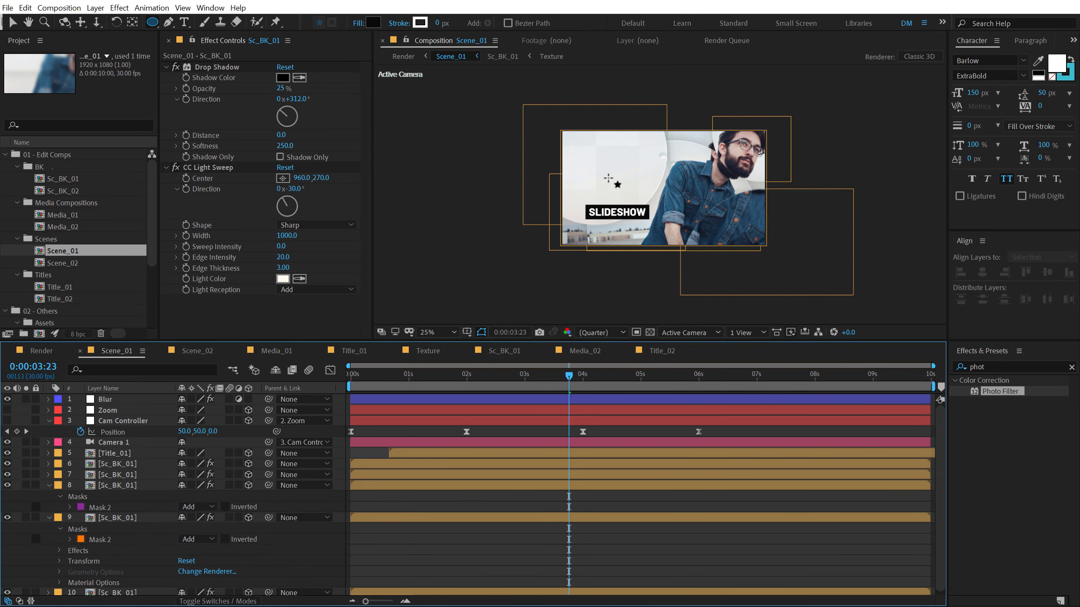
{"action": "key", "text": "period"}
{"action": "left_click", "coordinate": [12, 24]}
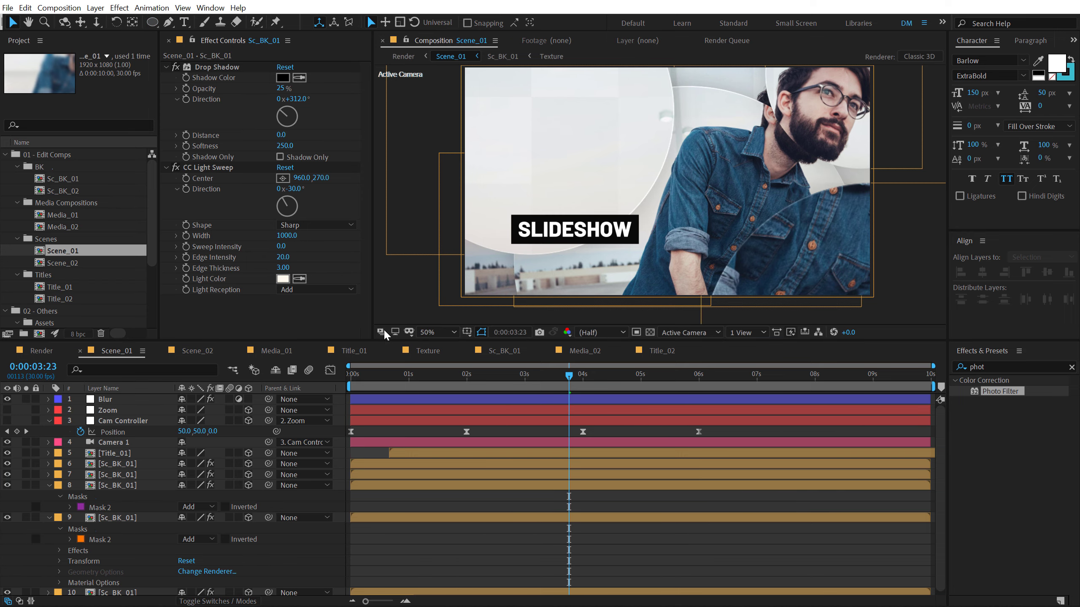
Step: Return to the start of the Render composition and set its preview resolution to Half
{"action": "left_click", "coordinate": [42, 354]}
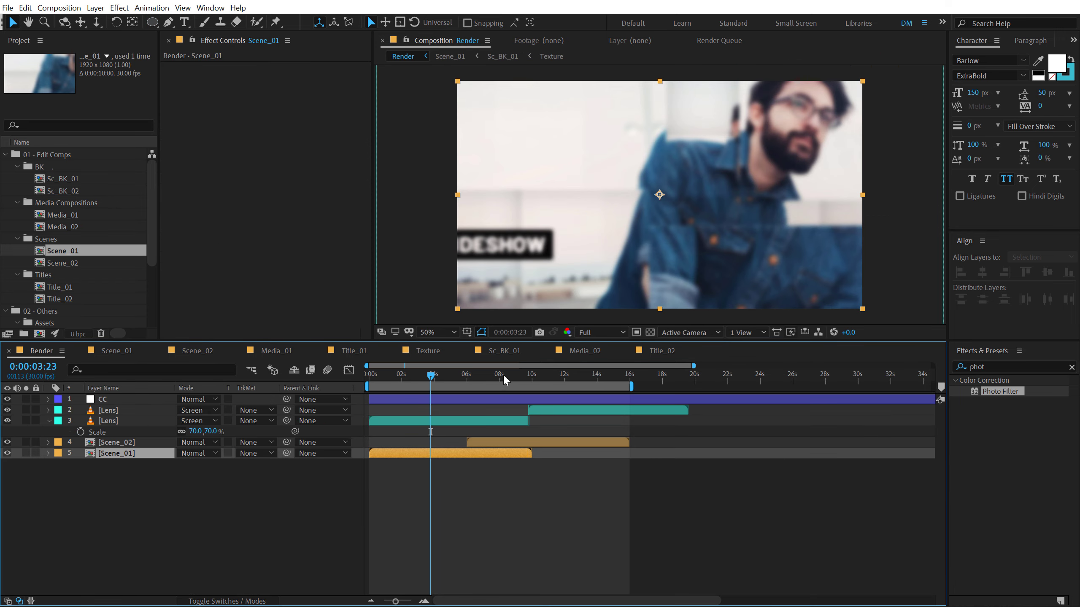
{"action": "left_click_drag", "start_coordinate": [389, 376], "coordinate": [346, 390]}
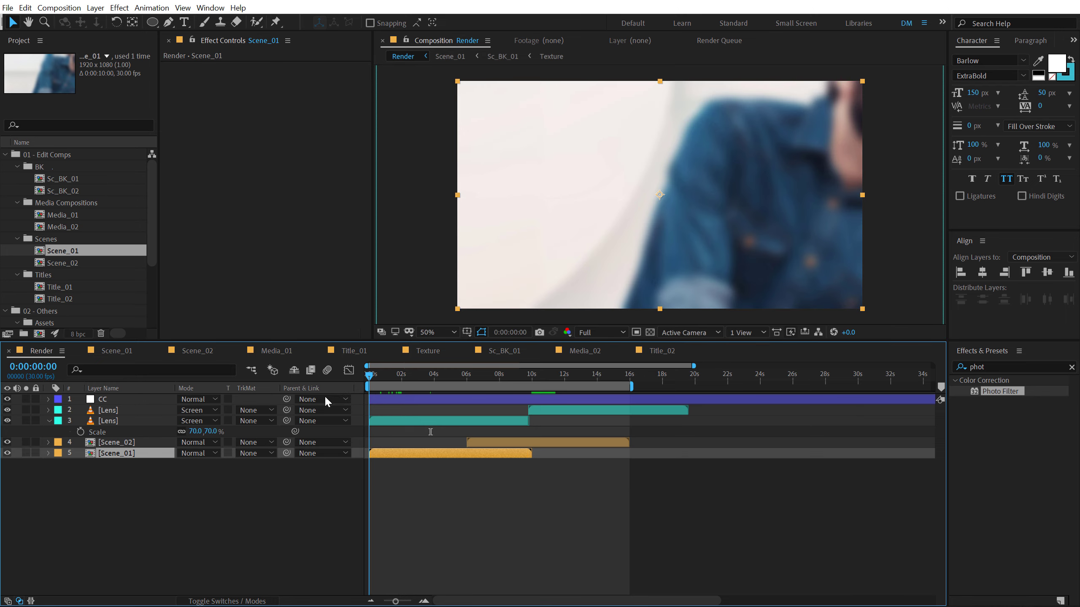
{"action": "left_click", "coordinate": [602, 335]}
{"action": "left_click", "coordinate": [601, 334]}
{"action": "left_click", "coordinate": [597, 330]}
{"action": "left_click", "coordinate": [599, 346]}
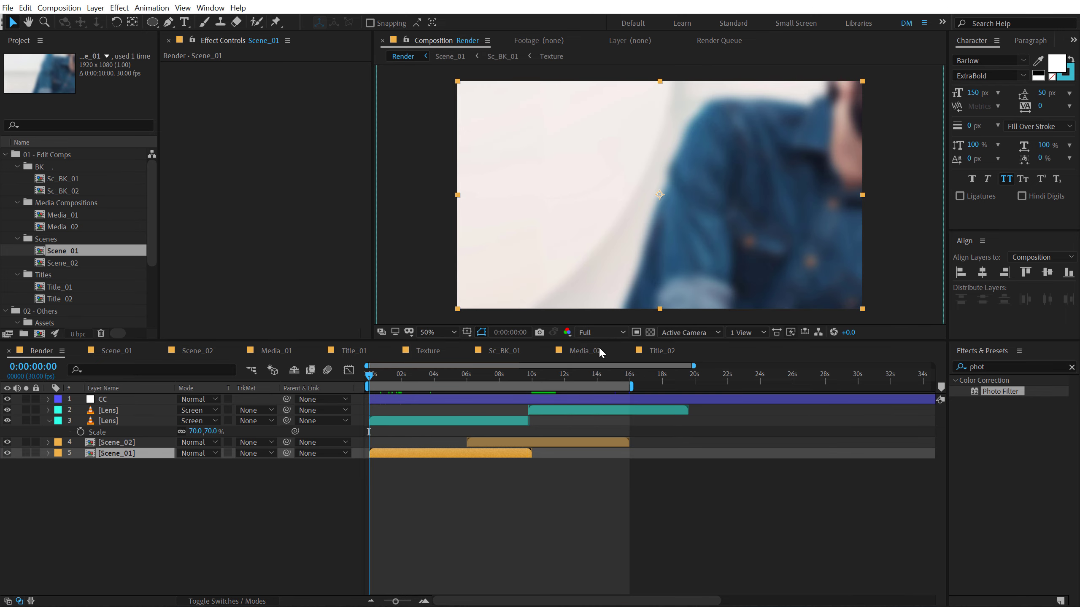
Step: Preview the circular-mask version of the first scene, and check the second scene at 0:00:08:26
{"action": "key", "text": "space"}
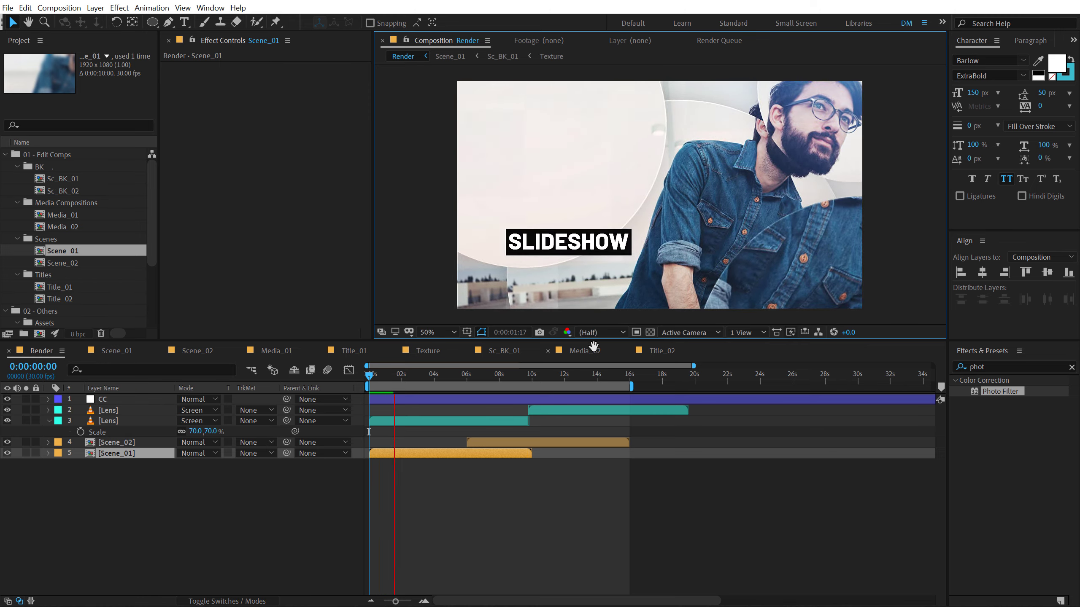
{"action": "key", "text": "space"}
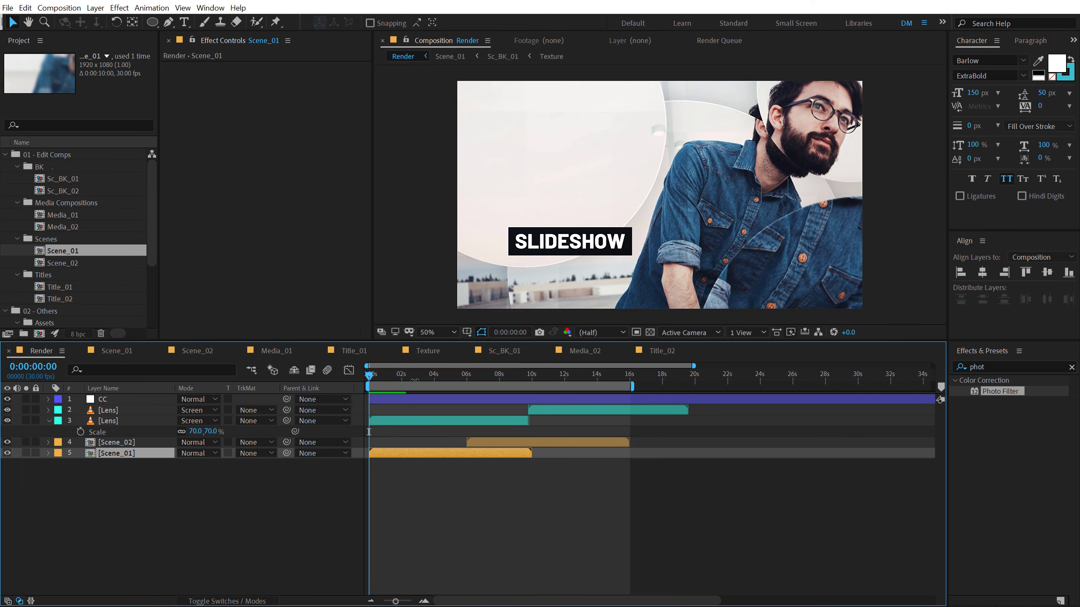
{"action": "left_click_drag", "start_coordinate": [436, 375], "coordinate": [514, 377]}
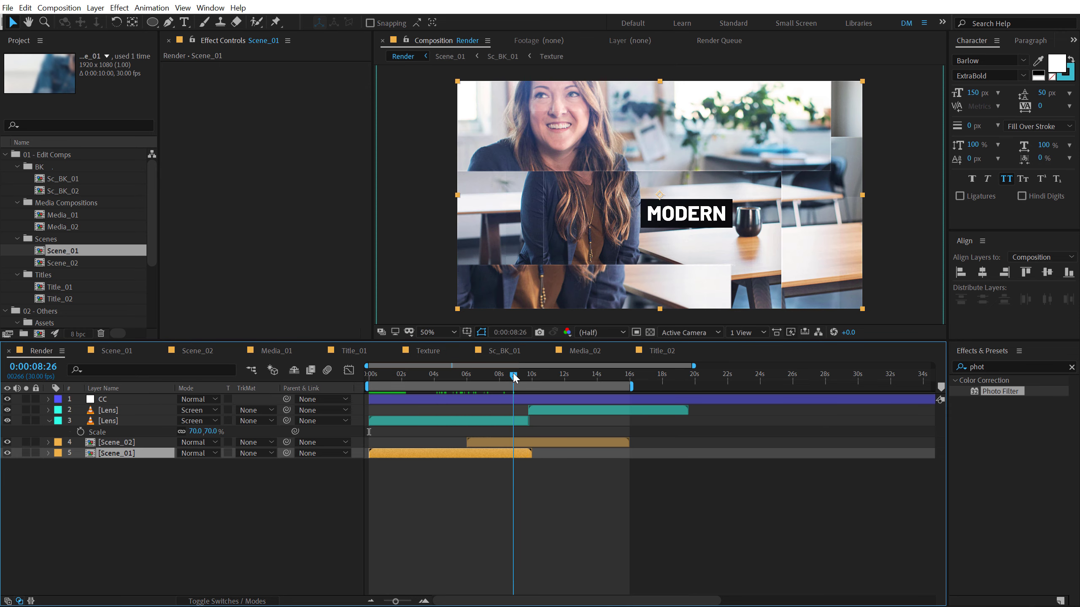
{"action": "left_click", "coordinate": [166, 515]}
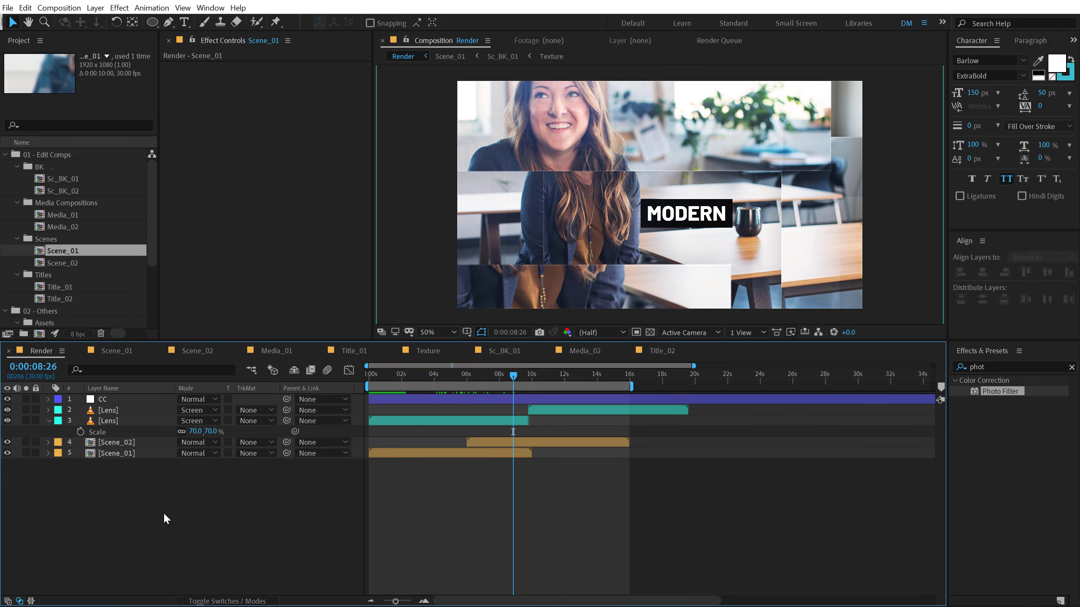